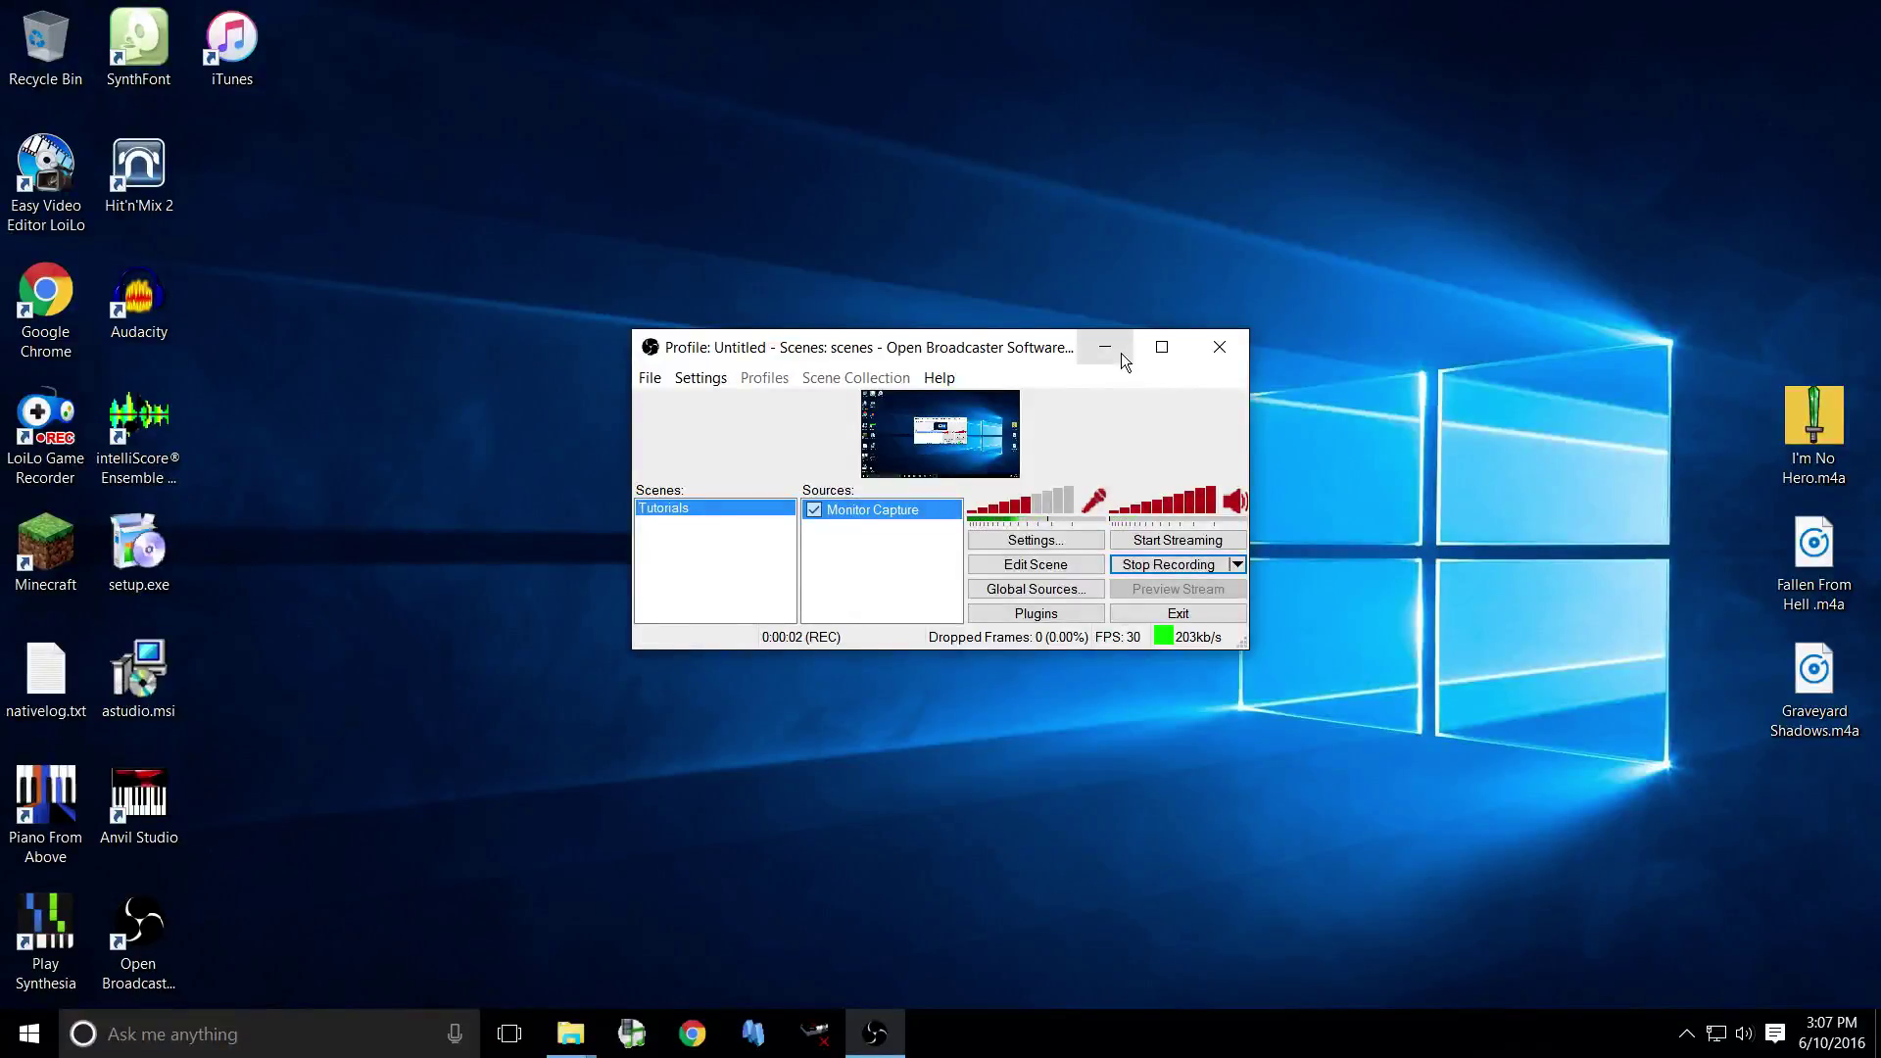
Minimize the Open Broadcaster Software window to clear the desktop
click(1124, 362)
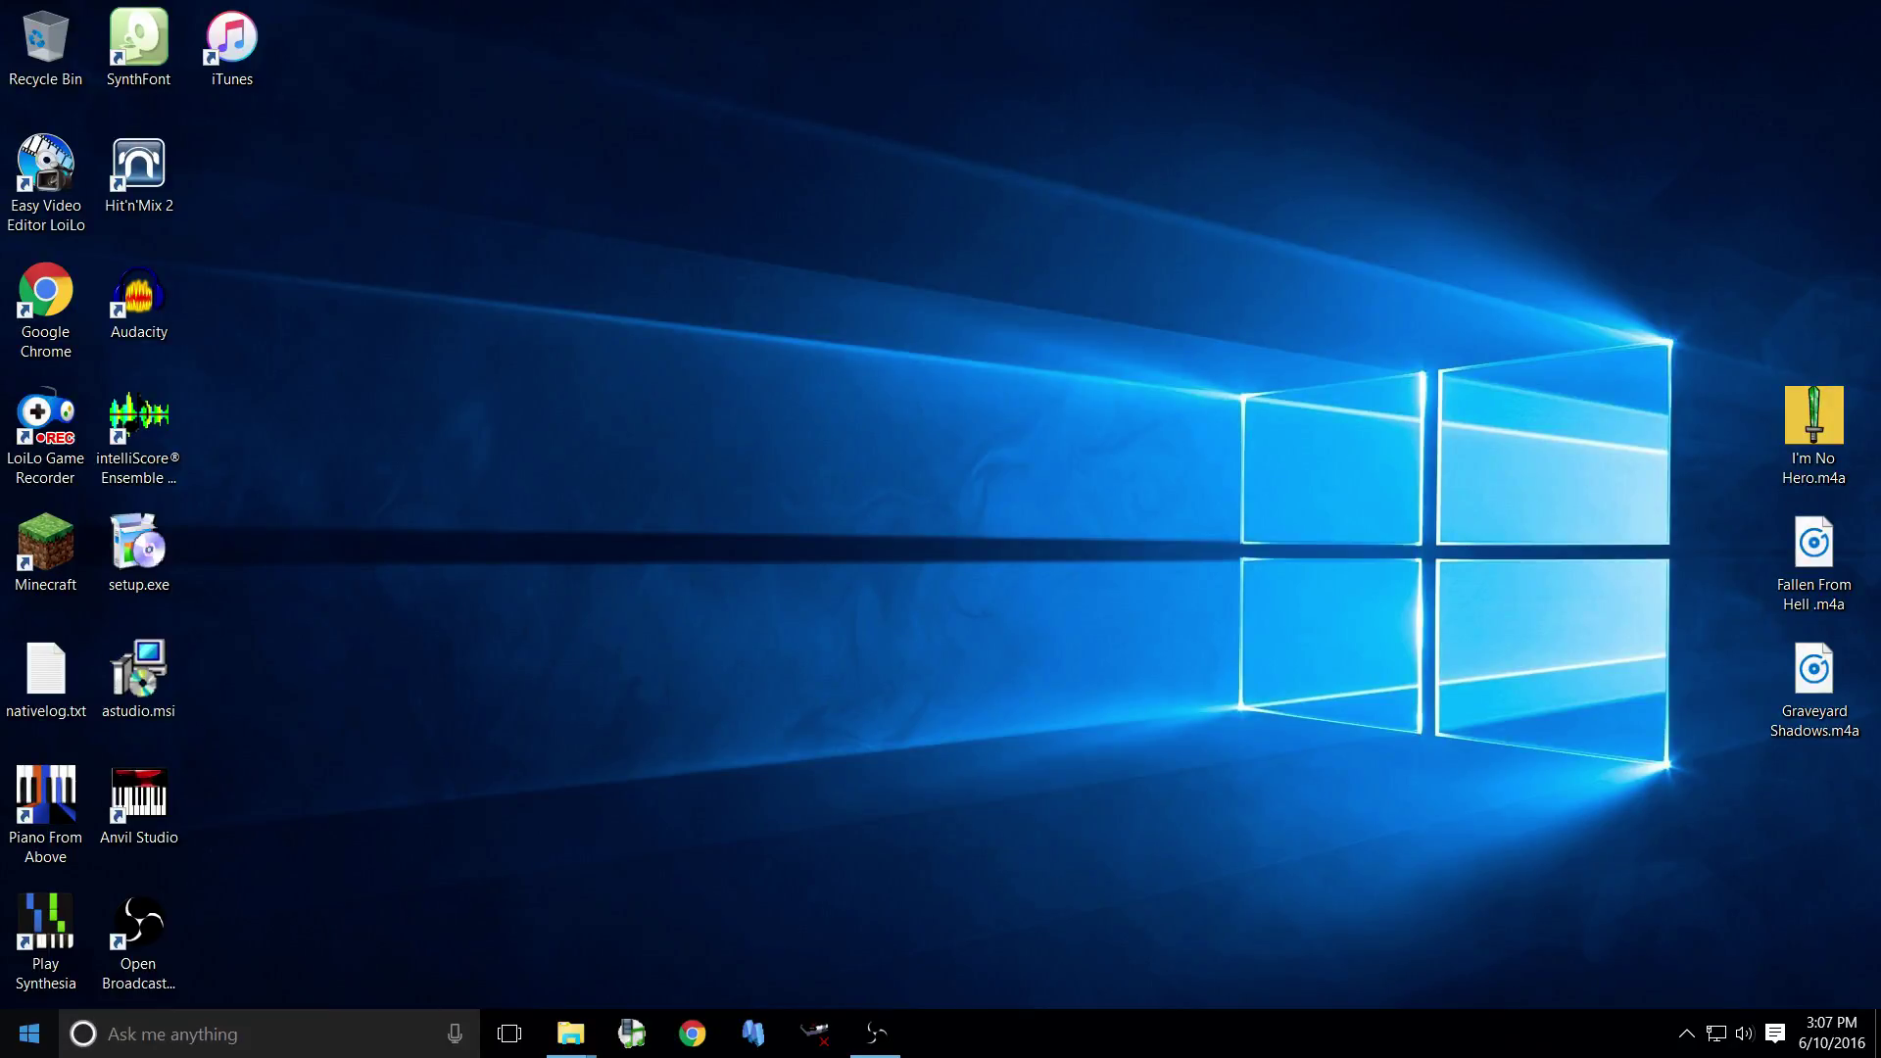
Copy I'm No Hero.mp3 from File Explorer's Recent files onto the desktop, then close Explorer
click(29, 1033)
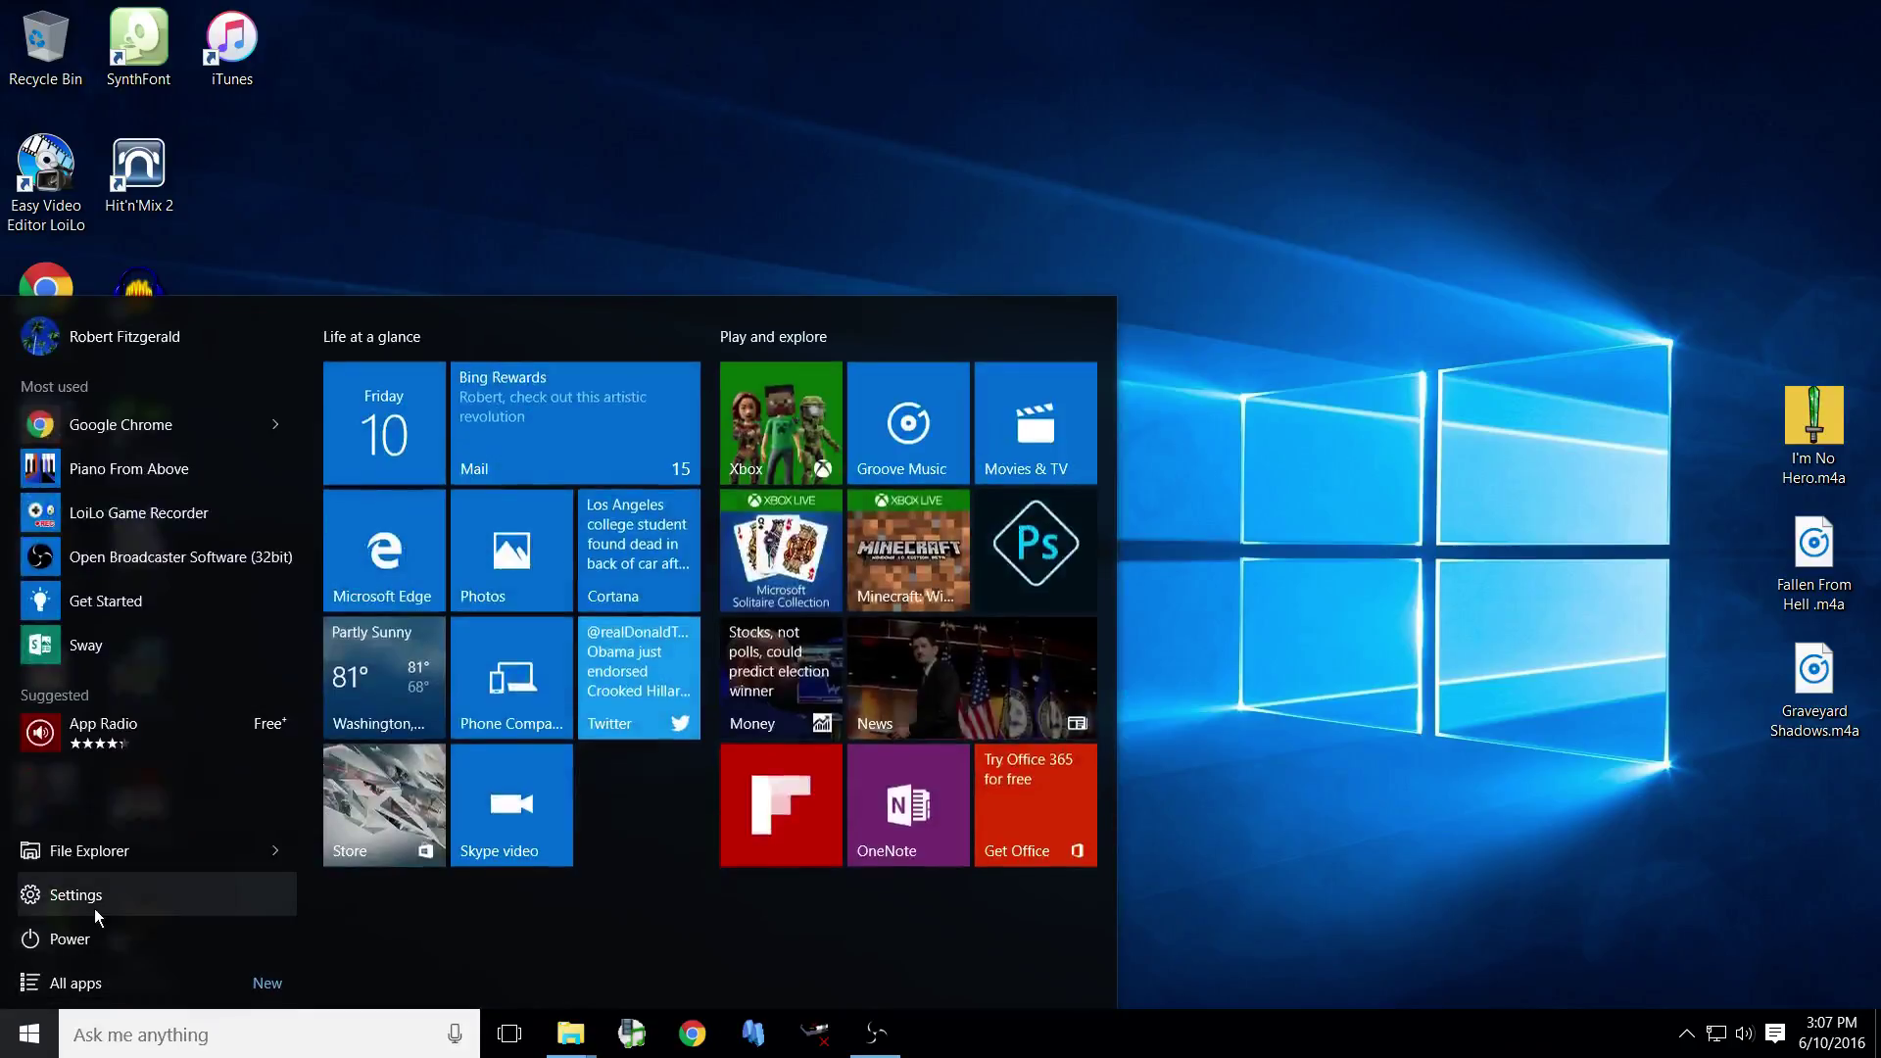
click(186, 846)
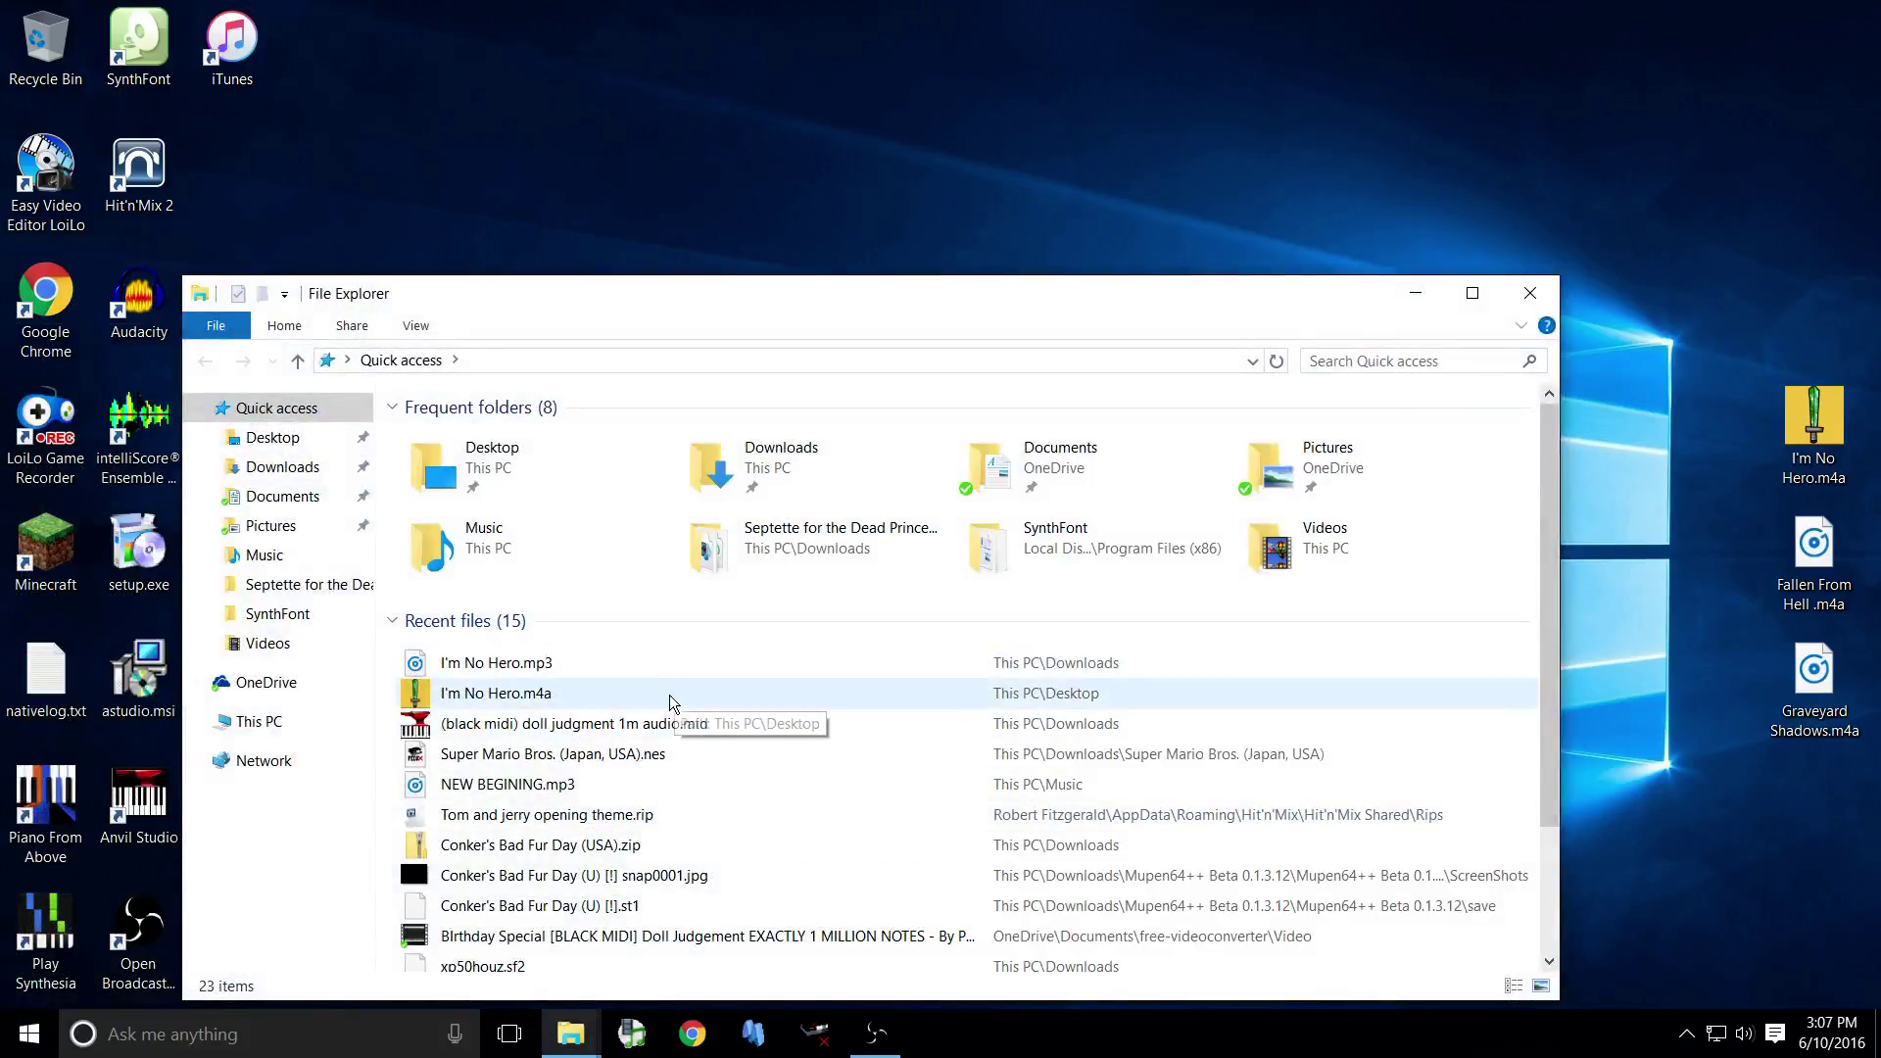
drag(669, 670, 700, 59)
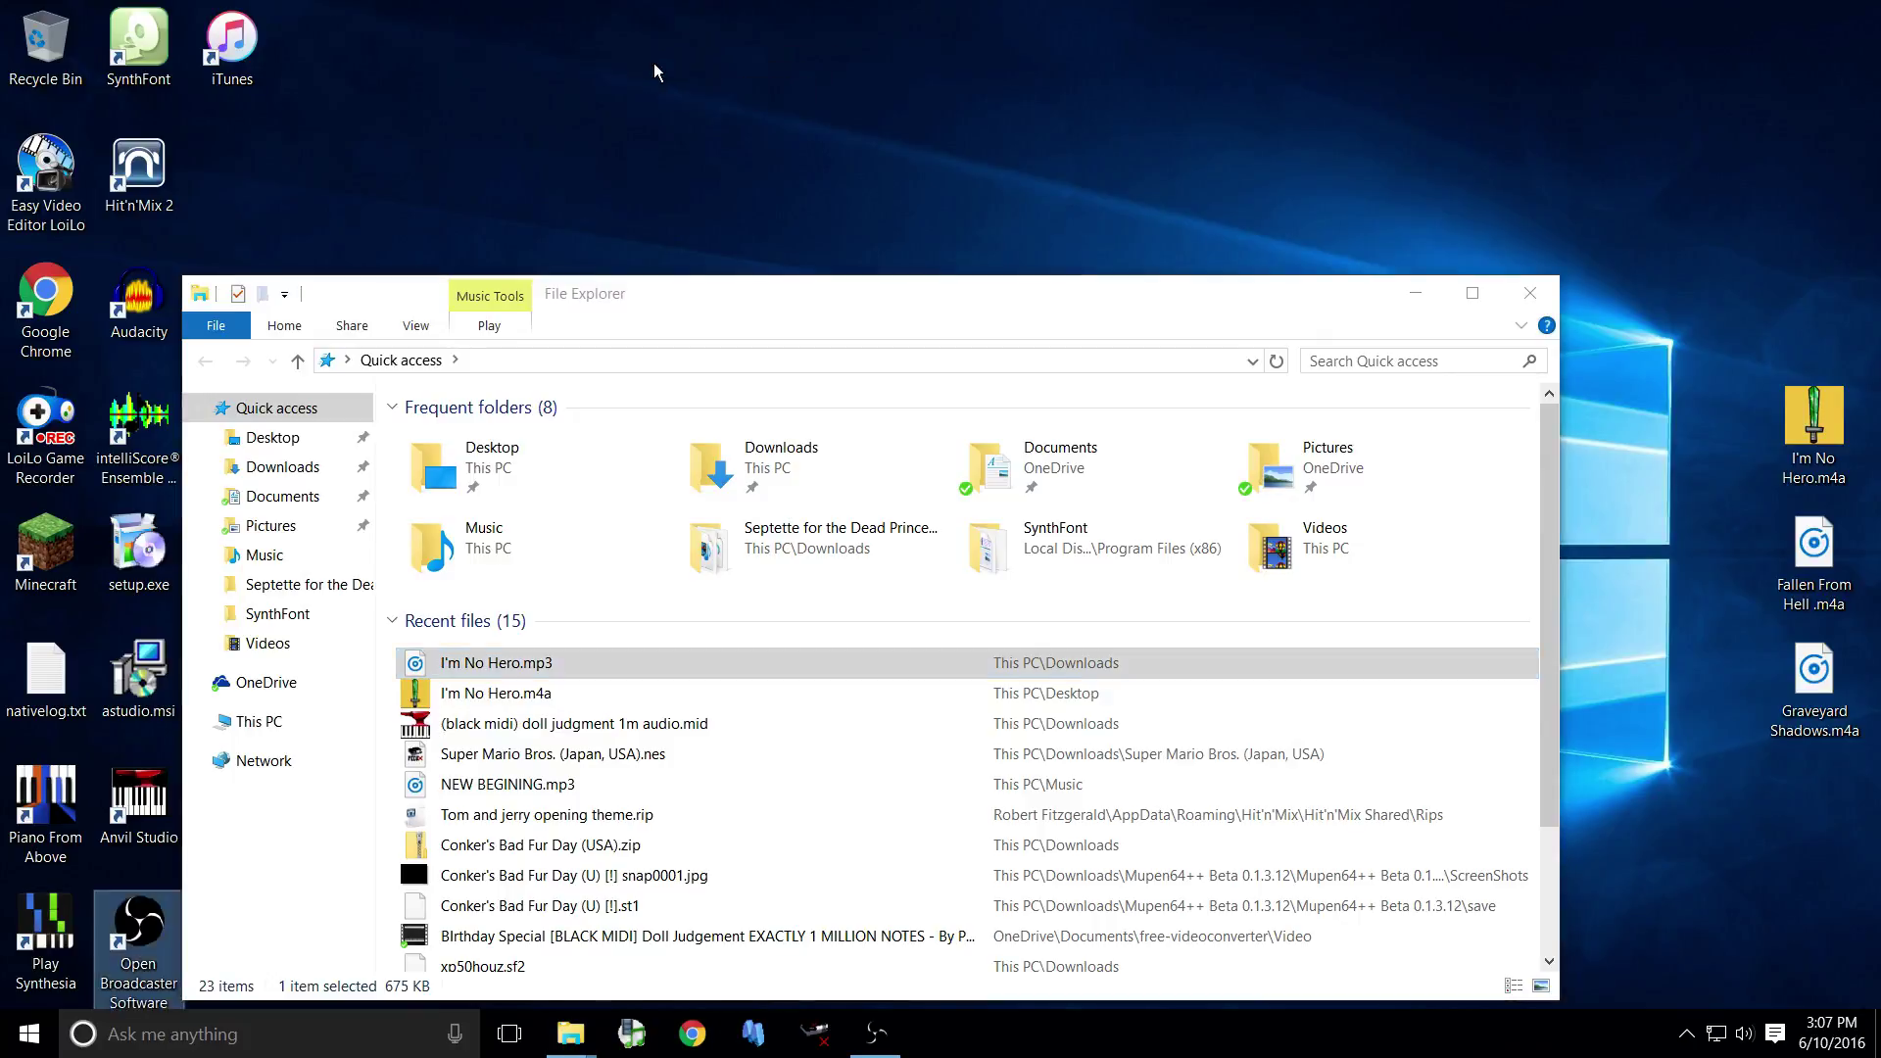
click(1529, 293)
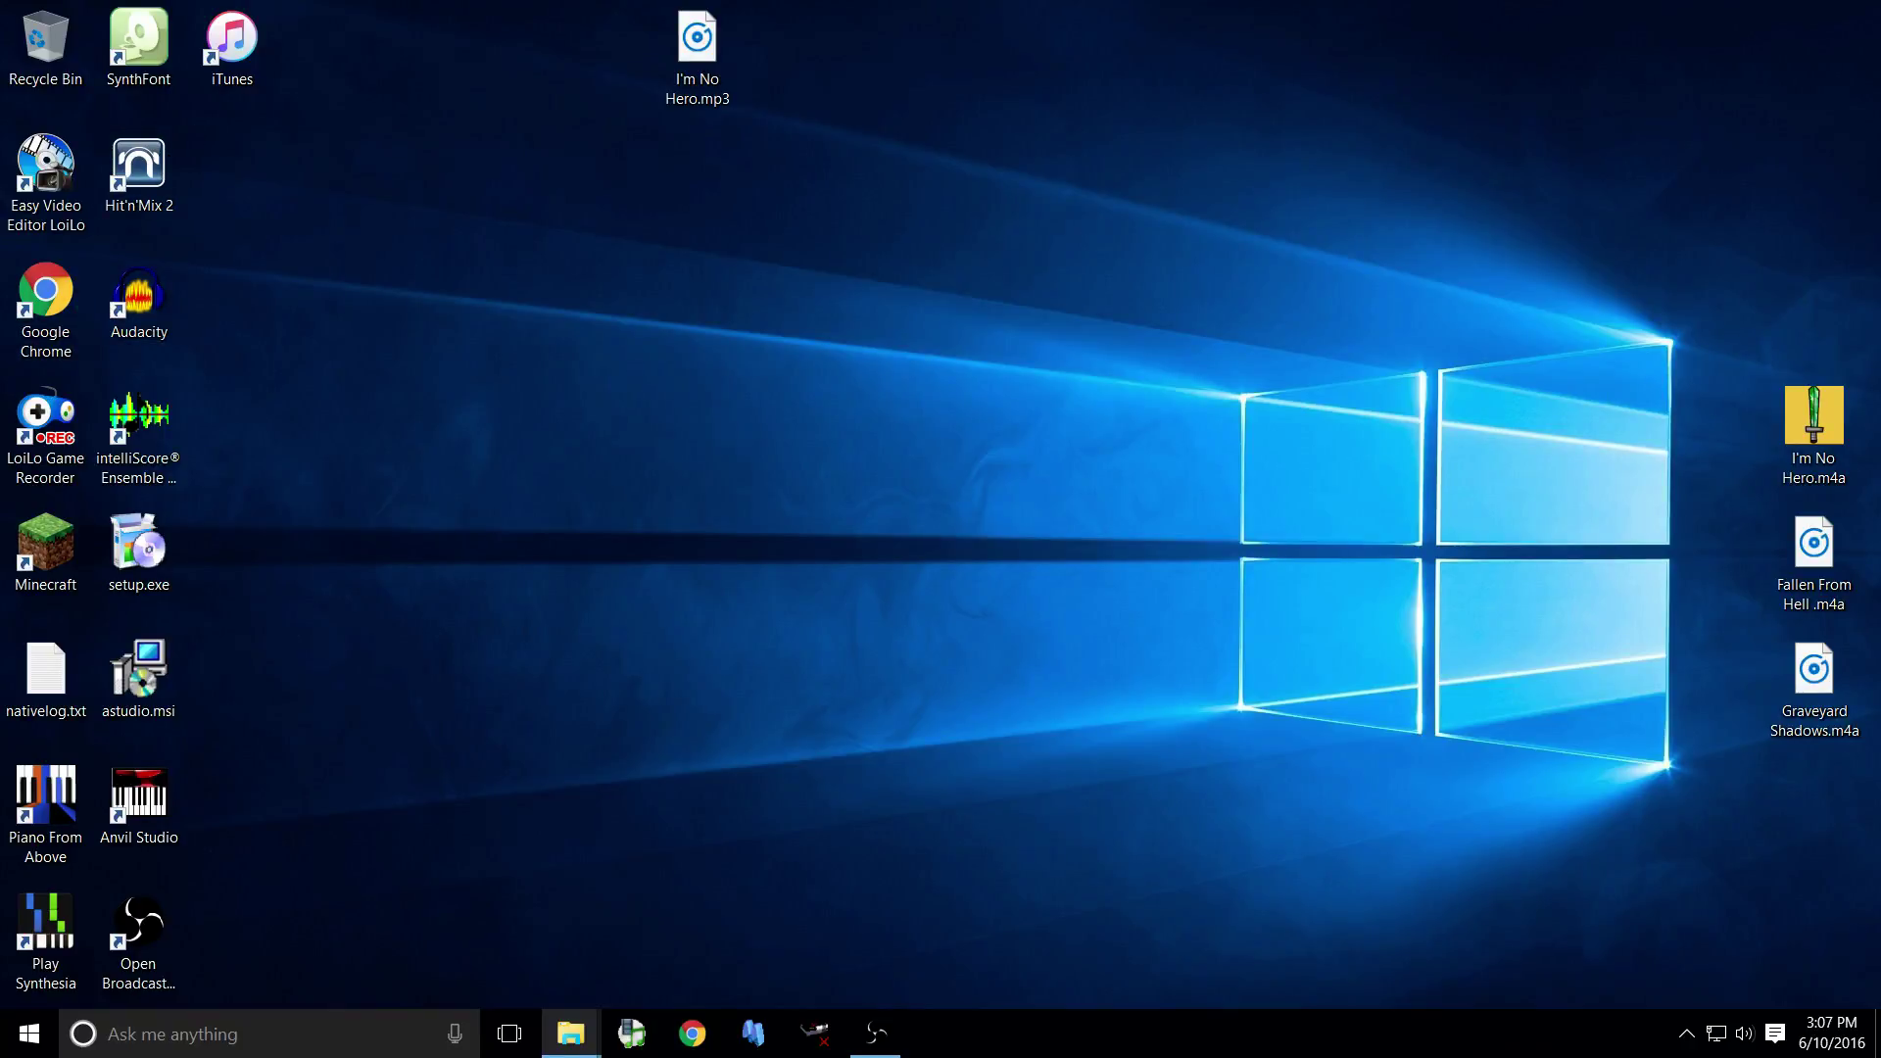
Launch Hit'n'Mix 2 and add I'm No Hero.mp3 from Downloads to the RipList for ripping
double_click(158, 206)
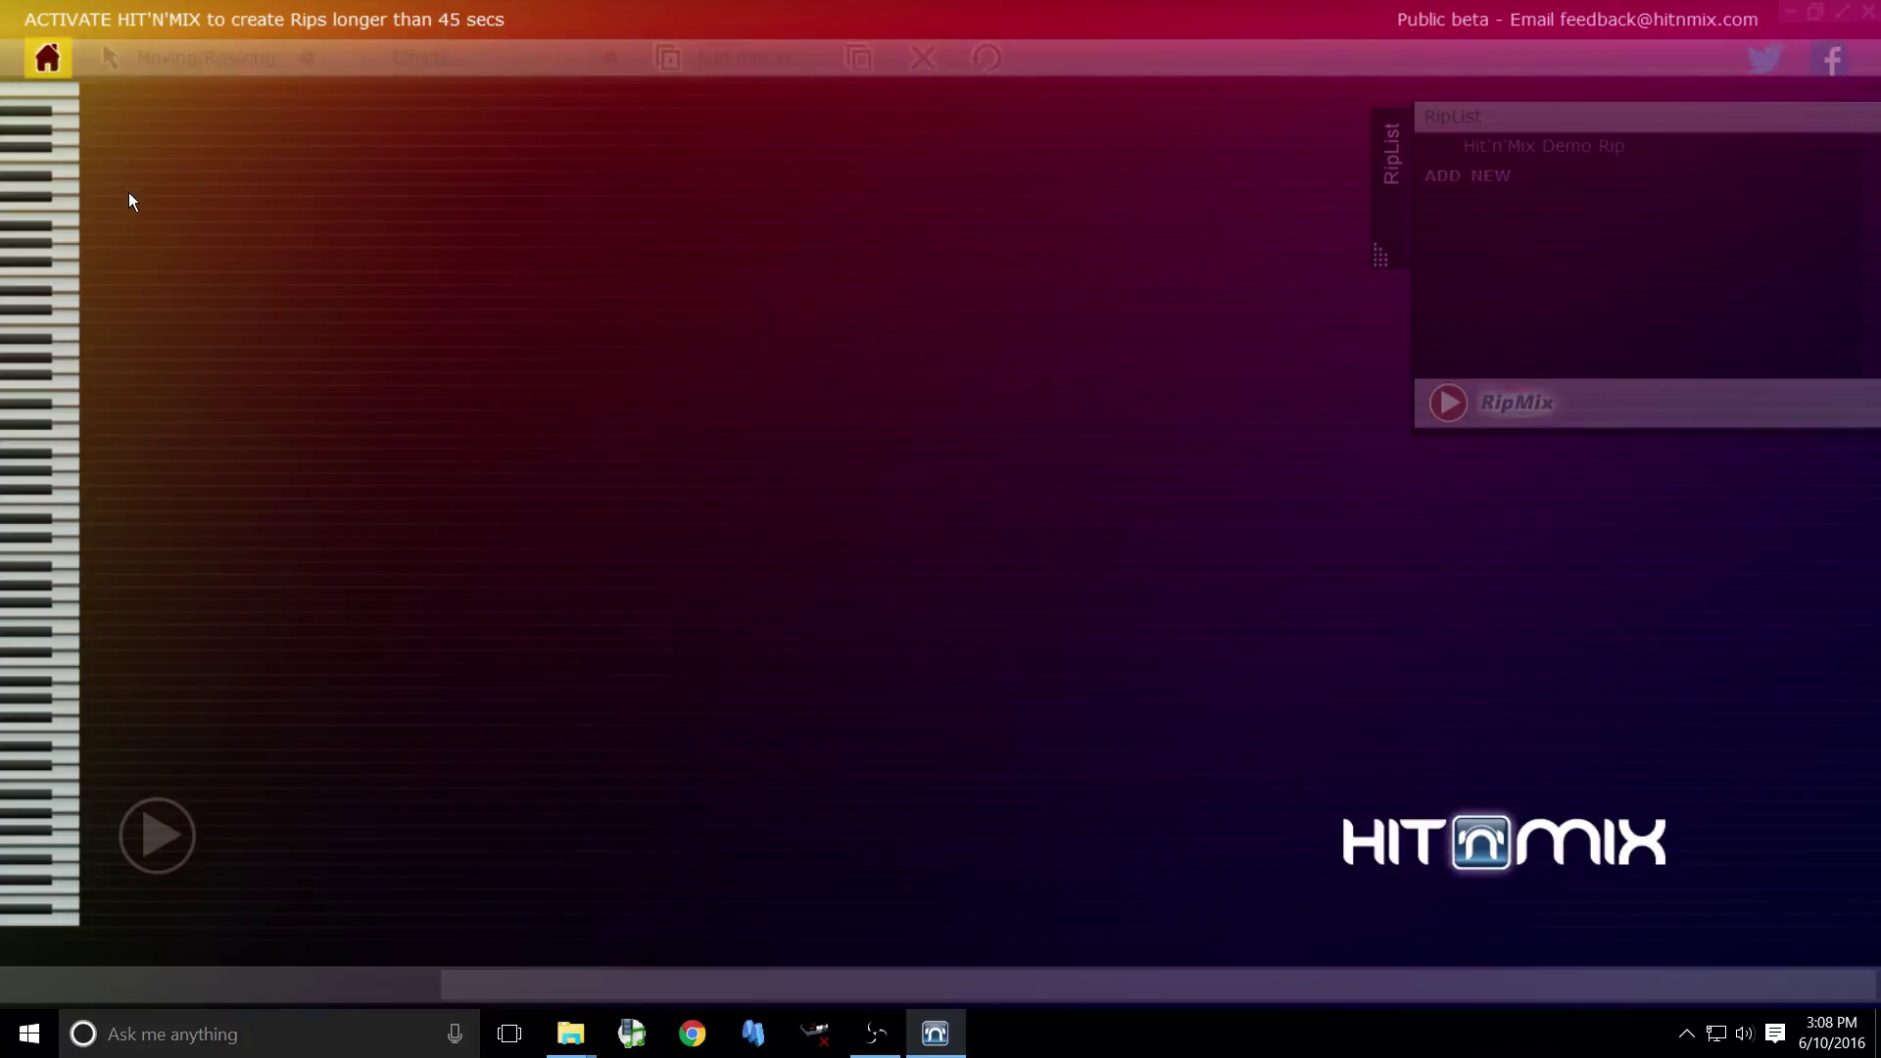
click(33, 56)
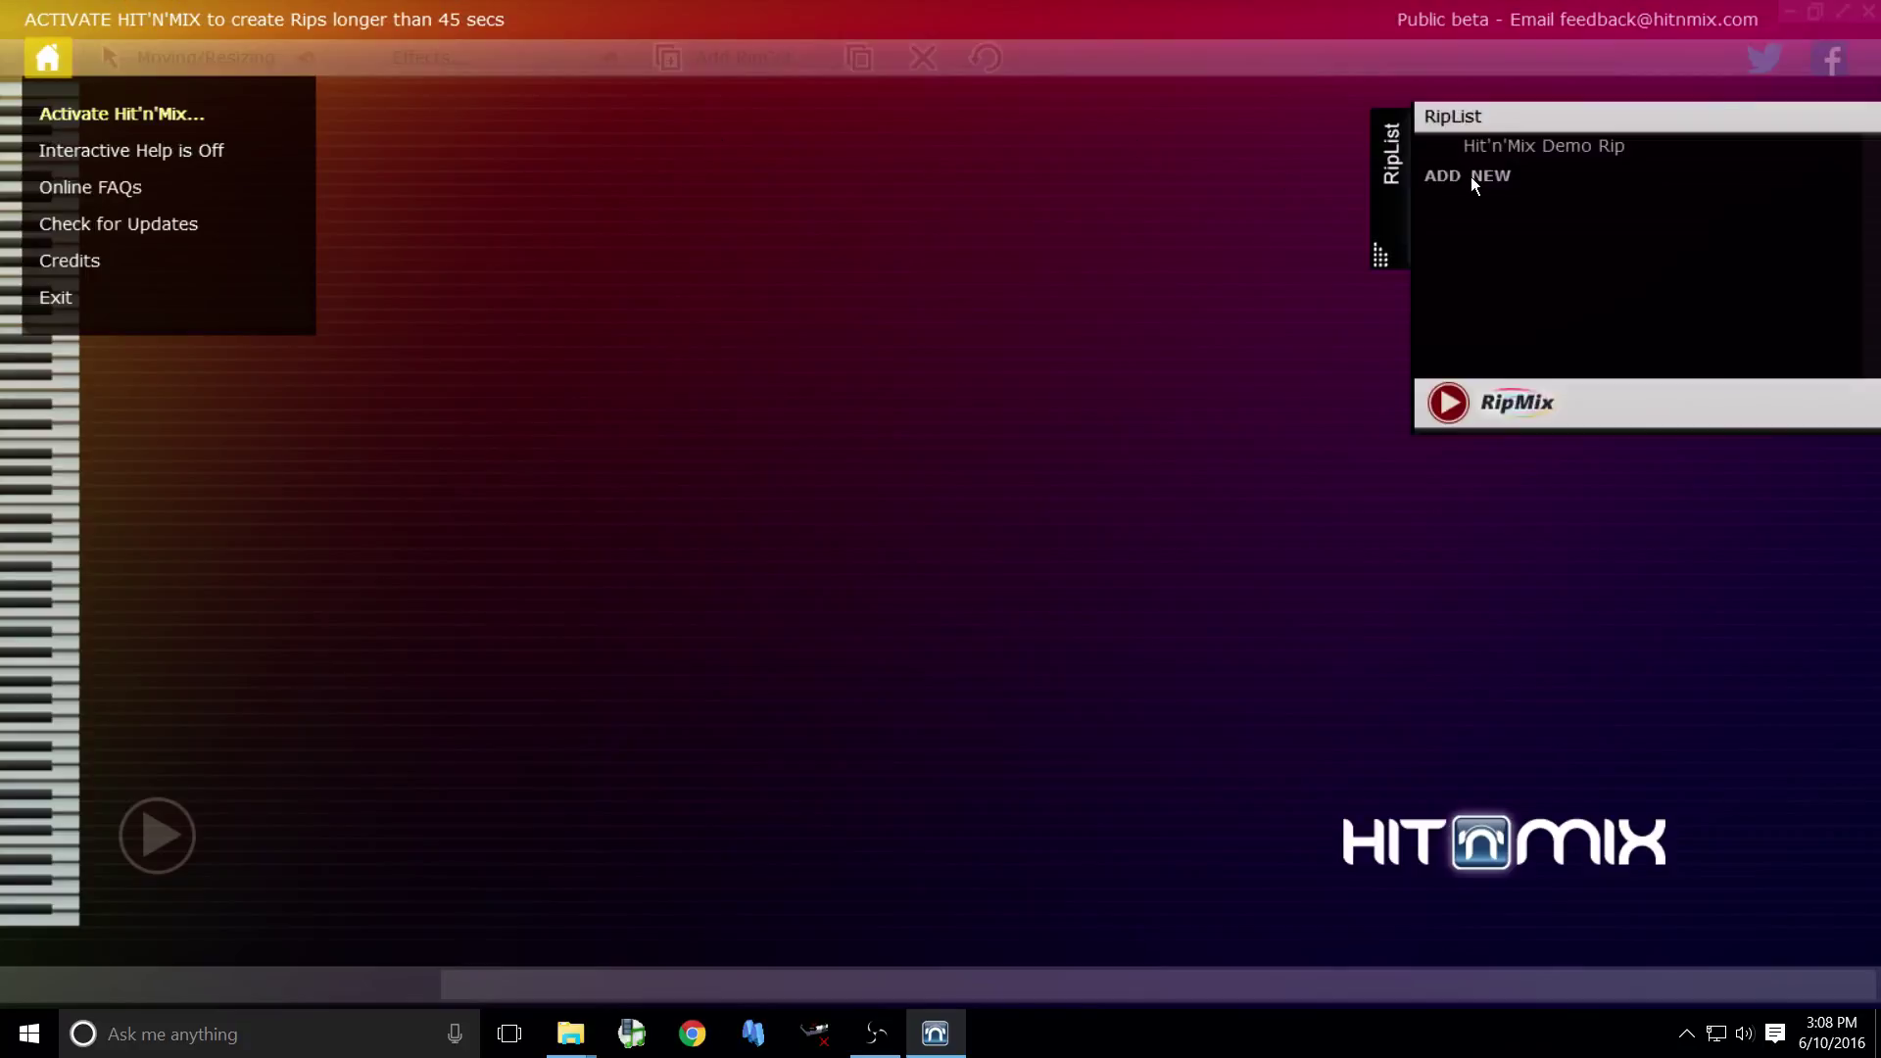
click(1440, 179)
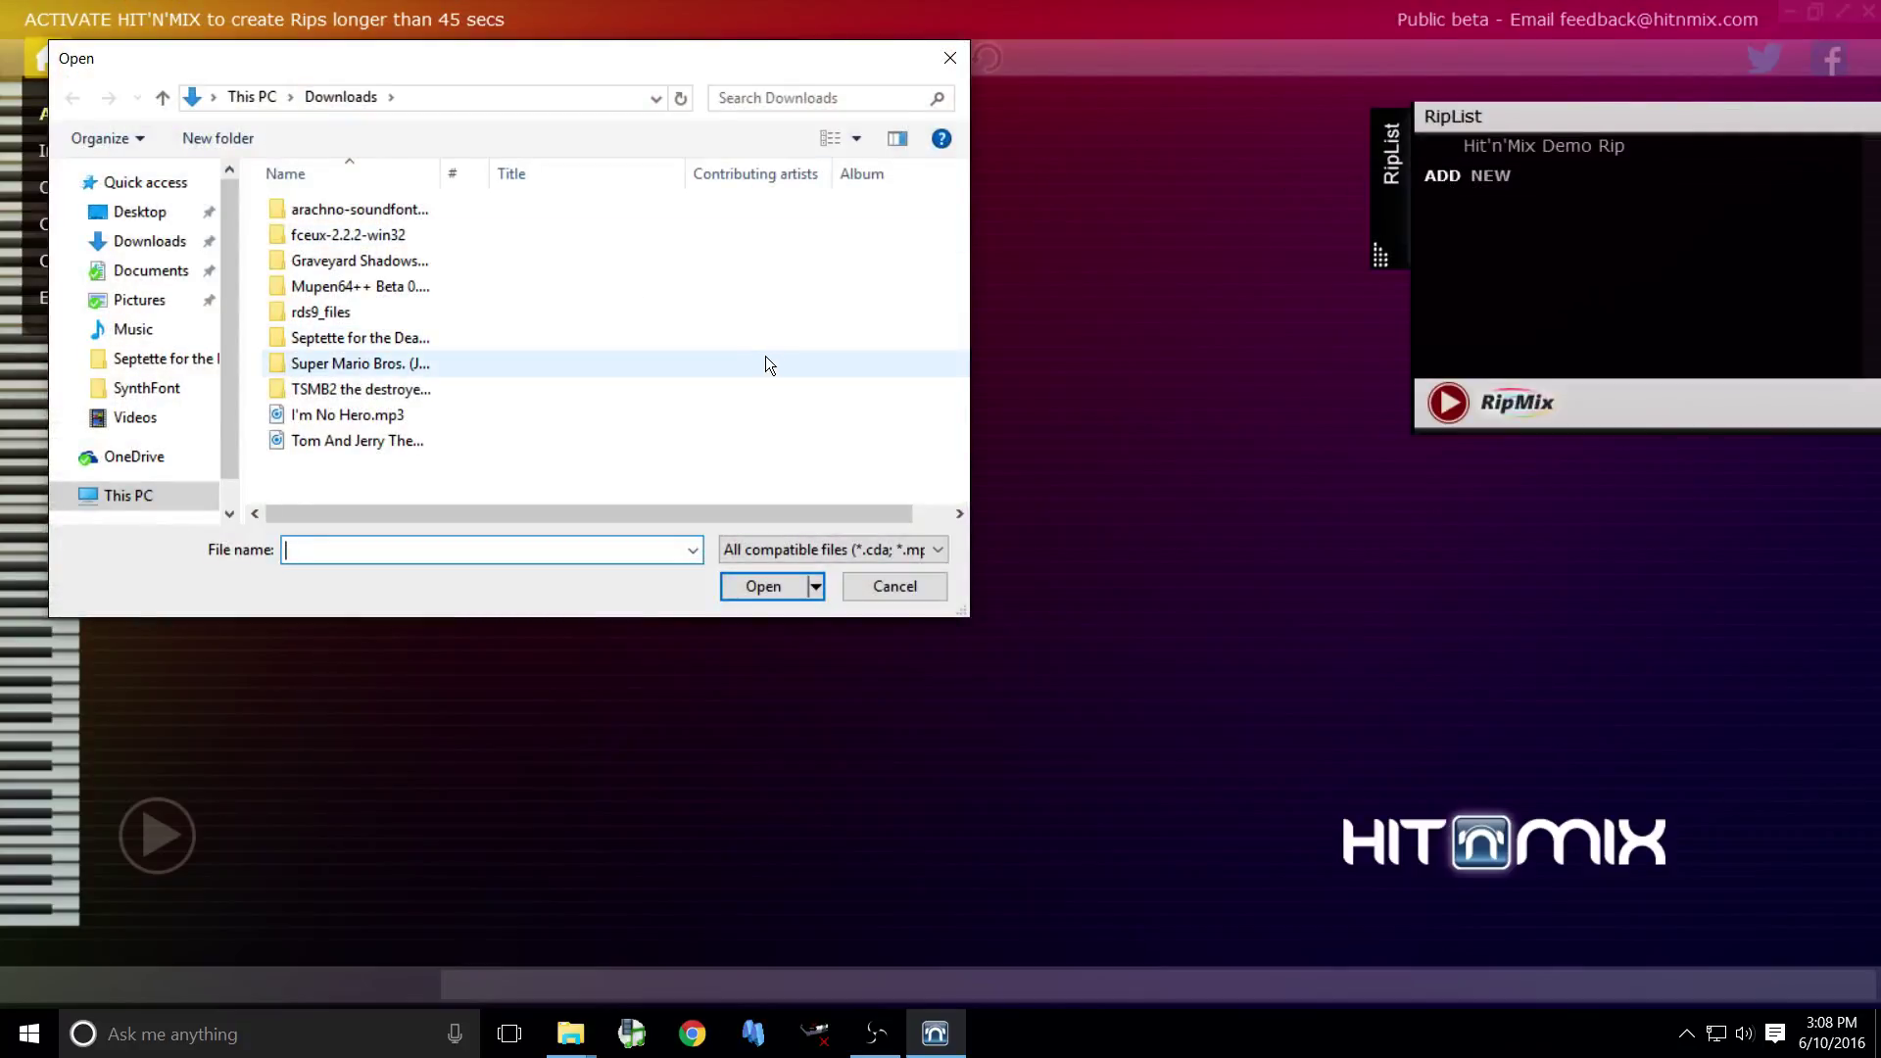
click(633, 422)
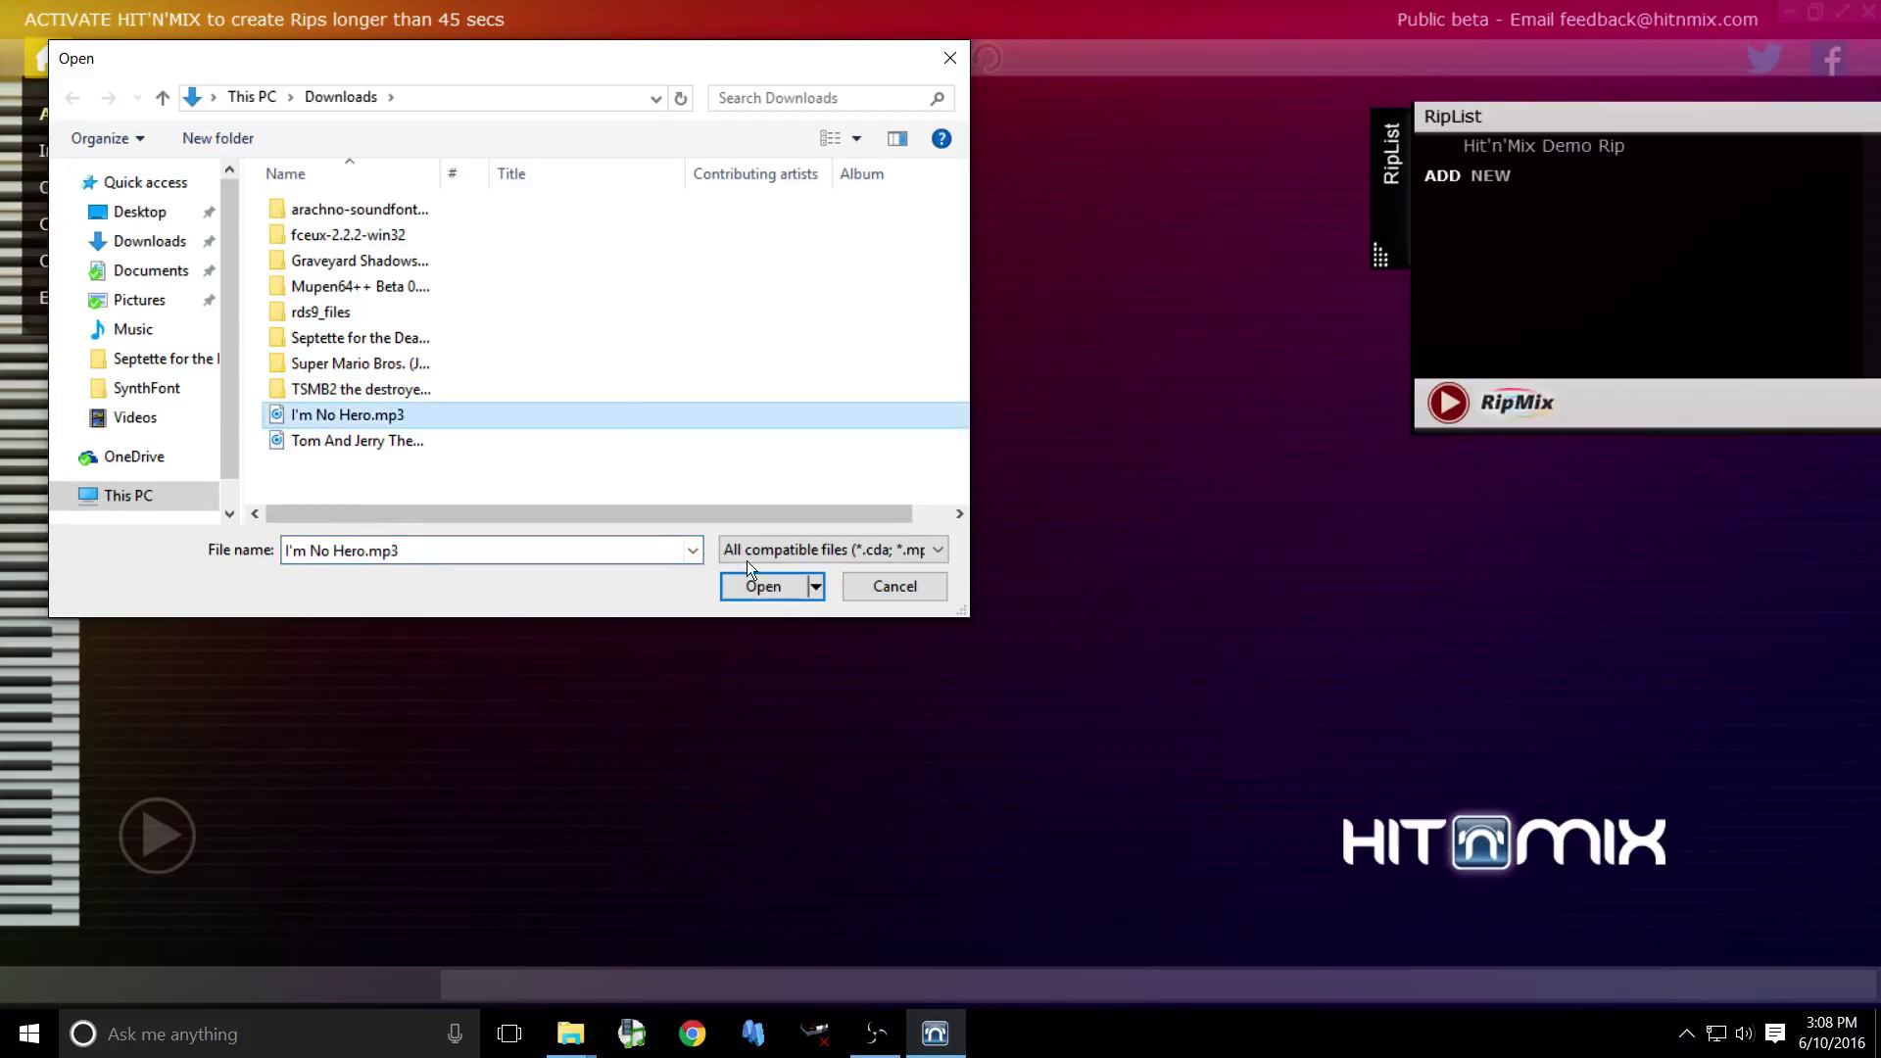
click(771, 586)
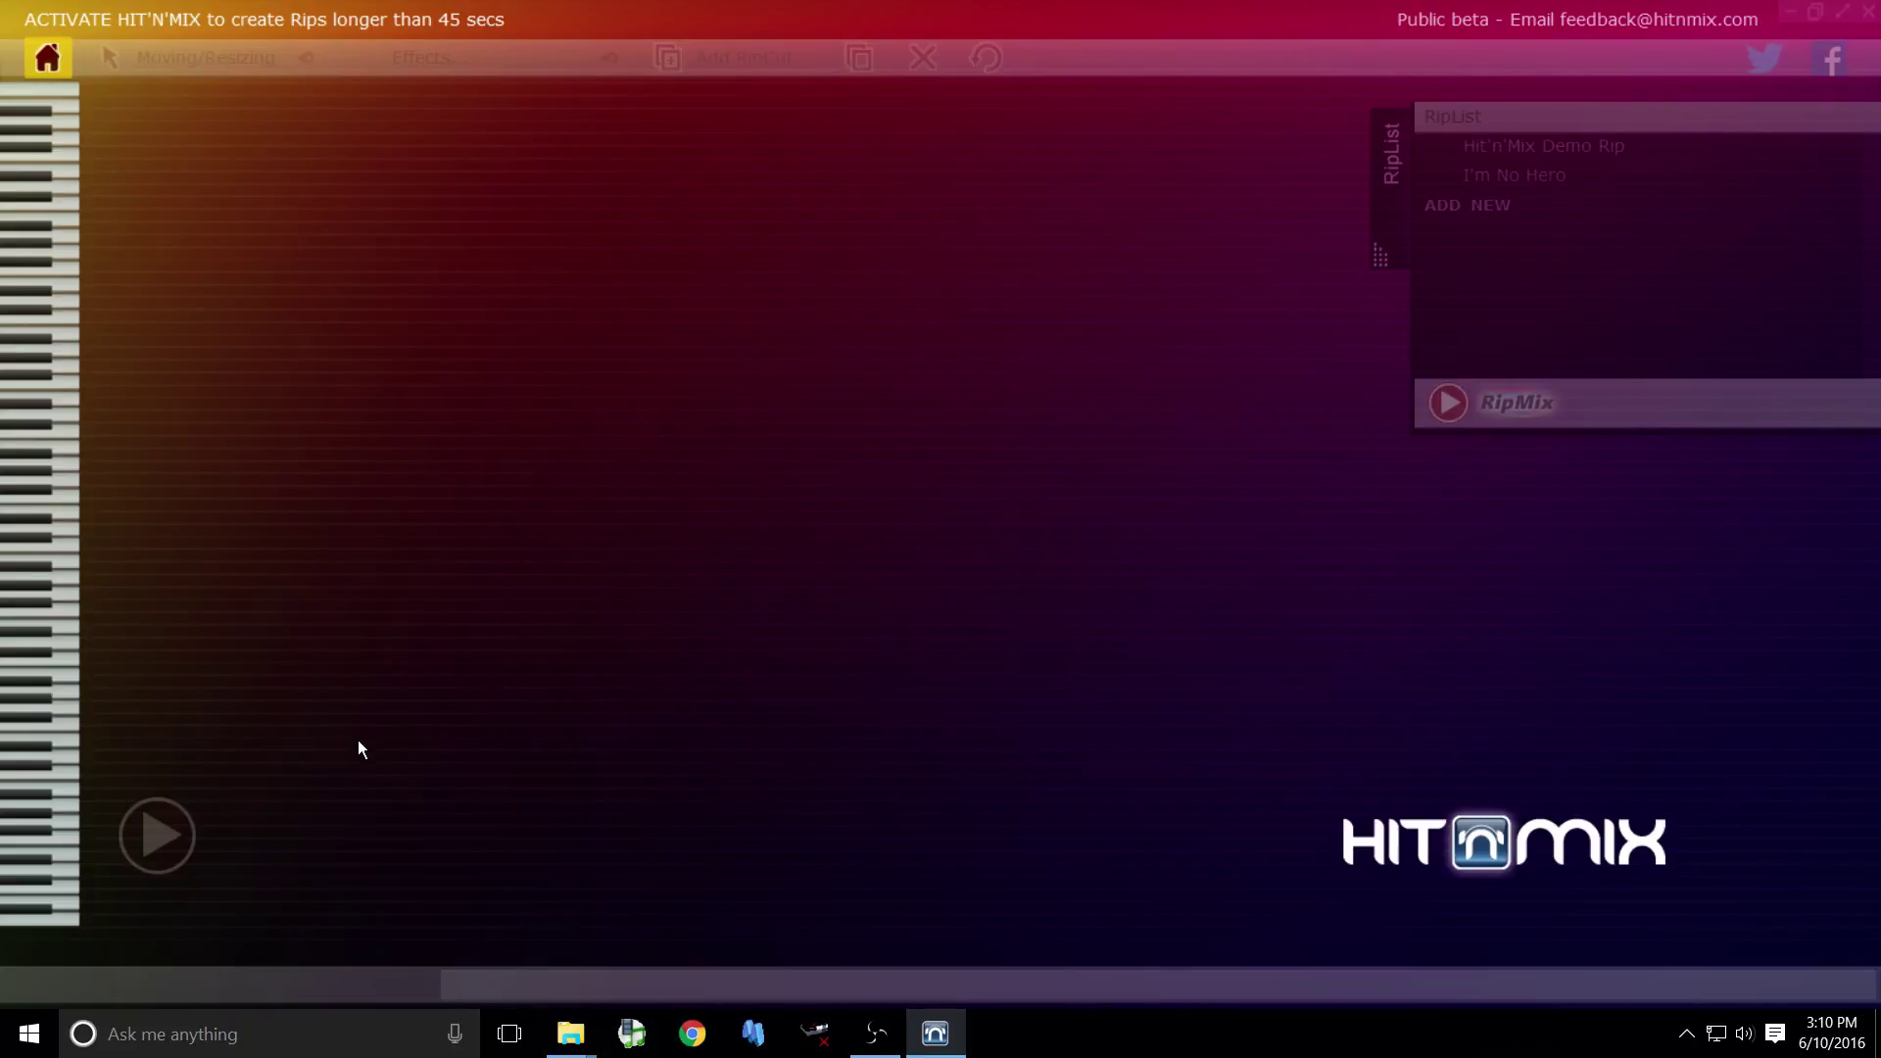
Open the finished I'm No Hero rip from the RipList in the note editor
click(1509, 175)
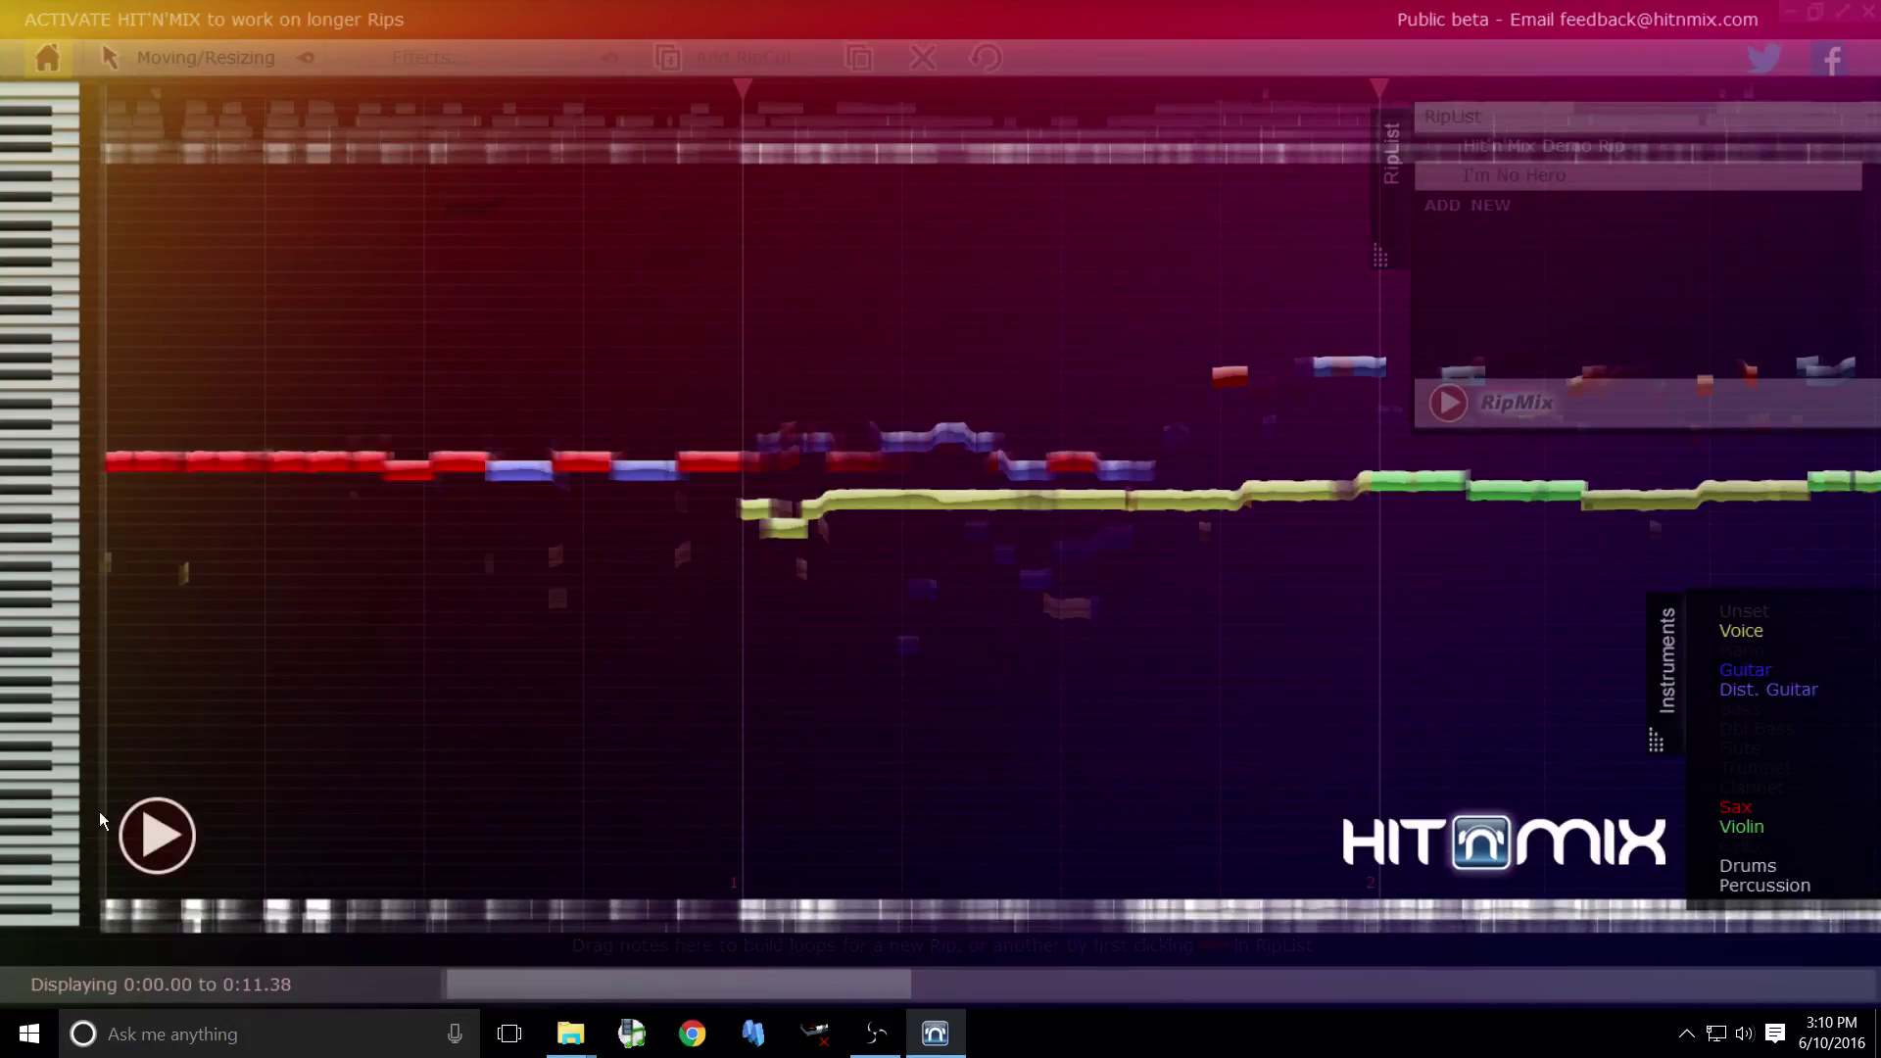
Play back the ripped I'm No Hero notes
click(184, 840)
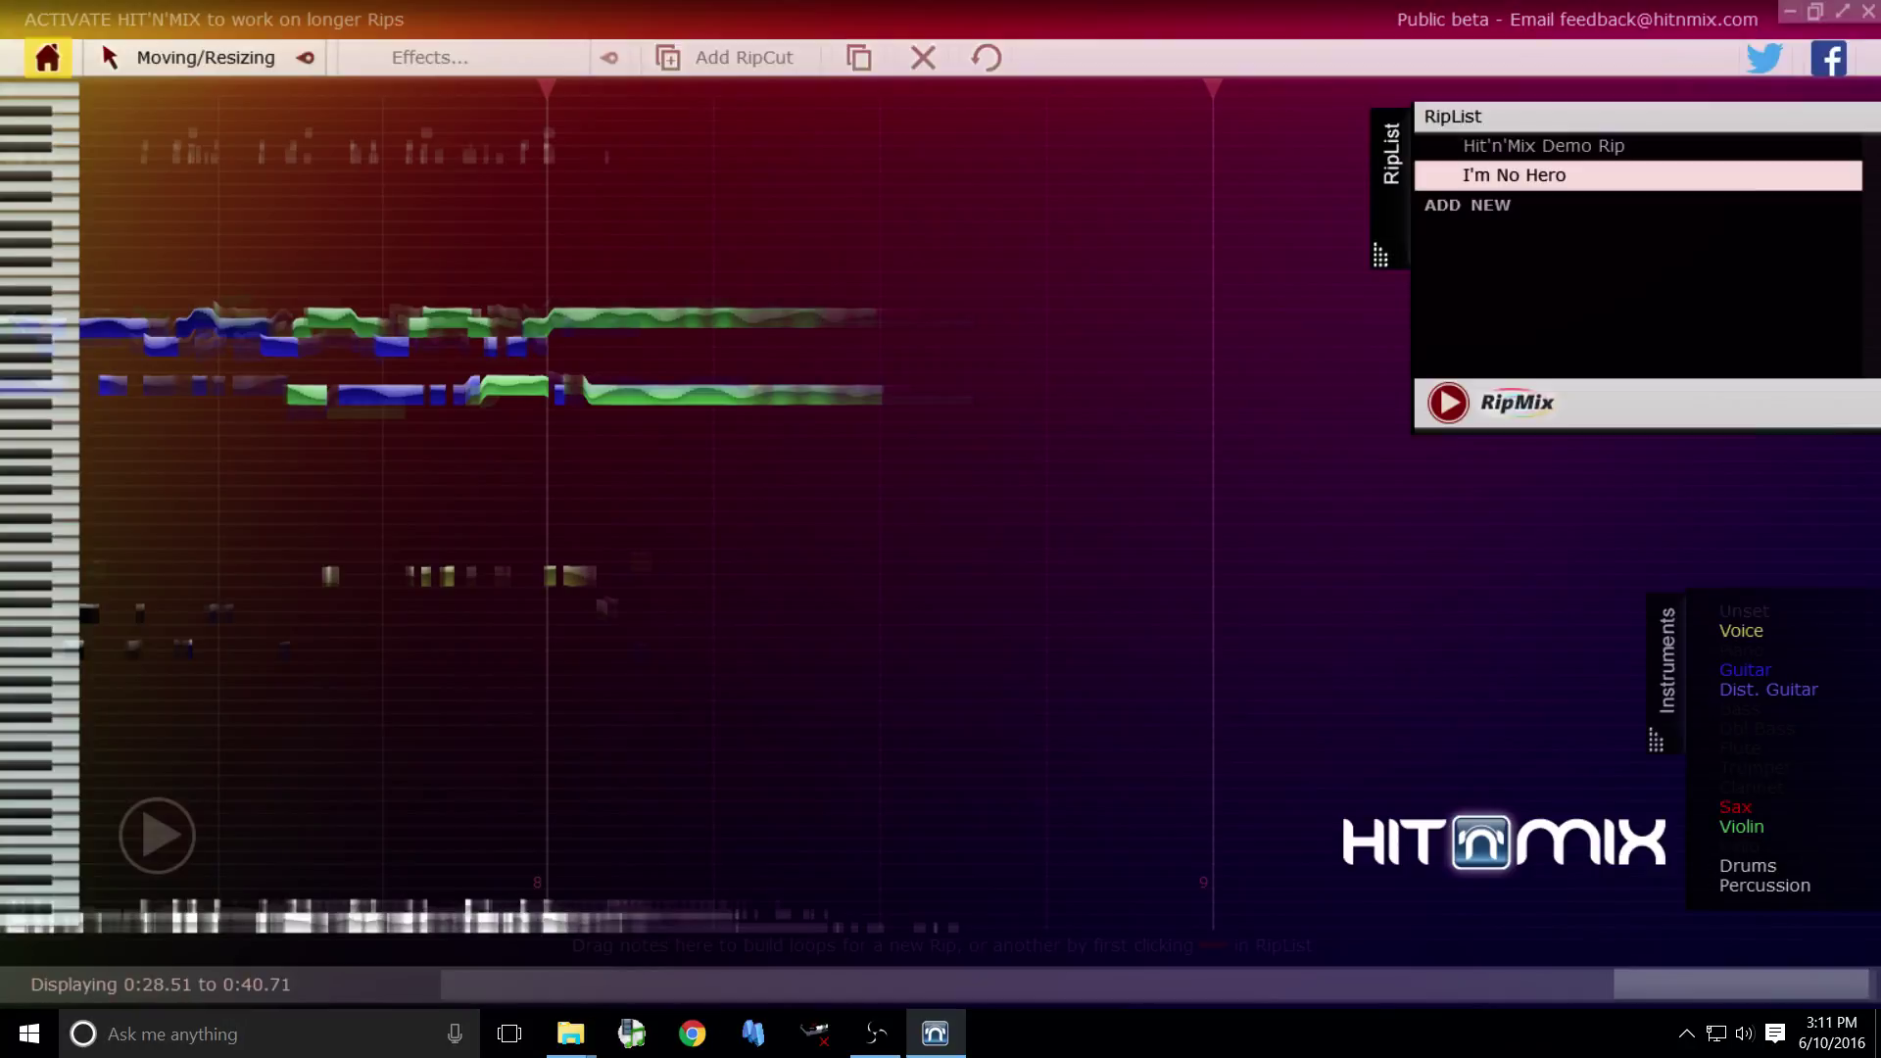
Minimize Hit'n'Mix and launch intelliScore Ensemble, continuing with the demo version
click(1789, 12)
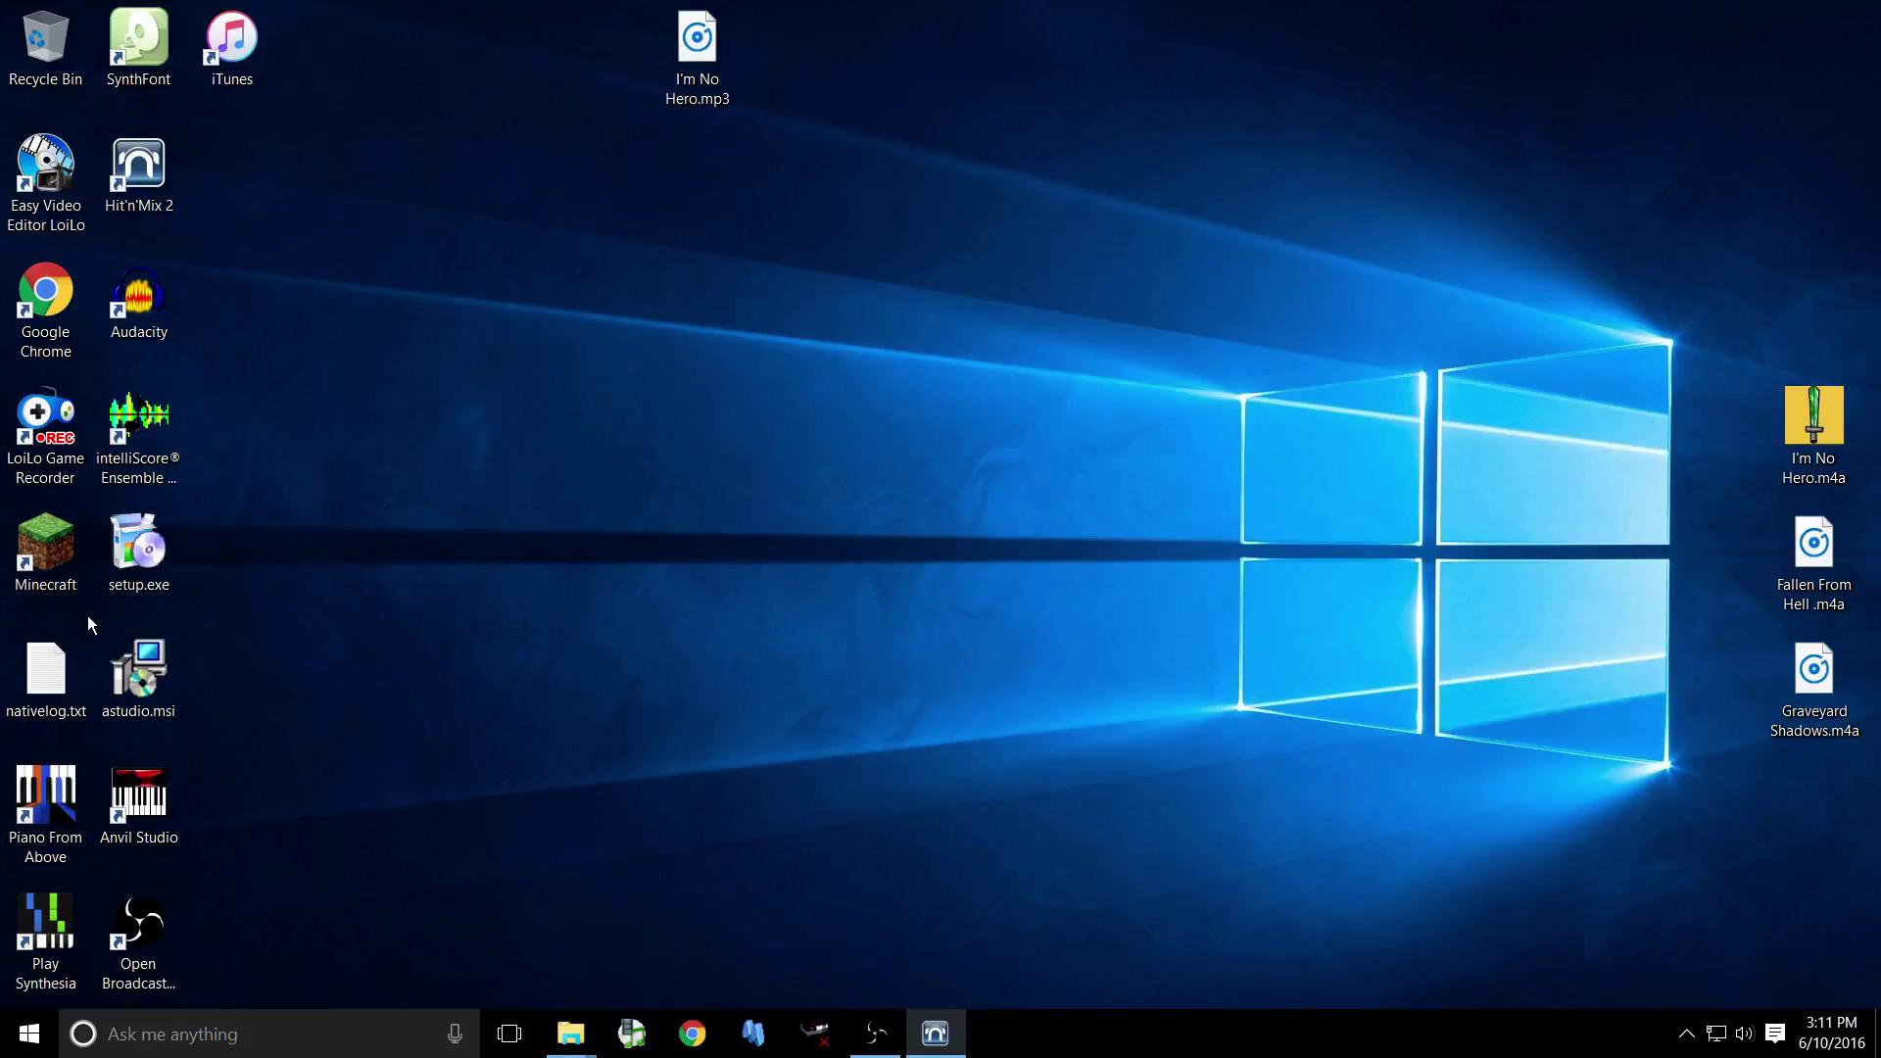
click(170, 465)
double_click(169, 464)
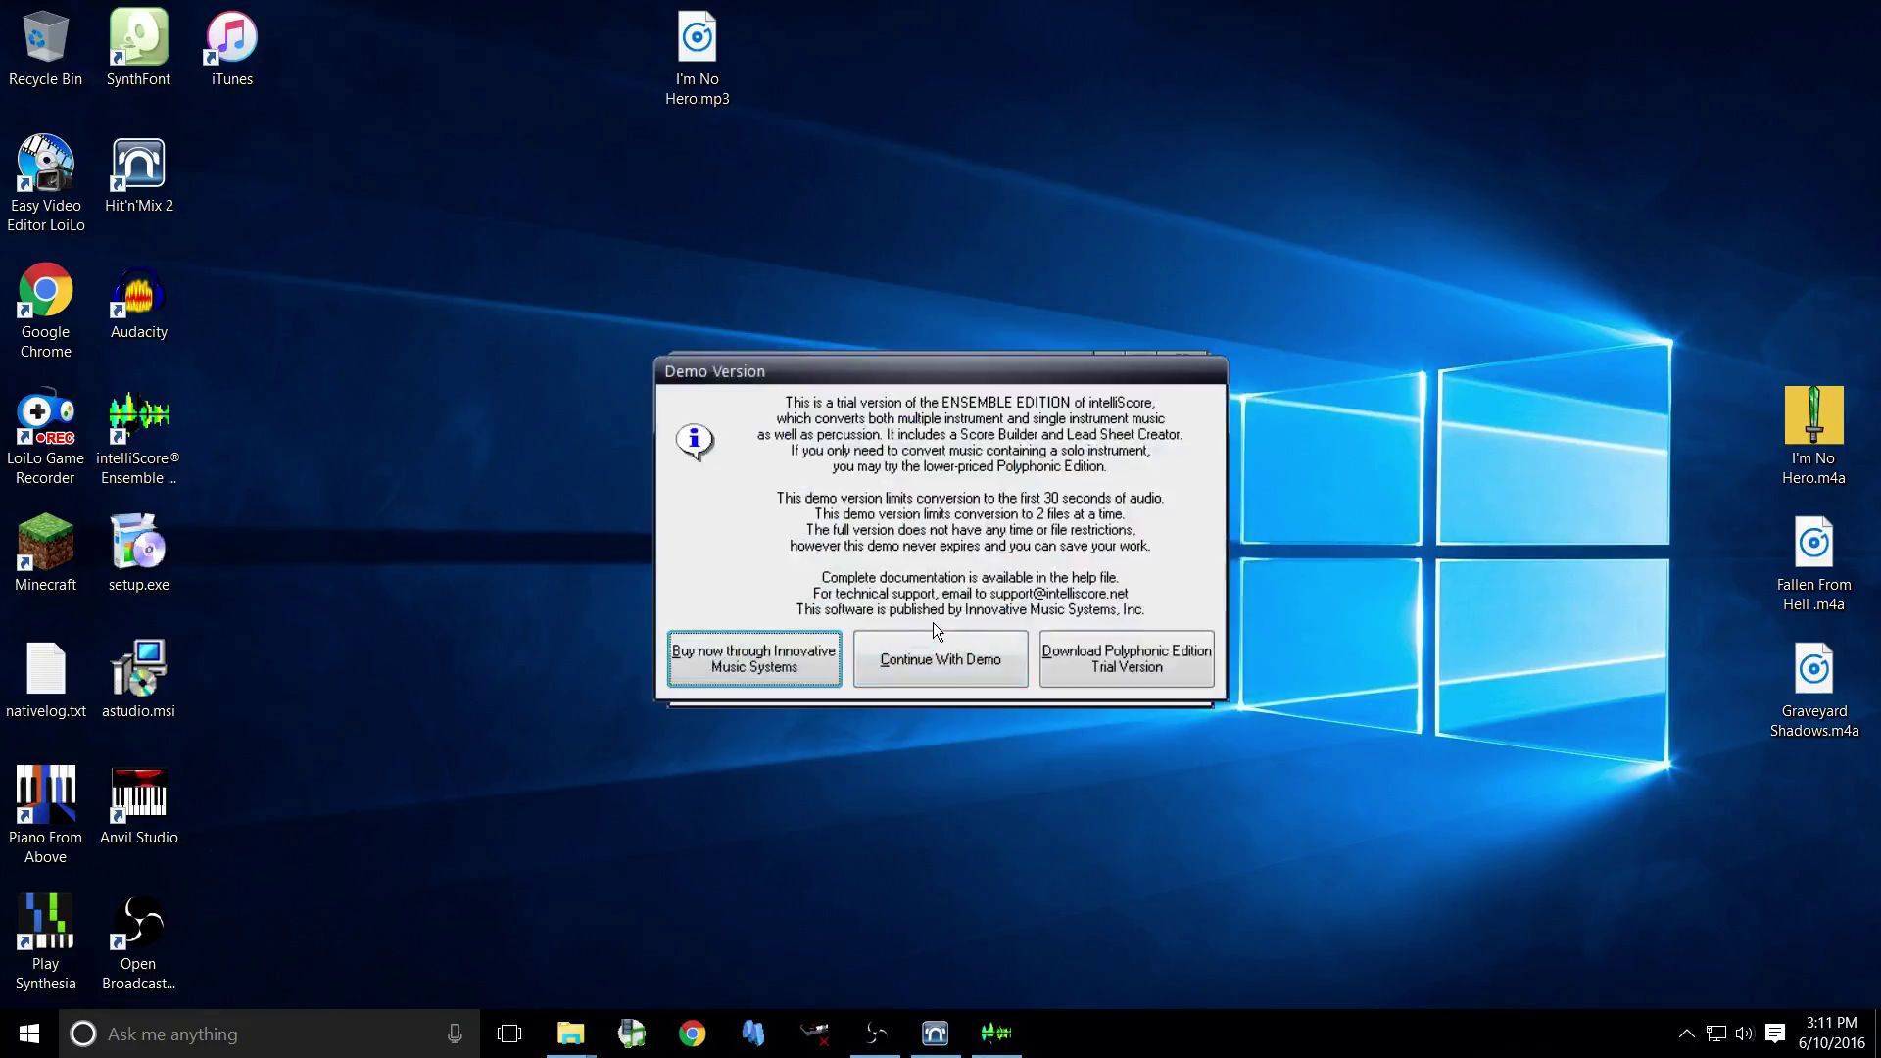
click(925, 668)
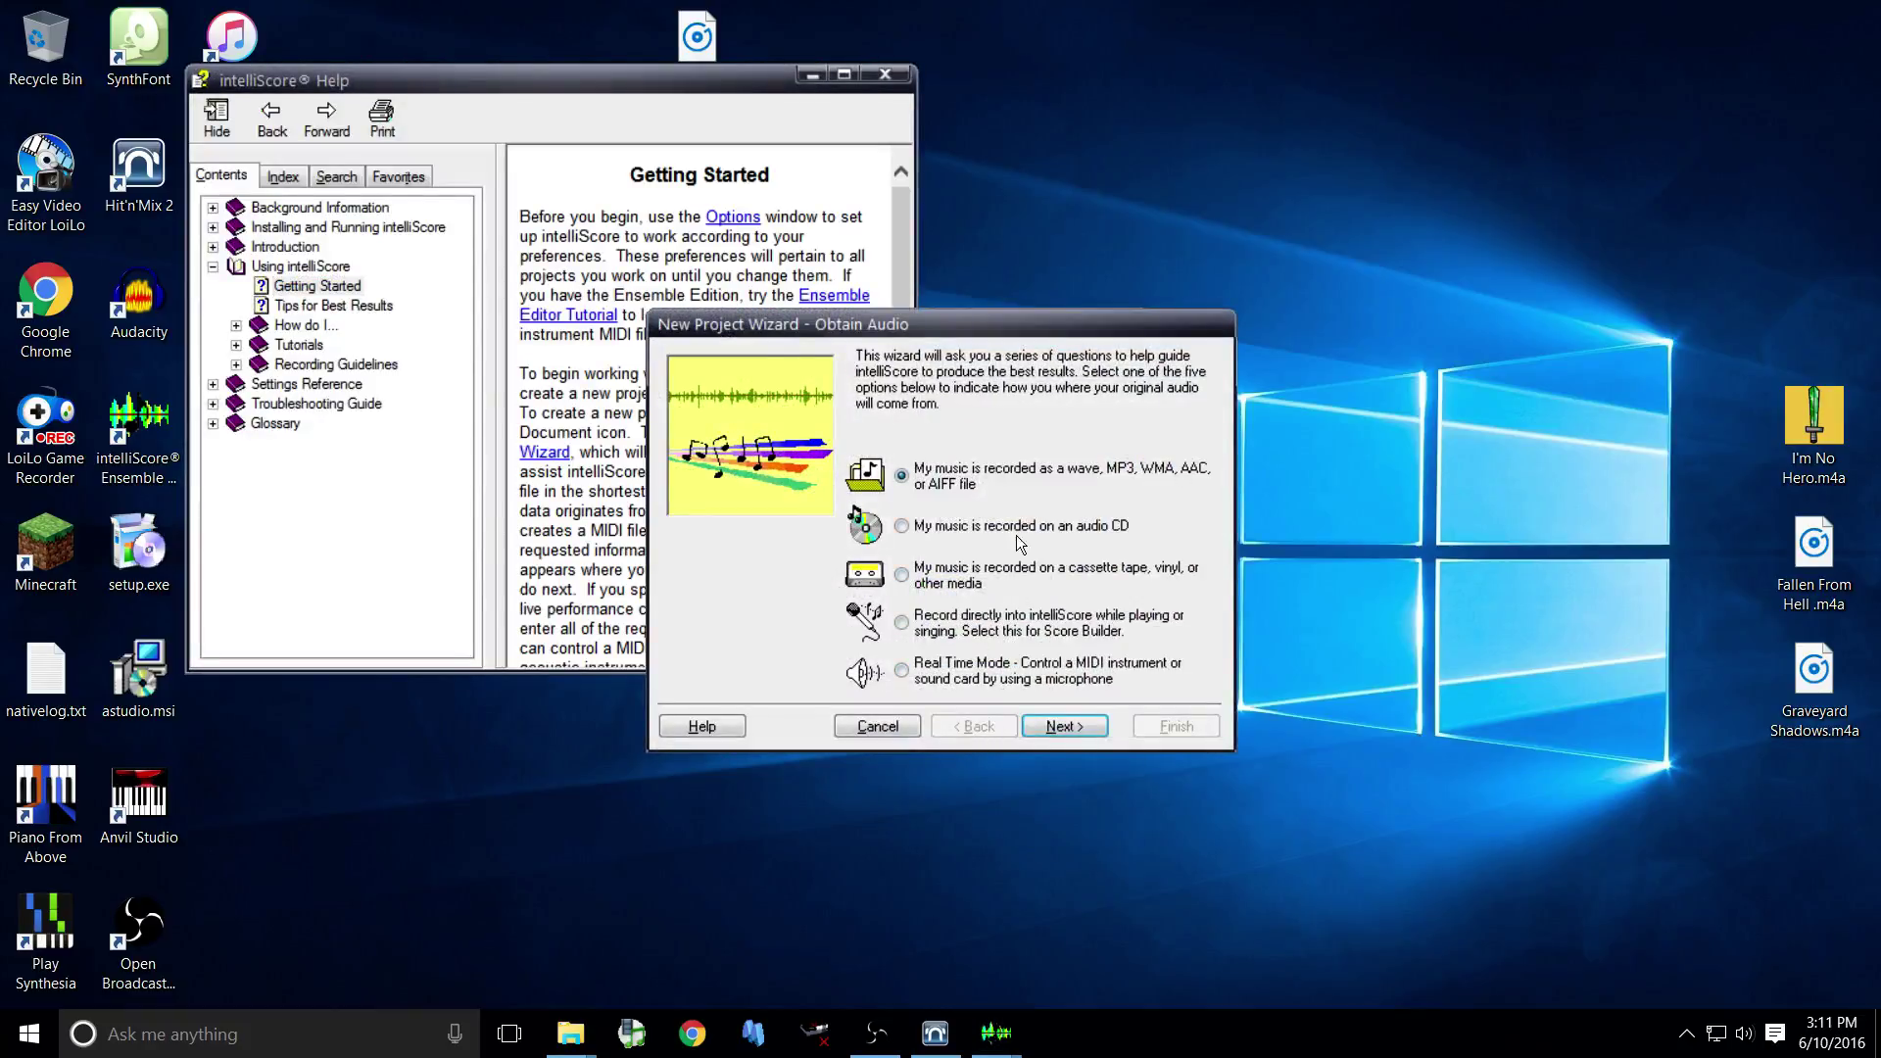
Choose I'm No Hero.mp3 as the audio file and accept the 30-second demo limit
click(1063, 727)
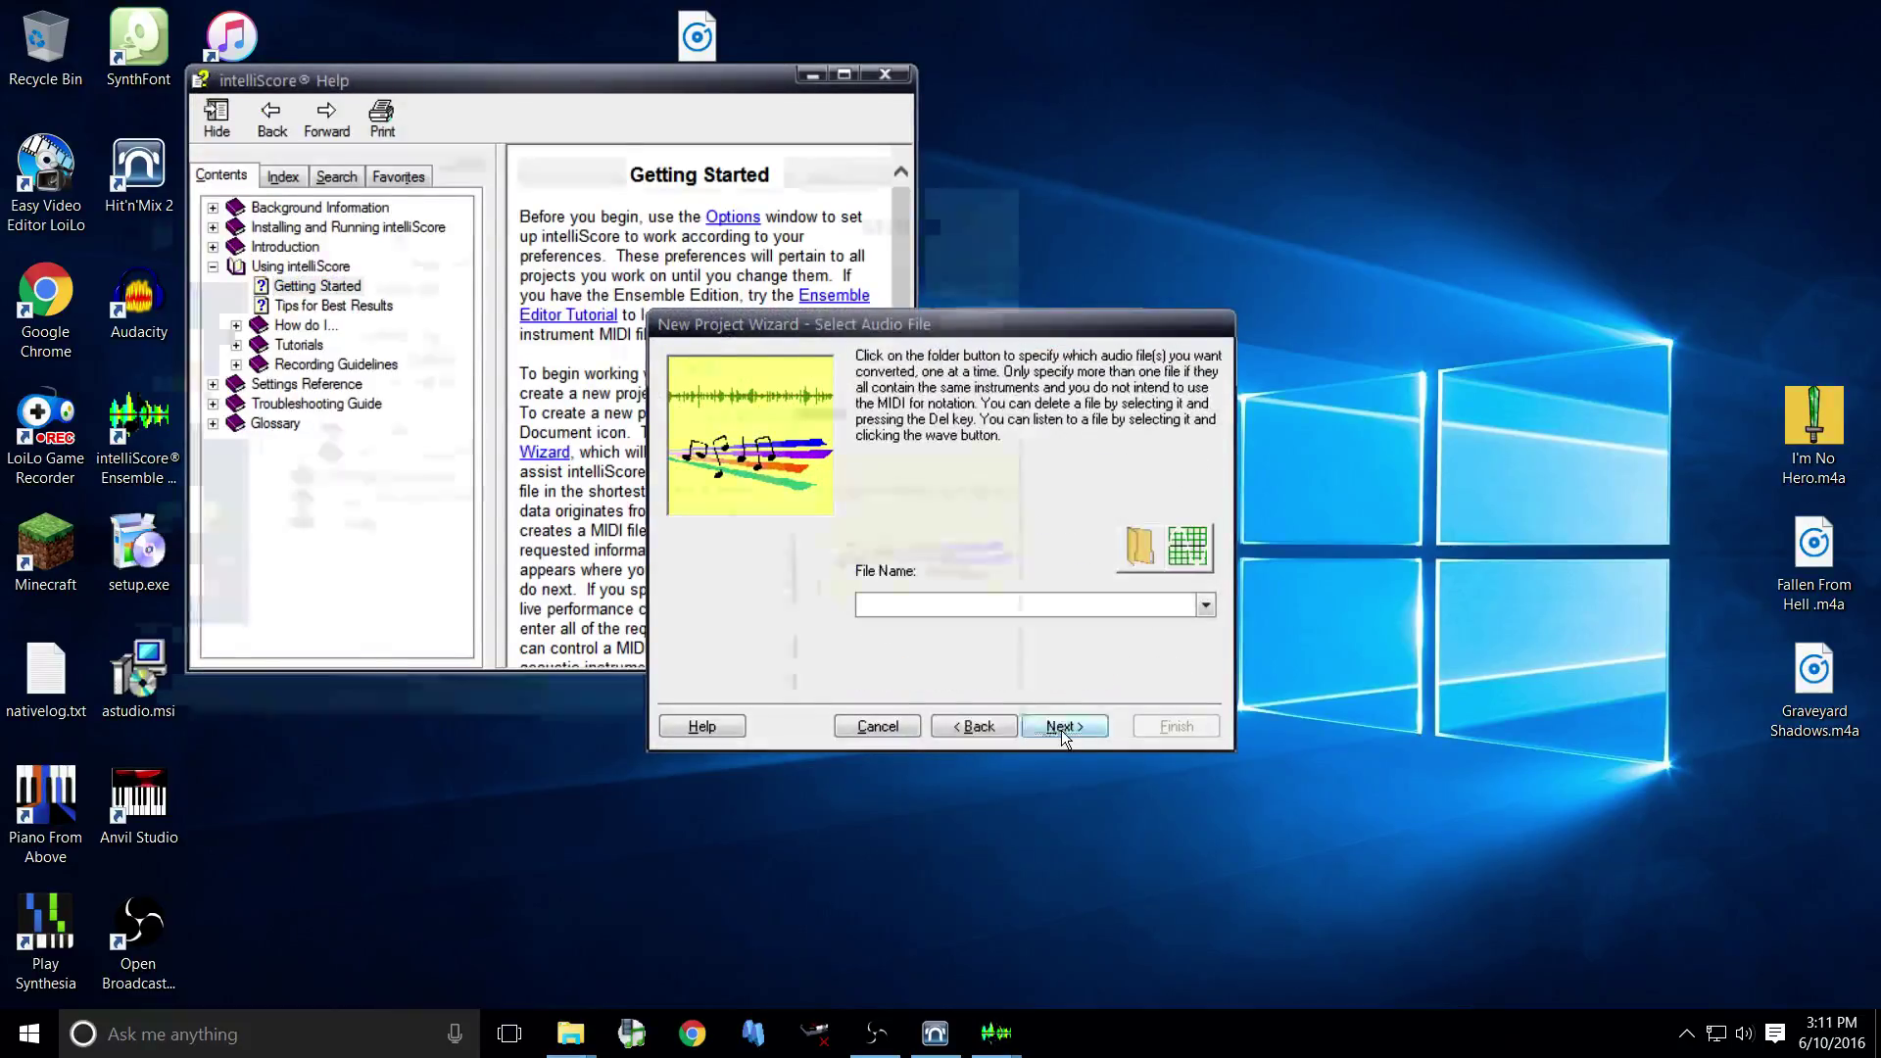
double_click(412, 514)
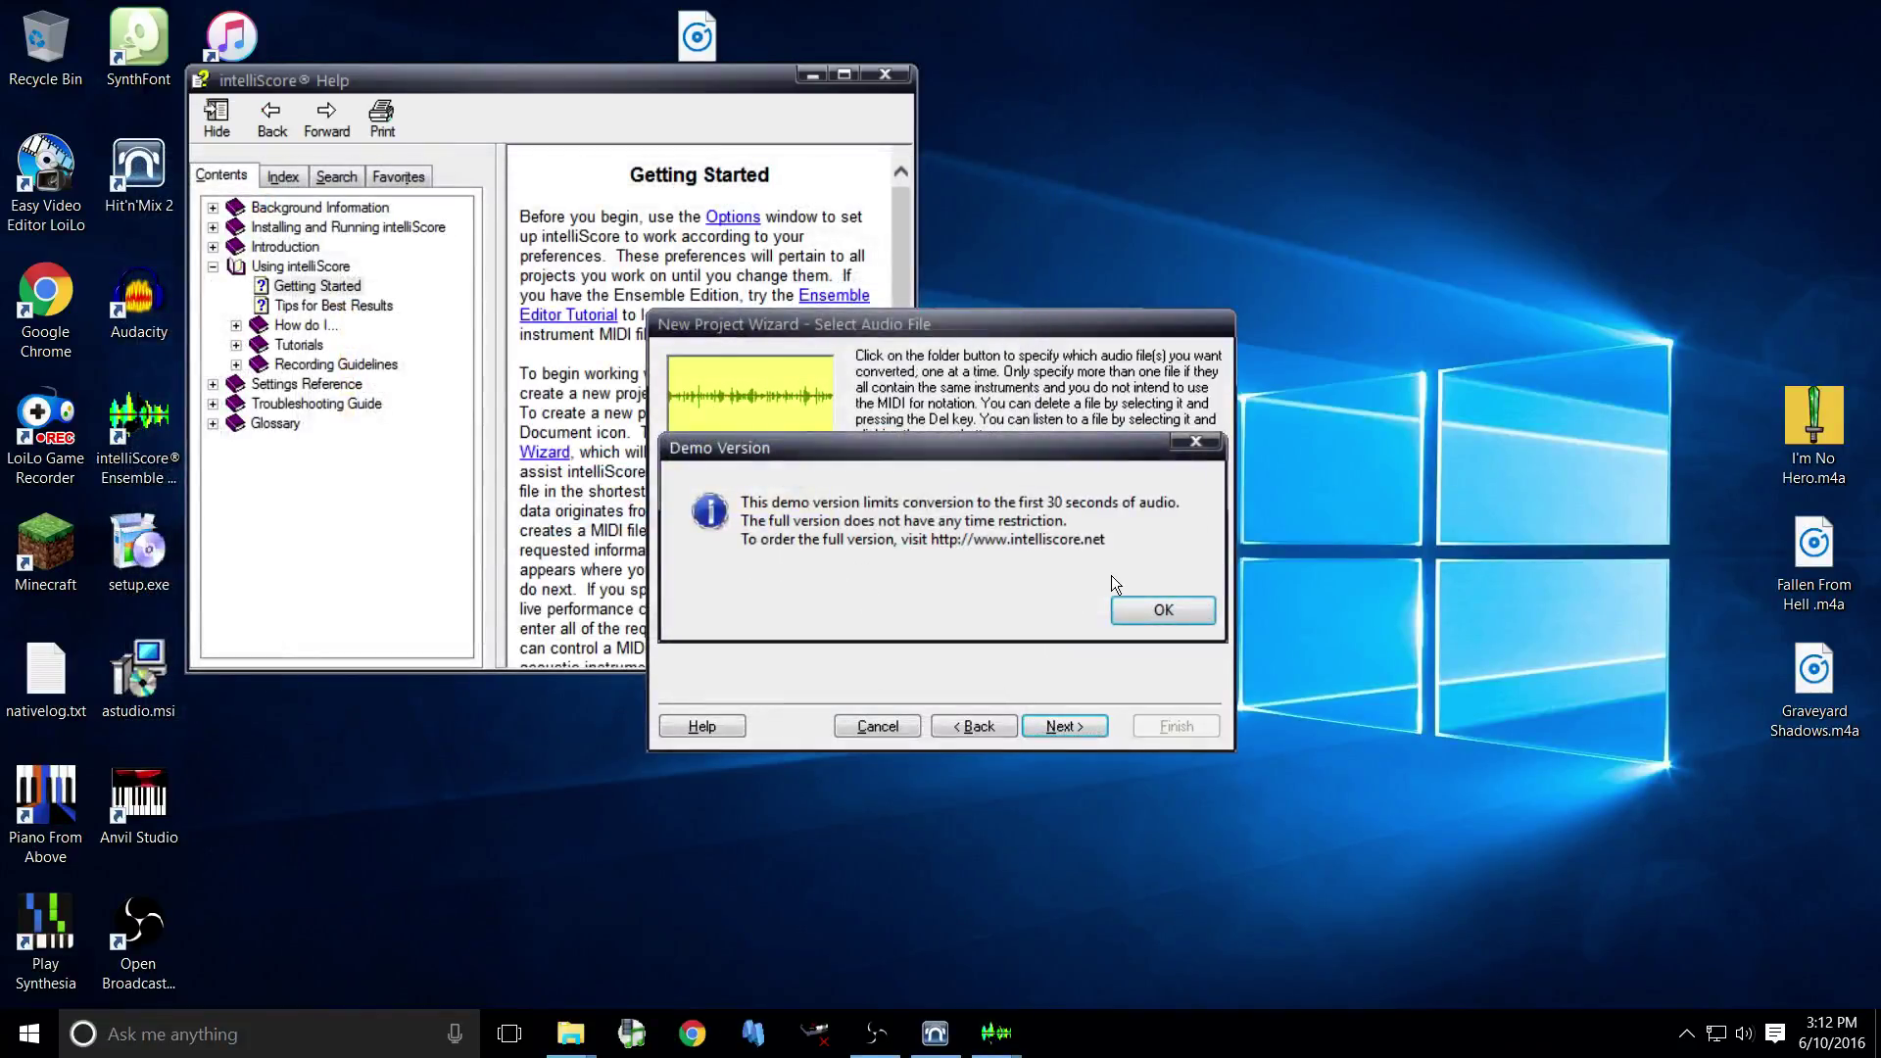
click(1172, 600)
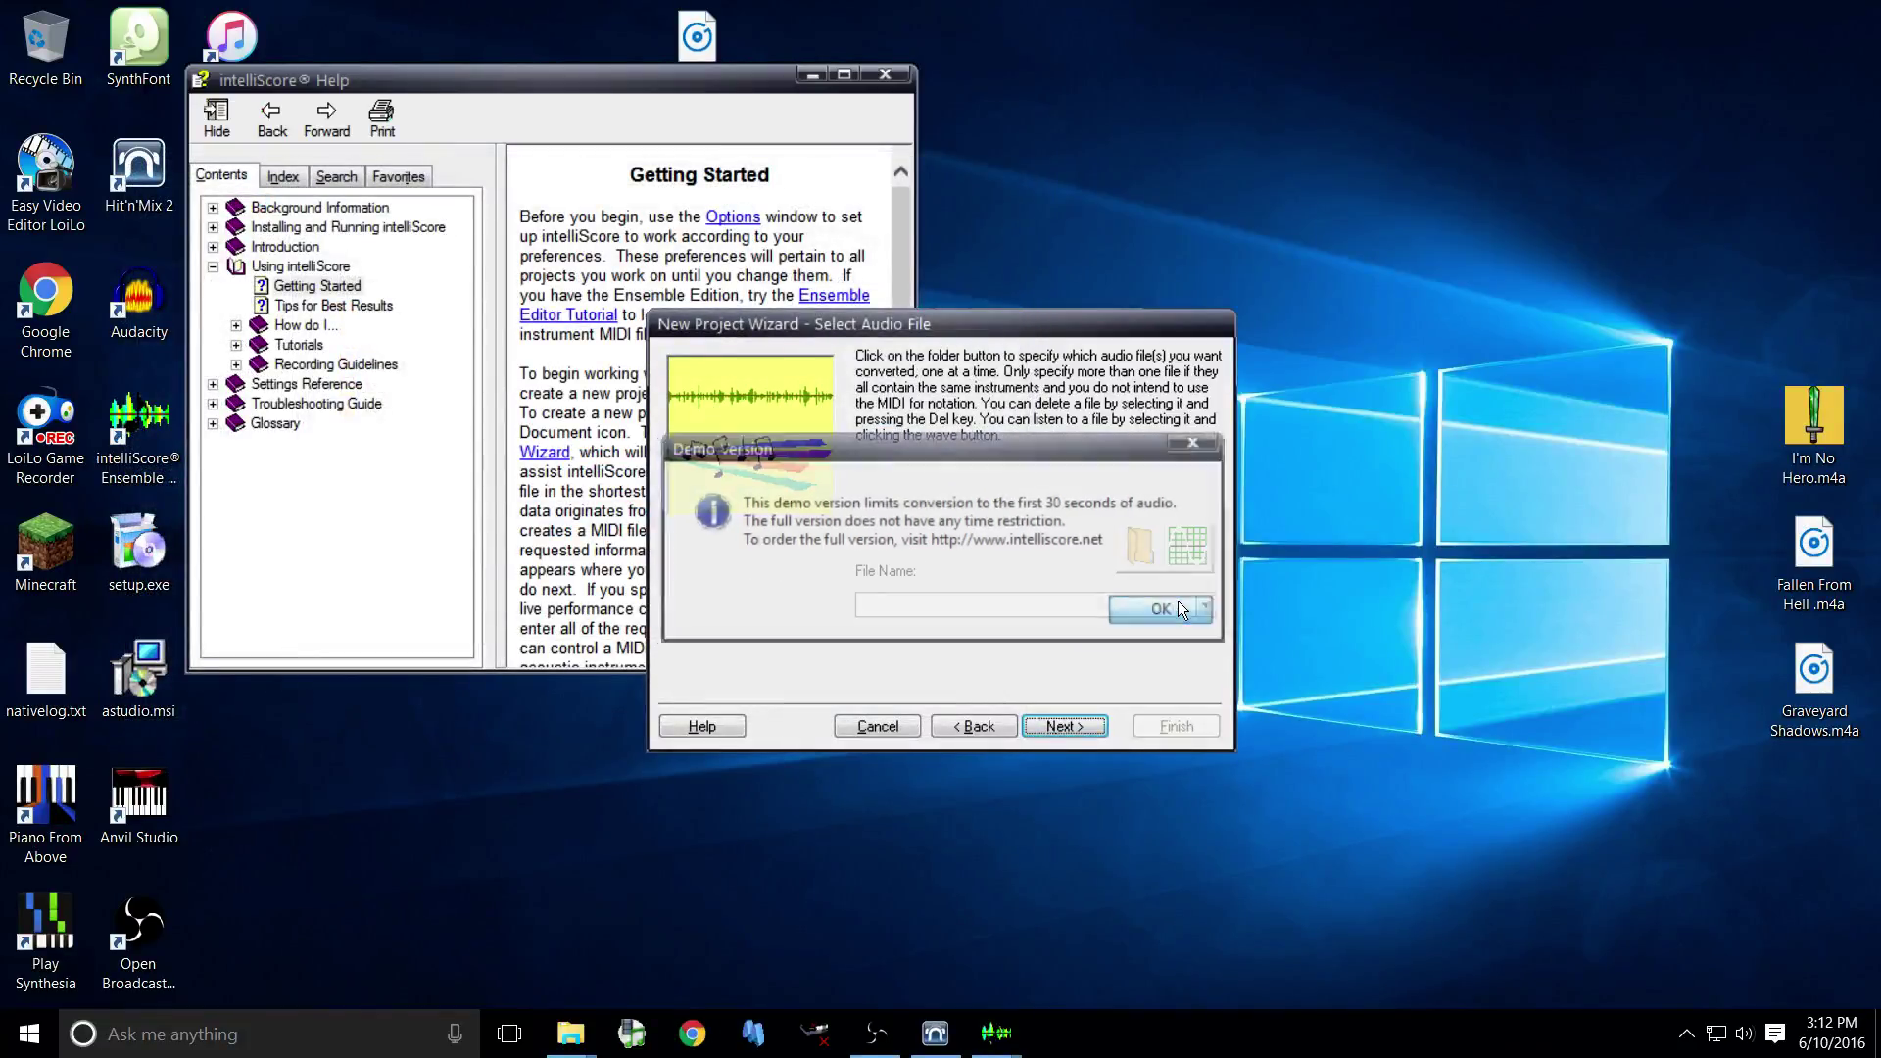
State that the song's instruments are known and page through the wizard's instrument steps
click(1056, 727)
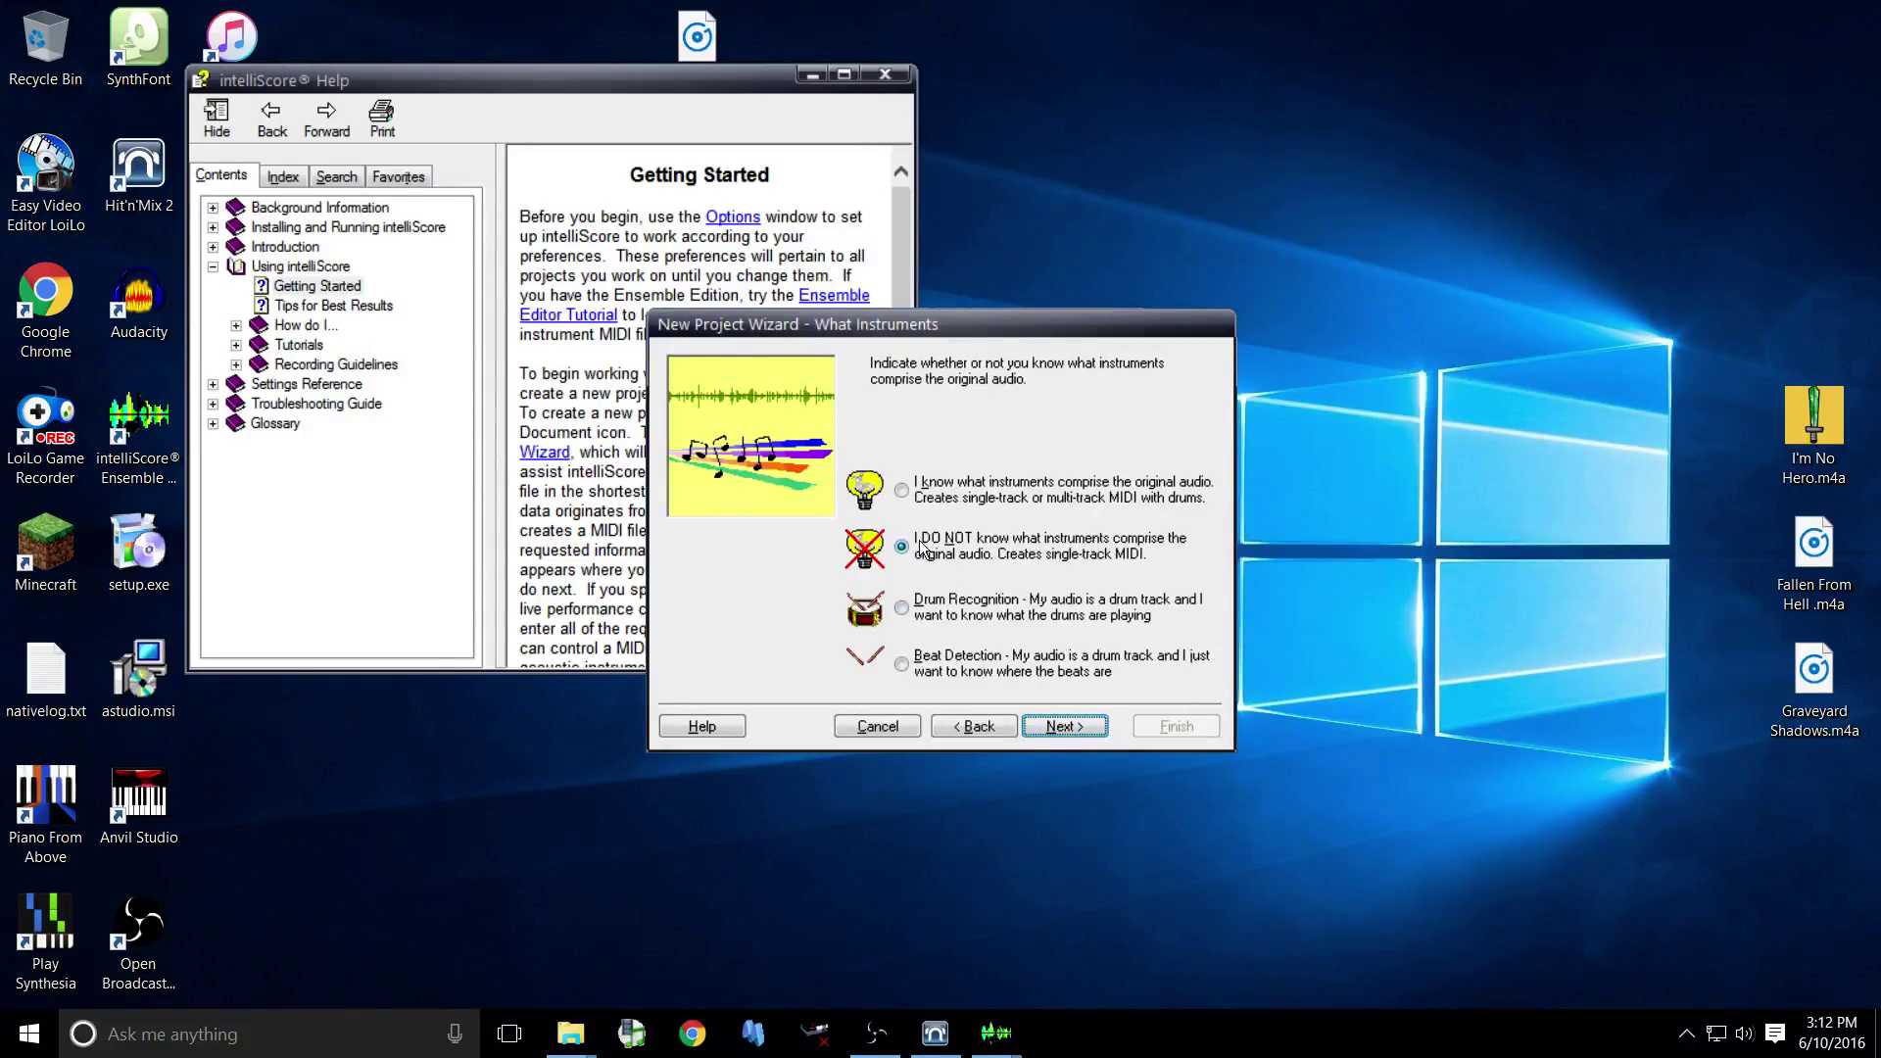
click(958, 502)
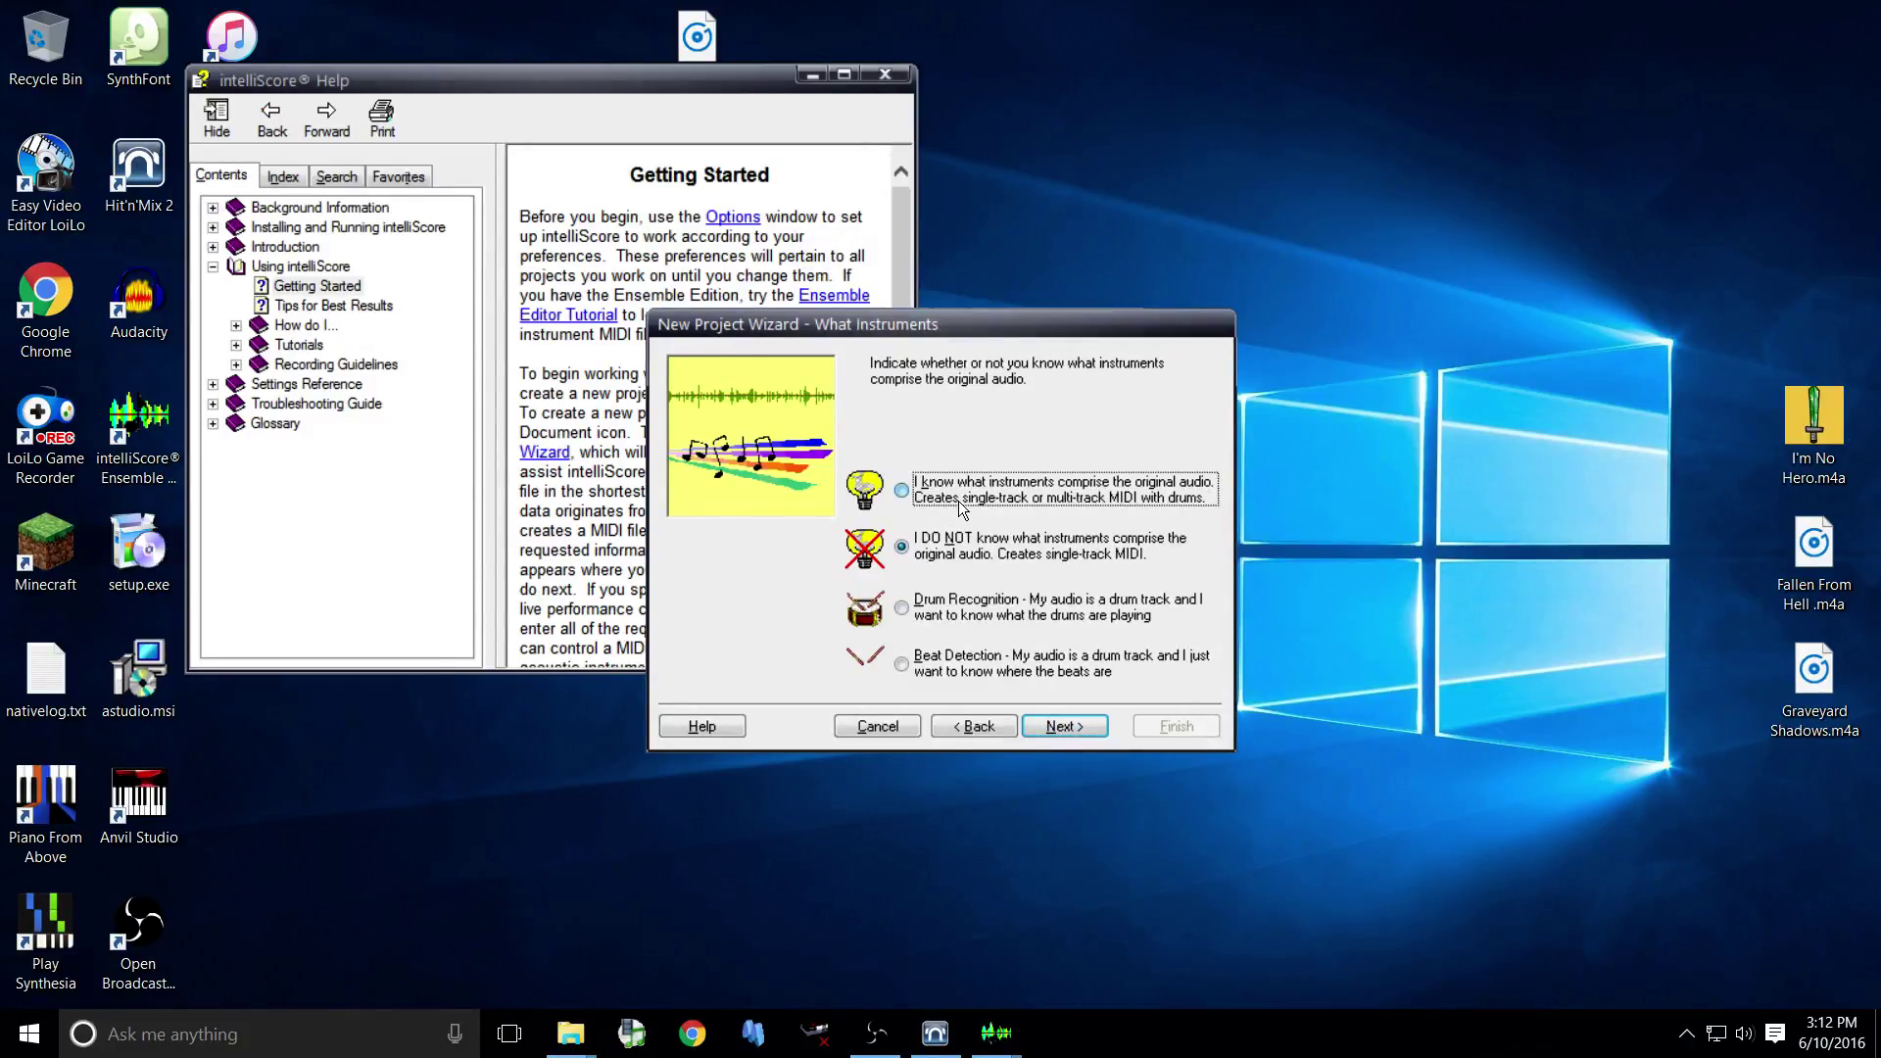
click(1078, 723)
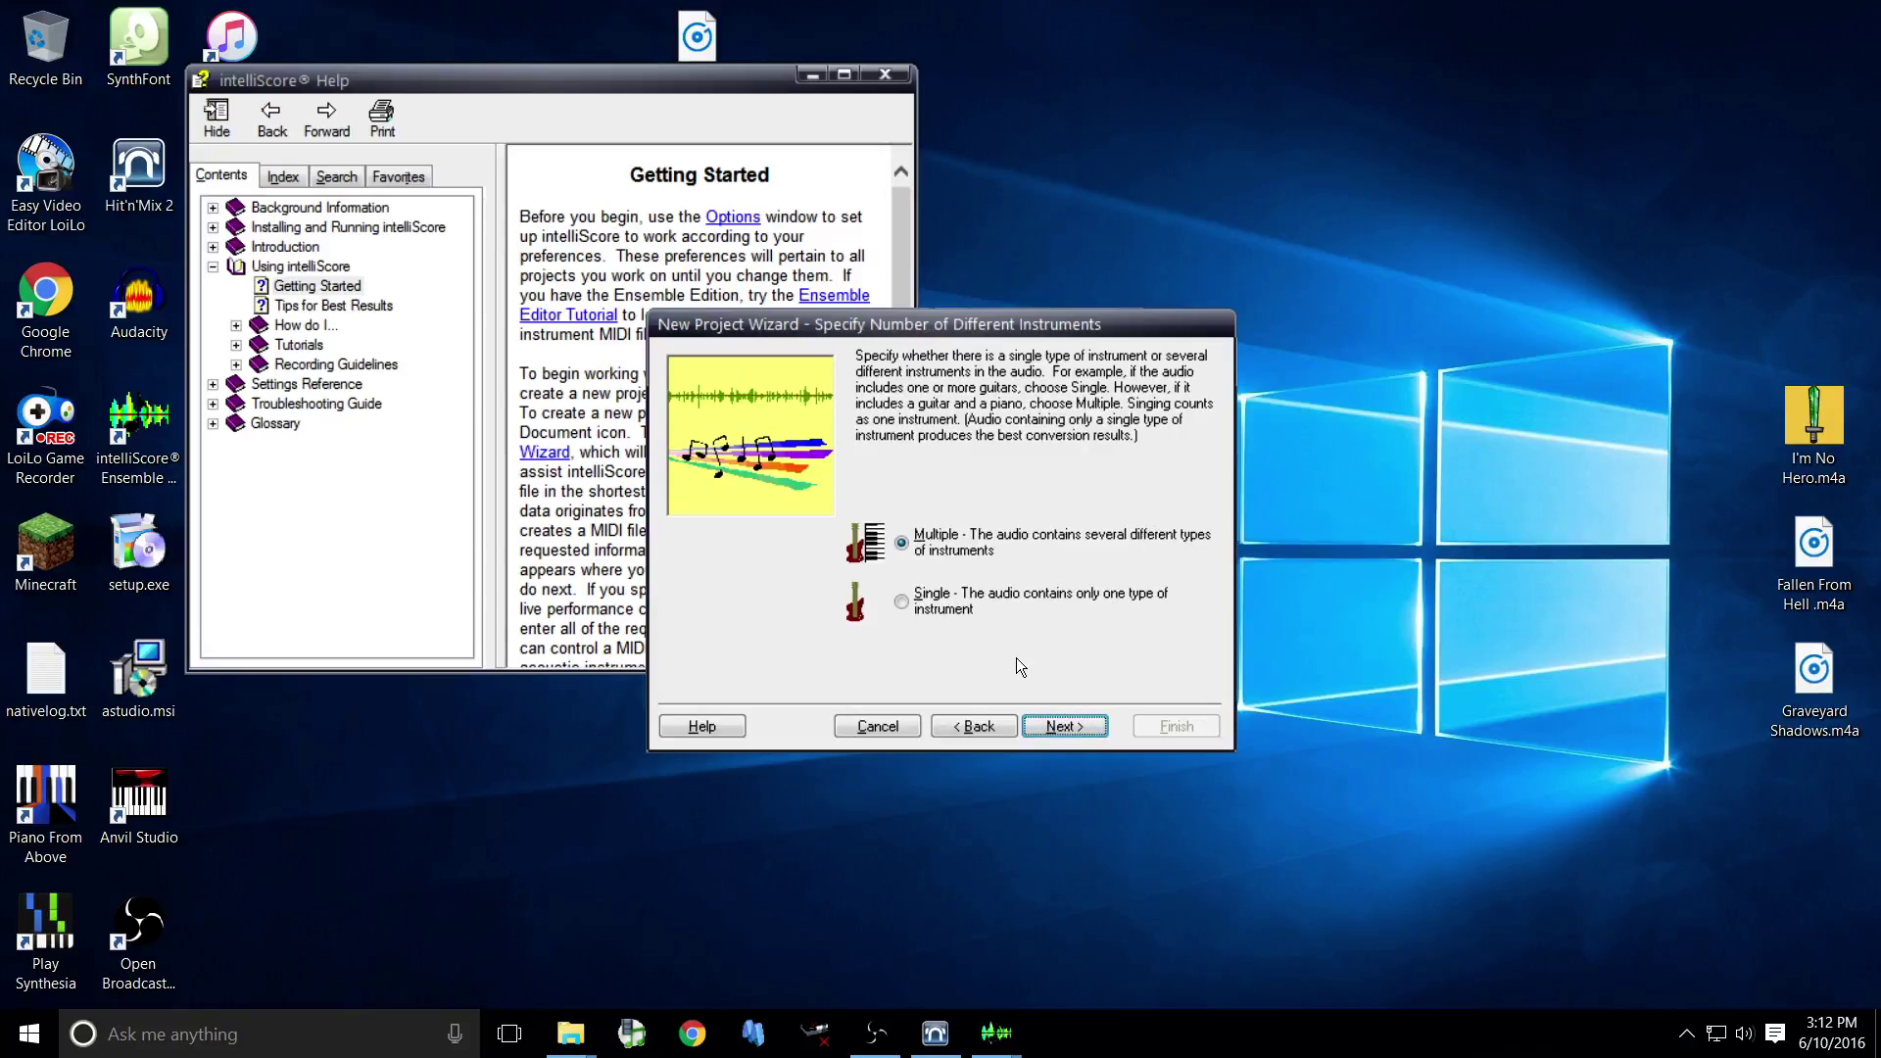
click(1079, 725)
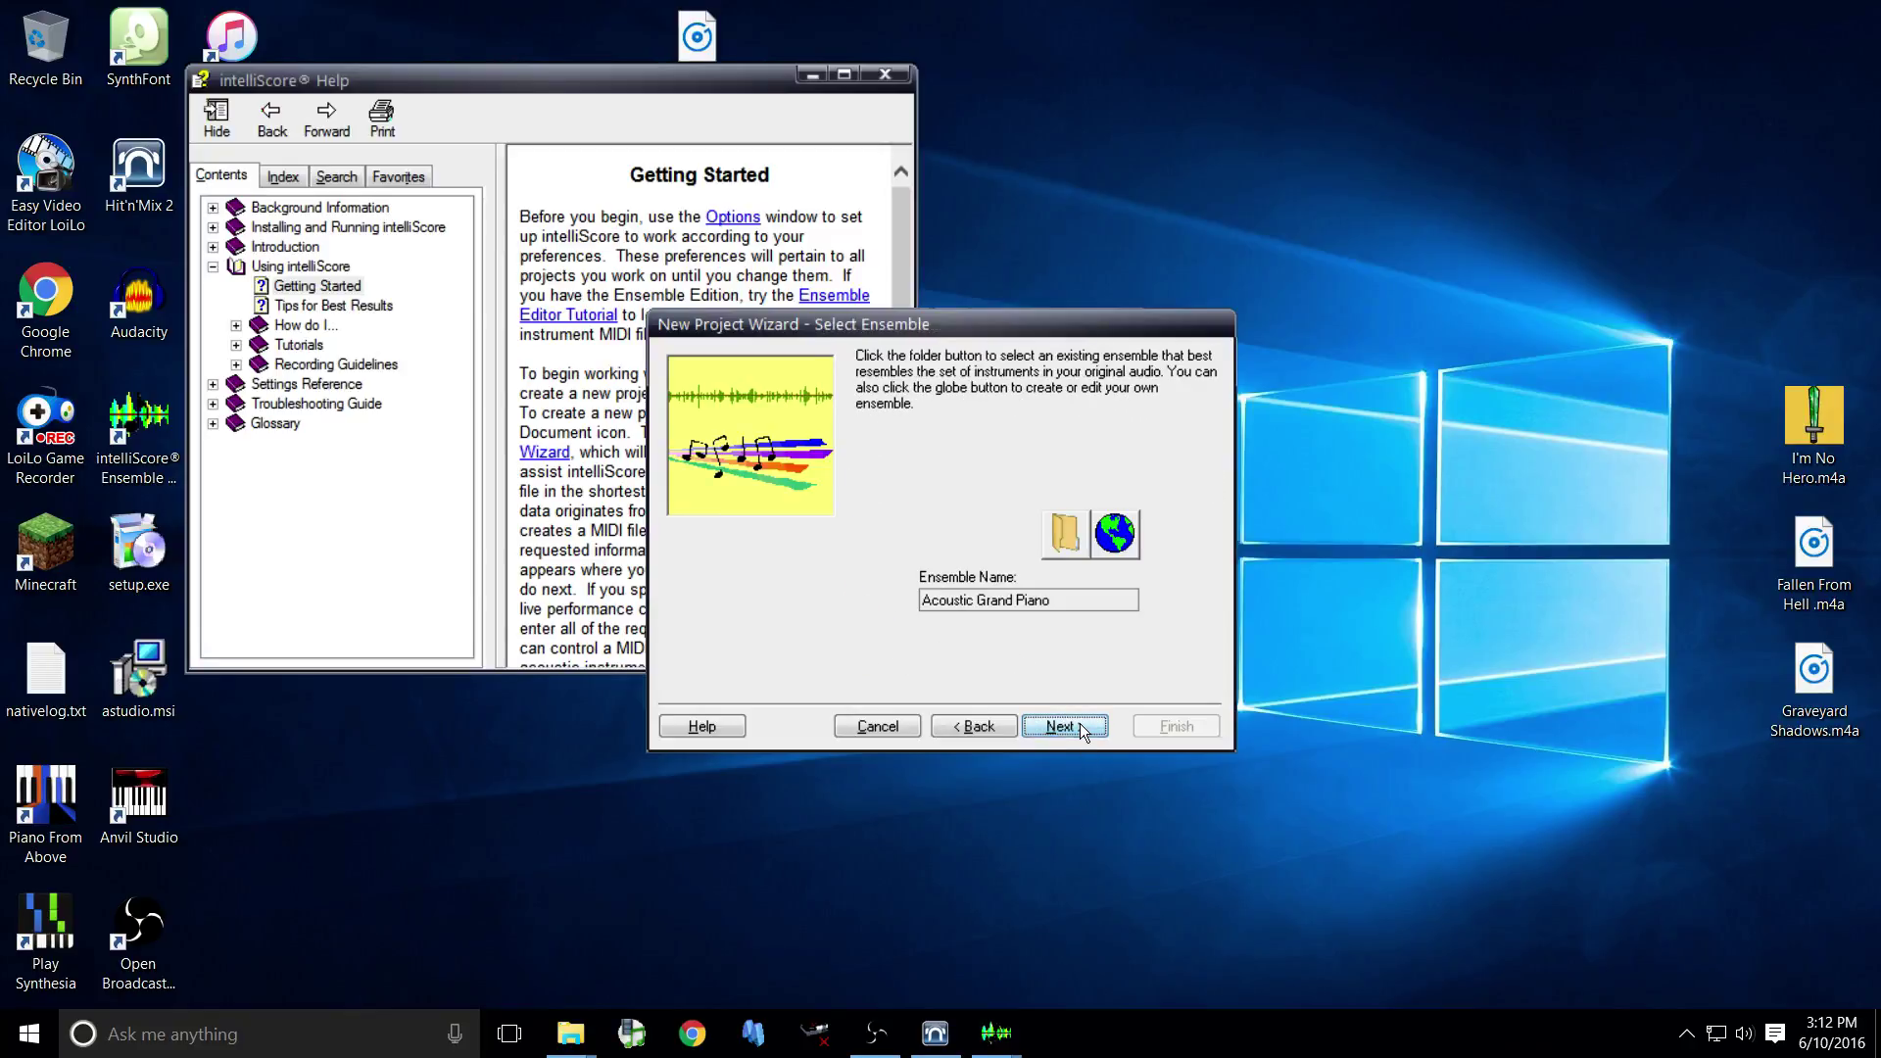
click(1078, 725)
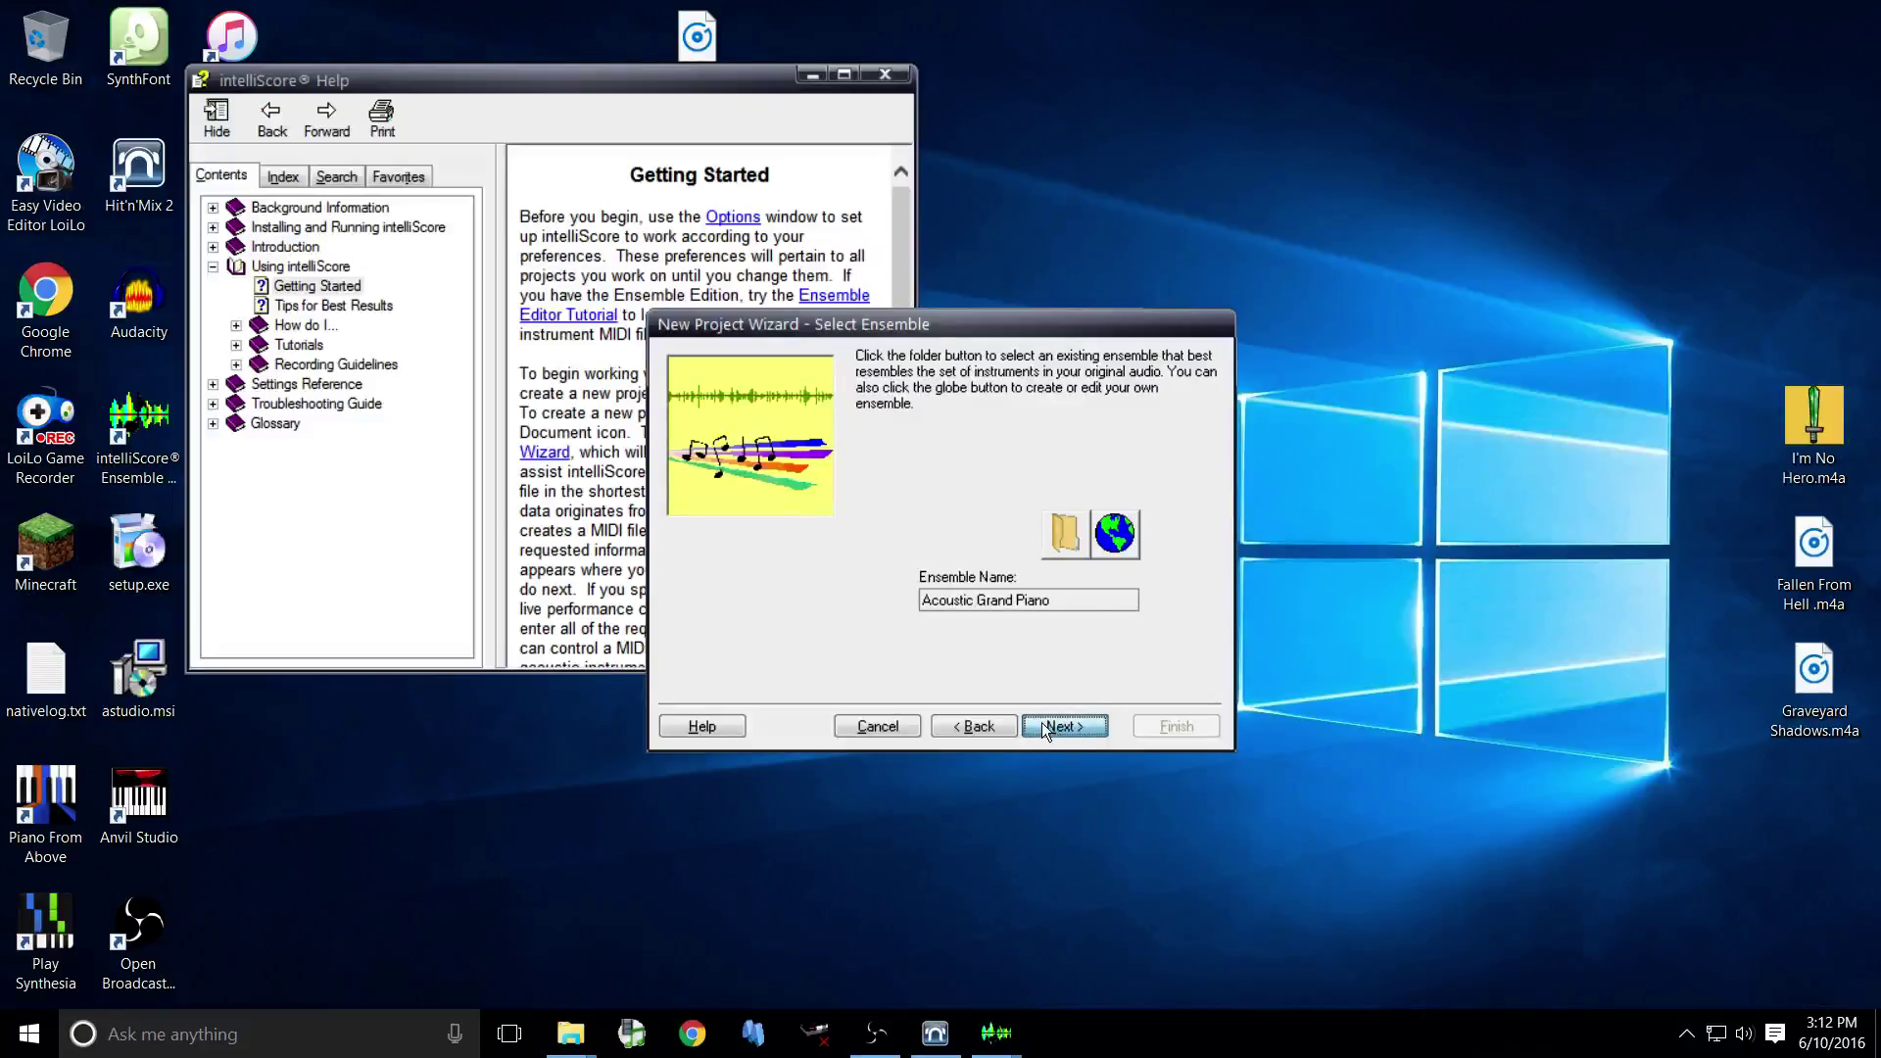
click(990, 723)
click(990, 723)
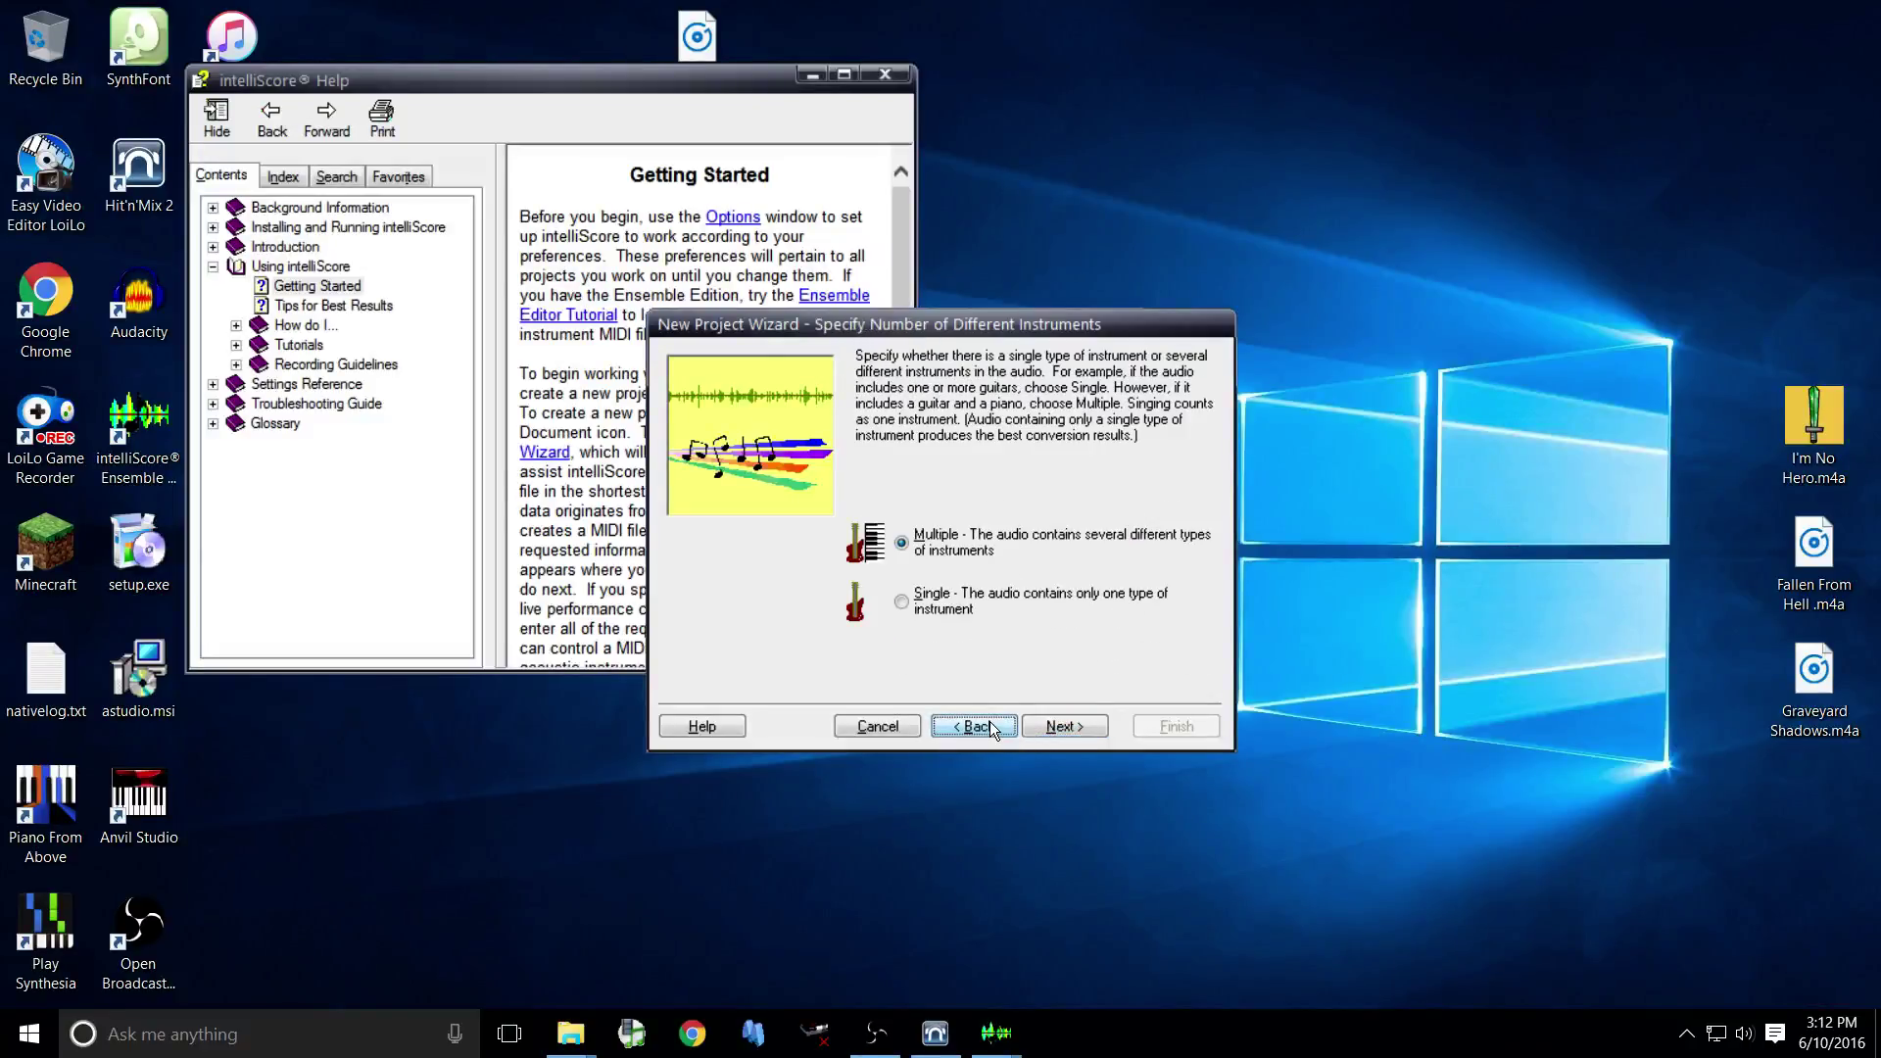
Keep the several-instruments option and accept the ensemble to reach stereo processing
click(902, 603)
click(932, 538)
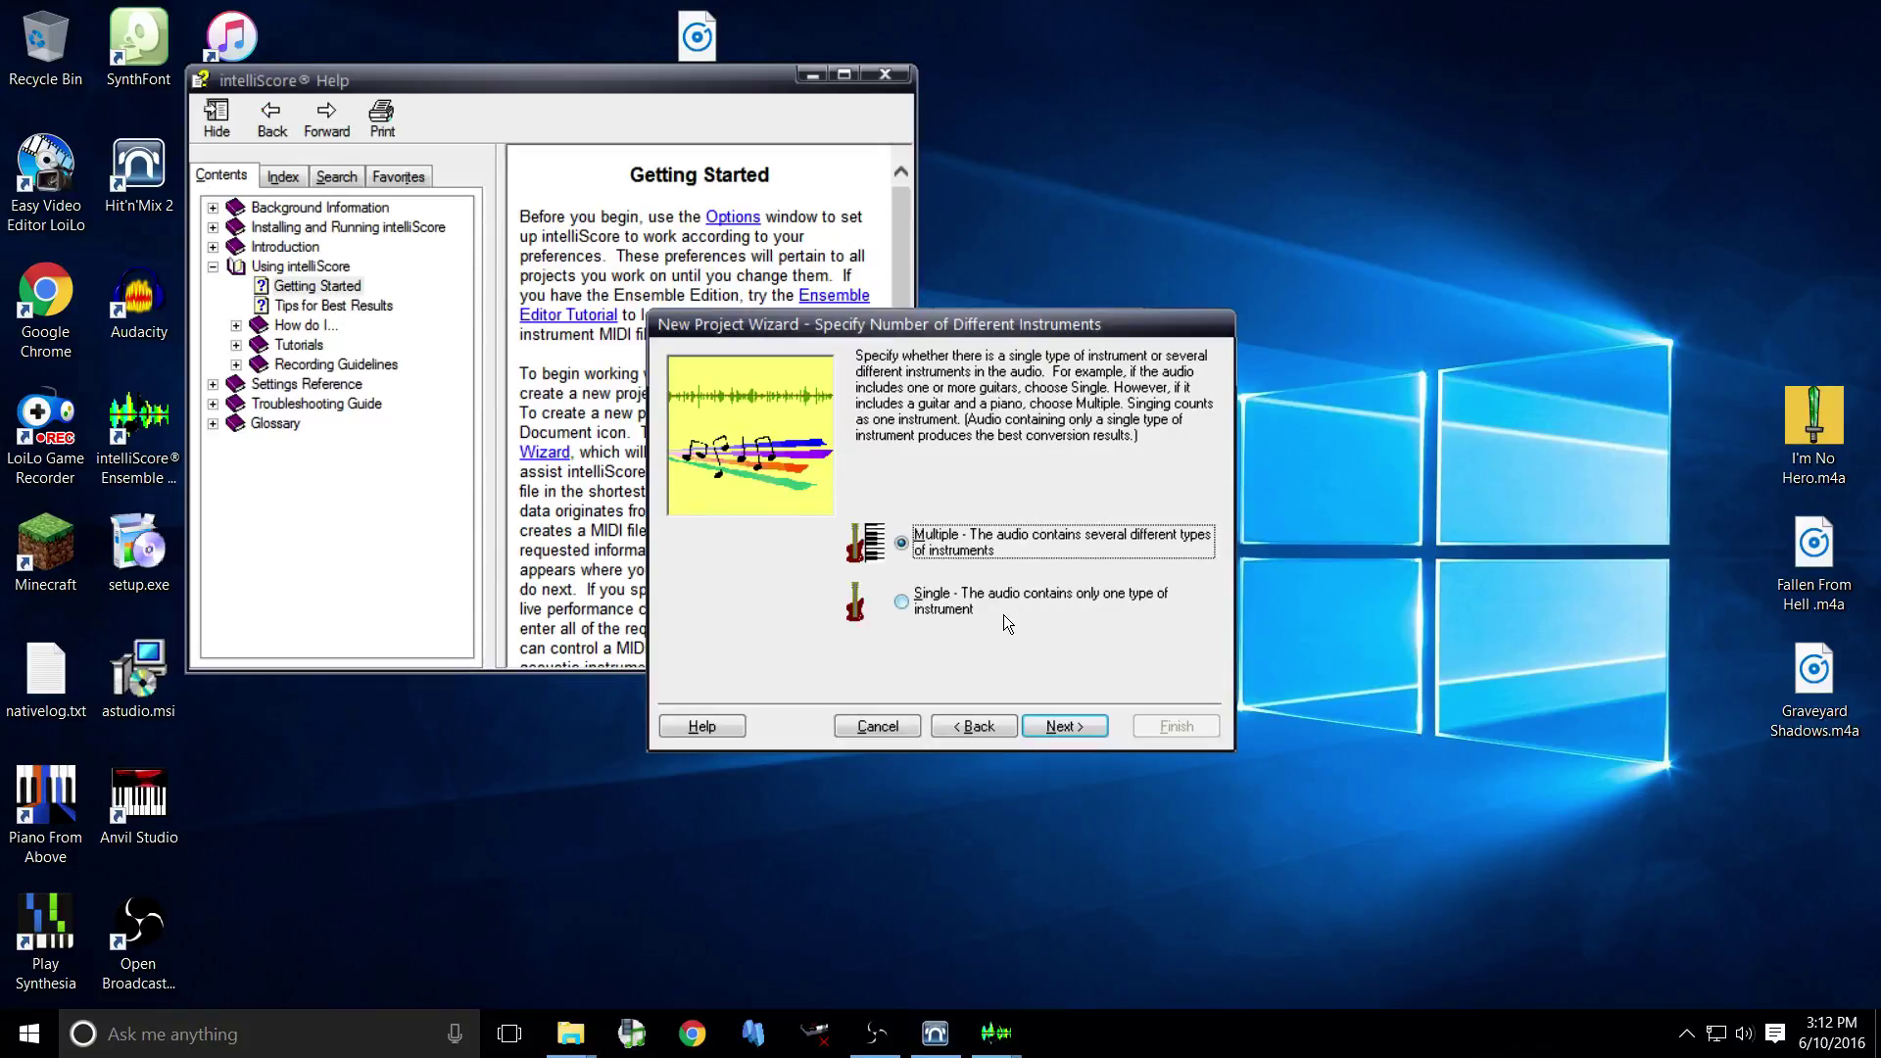
click(1062, 725)
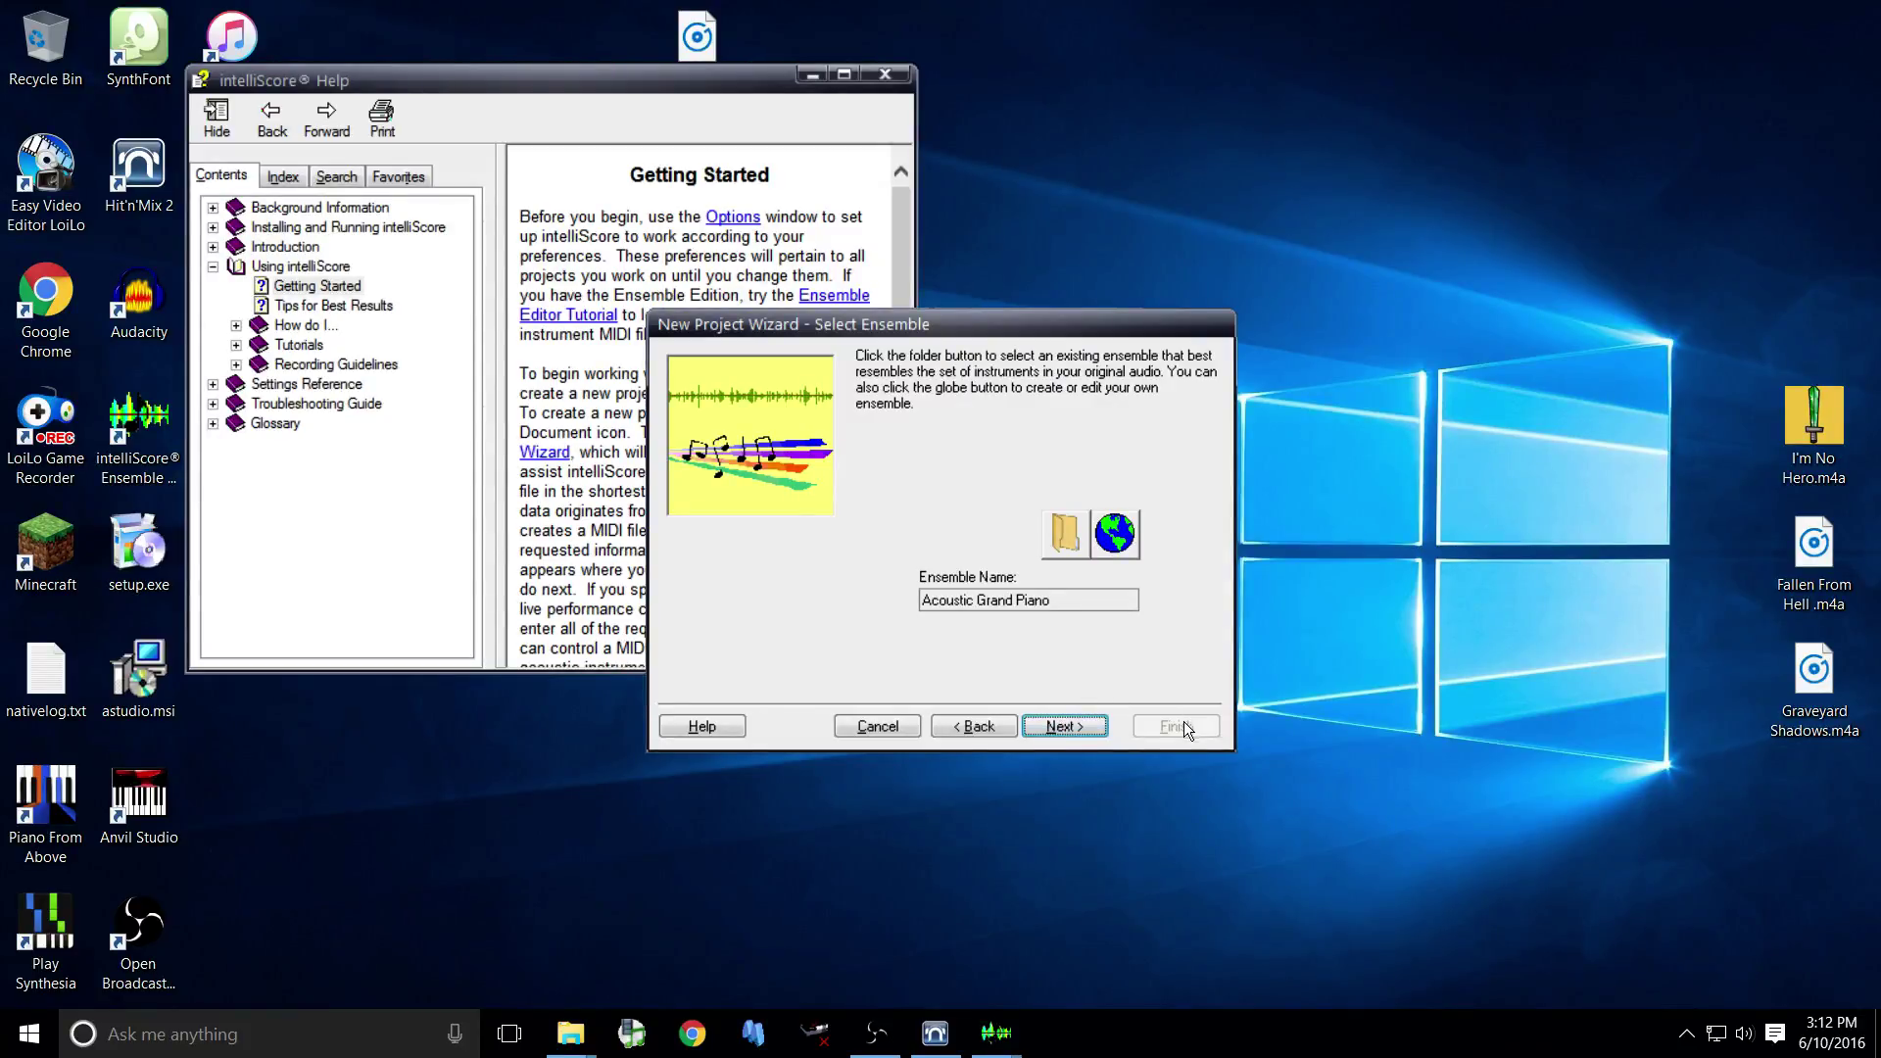
click(1089, 728)
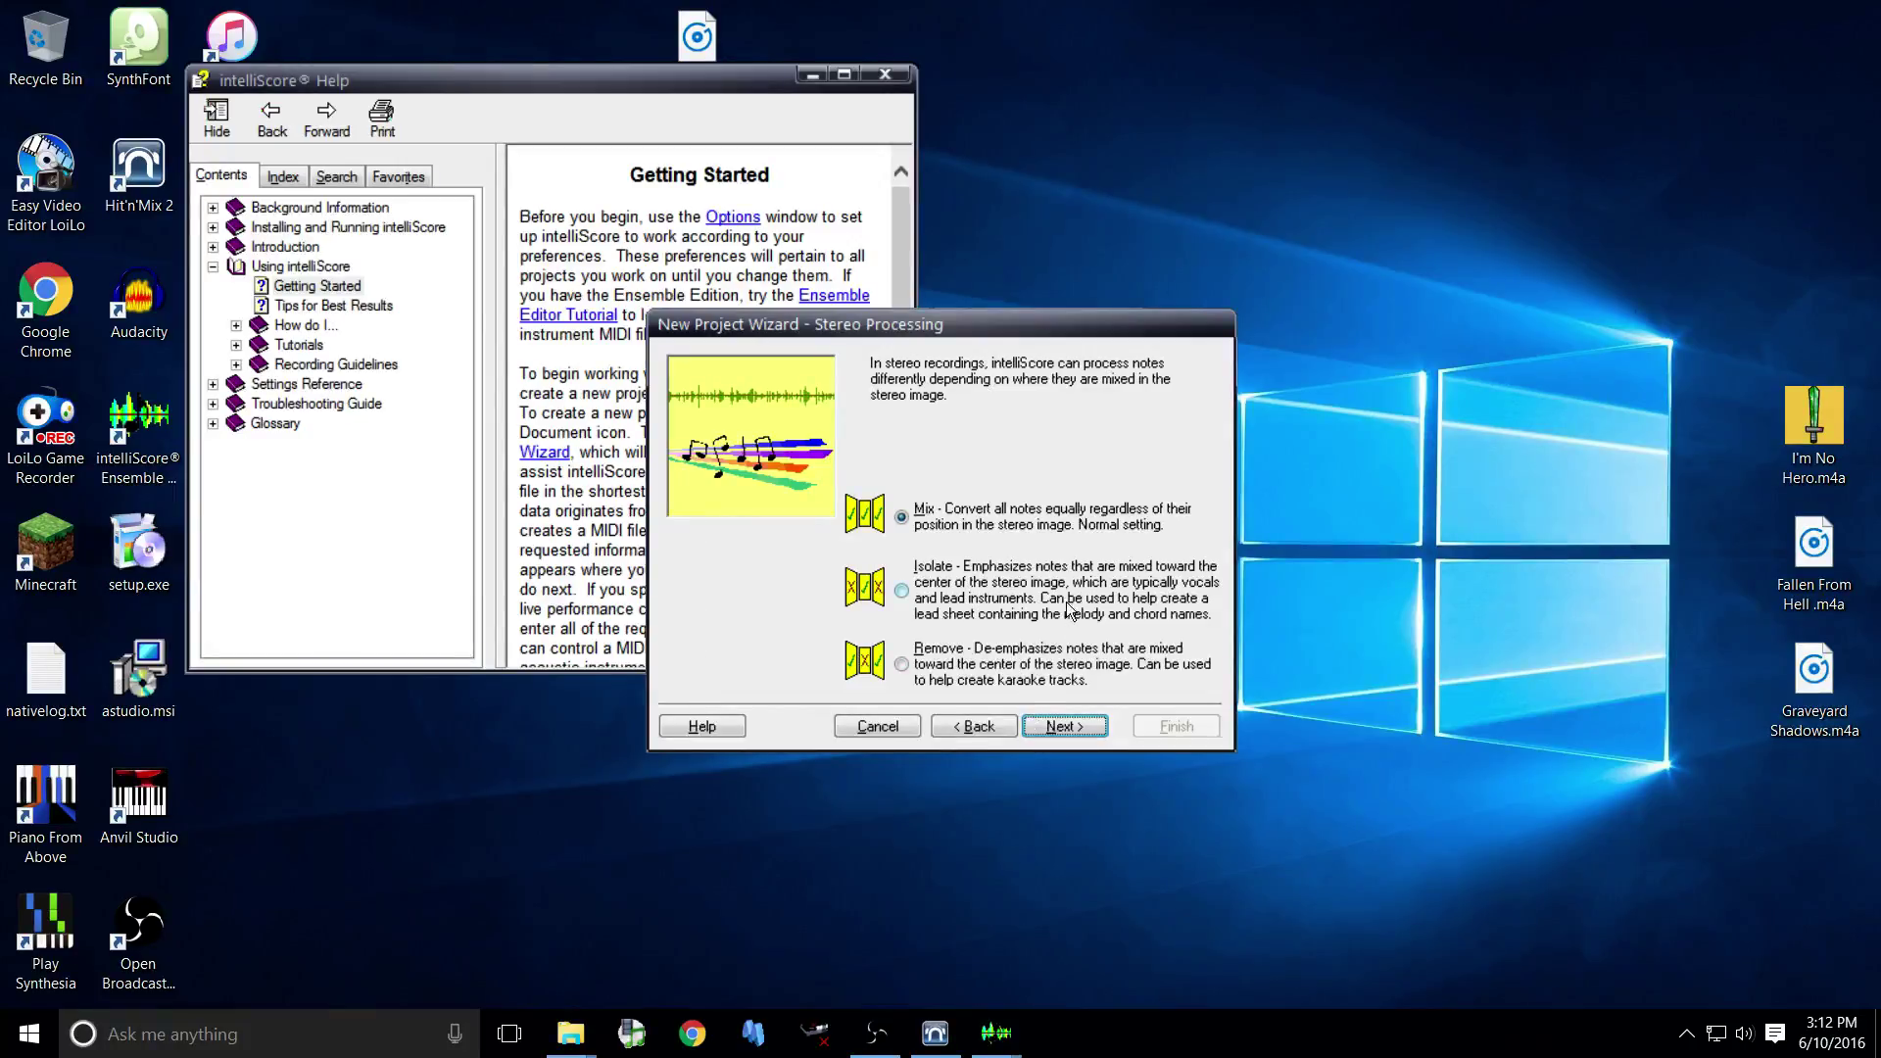
Keep Easy timing, set the MIDI file location, and open the project's MIDI settings
click(1071, 723)
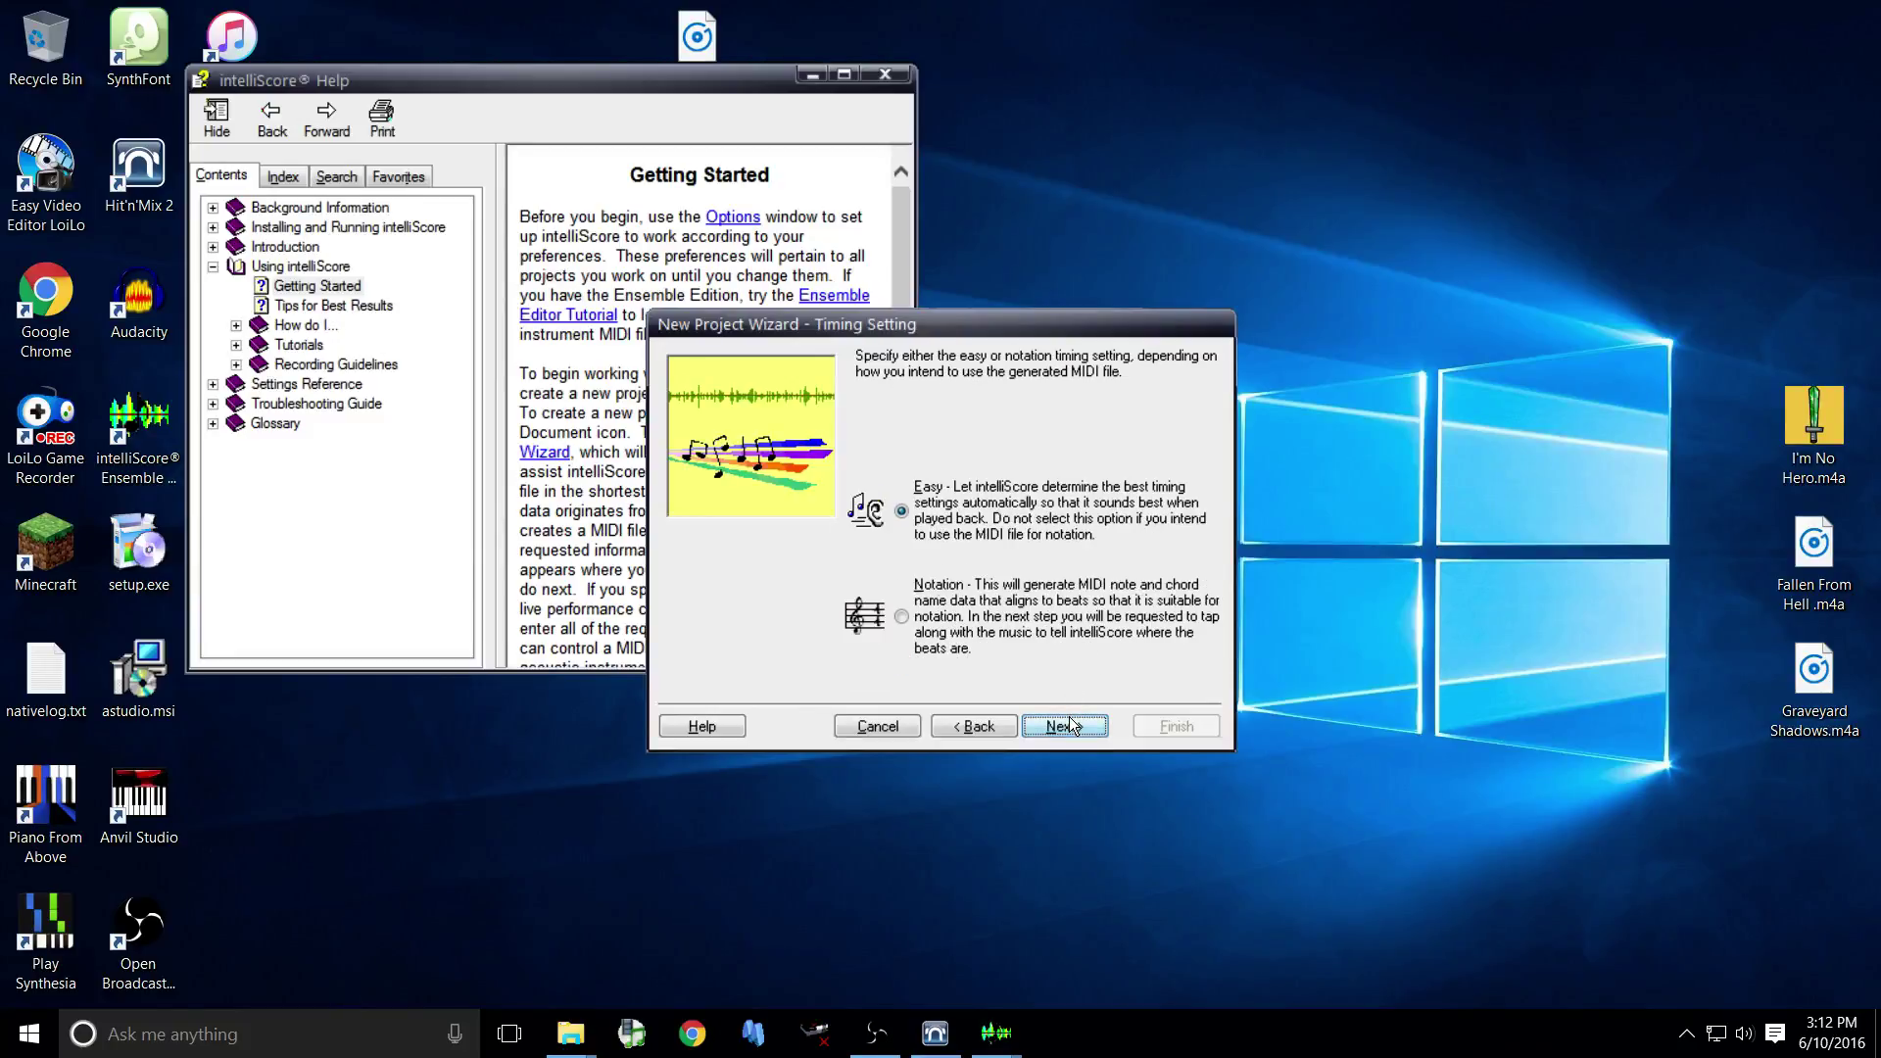
click(1071, 725)
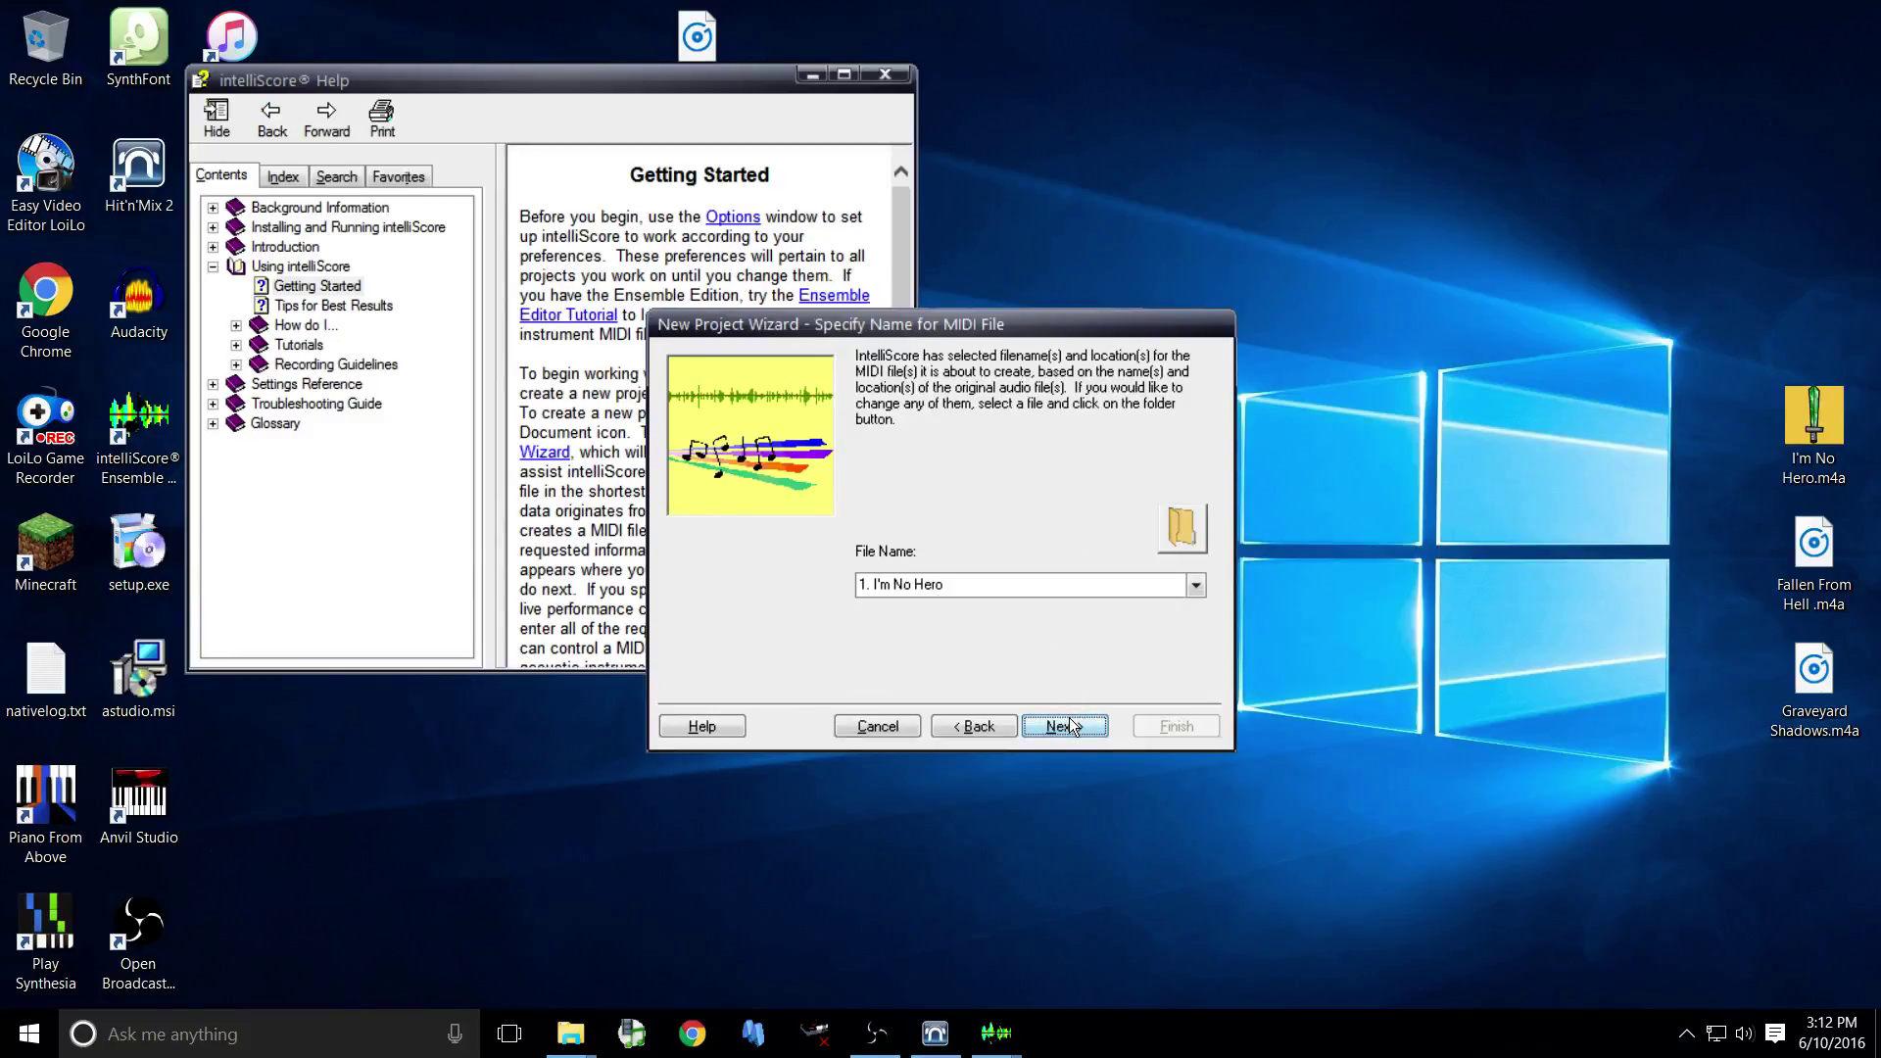
click(1172, 527)
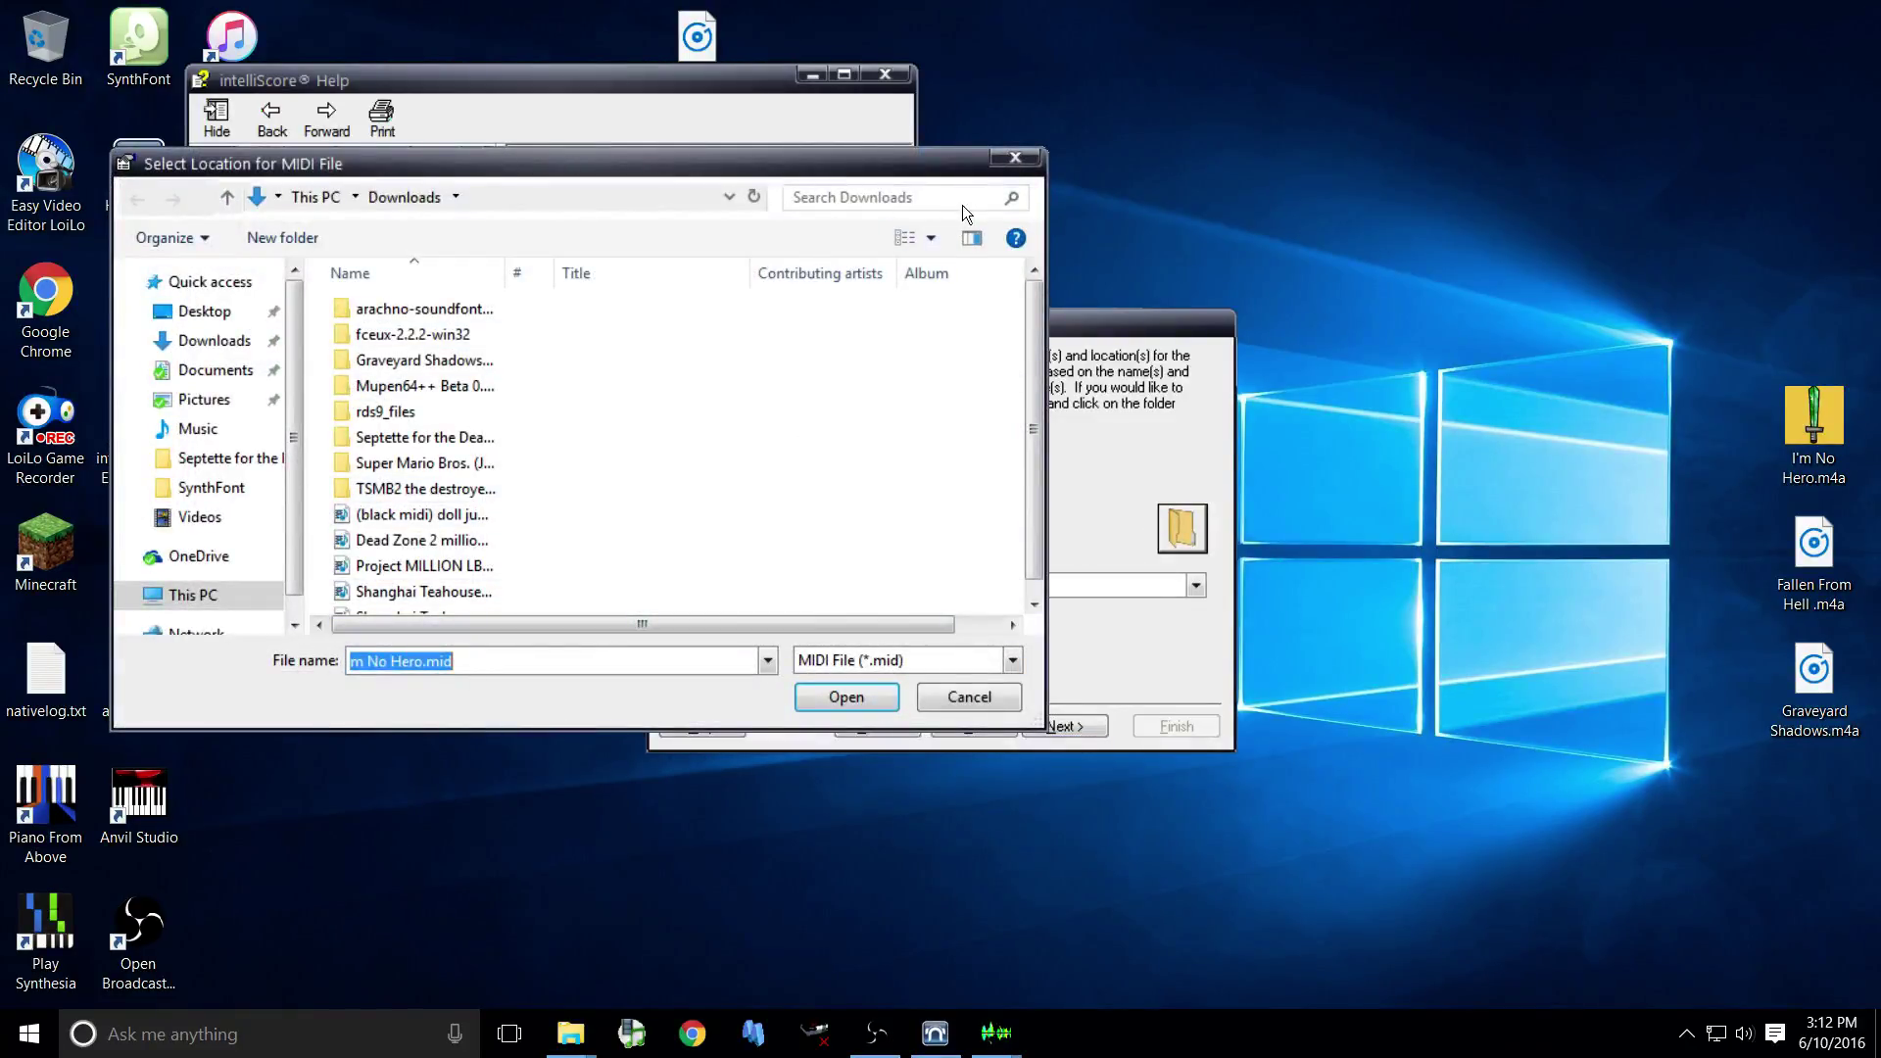
click(1018, 162)
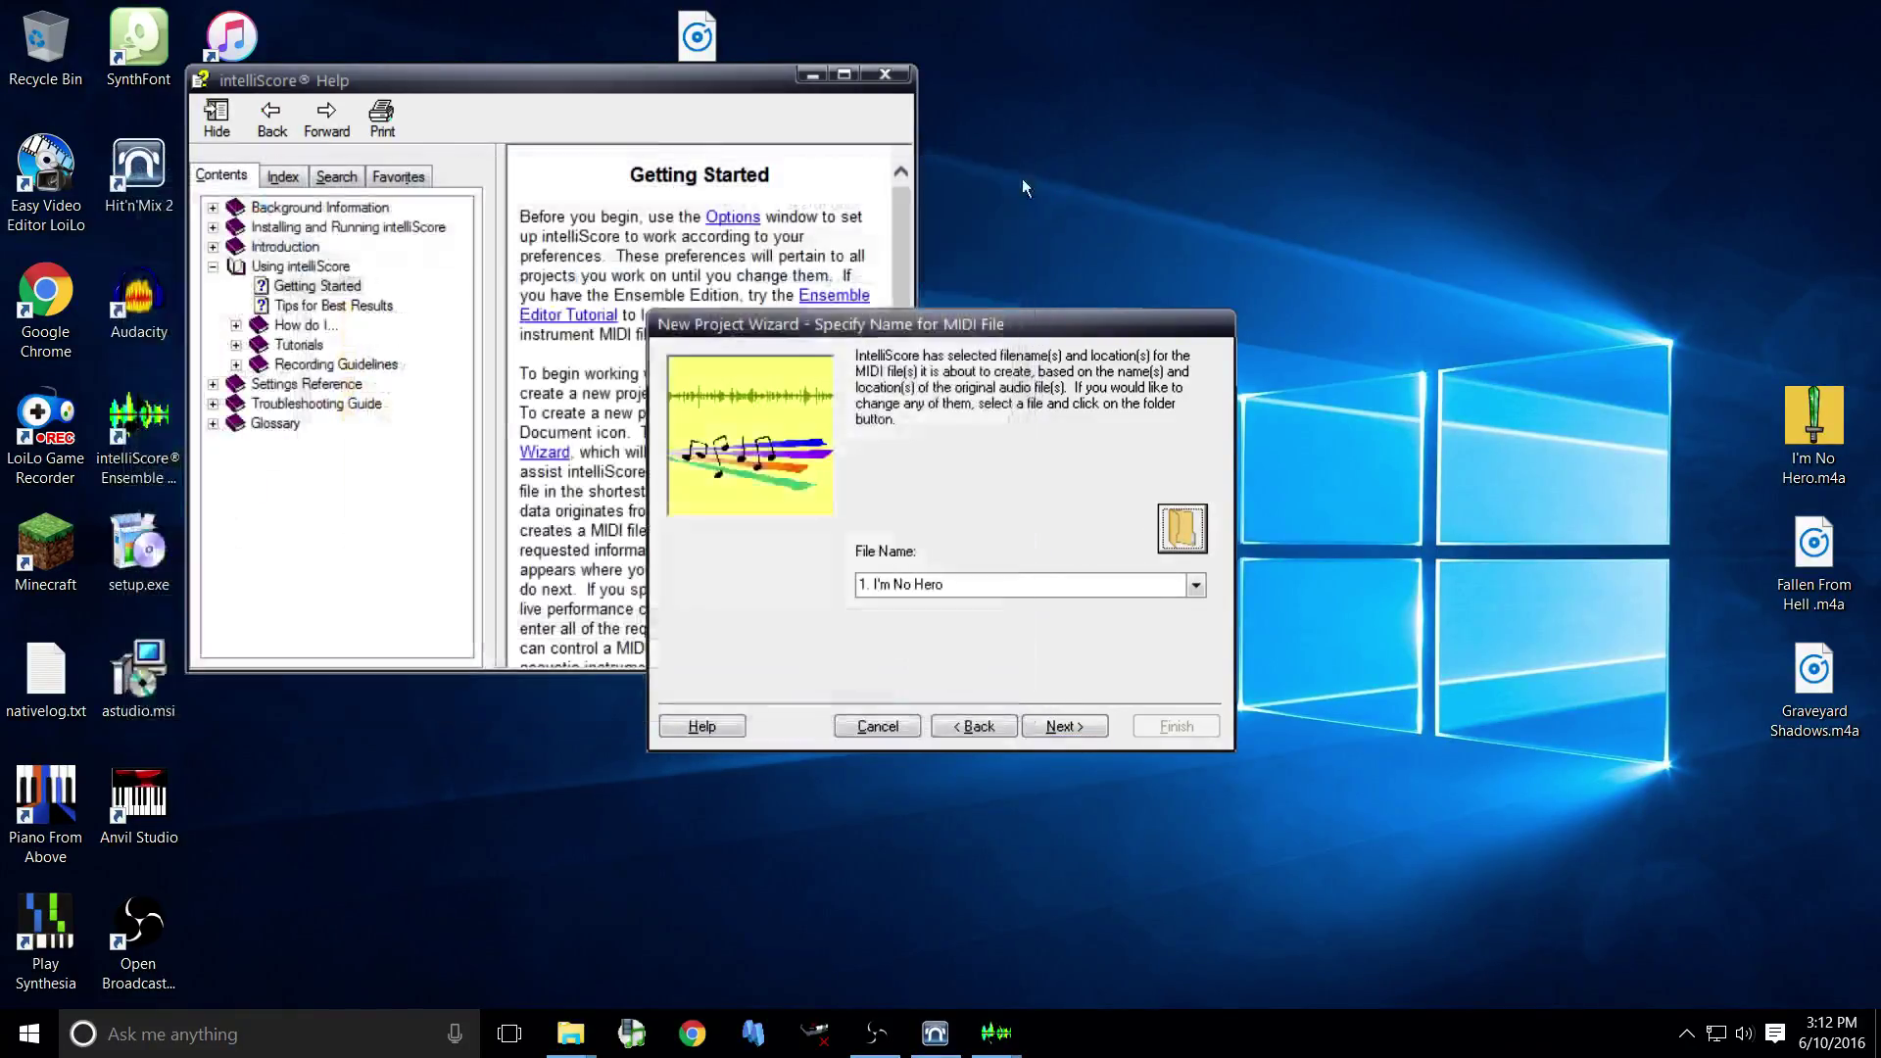
click(1054, 720)
click(1030, 612)
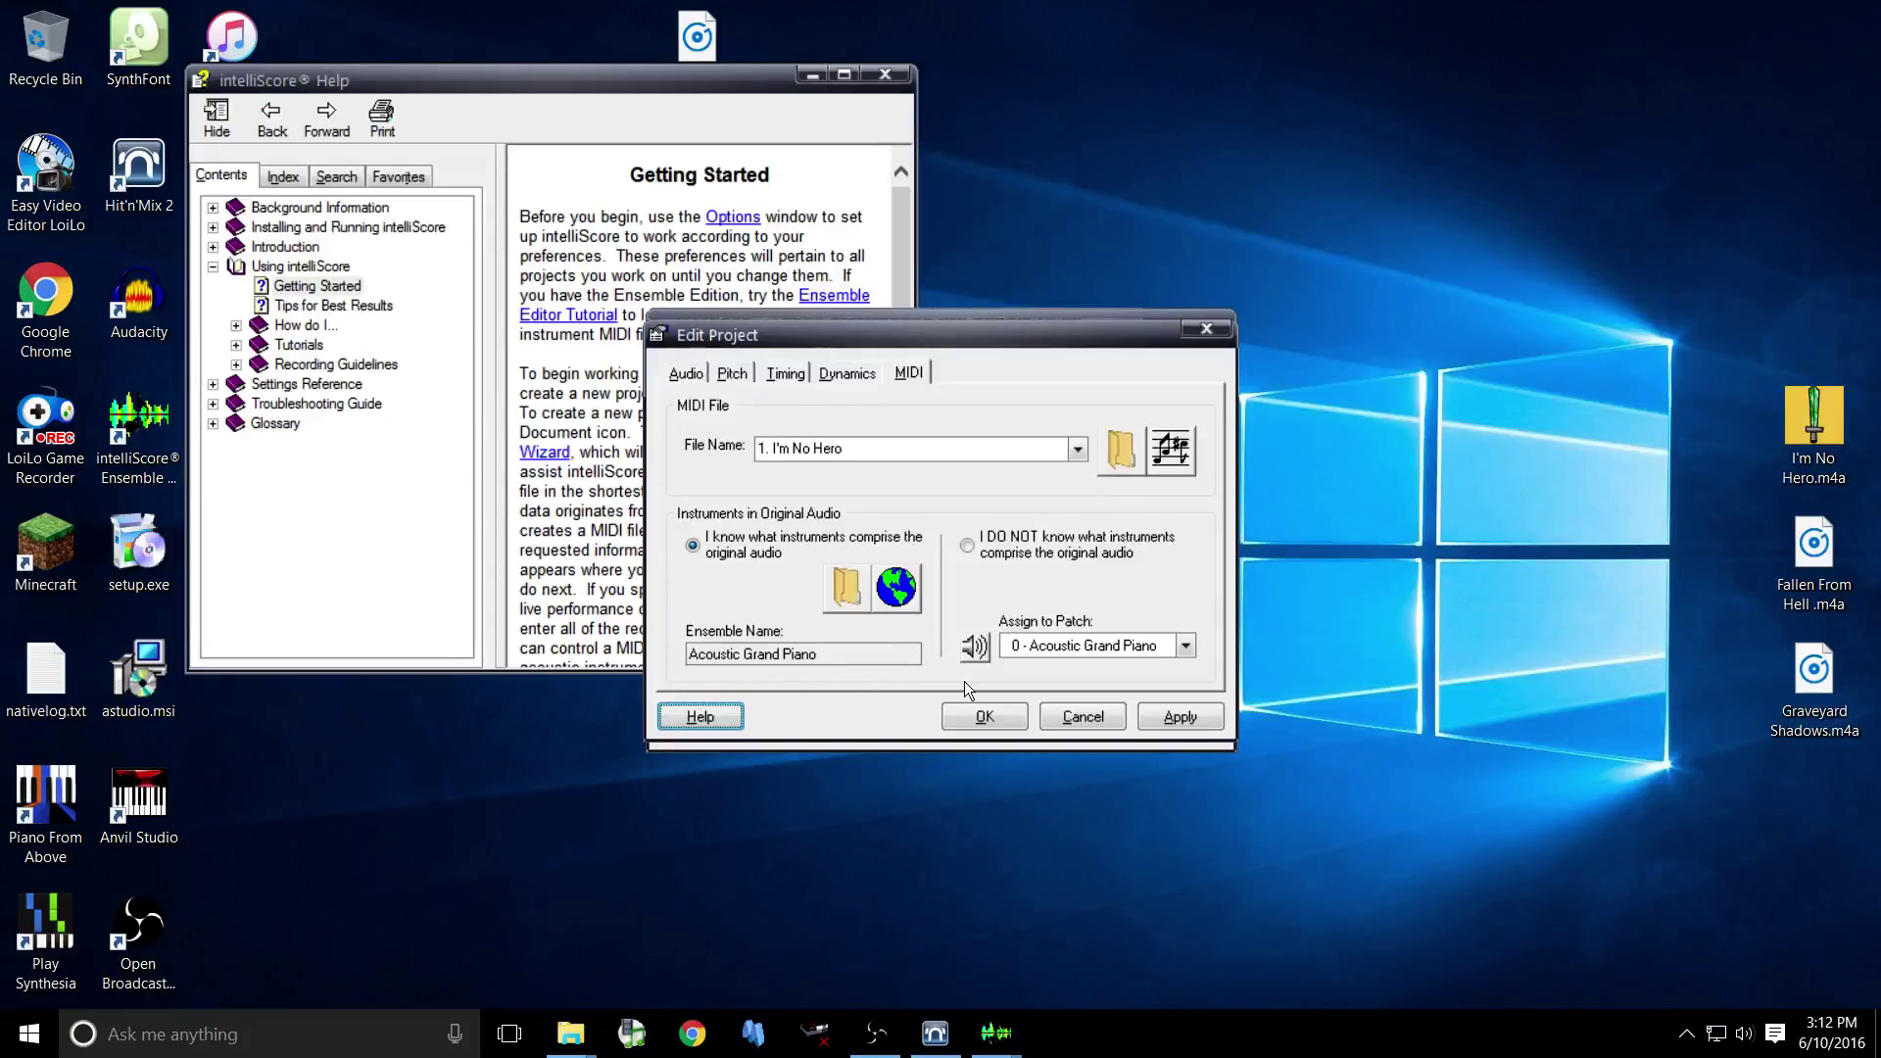
click(829, 592)
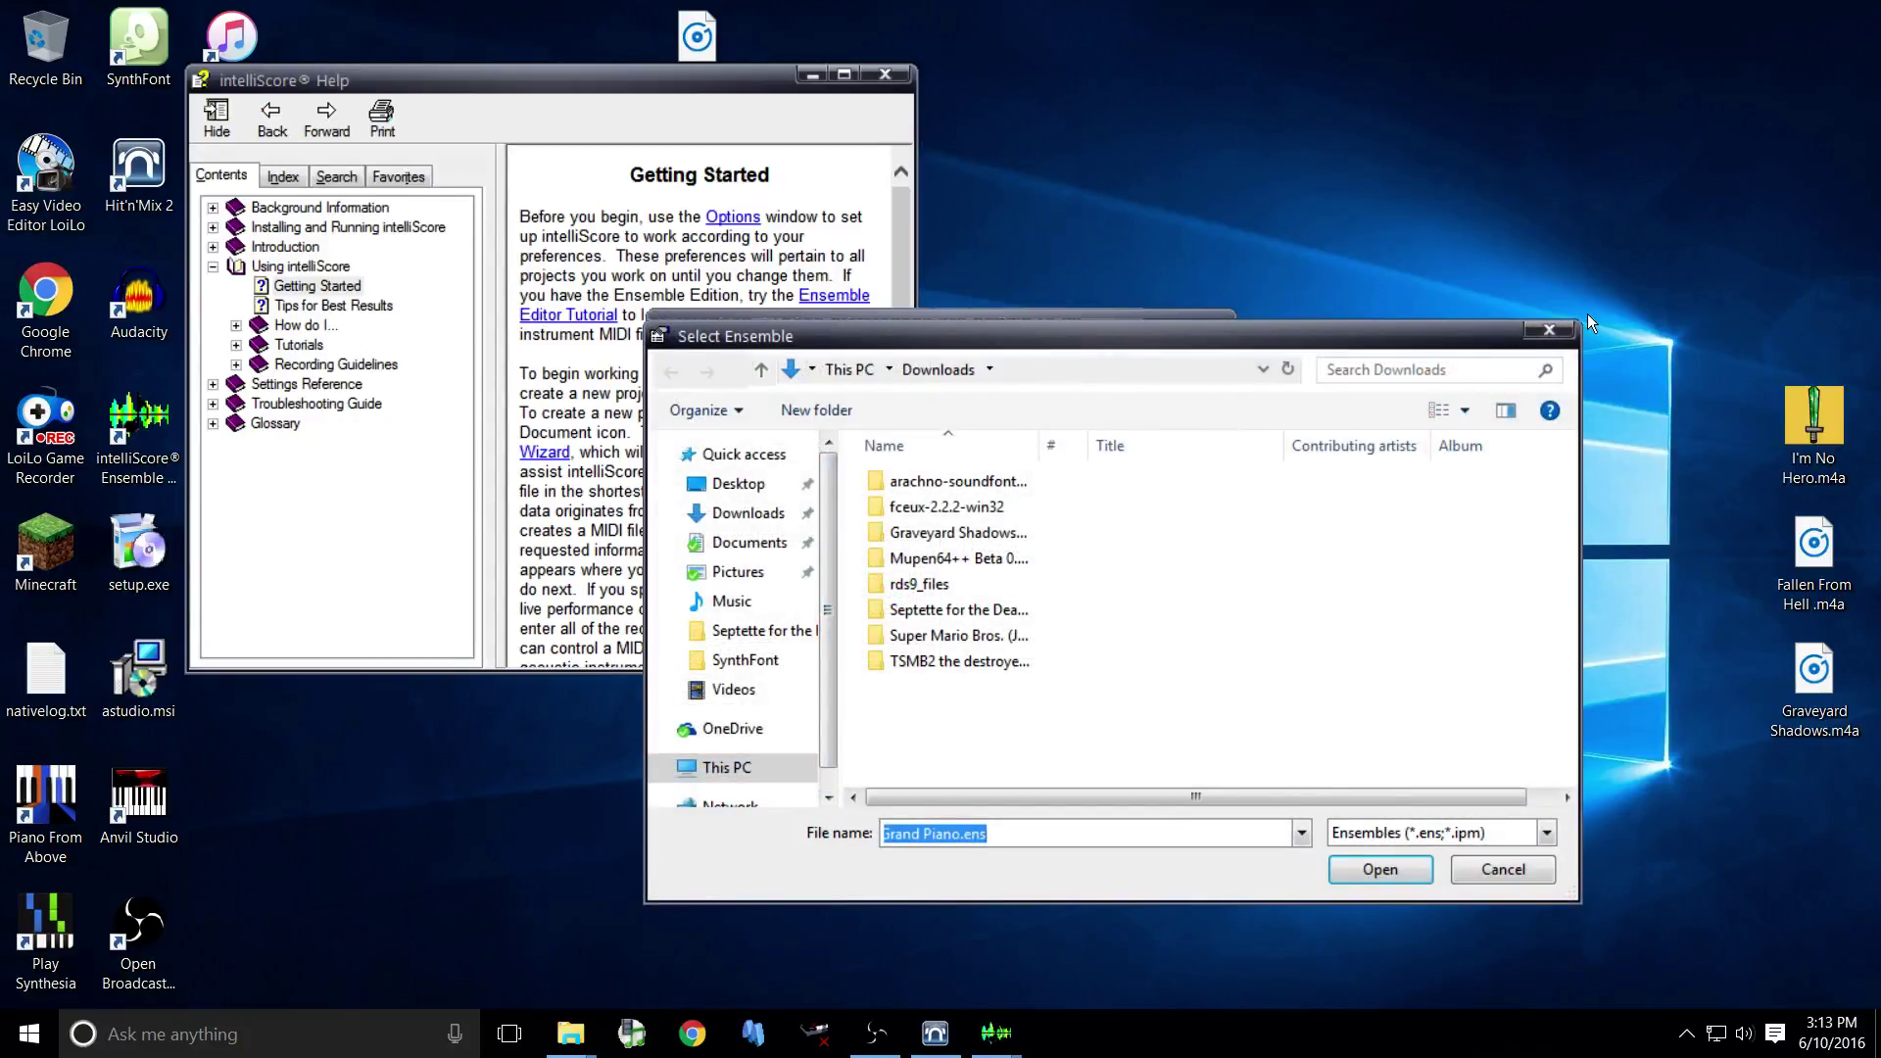
click(1548, 332)
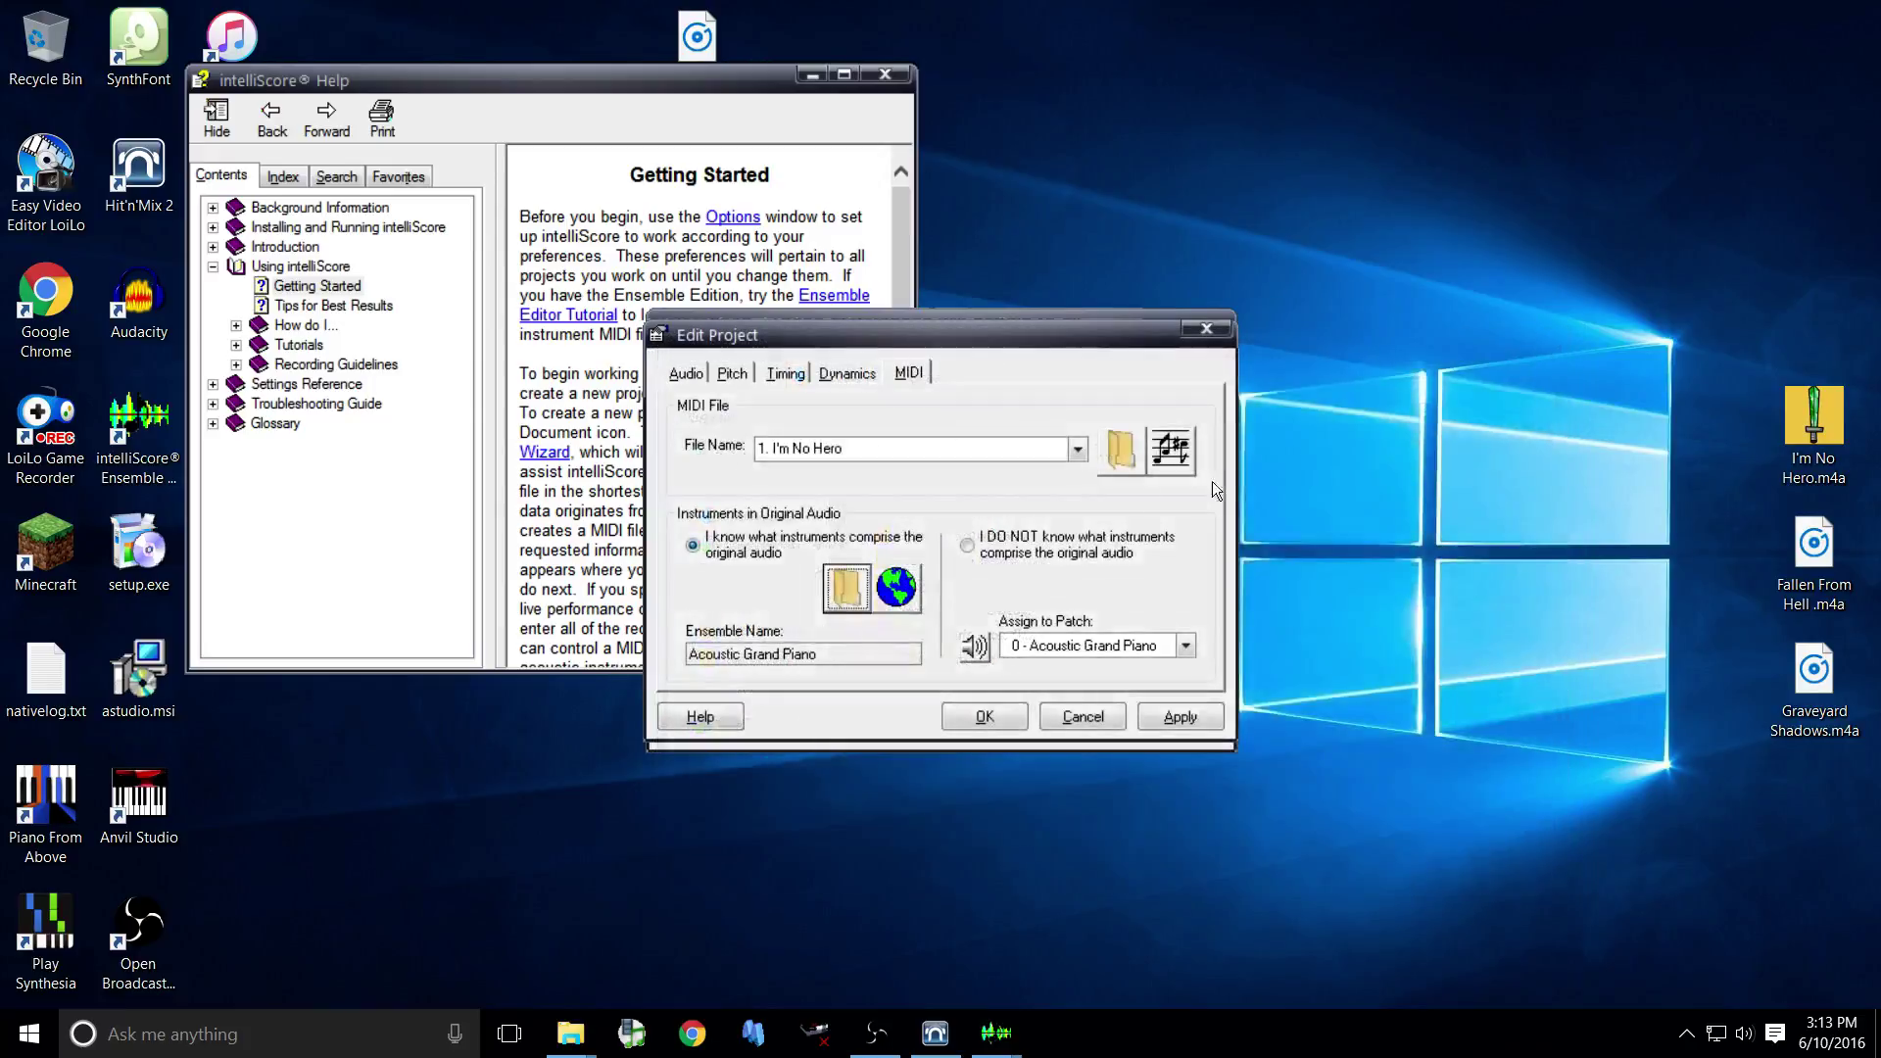
click(869, 590)
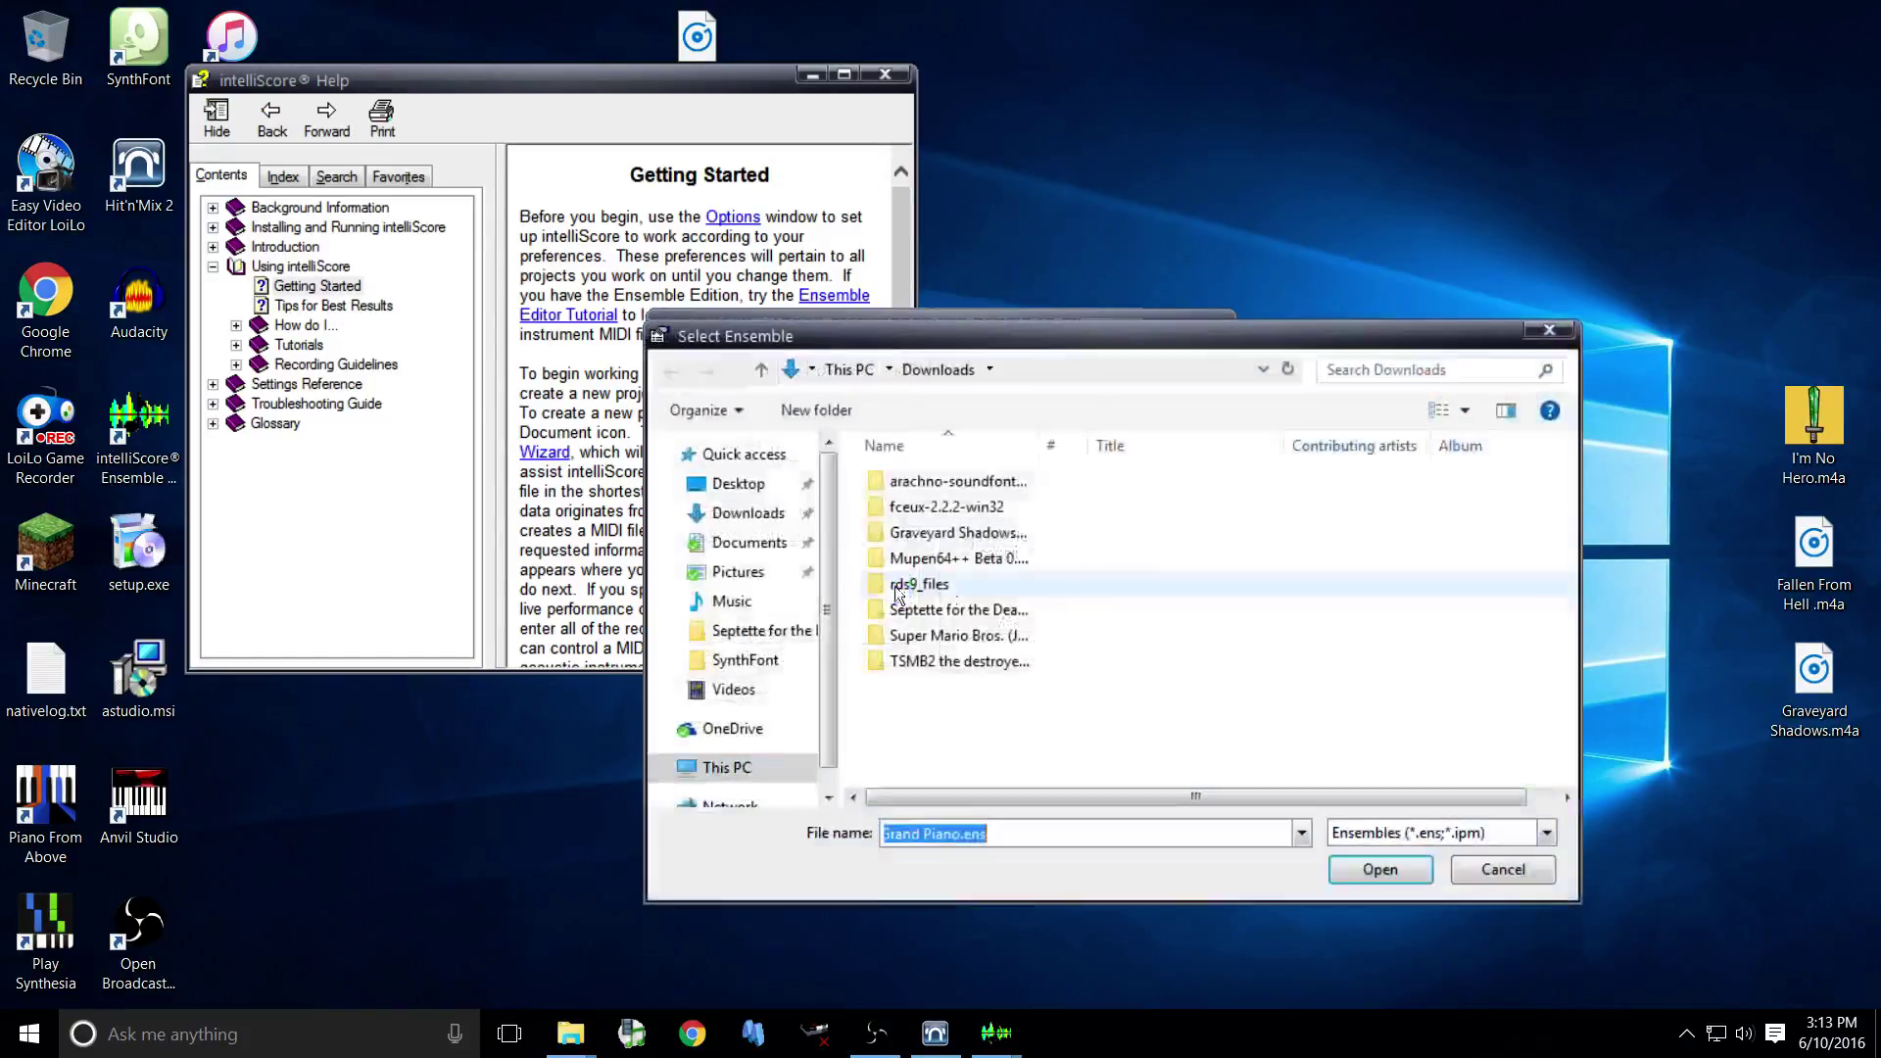
click(1548, 330)
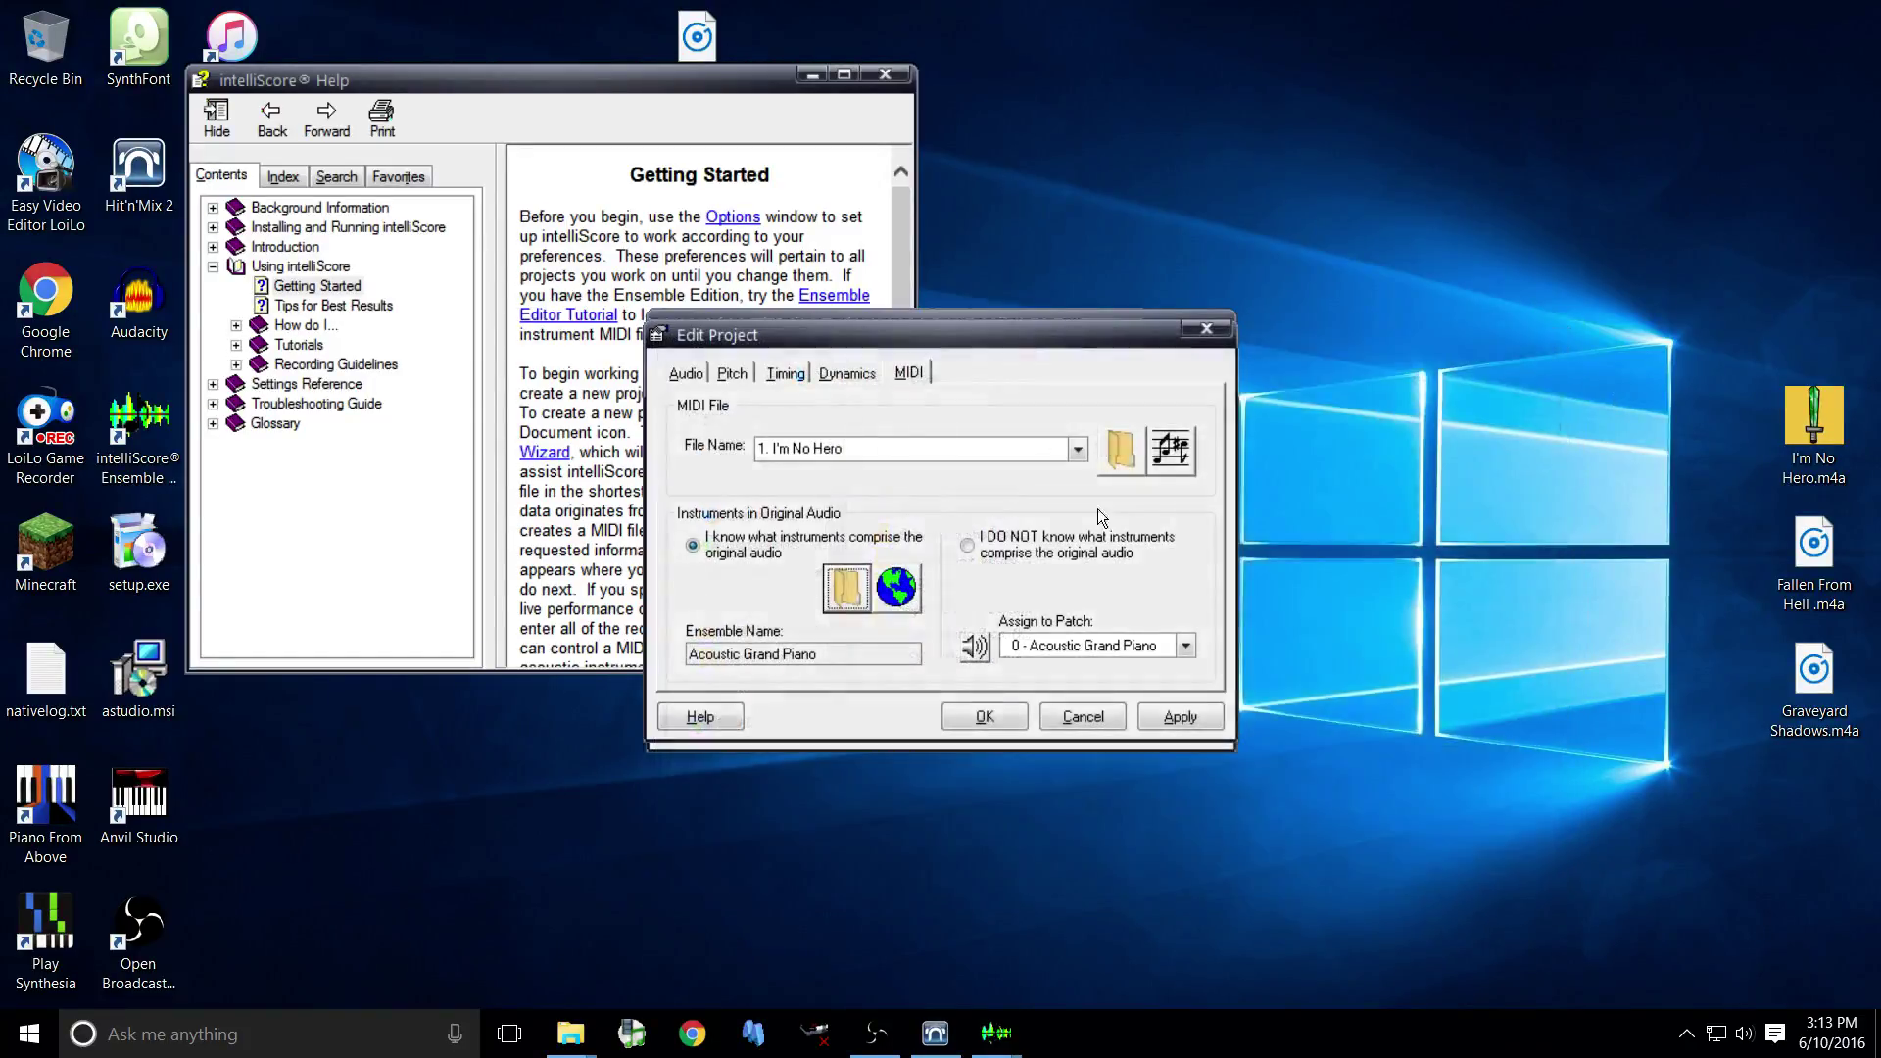
click(893, 593)
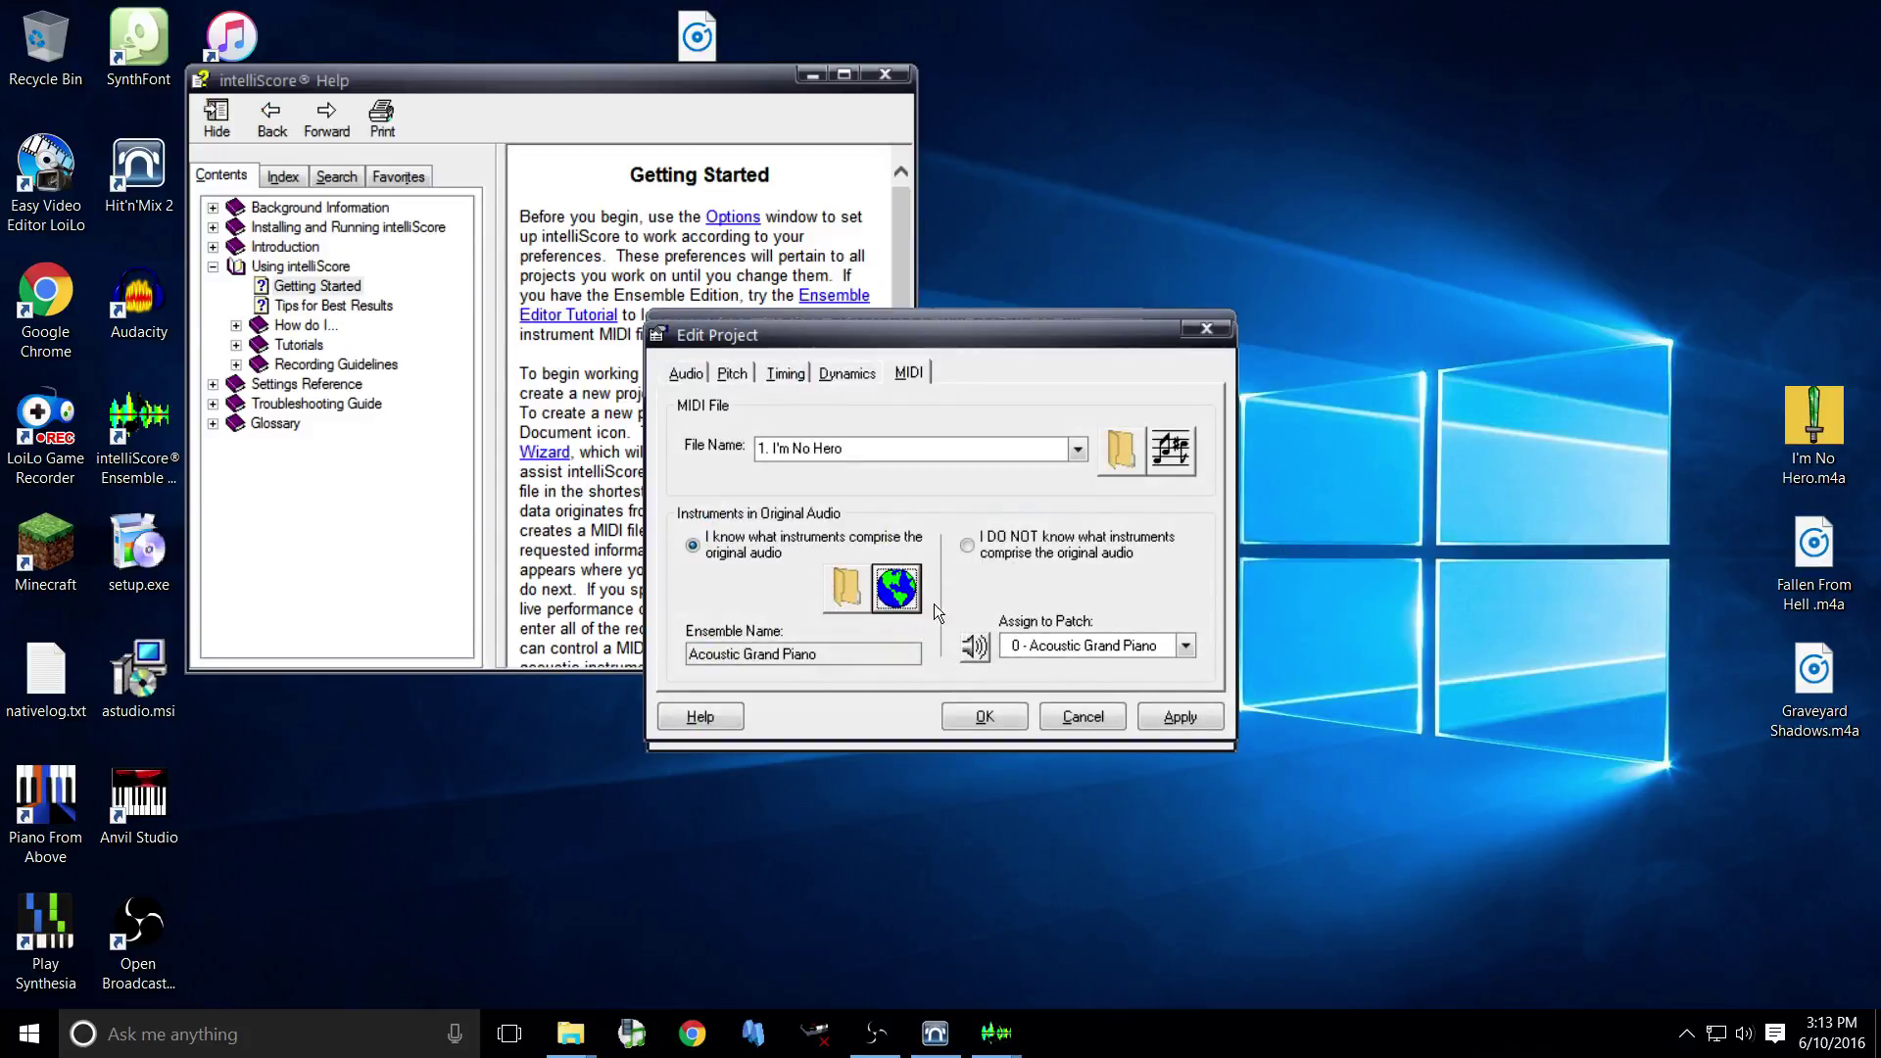
Open the Edit Ensemble instrument list, then switch over to Hit'n'Mix
click(896, 598)
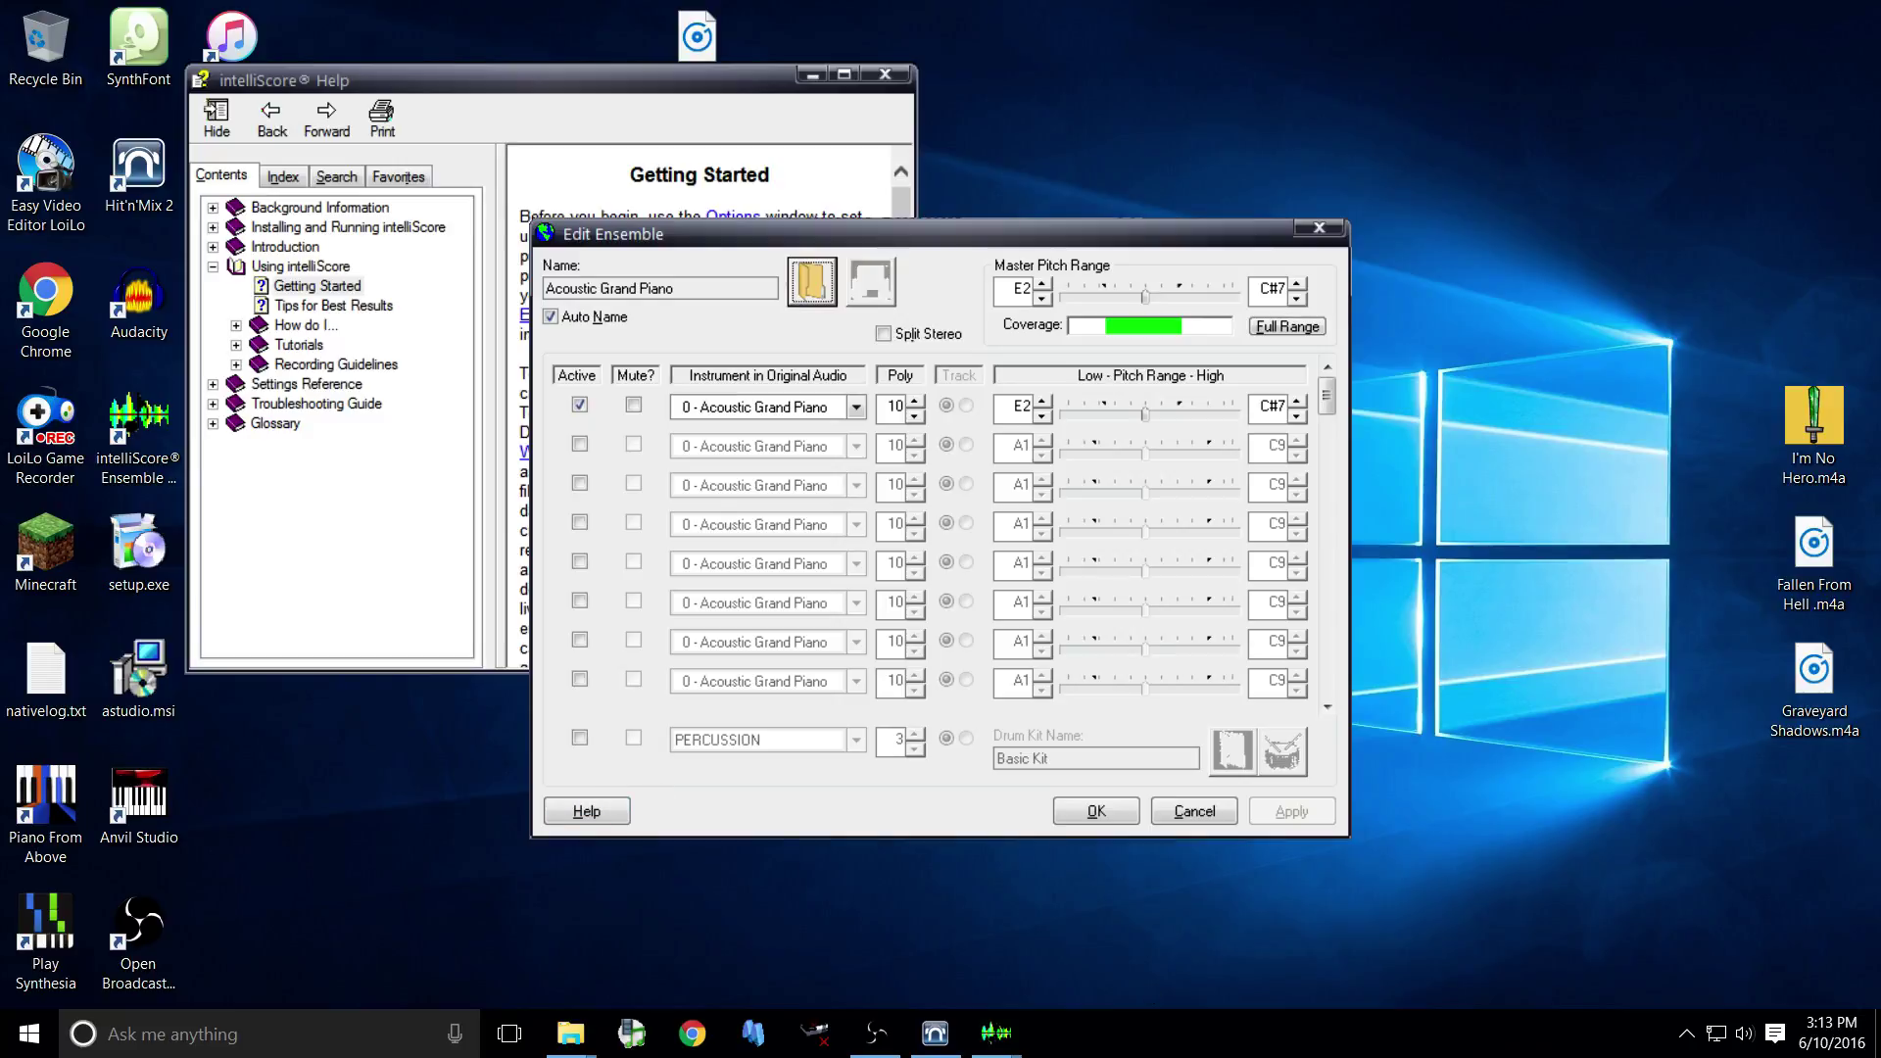
click(936, 1032)
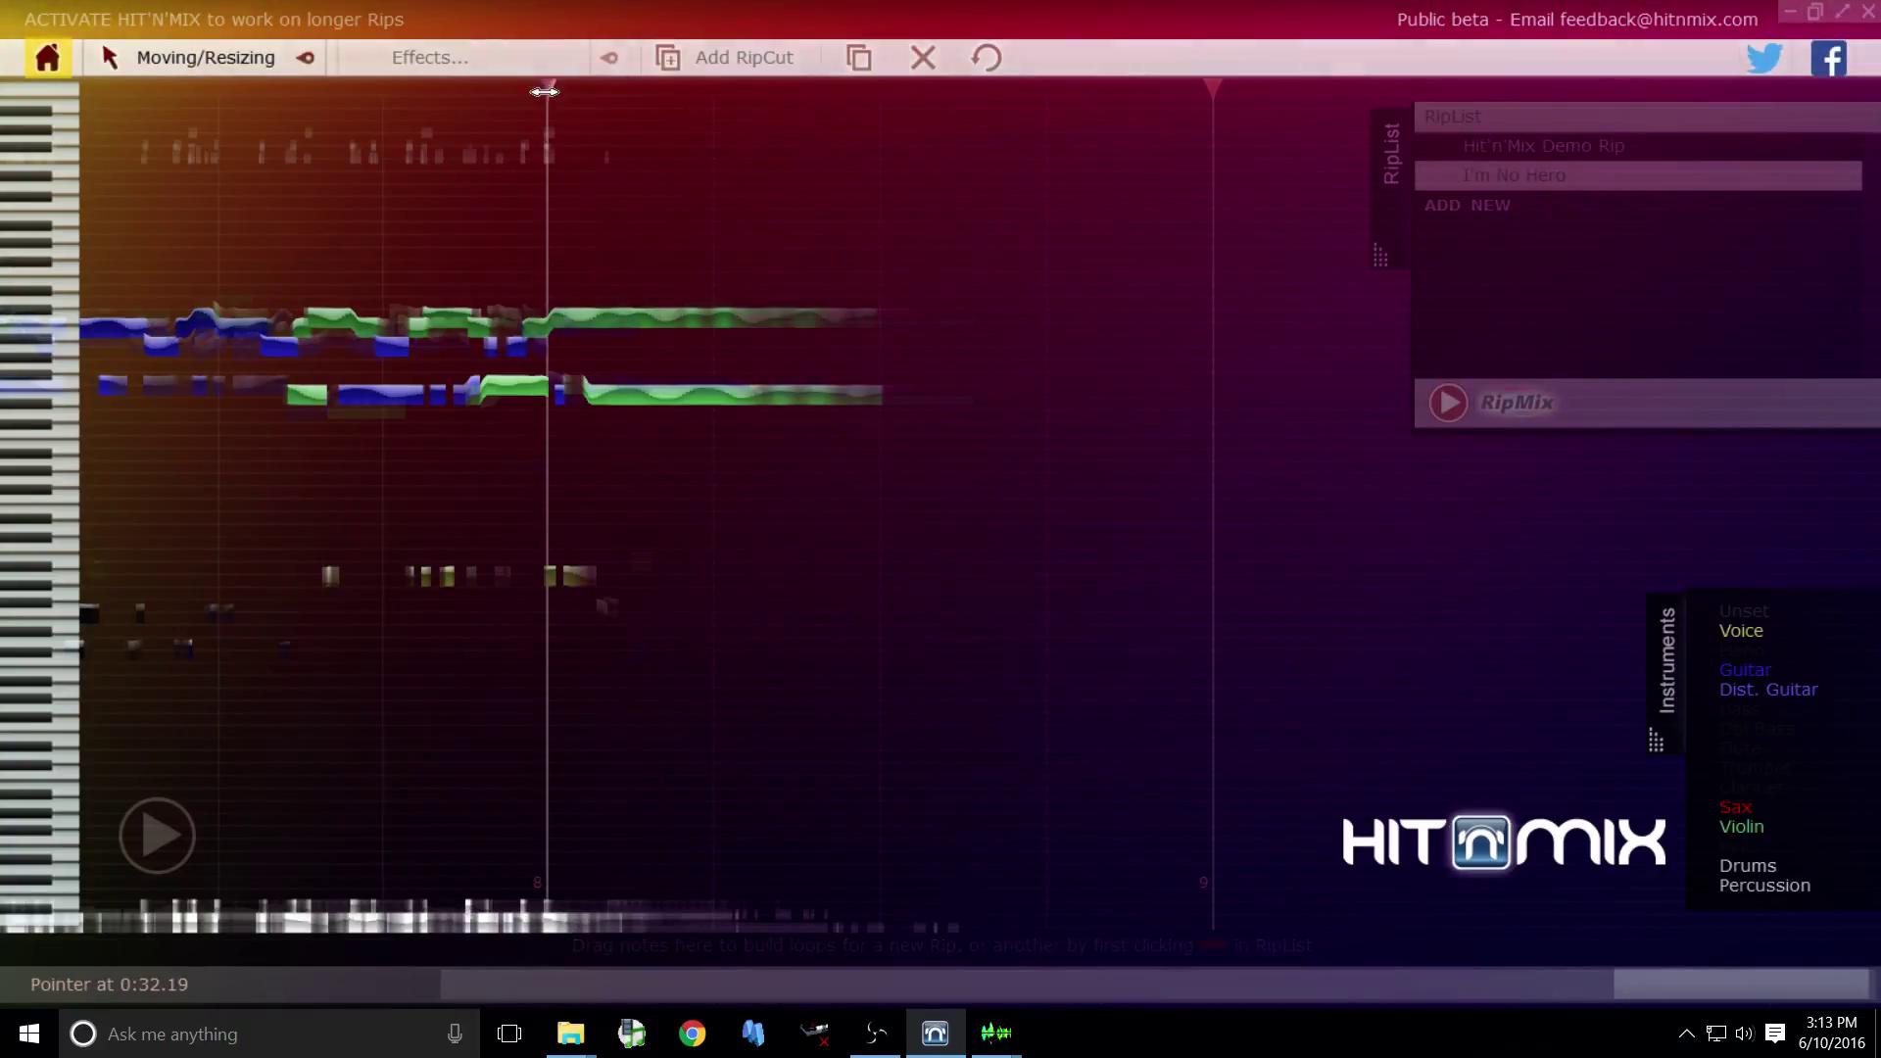
Zoom out the timeline to show more bars of the I'm No Hero rip
drag(444, 86, 101, 118)
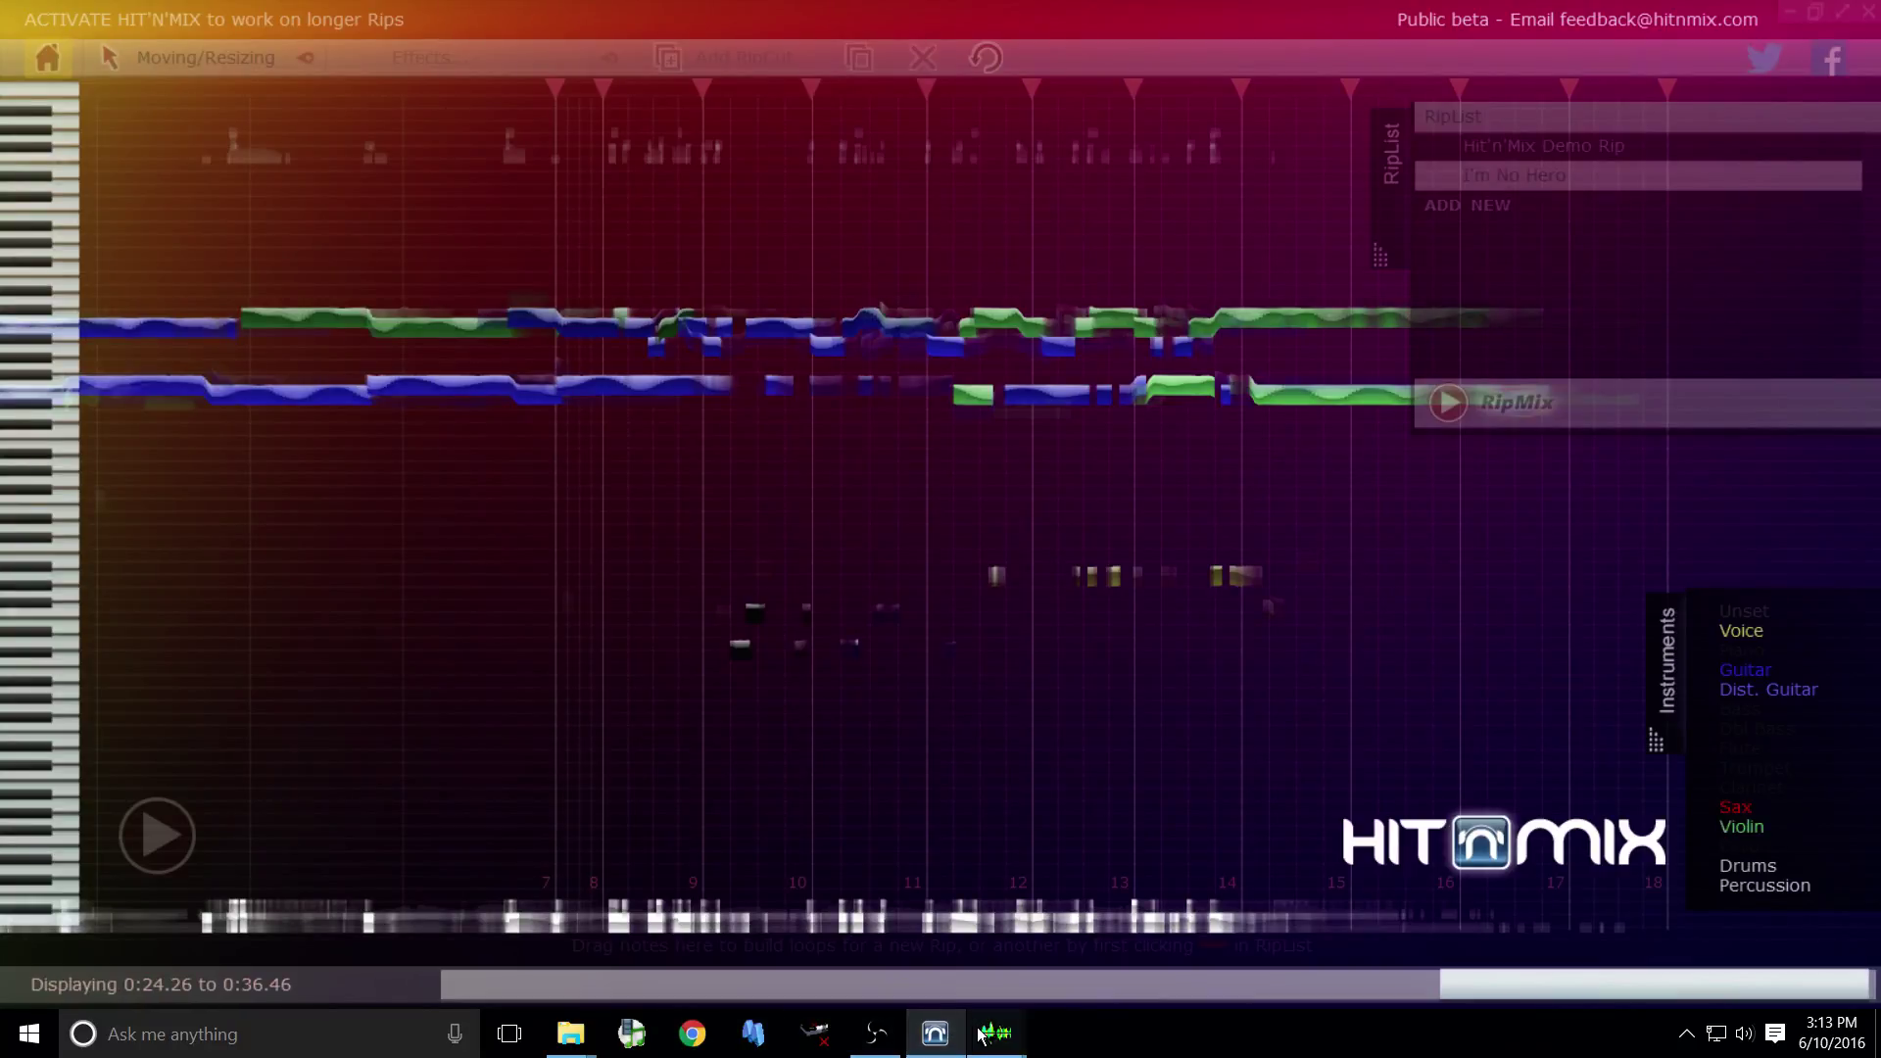
Bring intelliScore's Help window forward and close it to reveal the ensemble editor
mouse_move(1012, 1026)
click(1077, 972)
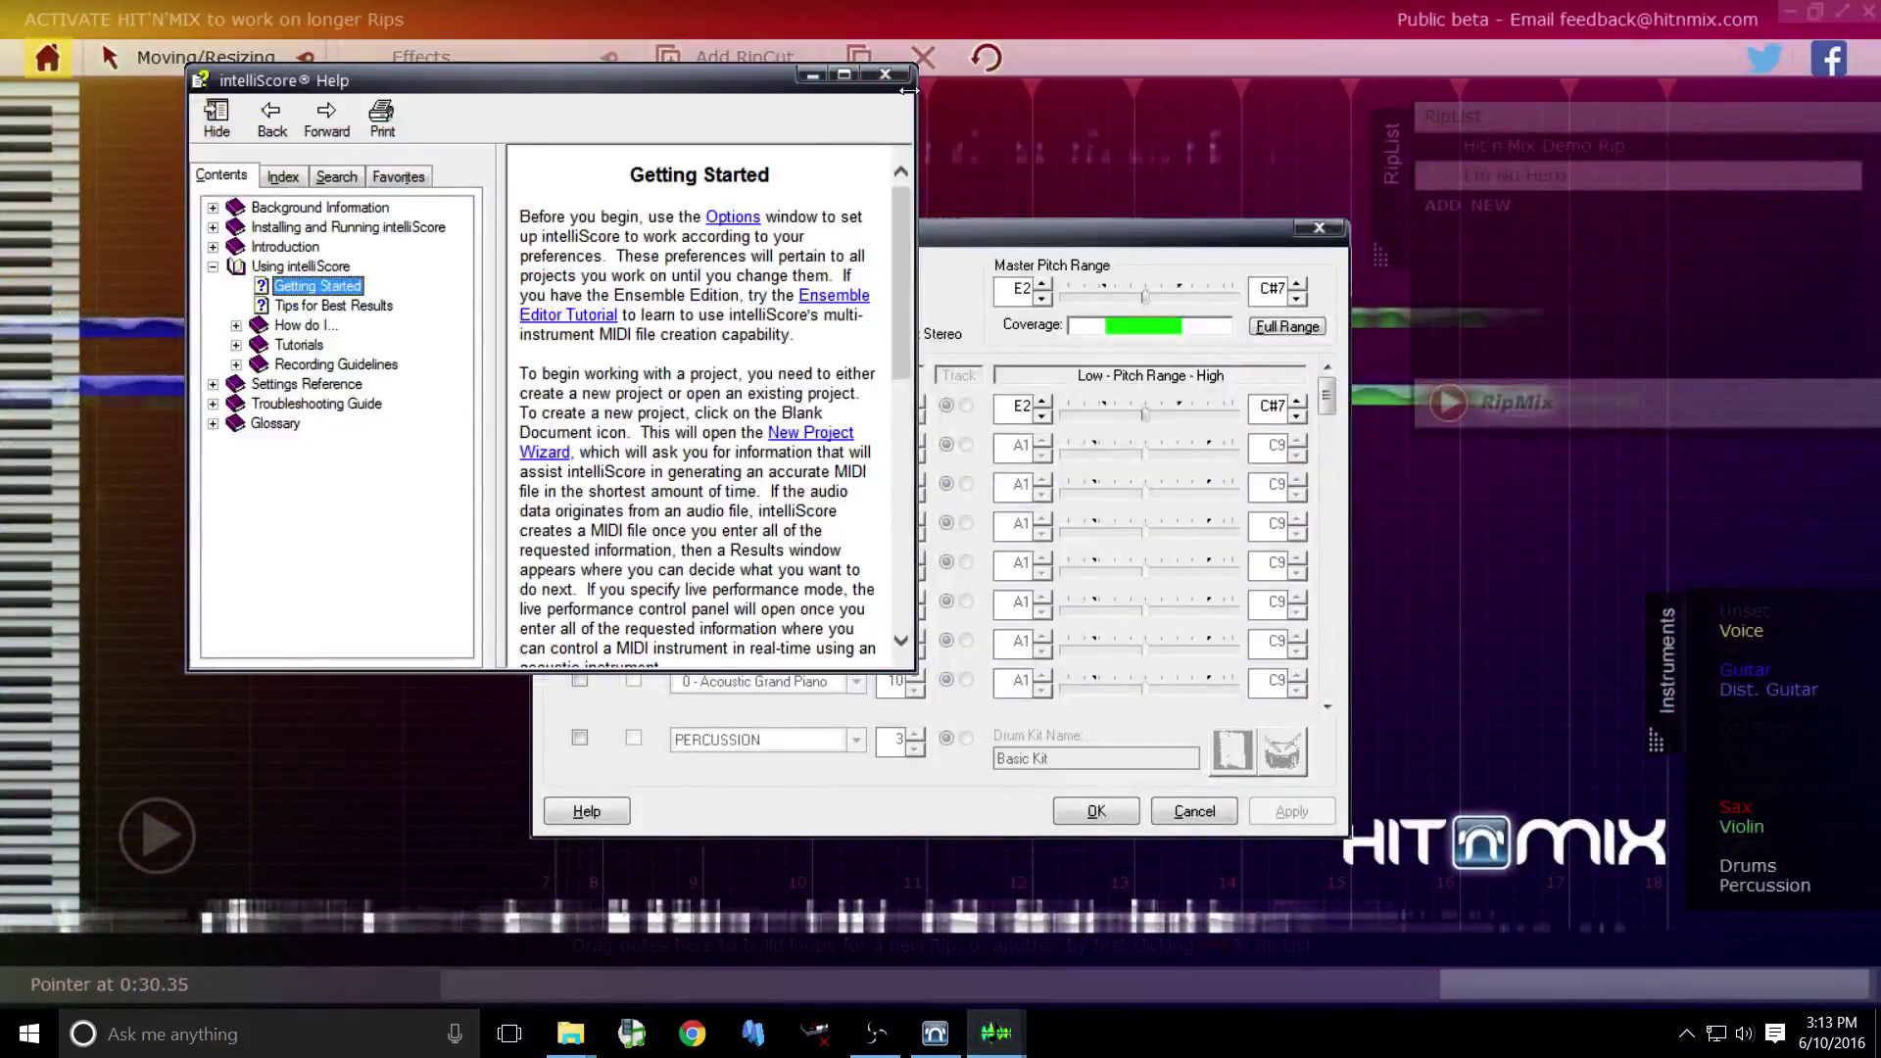
click(885, 74)
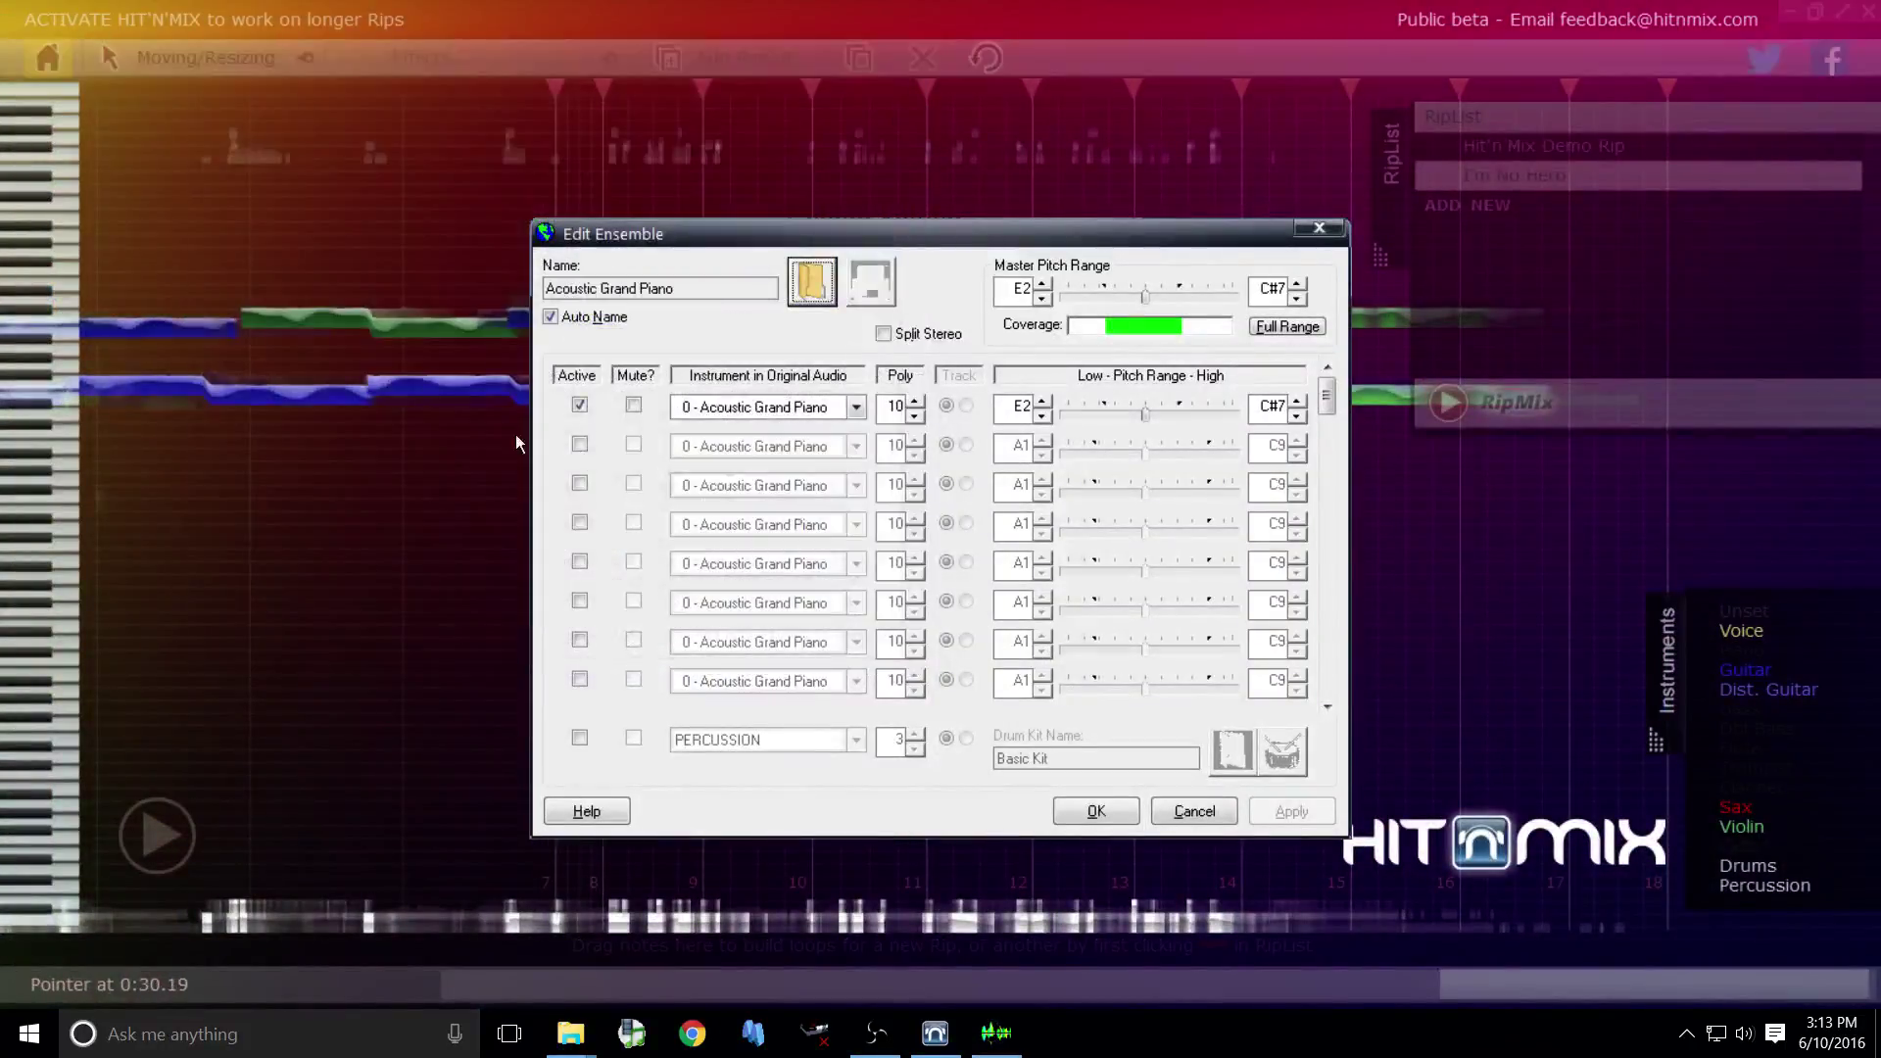
Activate row 2 as 24 - Acoustic Guitar (Nylon) with auto-adjusted E3–B6 range, and enable row 3
click(579, 446)
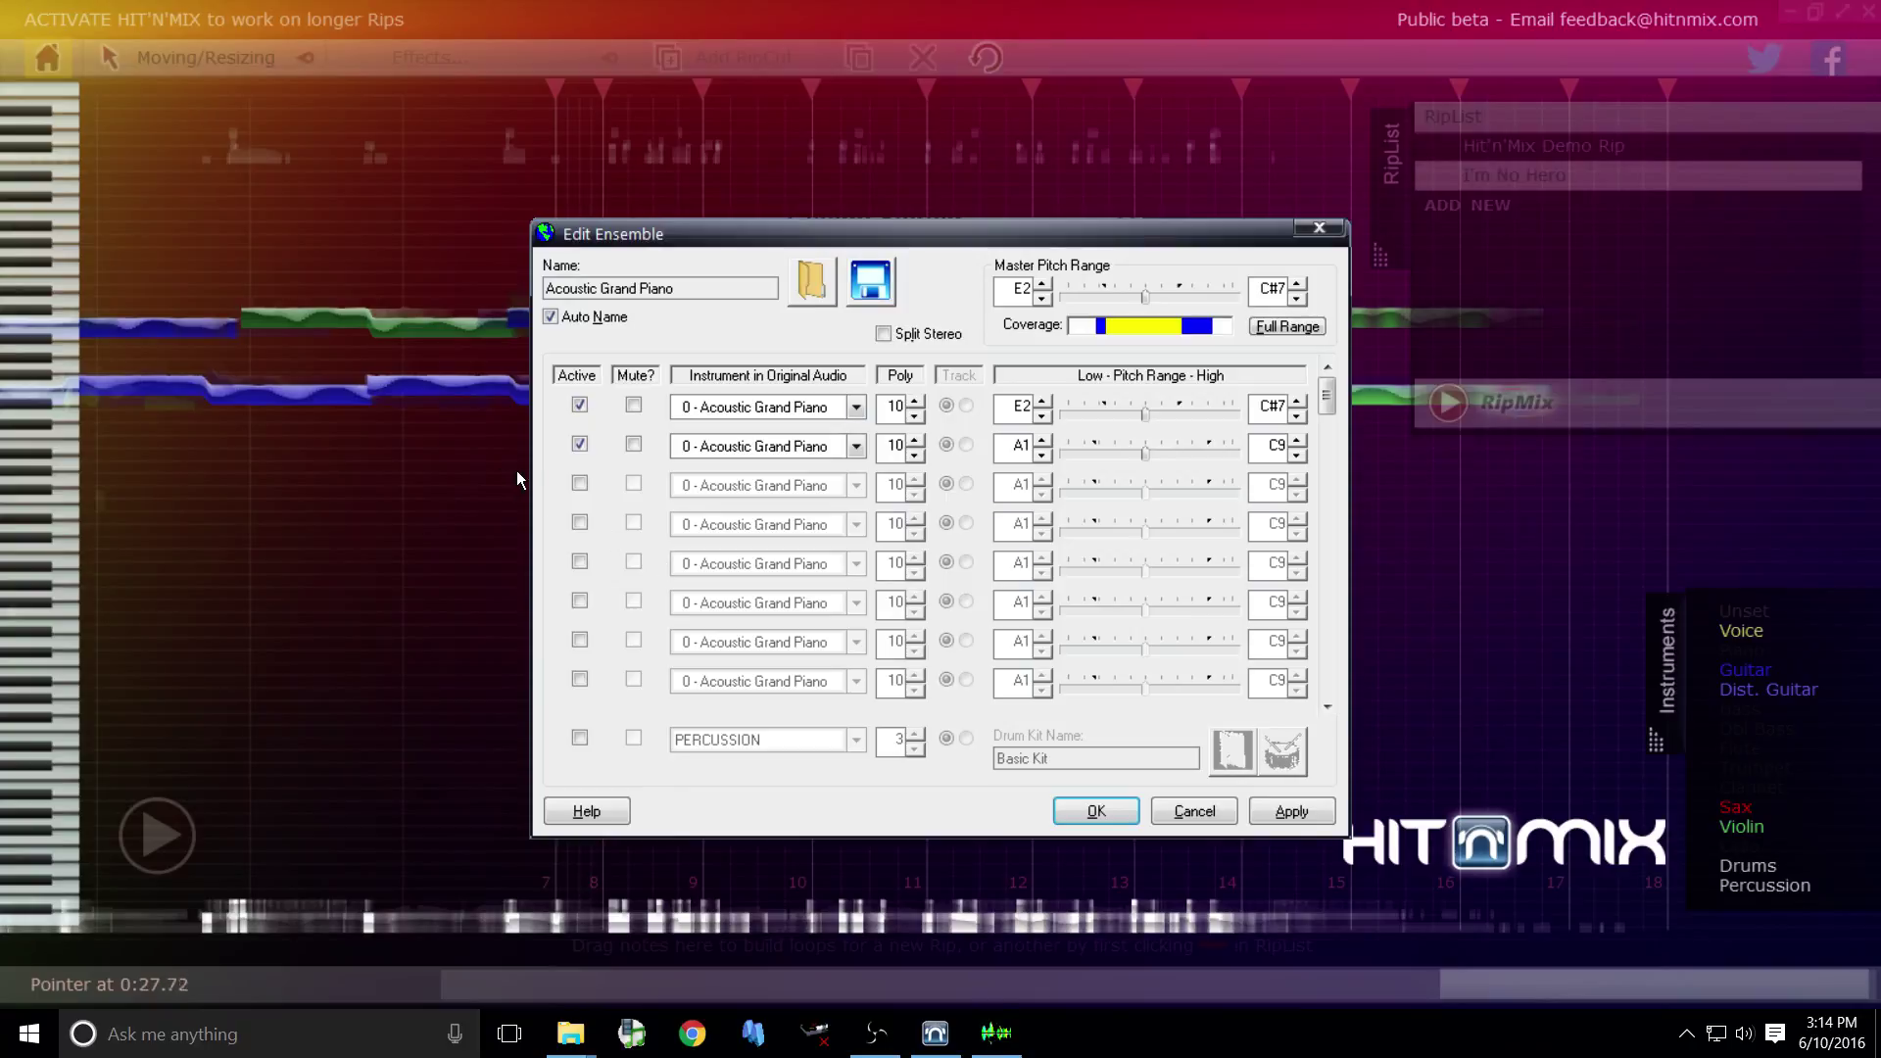
click(864, 452)
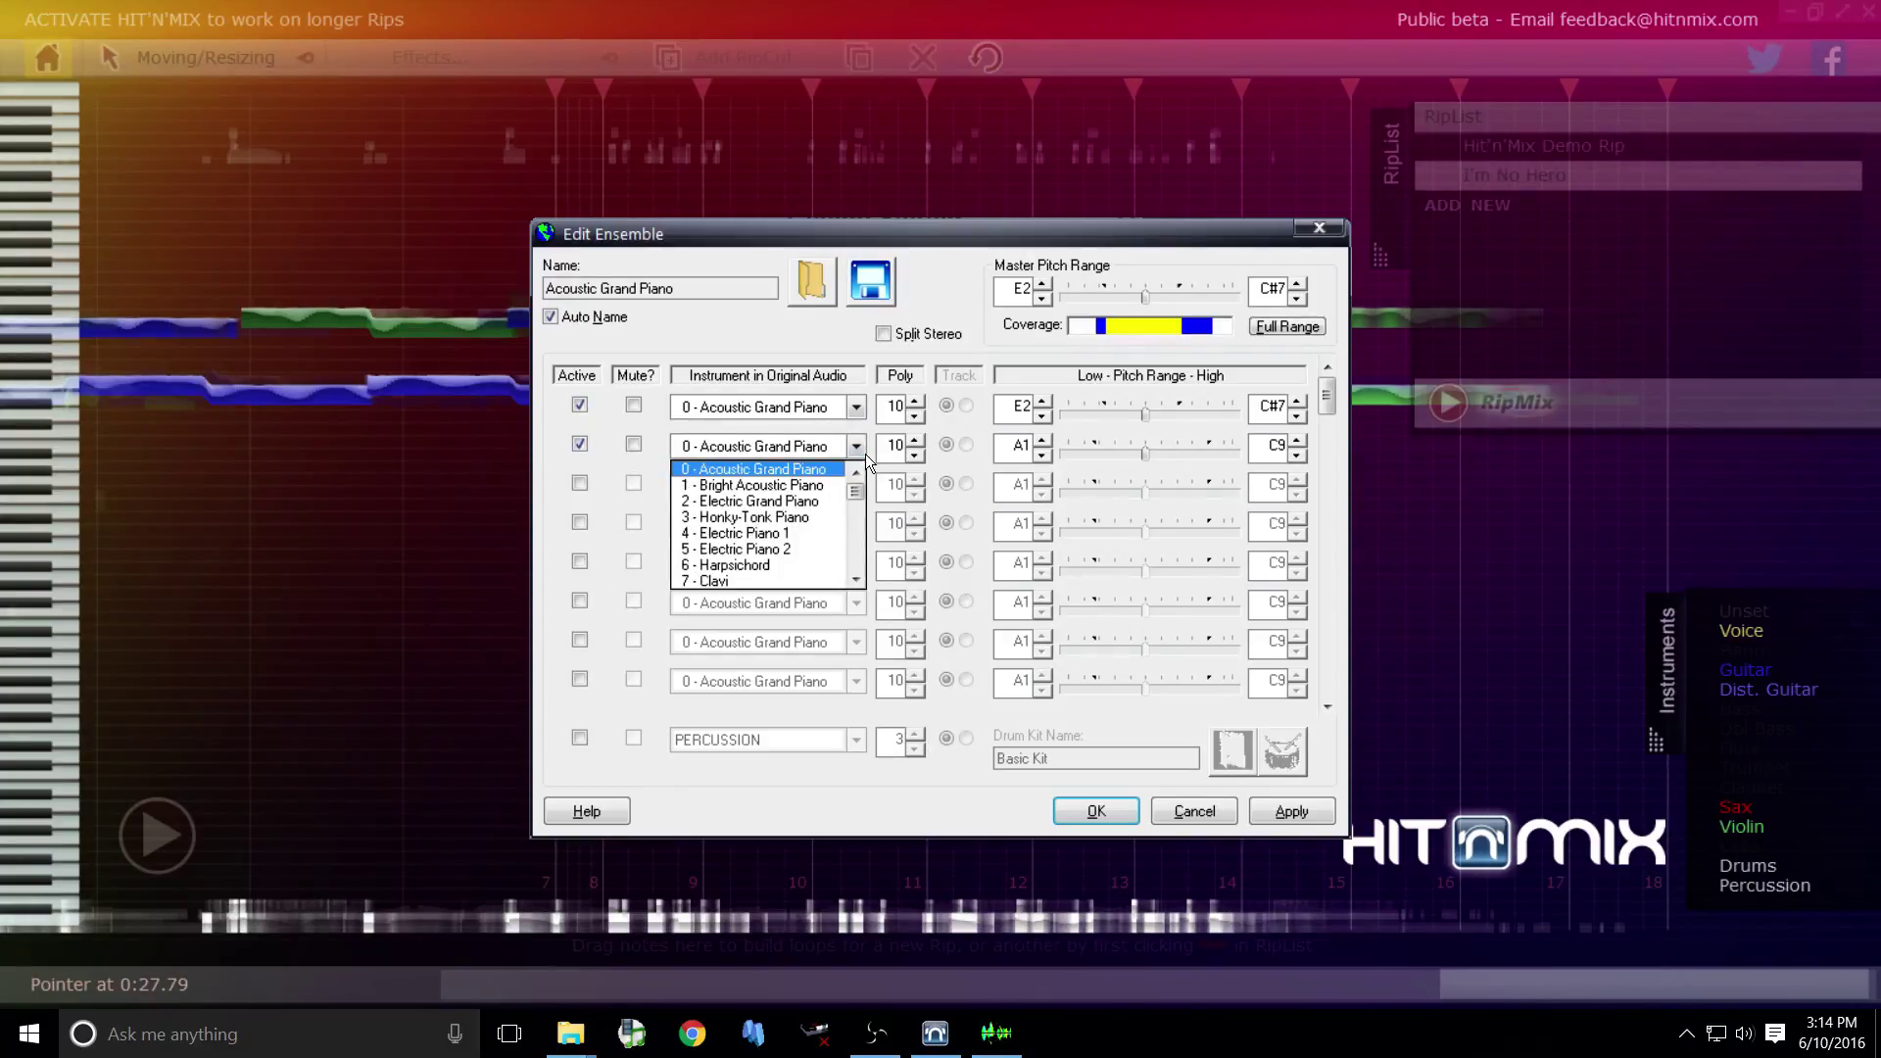
scroll(744, 532, down, 2)
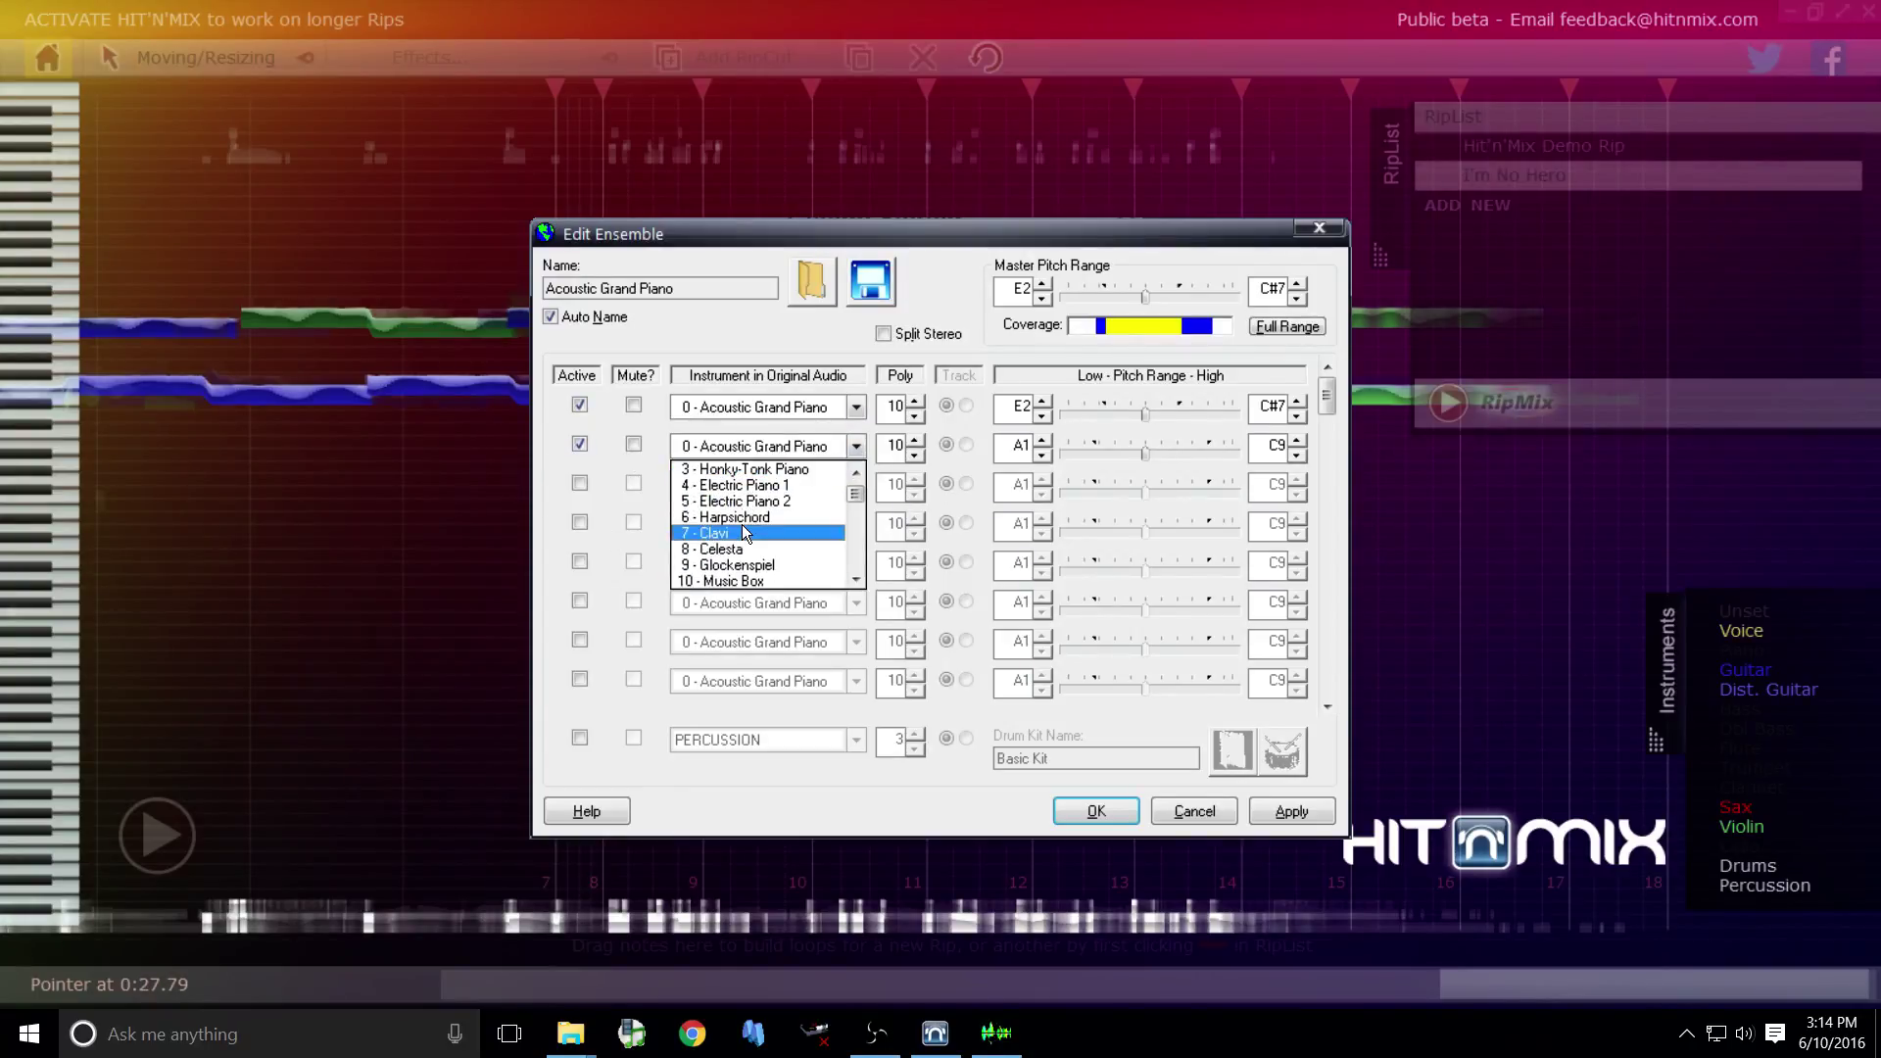
scroll(744, 532, down, 1)
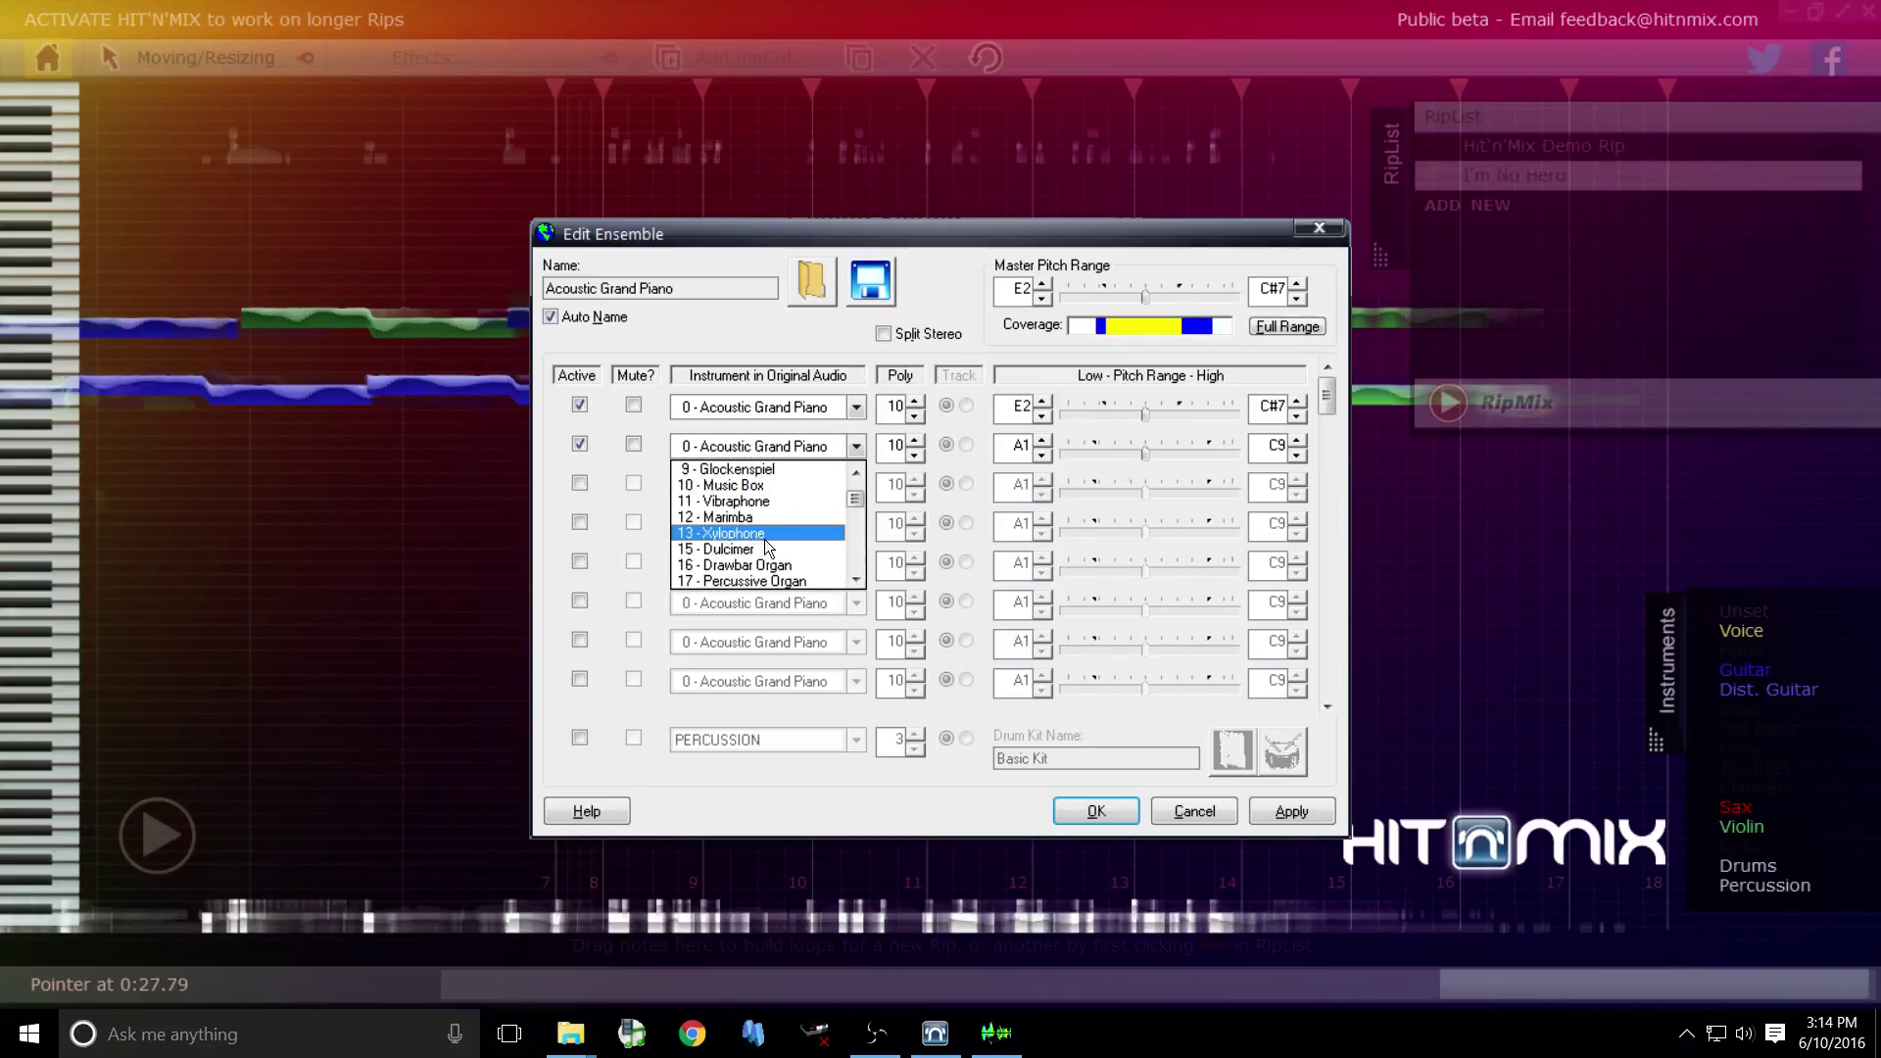
scroll(766, 547, down, 3)
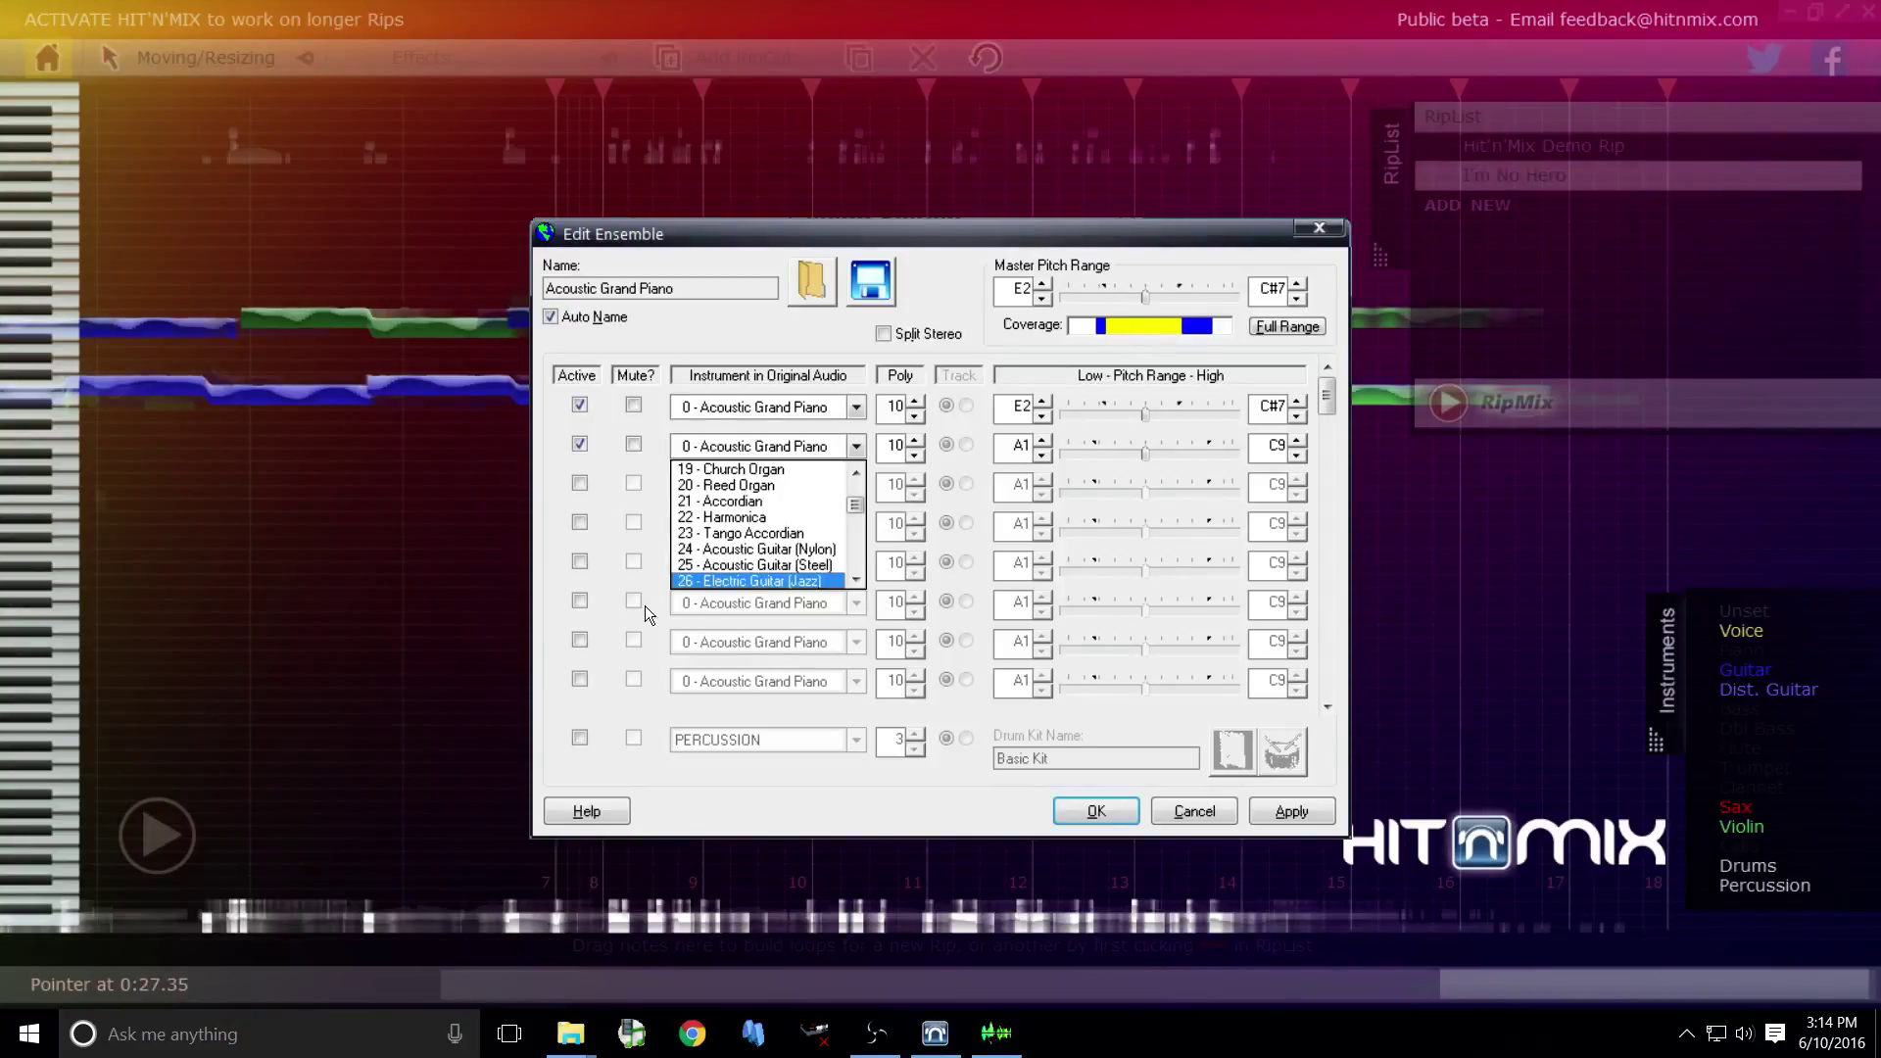
click(718, 554)
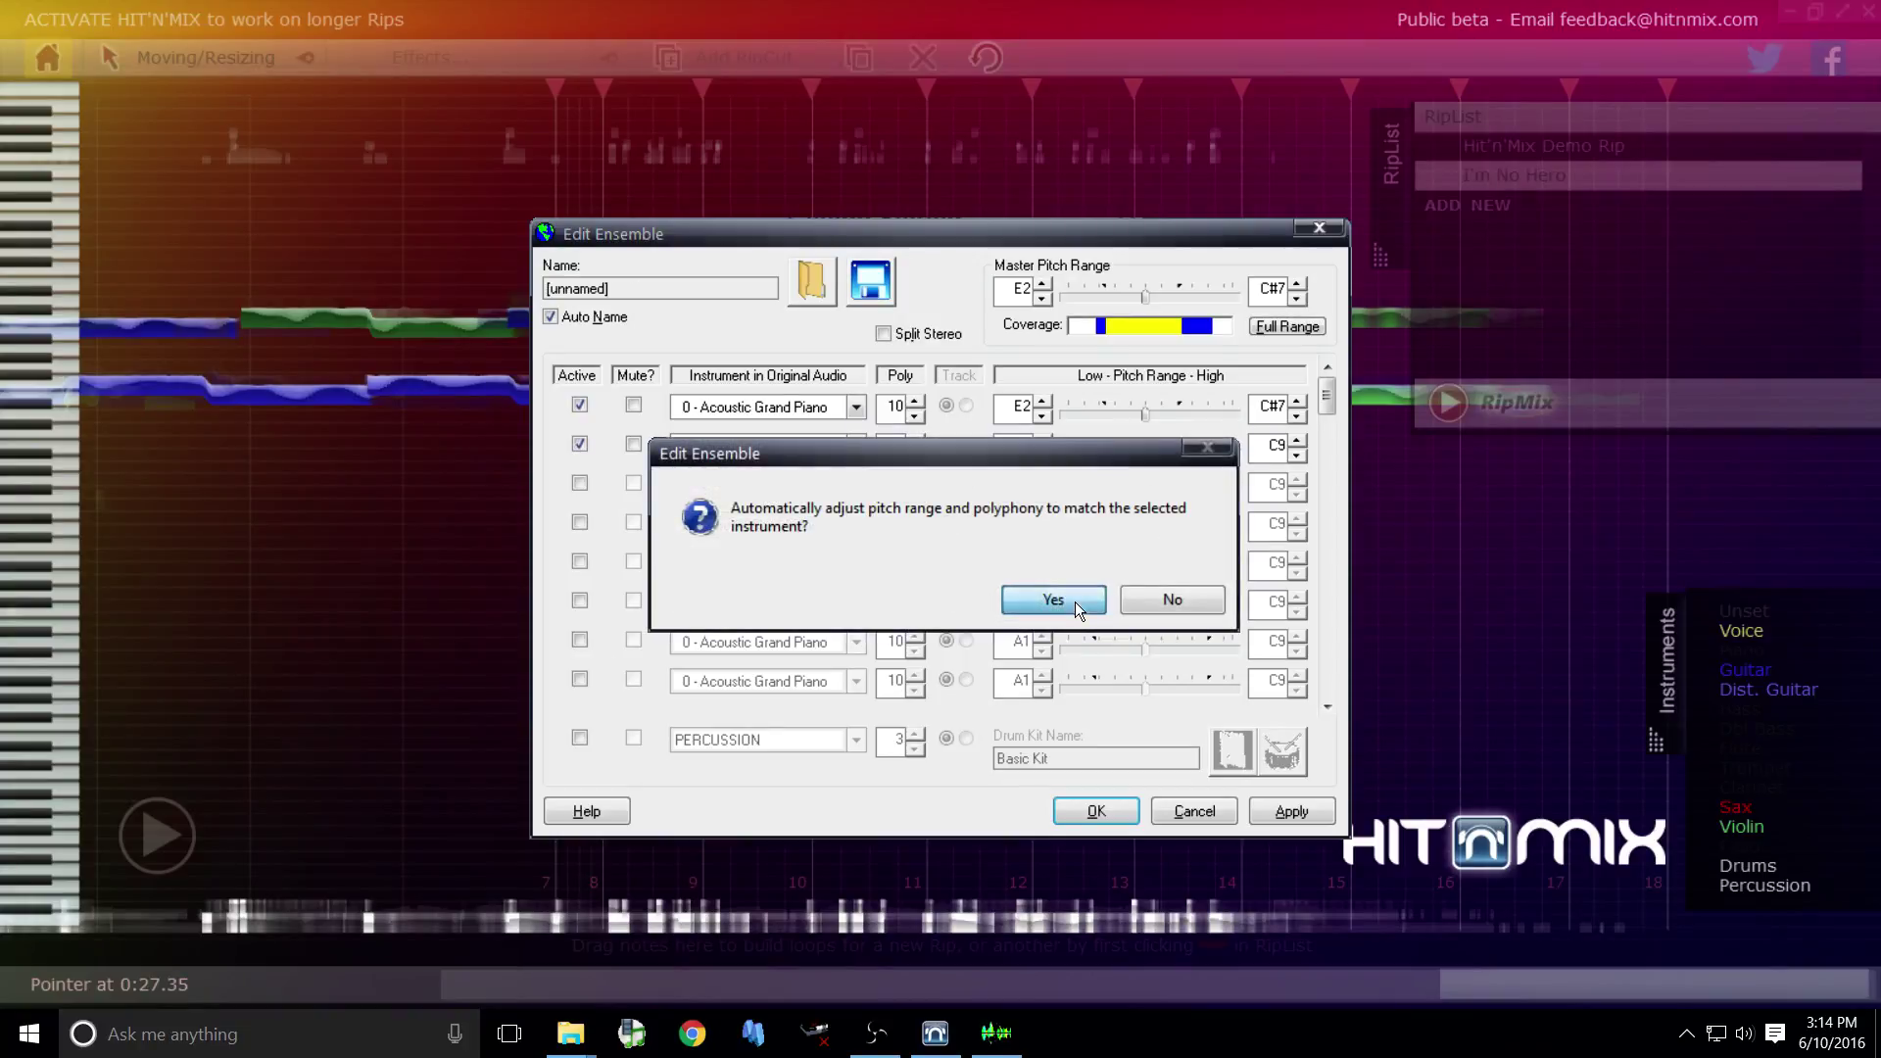
click(1073, 602)
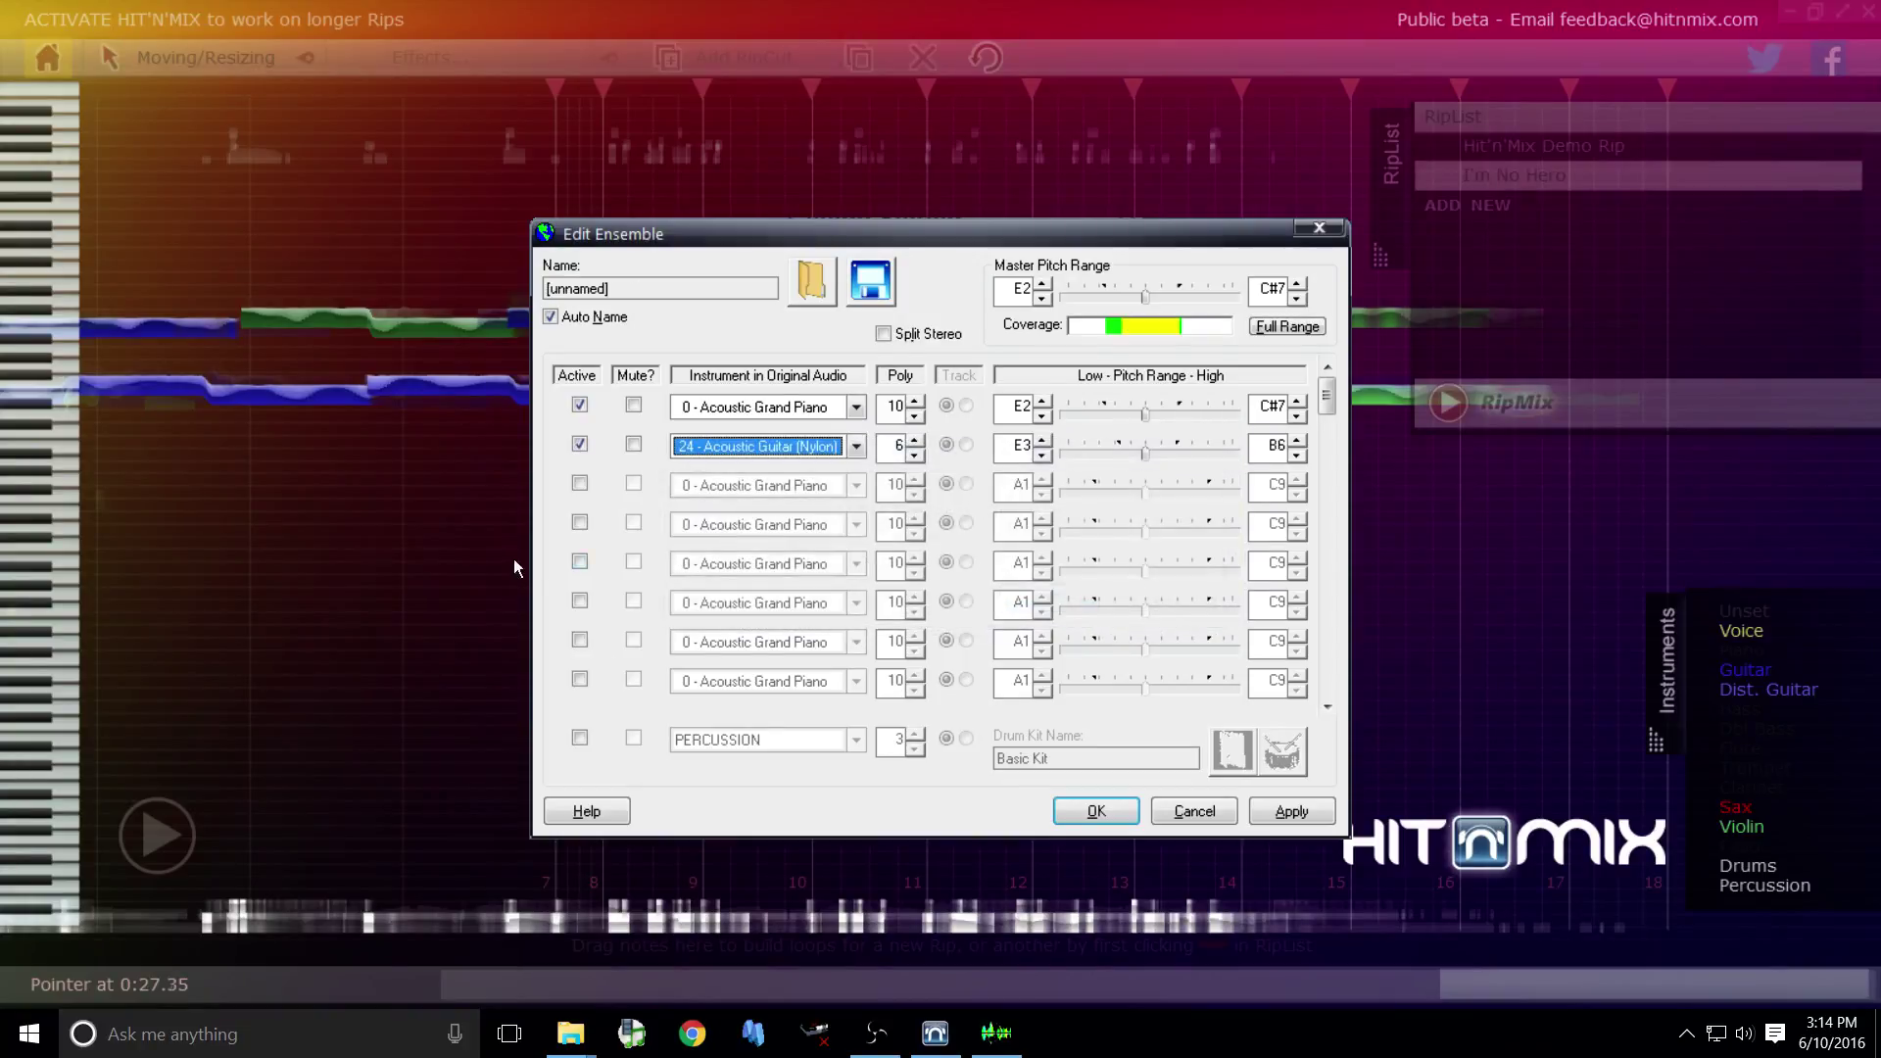
click(578, 484)
click(798, 487)
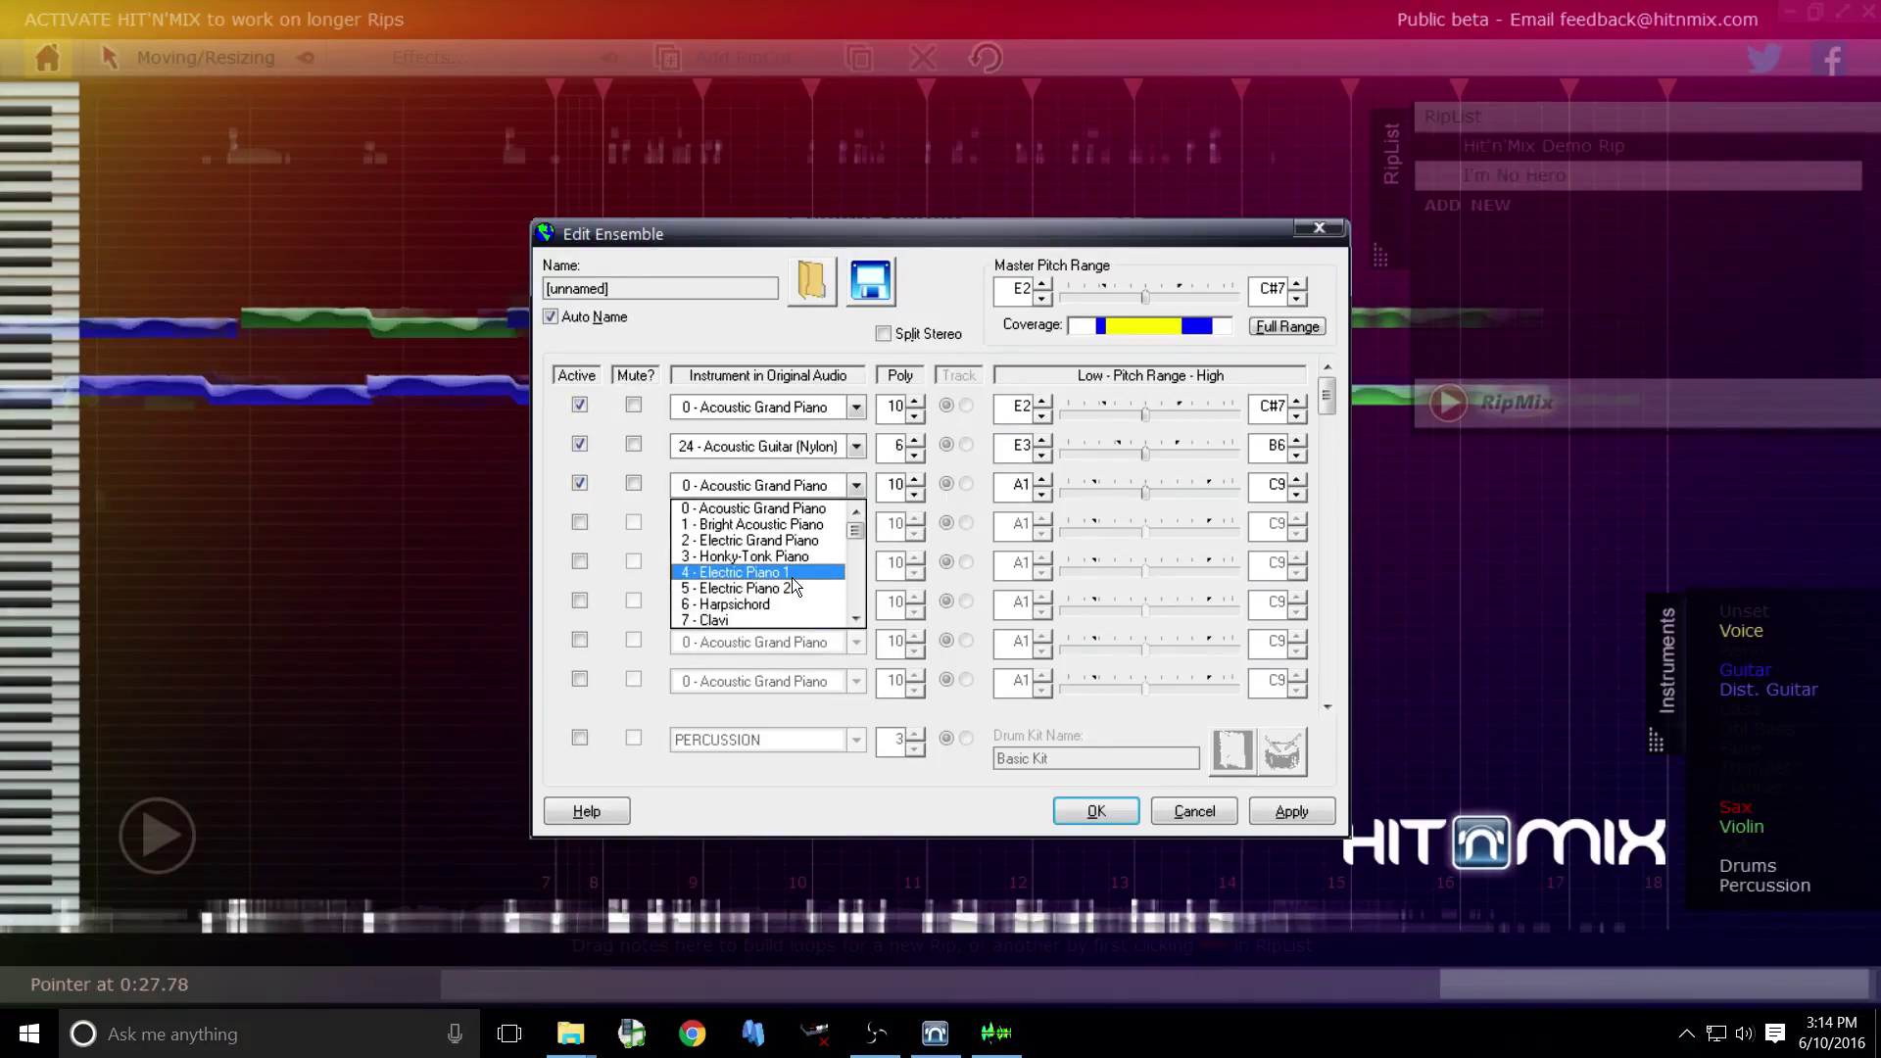
Assign 30 - Distortion Guitar to part three, auto-adjusted to range E3–B6 with polyphony 6
scroll(813, 562, down, 4)
scroll(813, 561, down, 13)
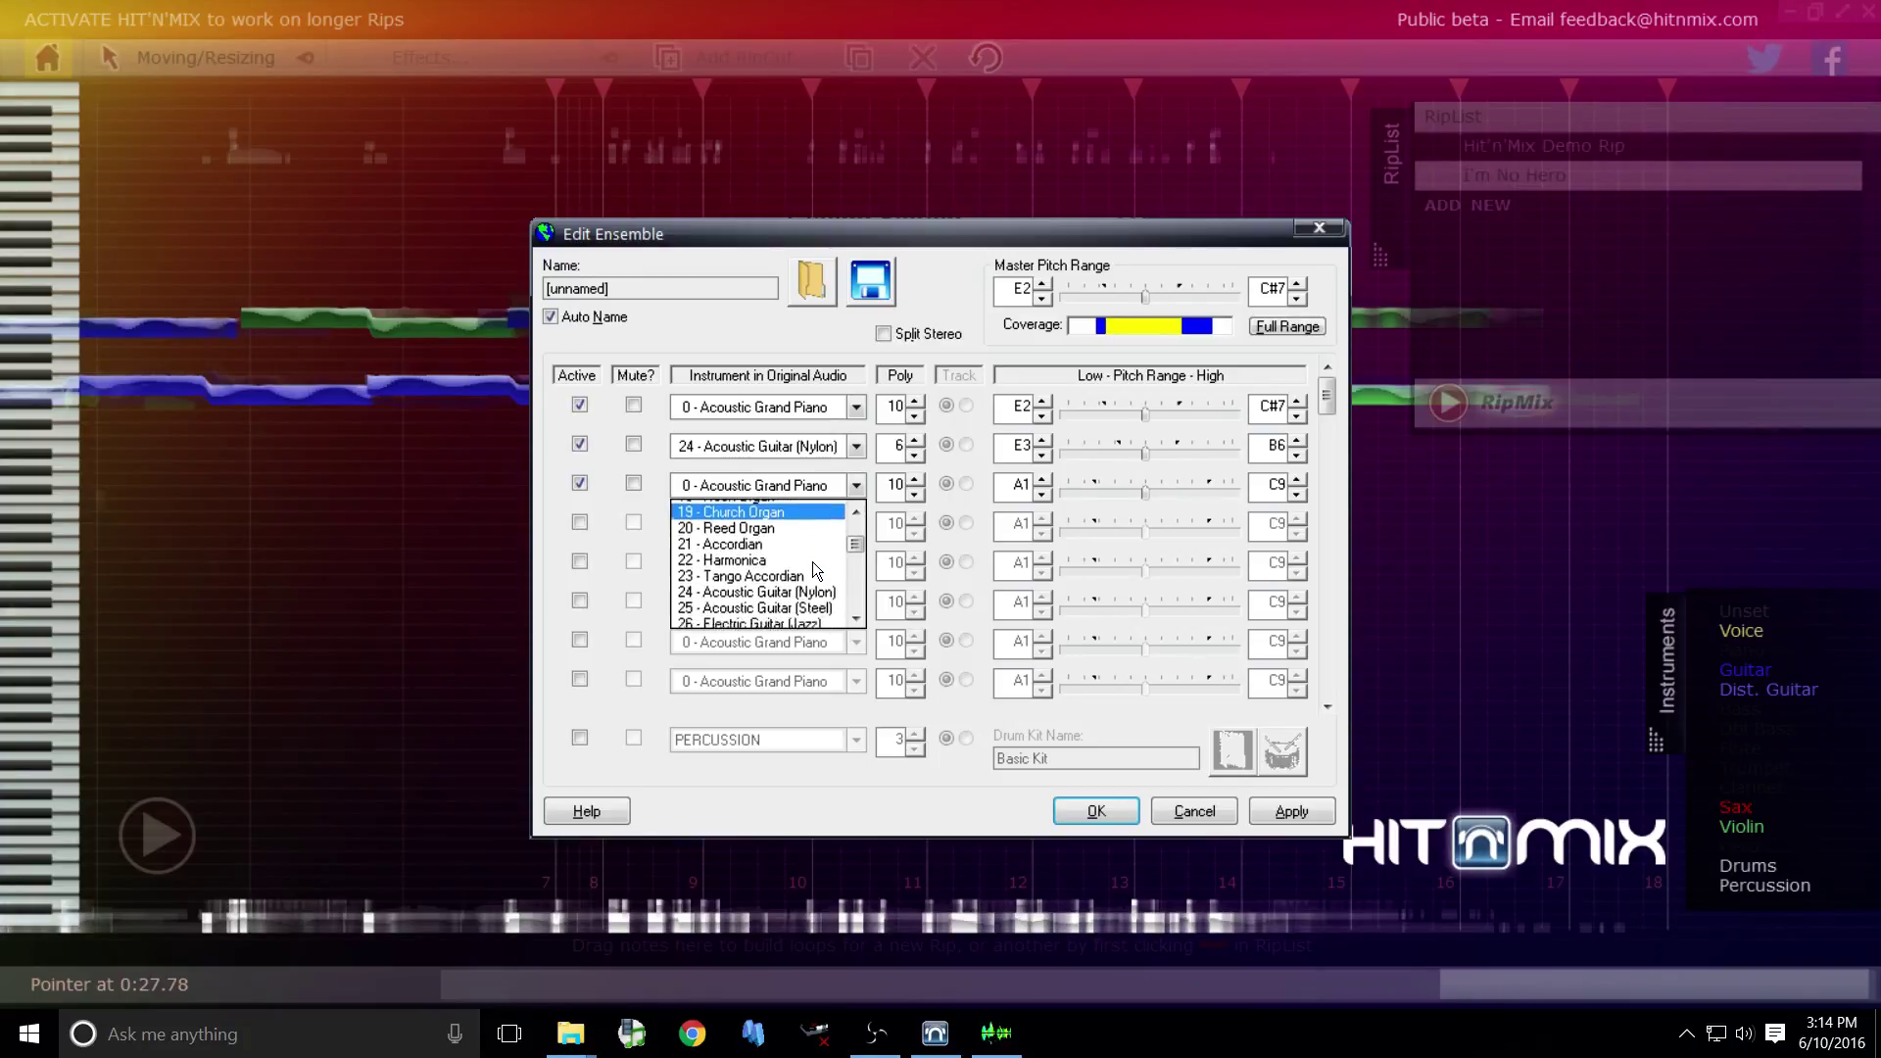
scroll(803, 581, down, 5)
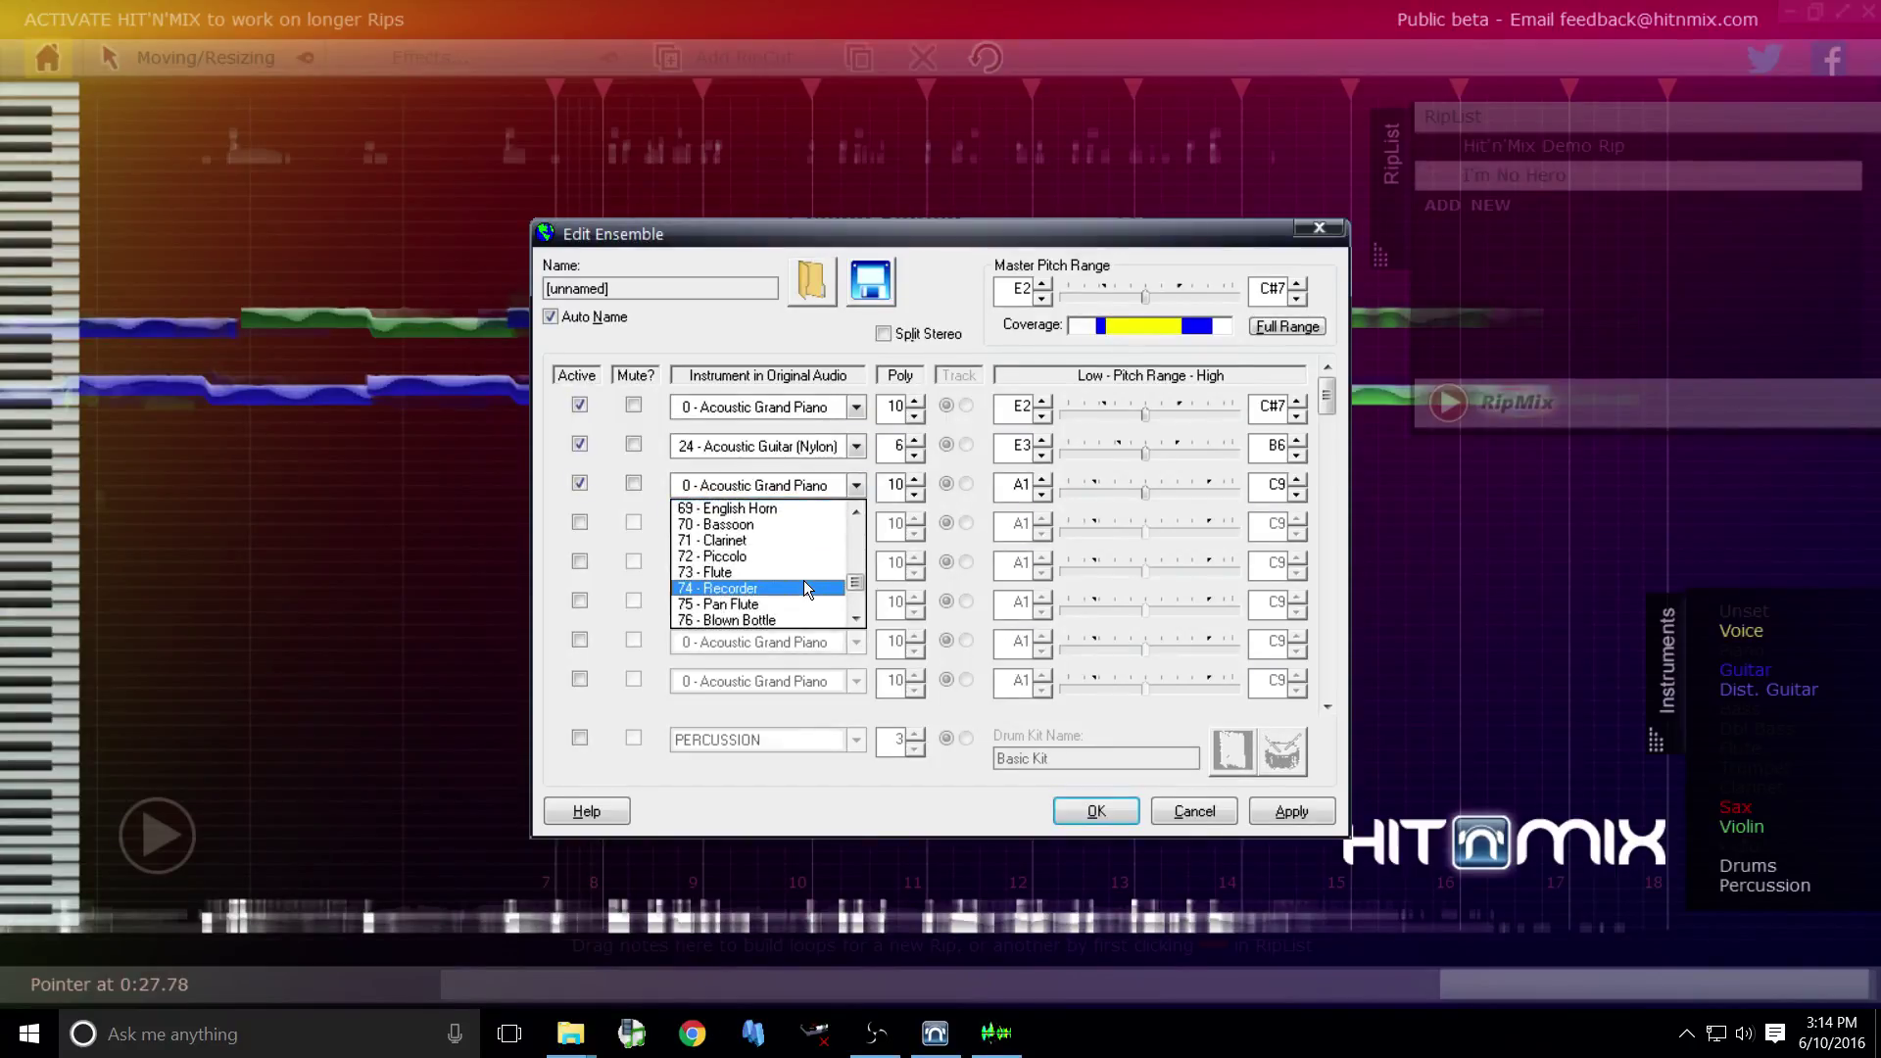
scroll(803, 588, down, 14)
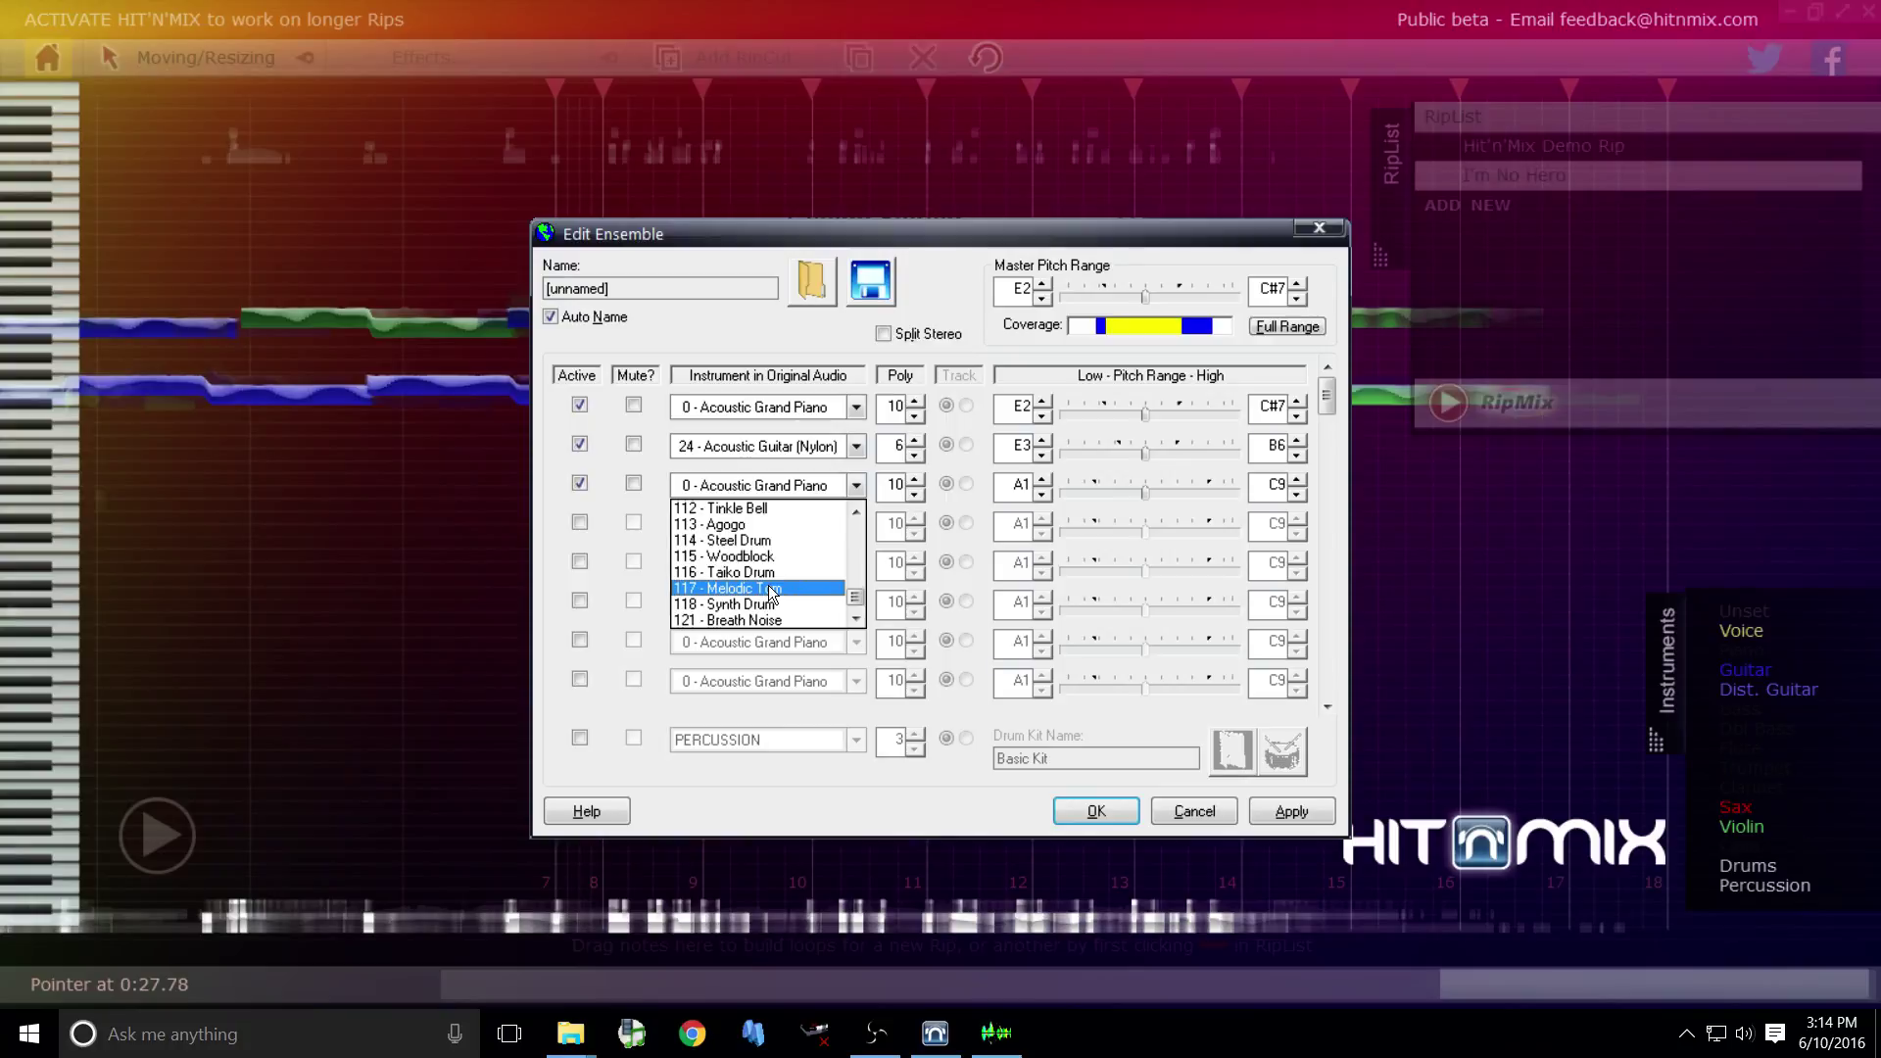
scroll(768, 585, up, 10)
scroll(773, 572, up, 4)
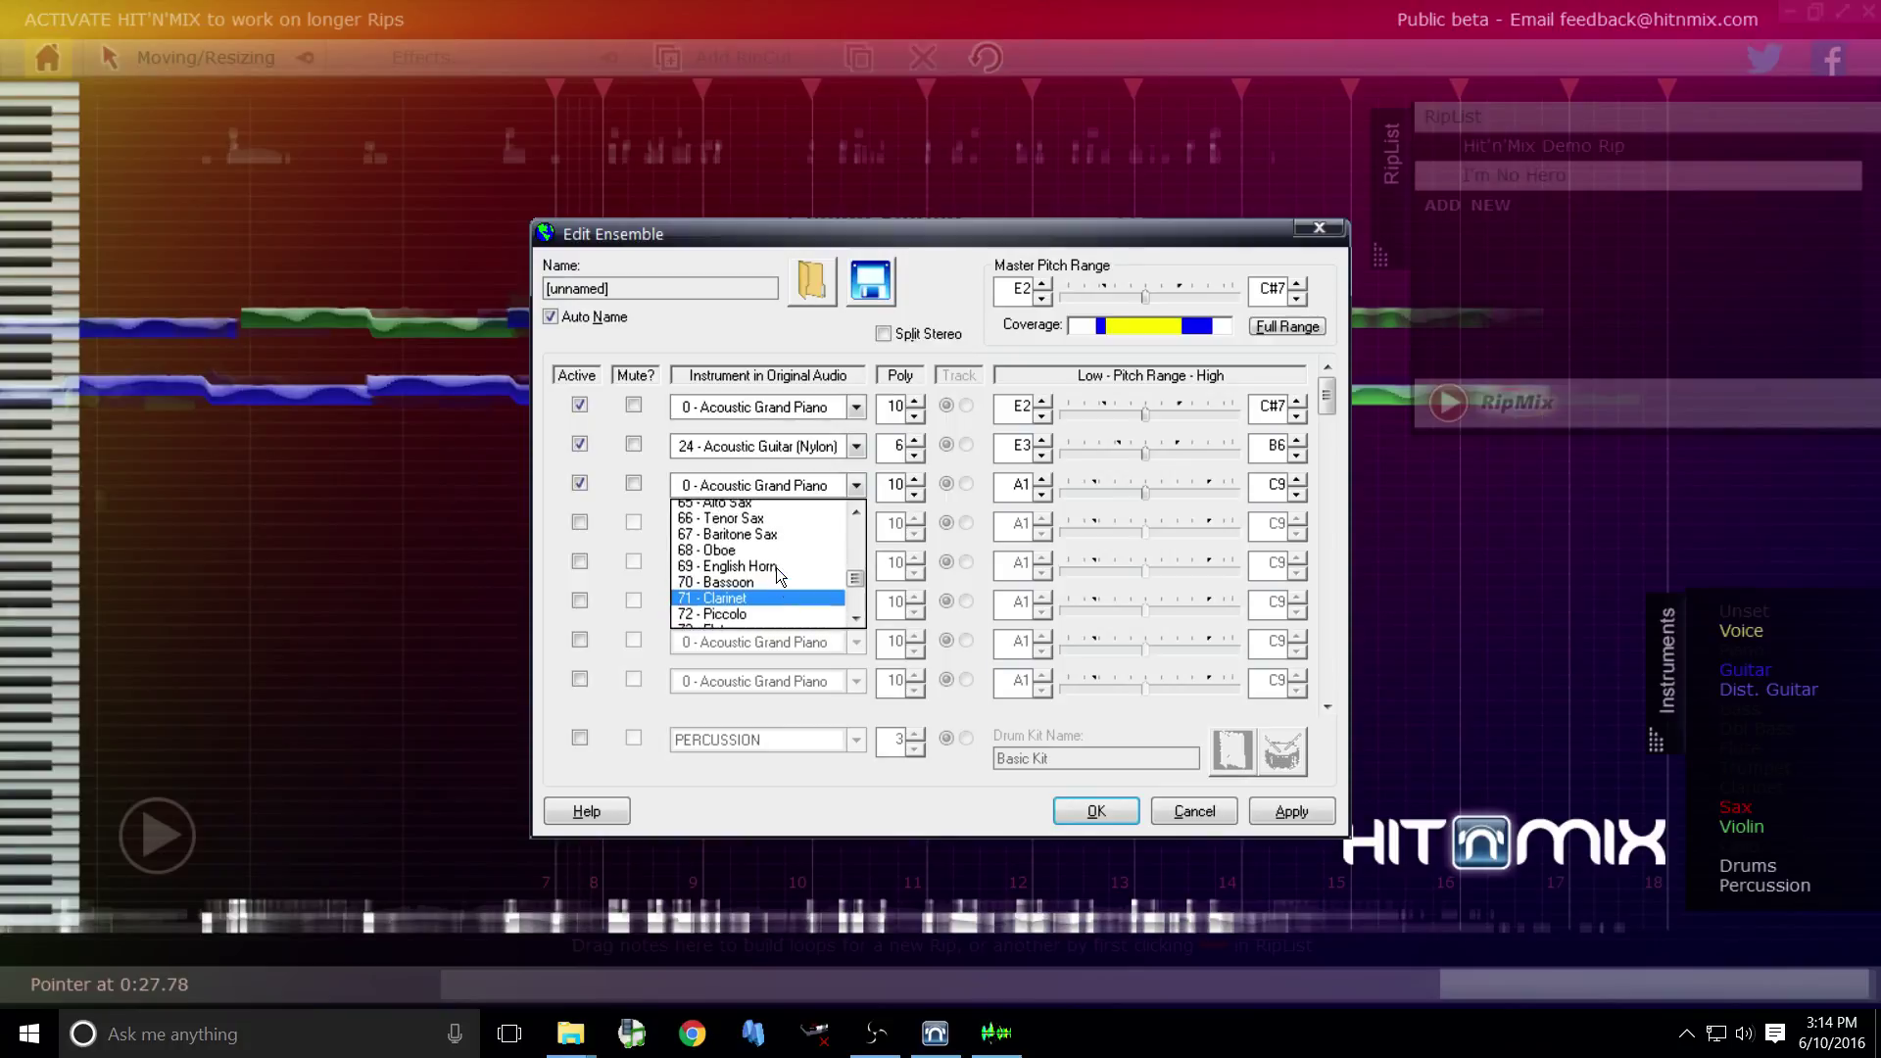
scroll(774, 561, up, 5)
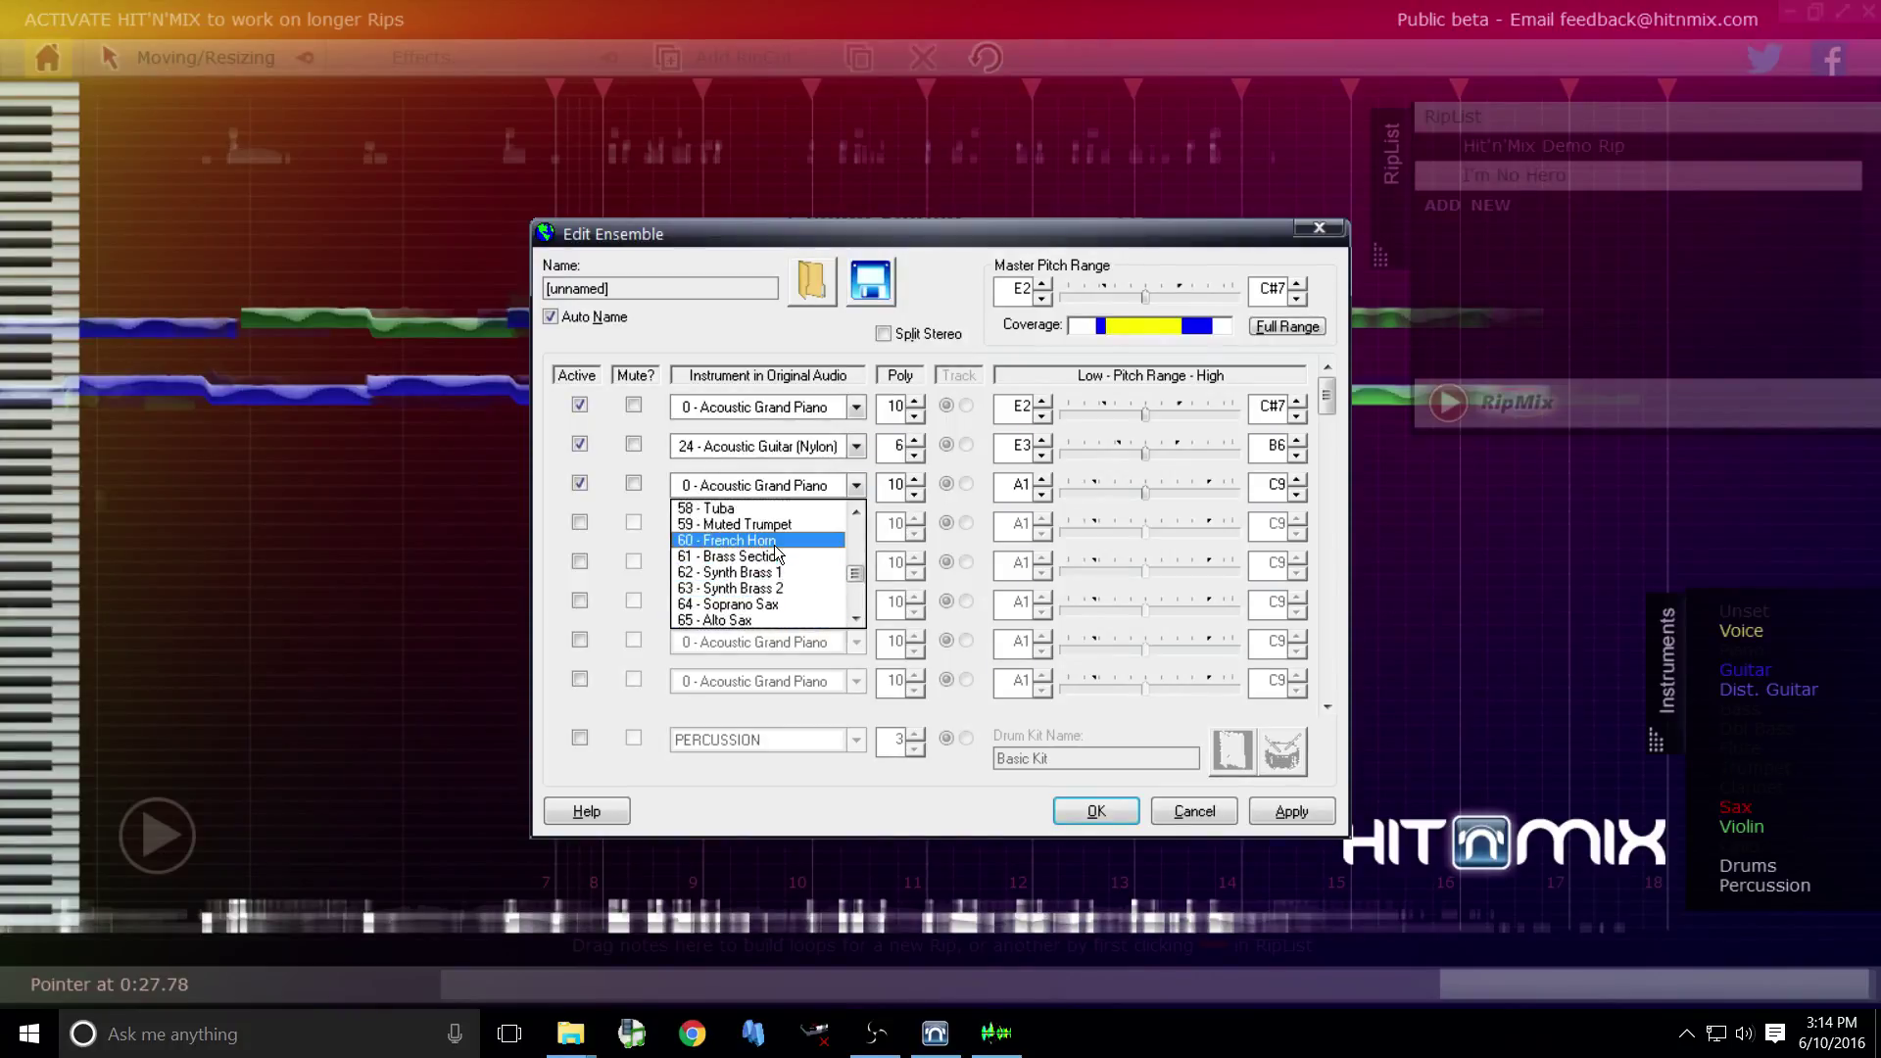
scroll(775, 551, up, 3)
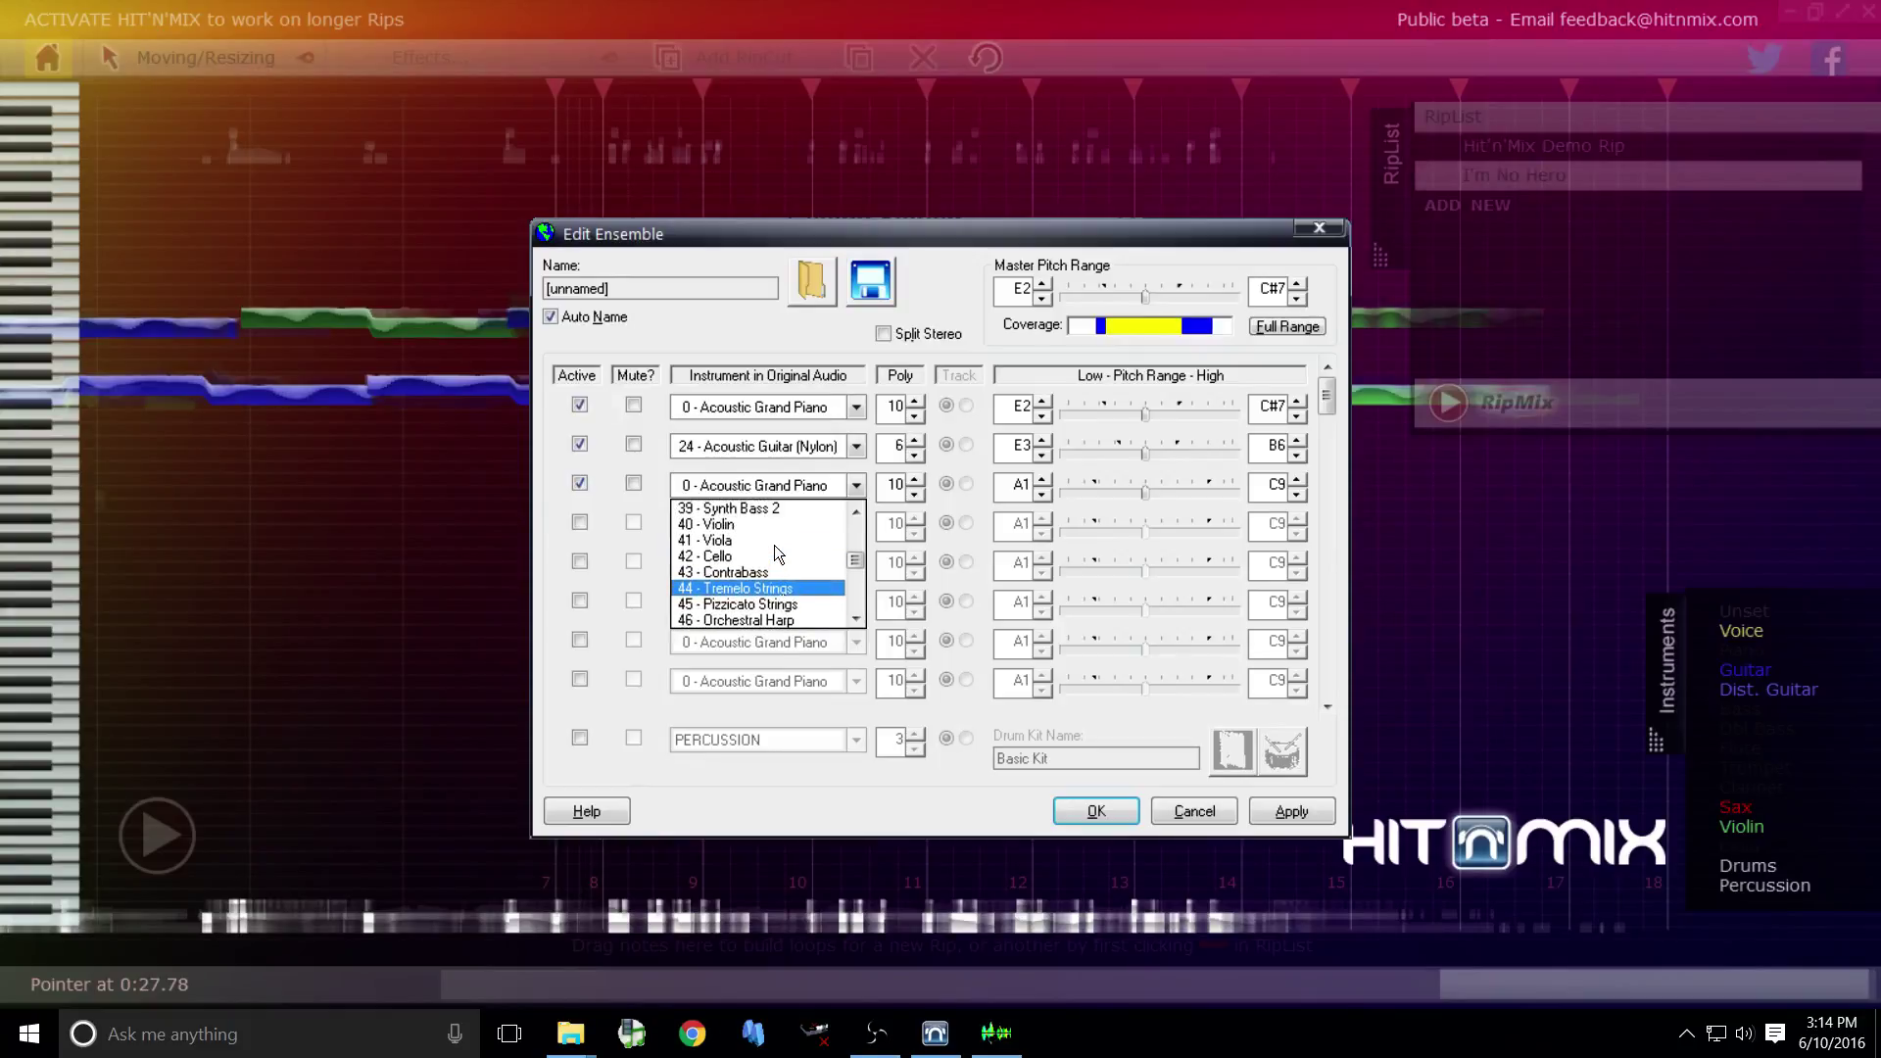
scroll(775, 552, up, 3)
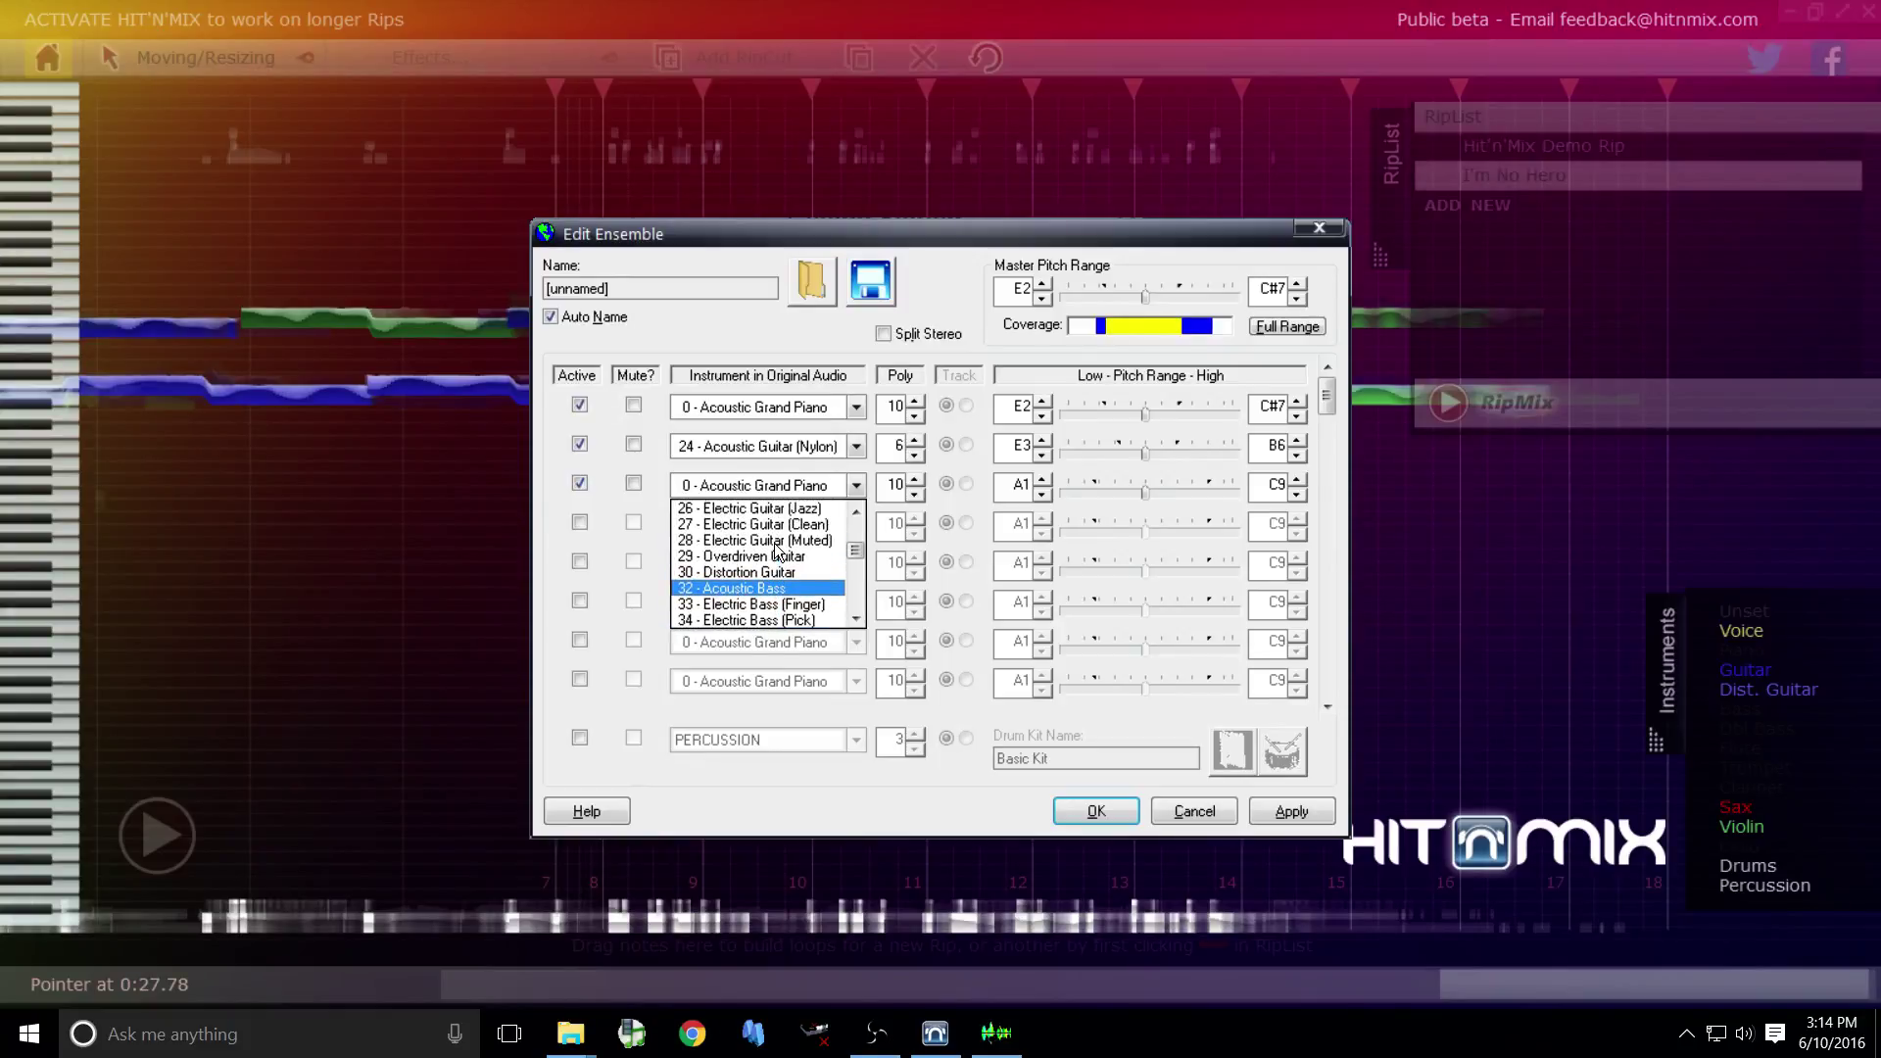
scroll(779, 550, up, 2)
scroll(783, 568, down, 1)
scroll(782, 571, up, 1)
scroll(781, 578, down, 2)
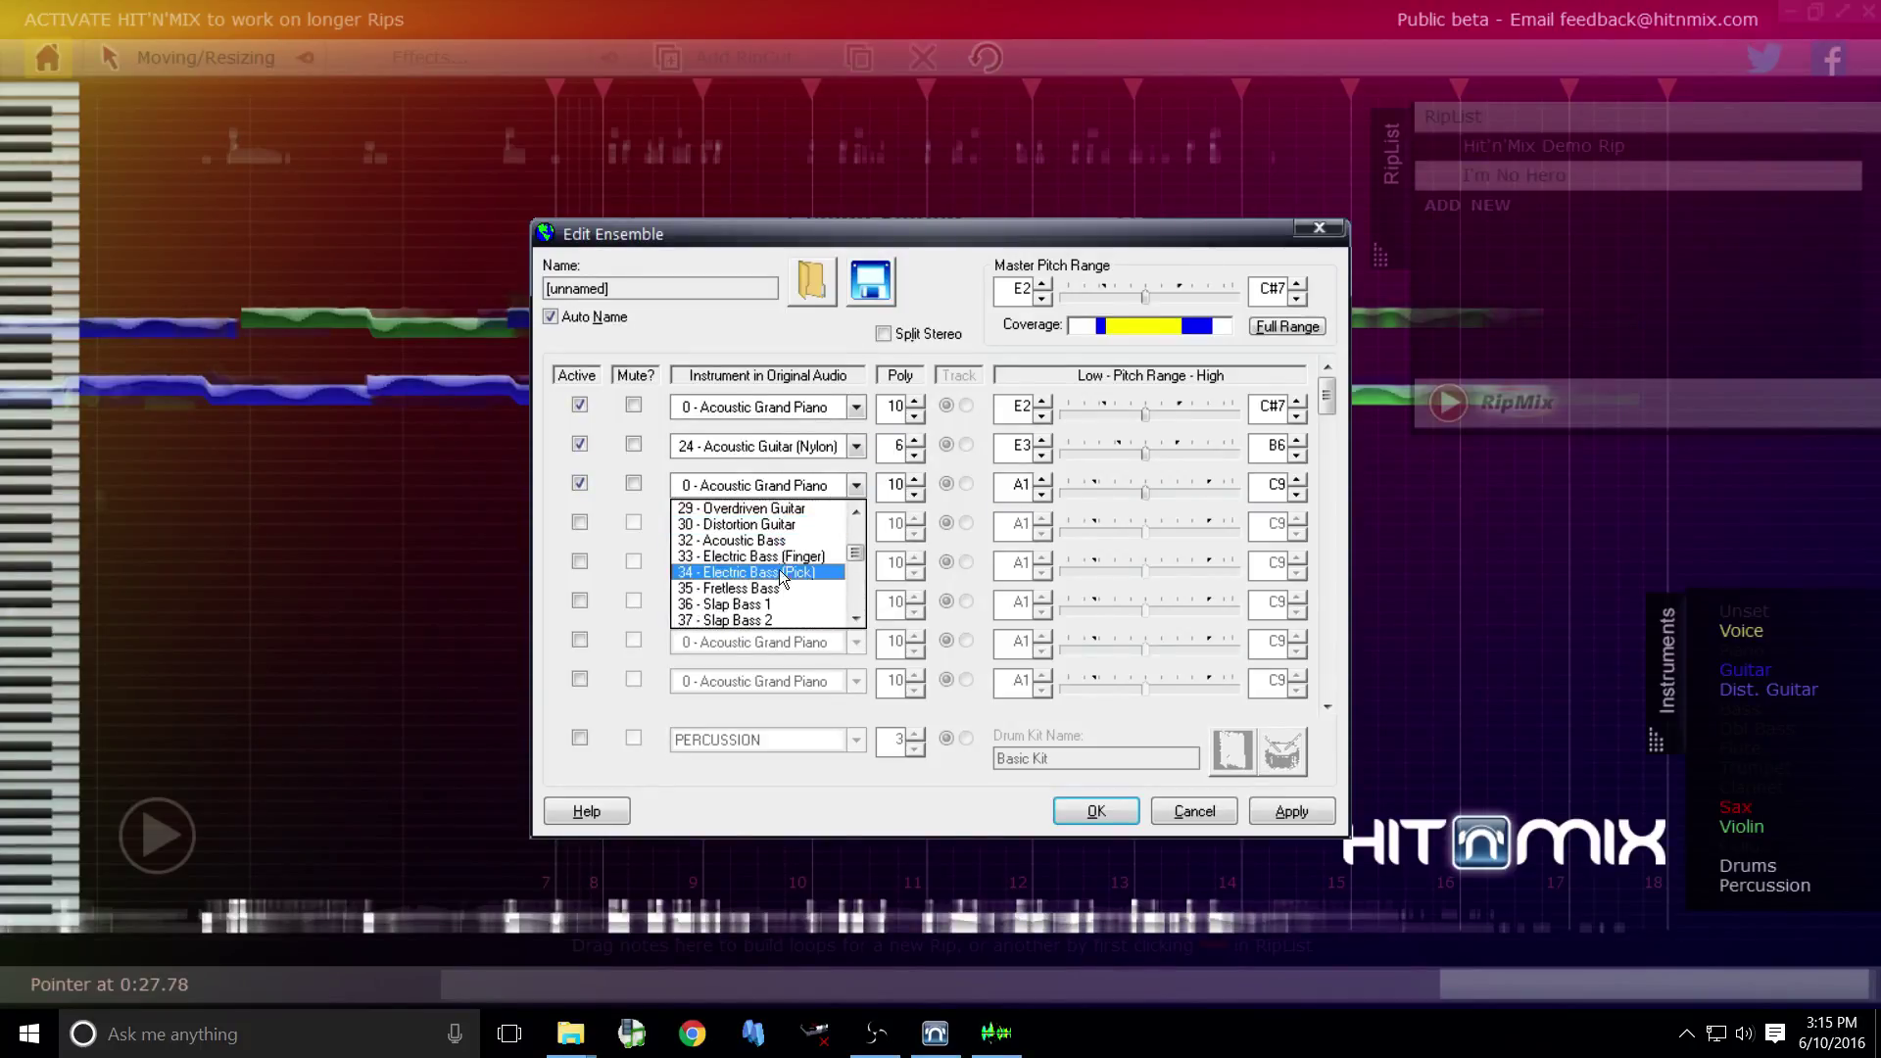
click(784, 529)
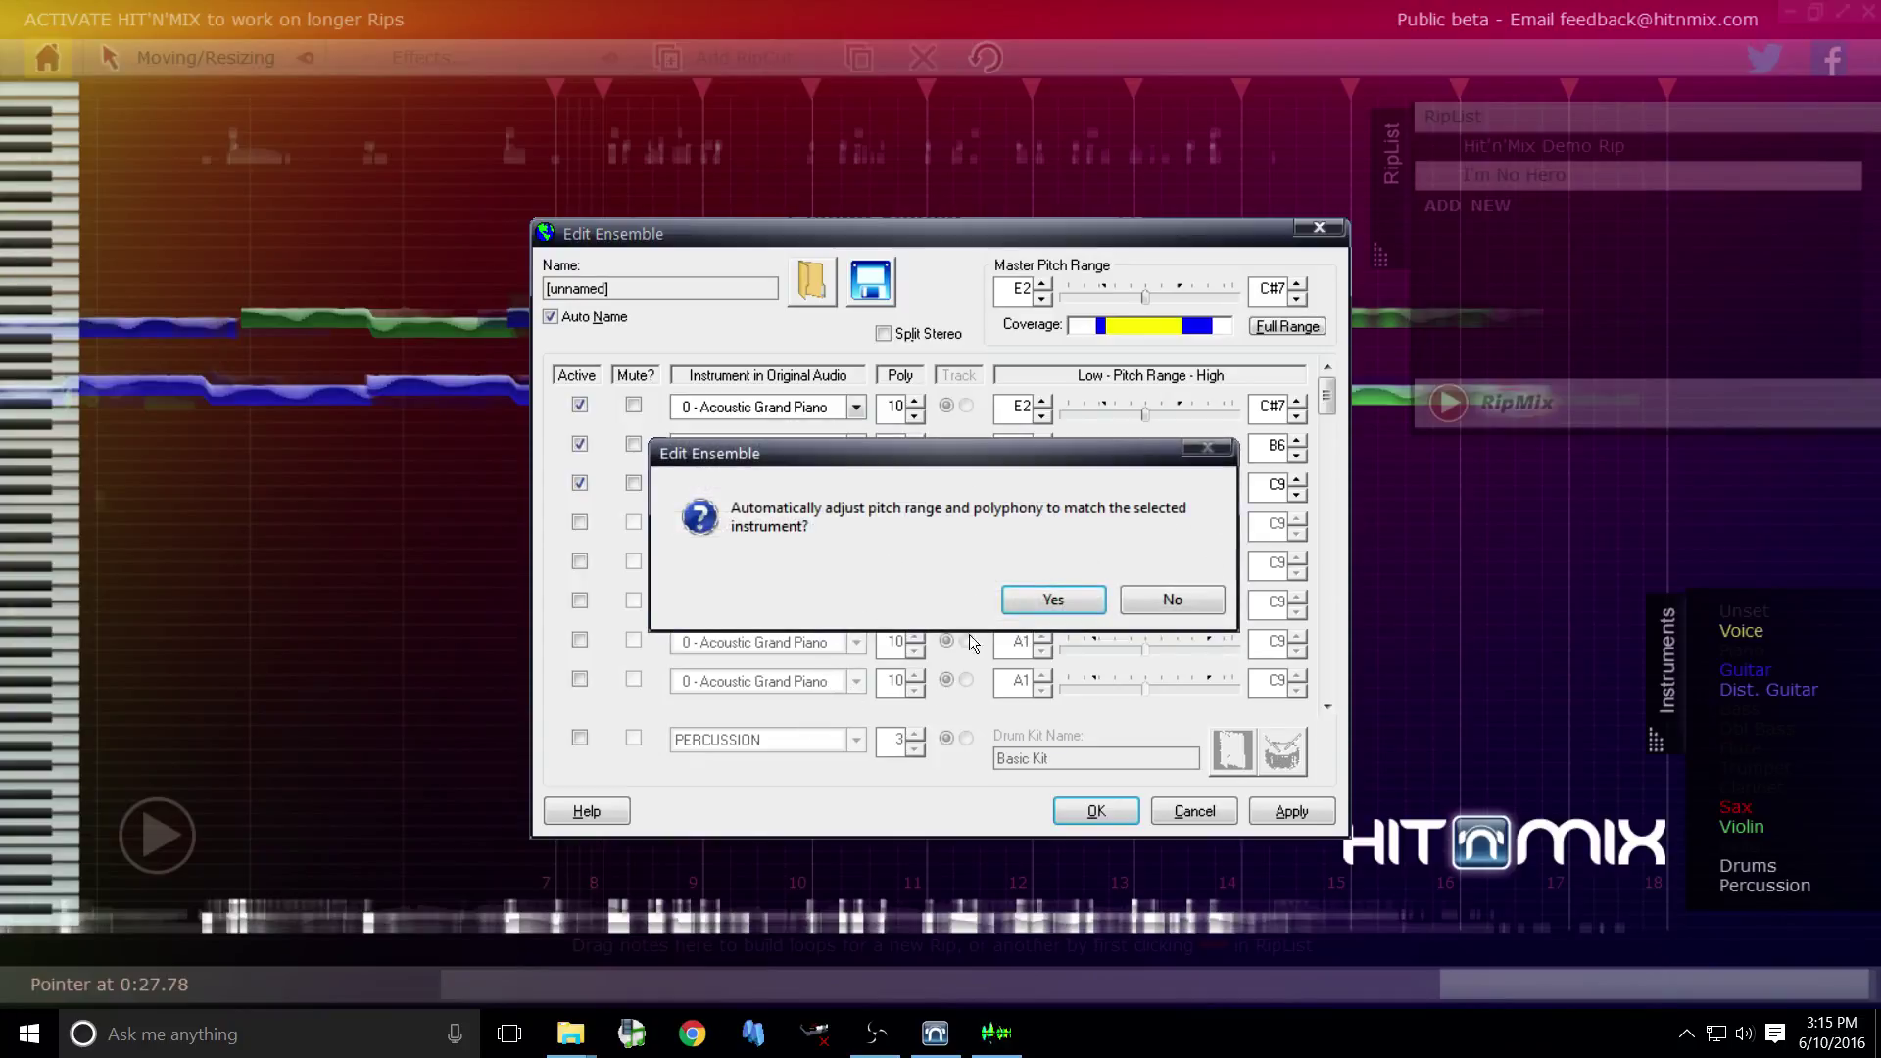
click(1054, 600)
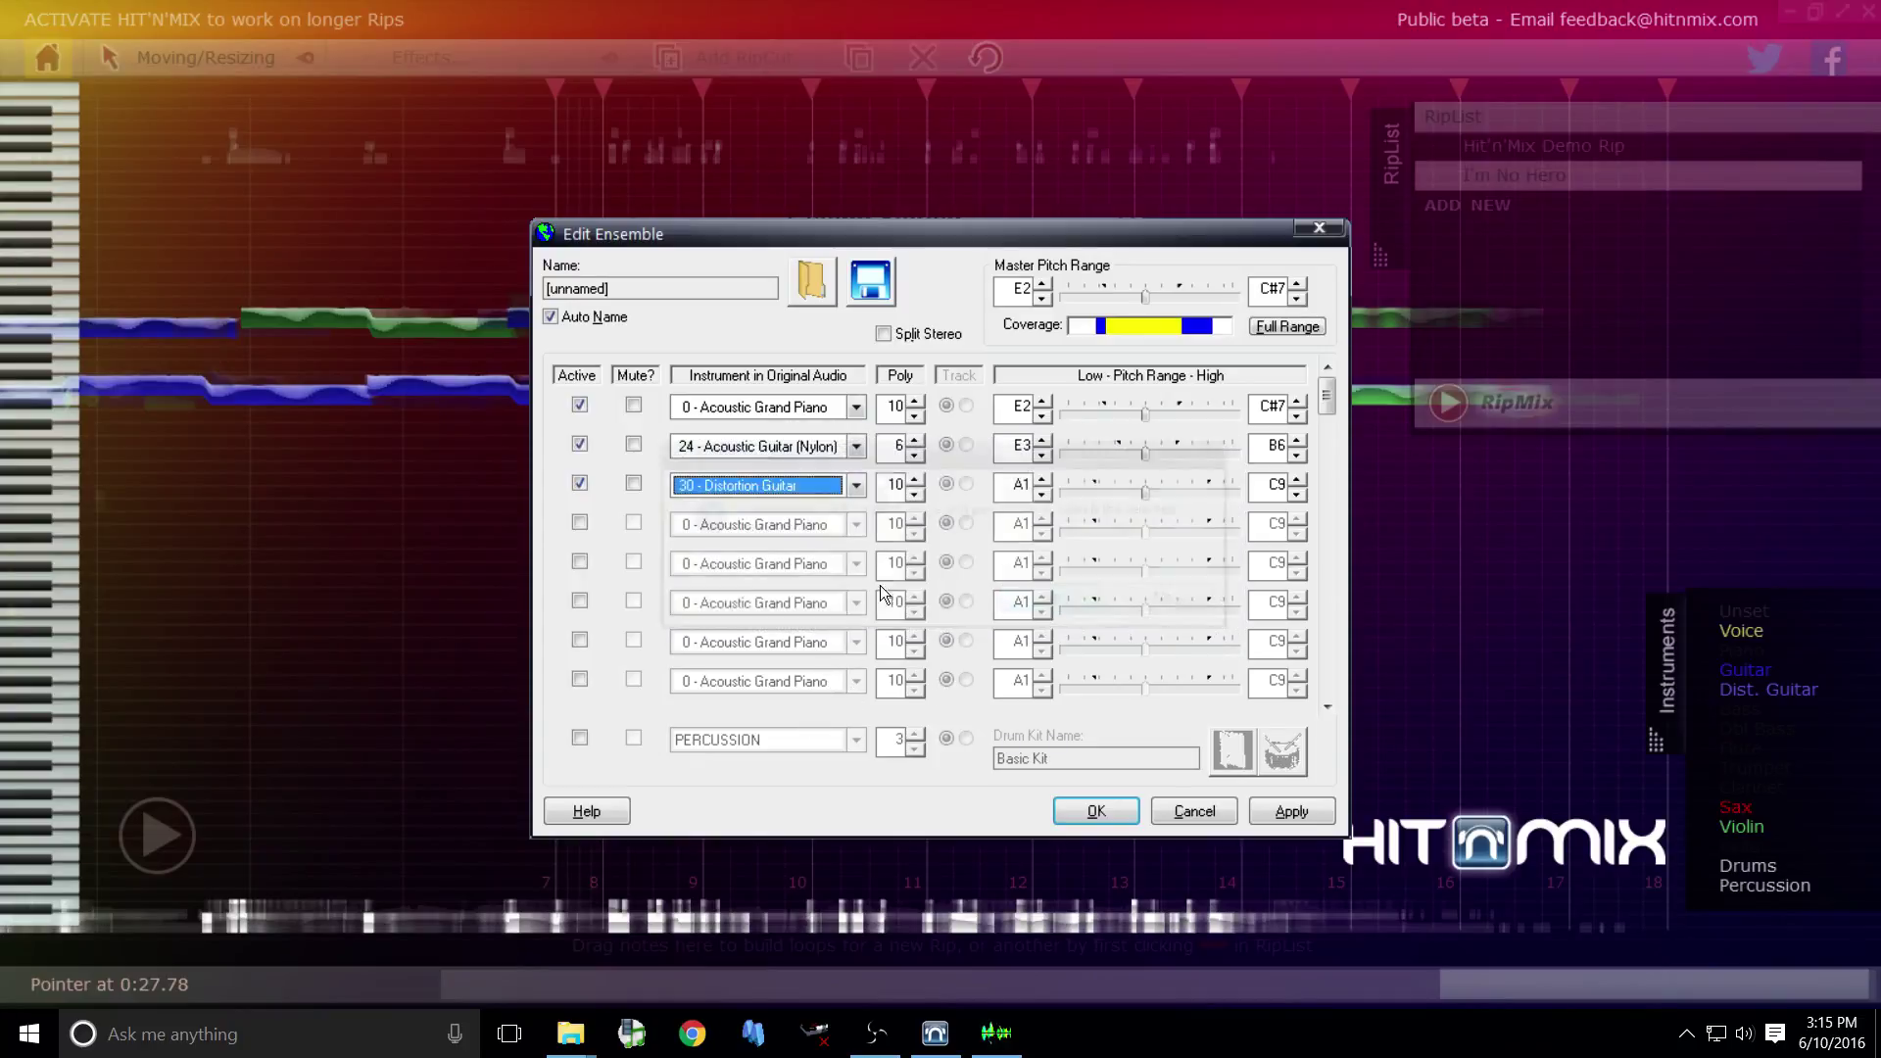
Activate part four as 40 - Violin, auto-adjusted to range G4–E8 with polyphony 1
click(579, 524)
click(833, 531)
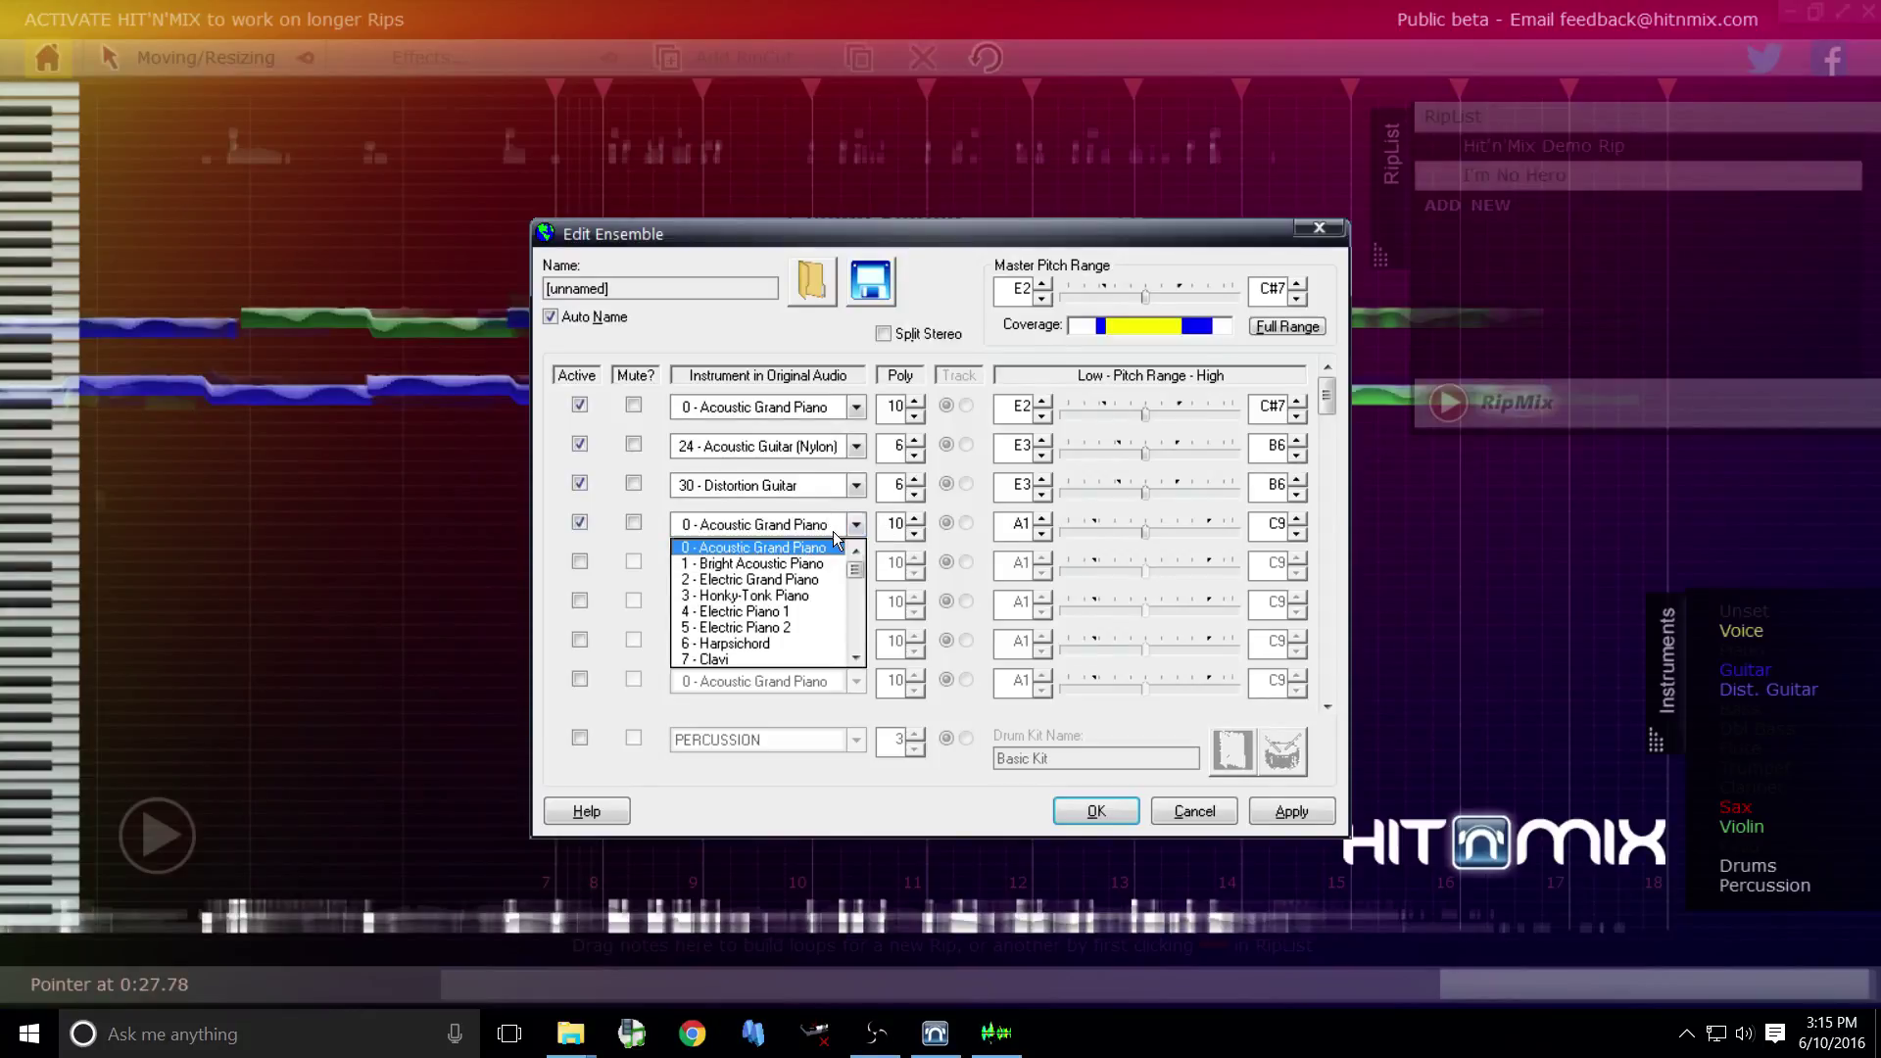
scroll(766, 591, down, 12)
scroll(777, 624, up, 4)
scroll(777, 624, down, 8)
scroll(778, 631, down, 3)
scroll(778, 629, up, 1)
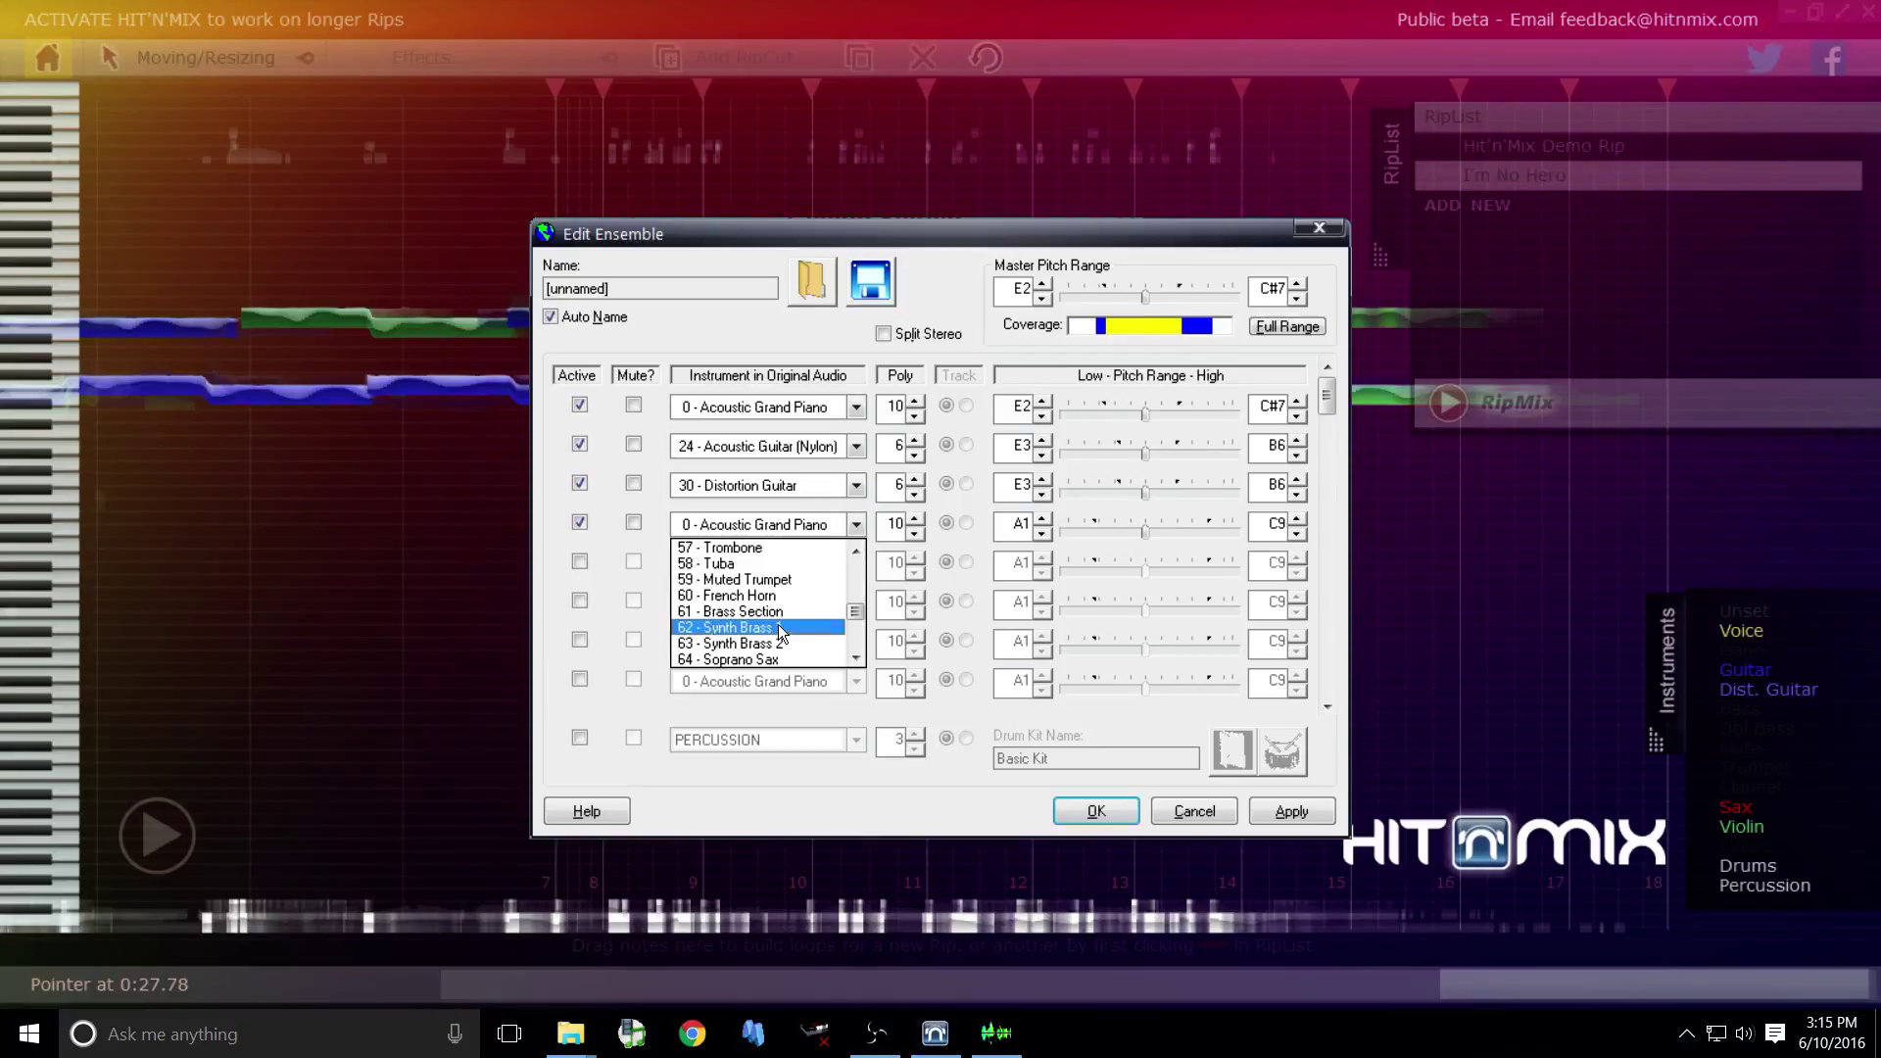
scroll(778, 623, up, 2)
scroll(784, 612, up, 6)
scroll(783, 615, up, 7)
scroll(783, 622, up, 4)
scroll(783, 623, down, 12)
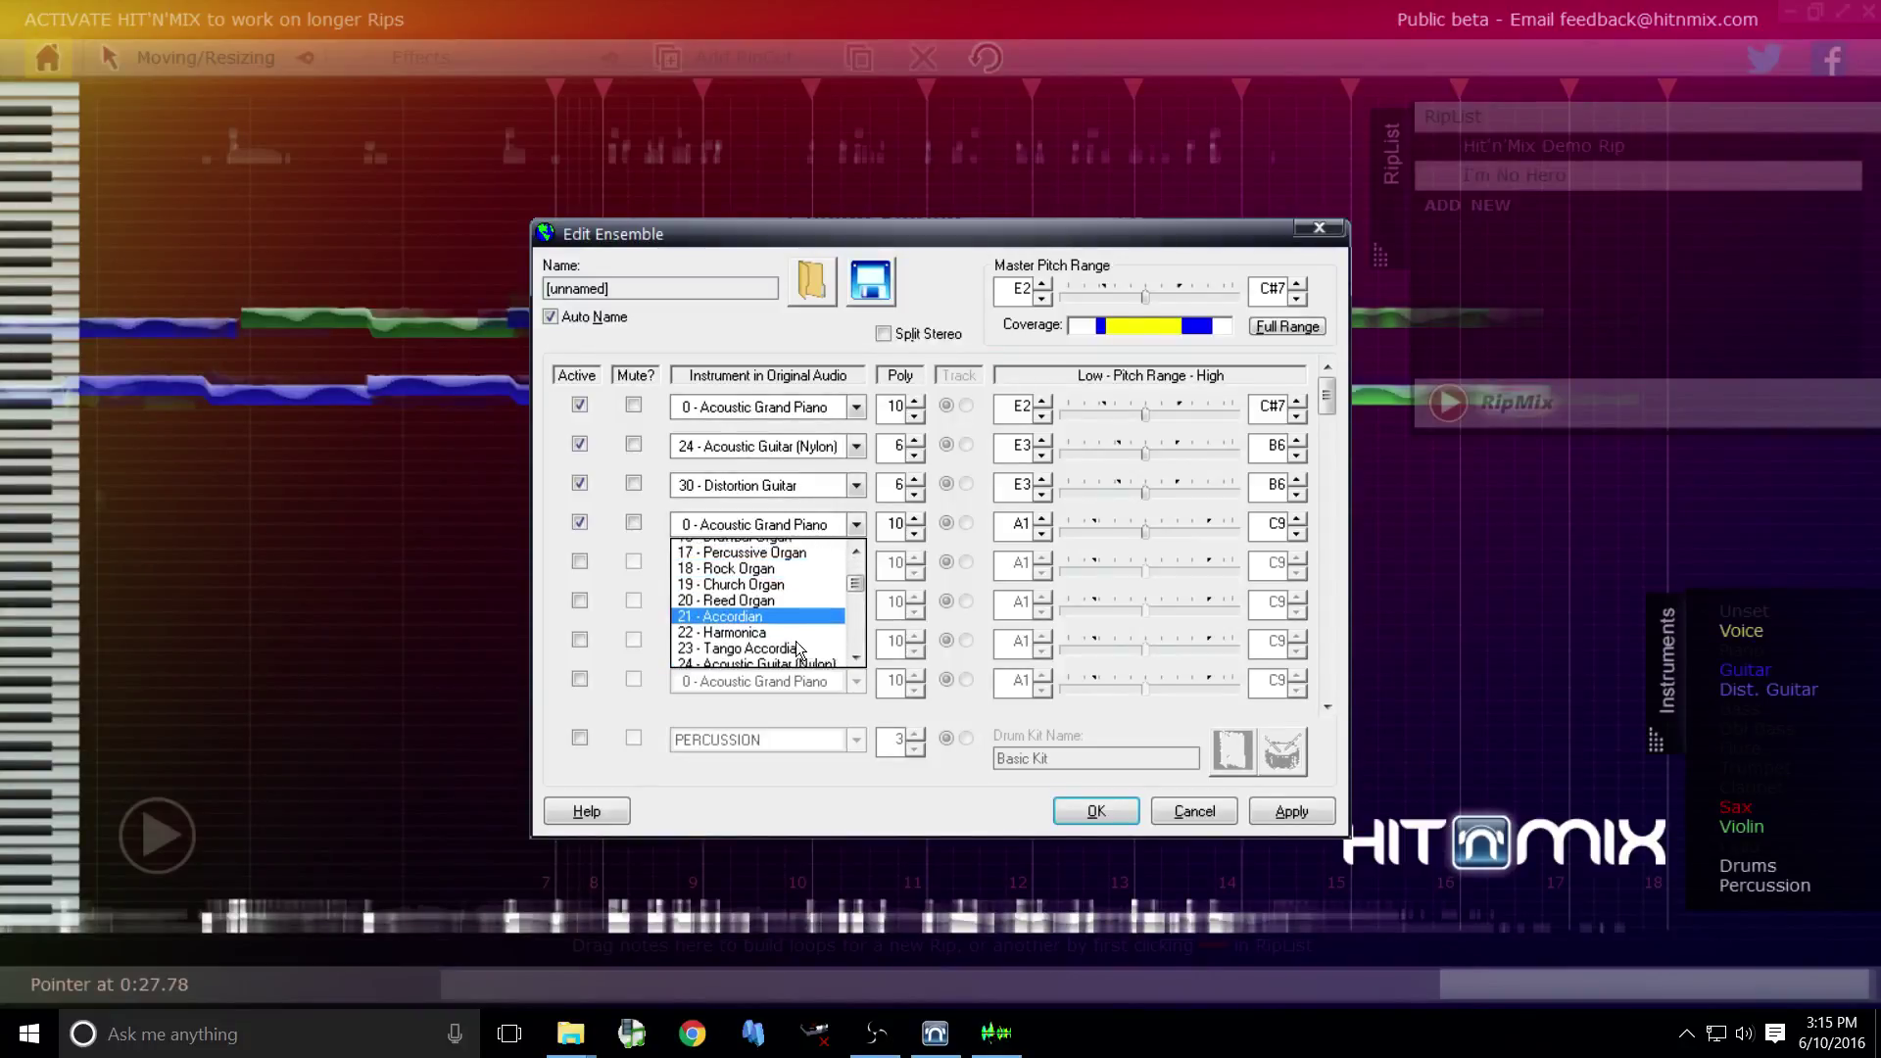
scroll(796, 641, up, 1)
scroll(796, 641, down, 1)
click(762, 627)
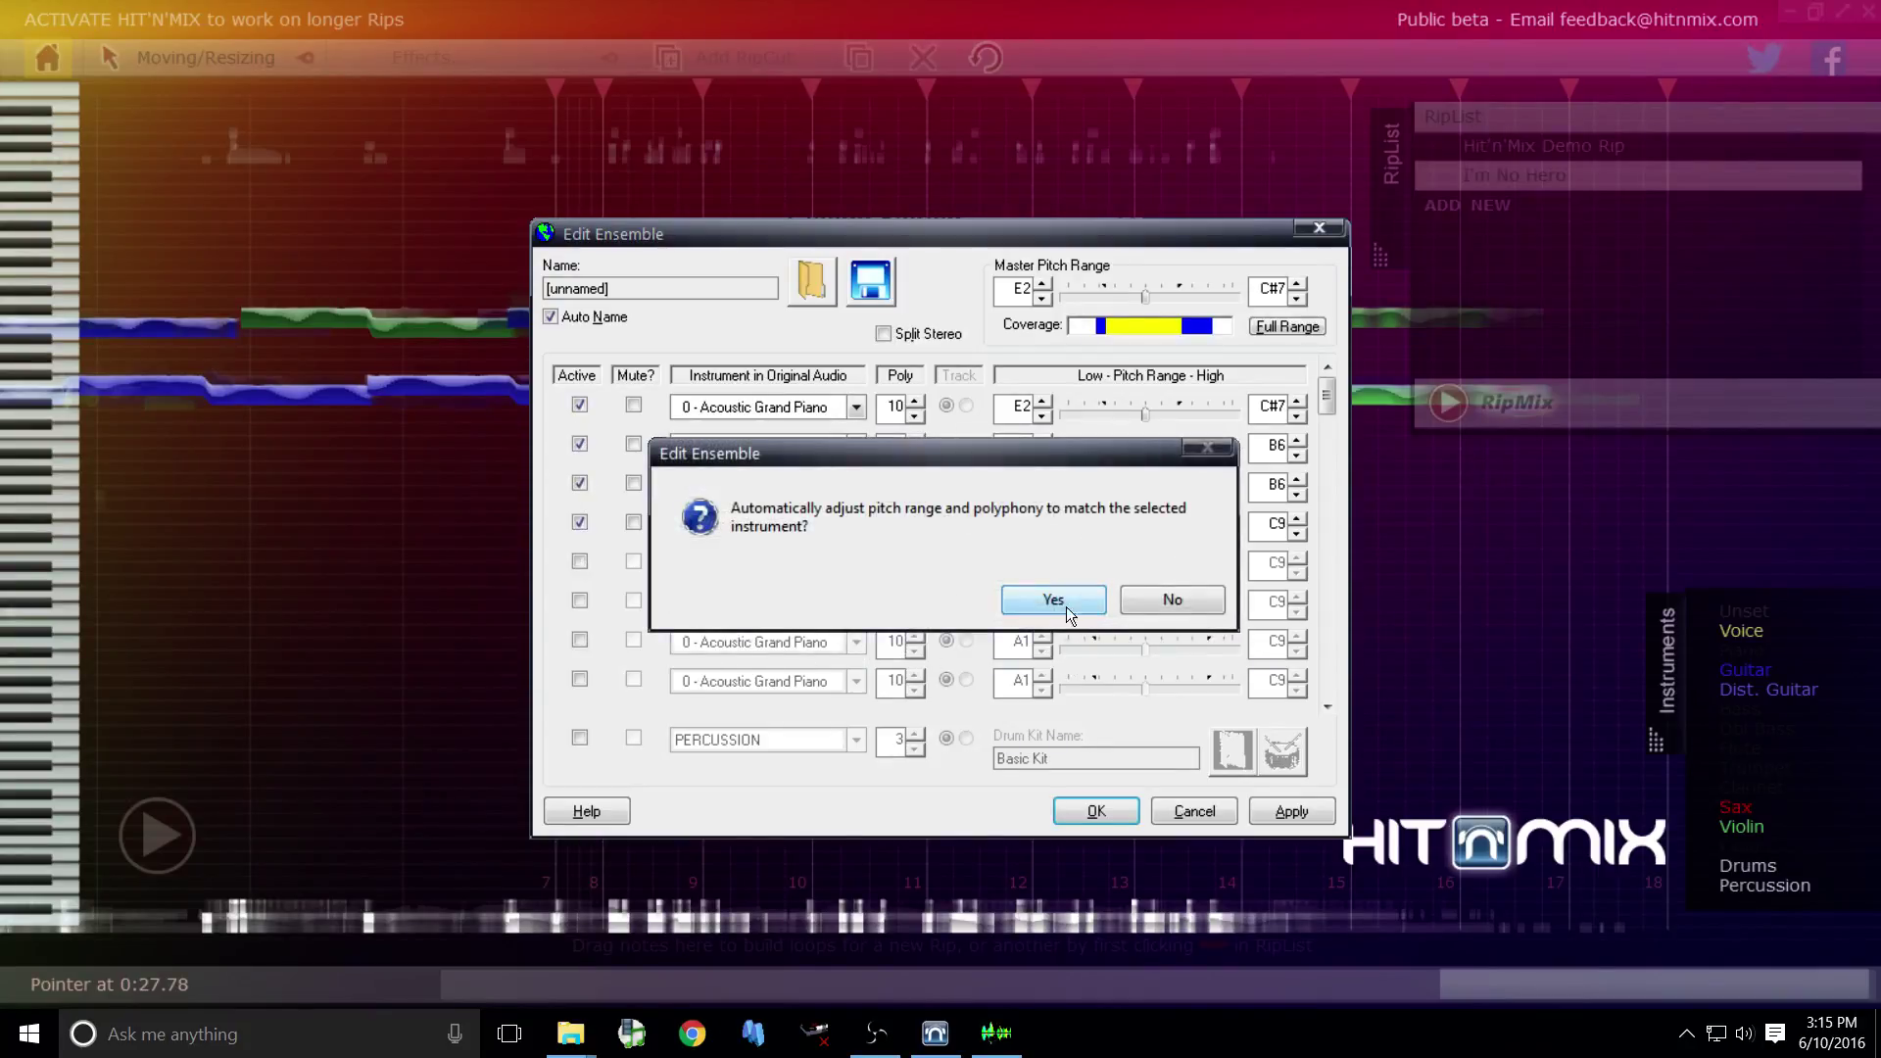
click(1032, 586)
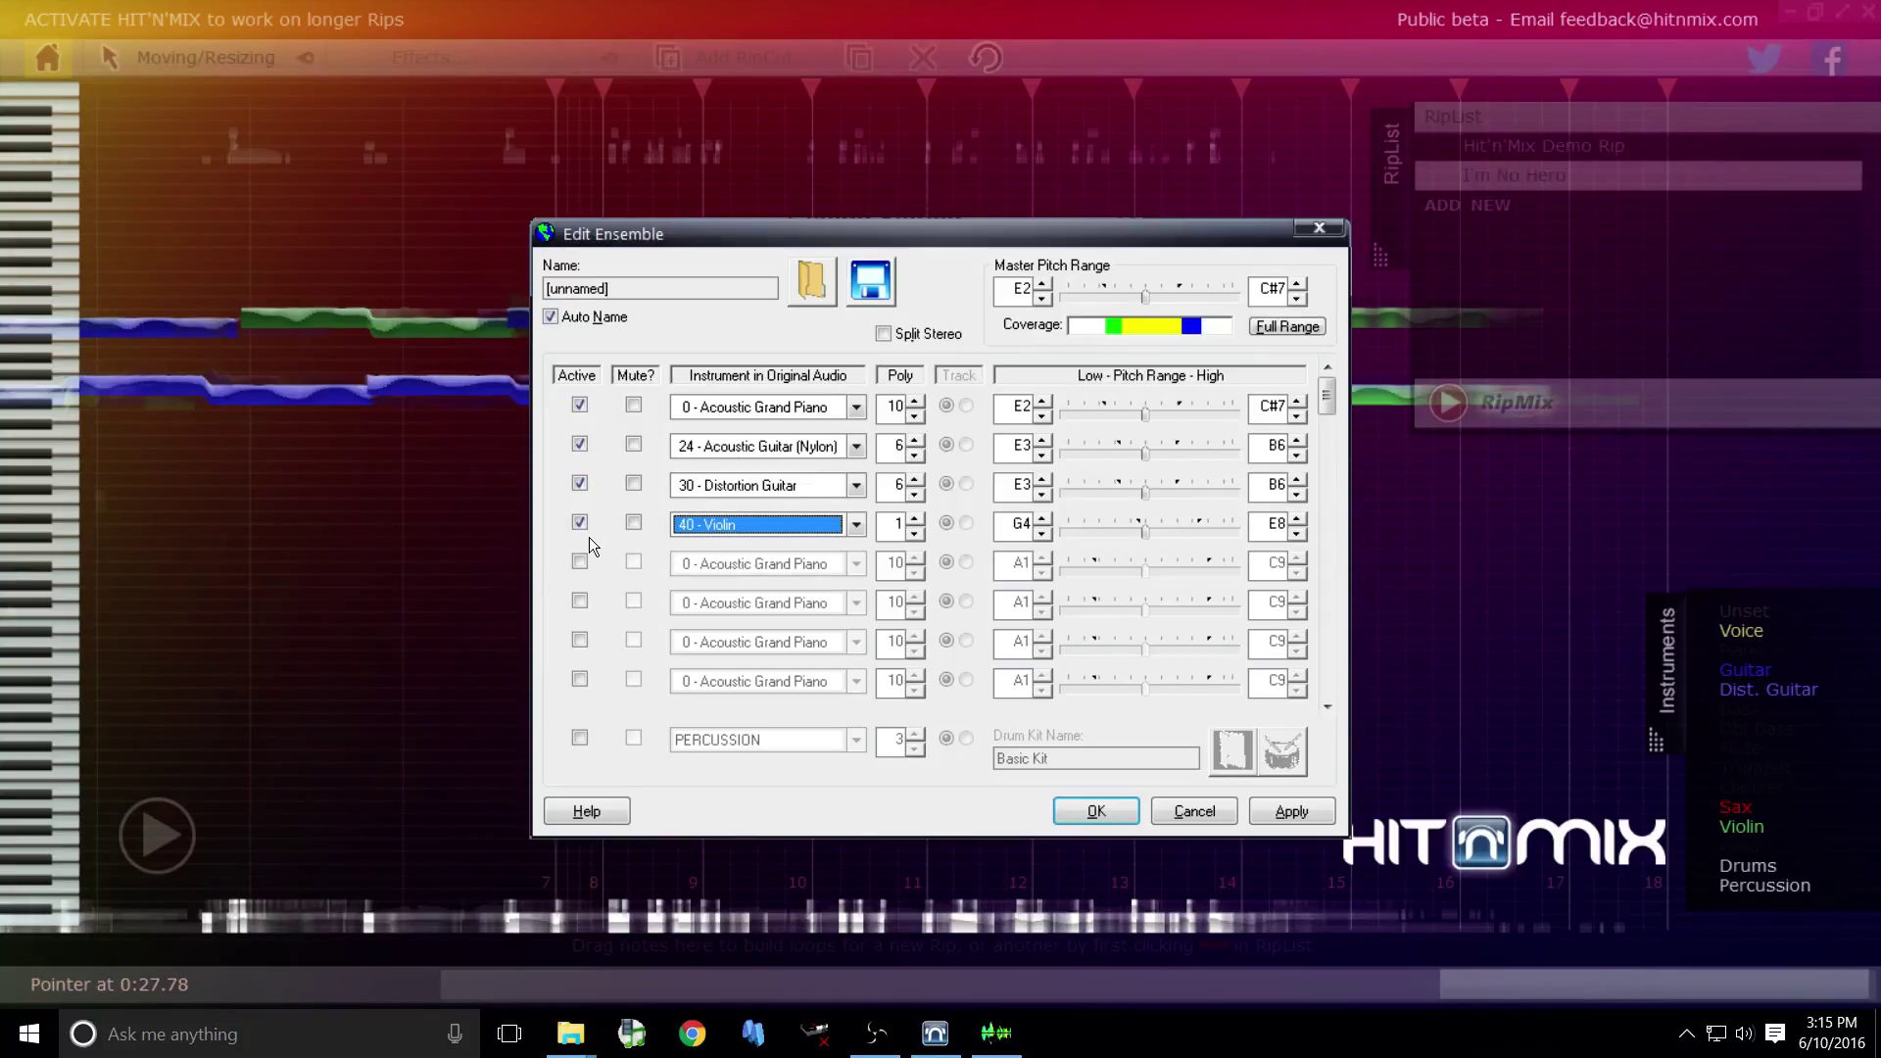
Activate part five as 64 - Soprano Sax, auto-adjusted to range G#4–D#7 with polyphony 1
click(579, 562)
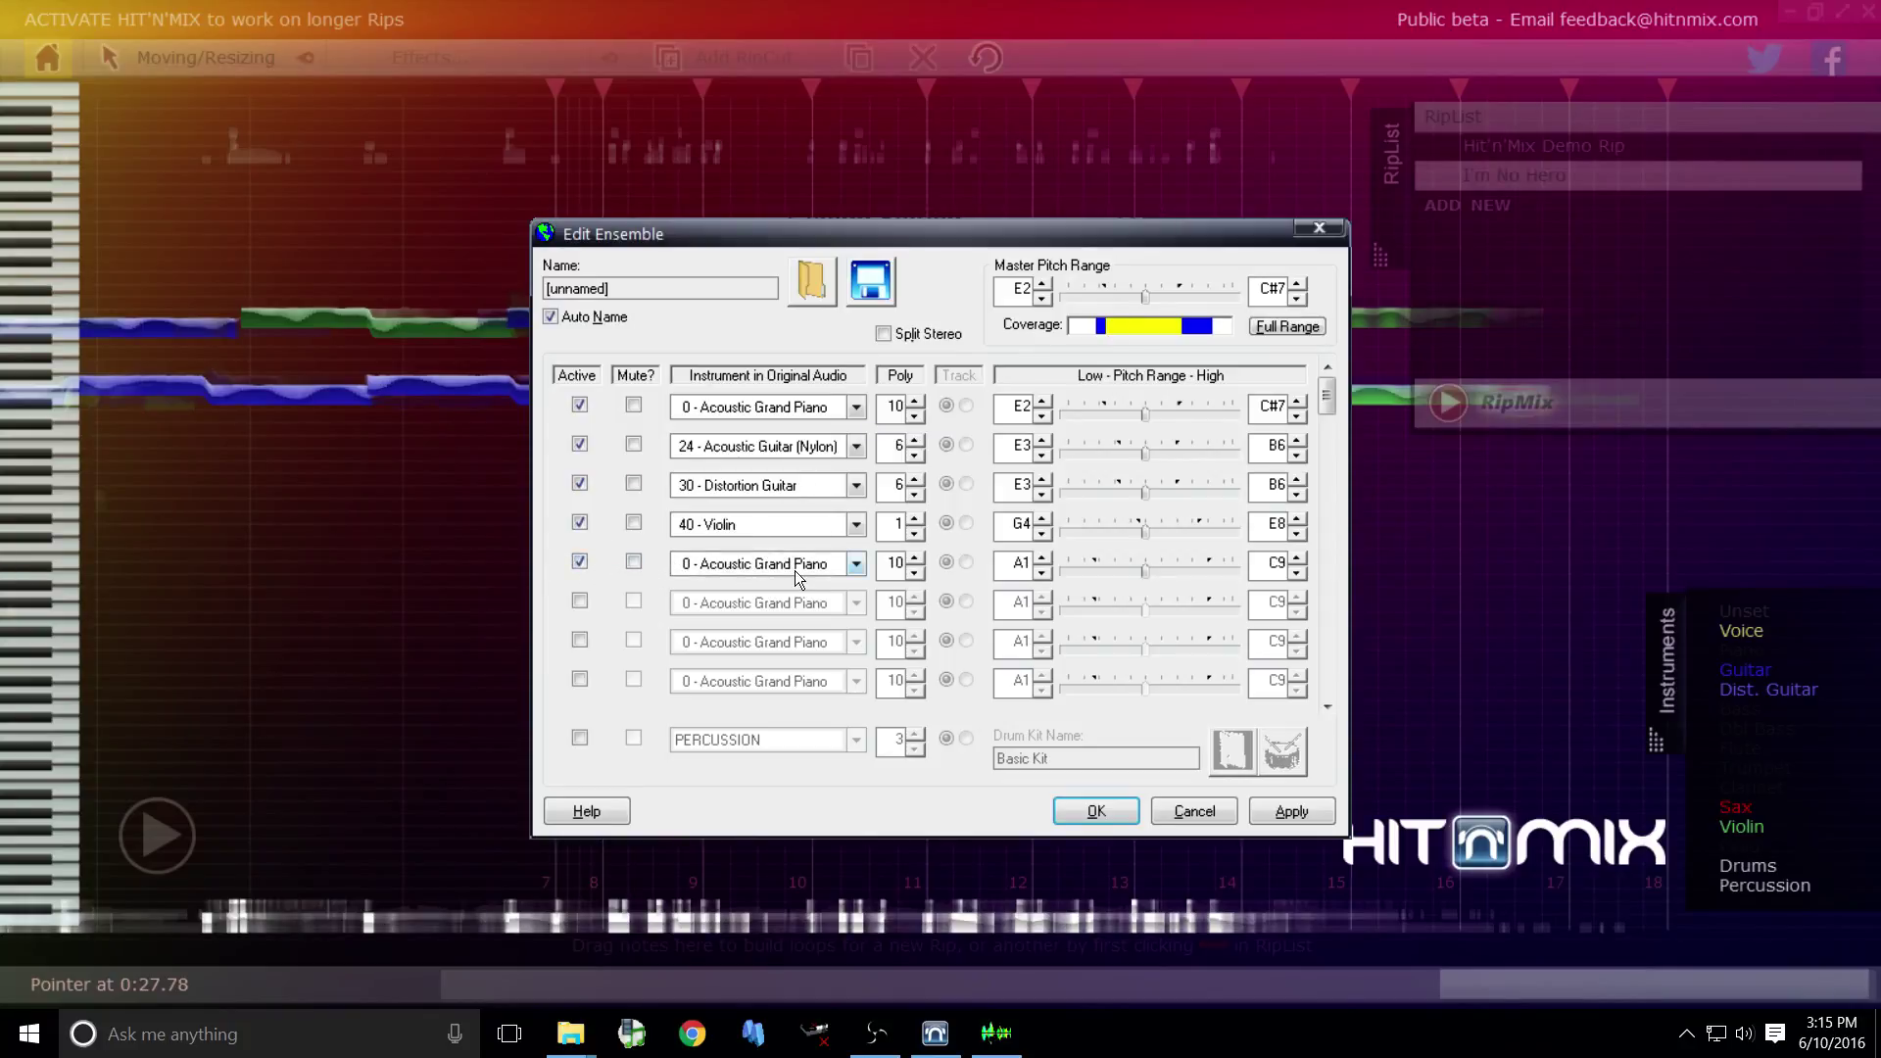
click(795, 570)
scroll(790, 651, down, 9)
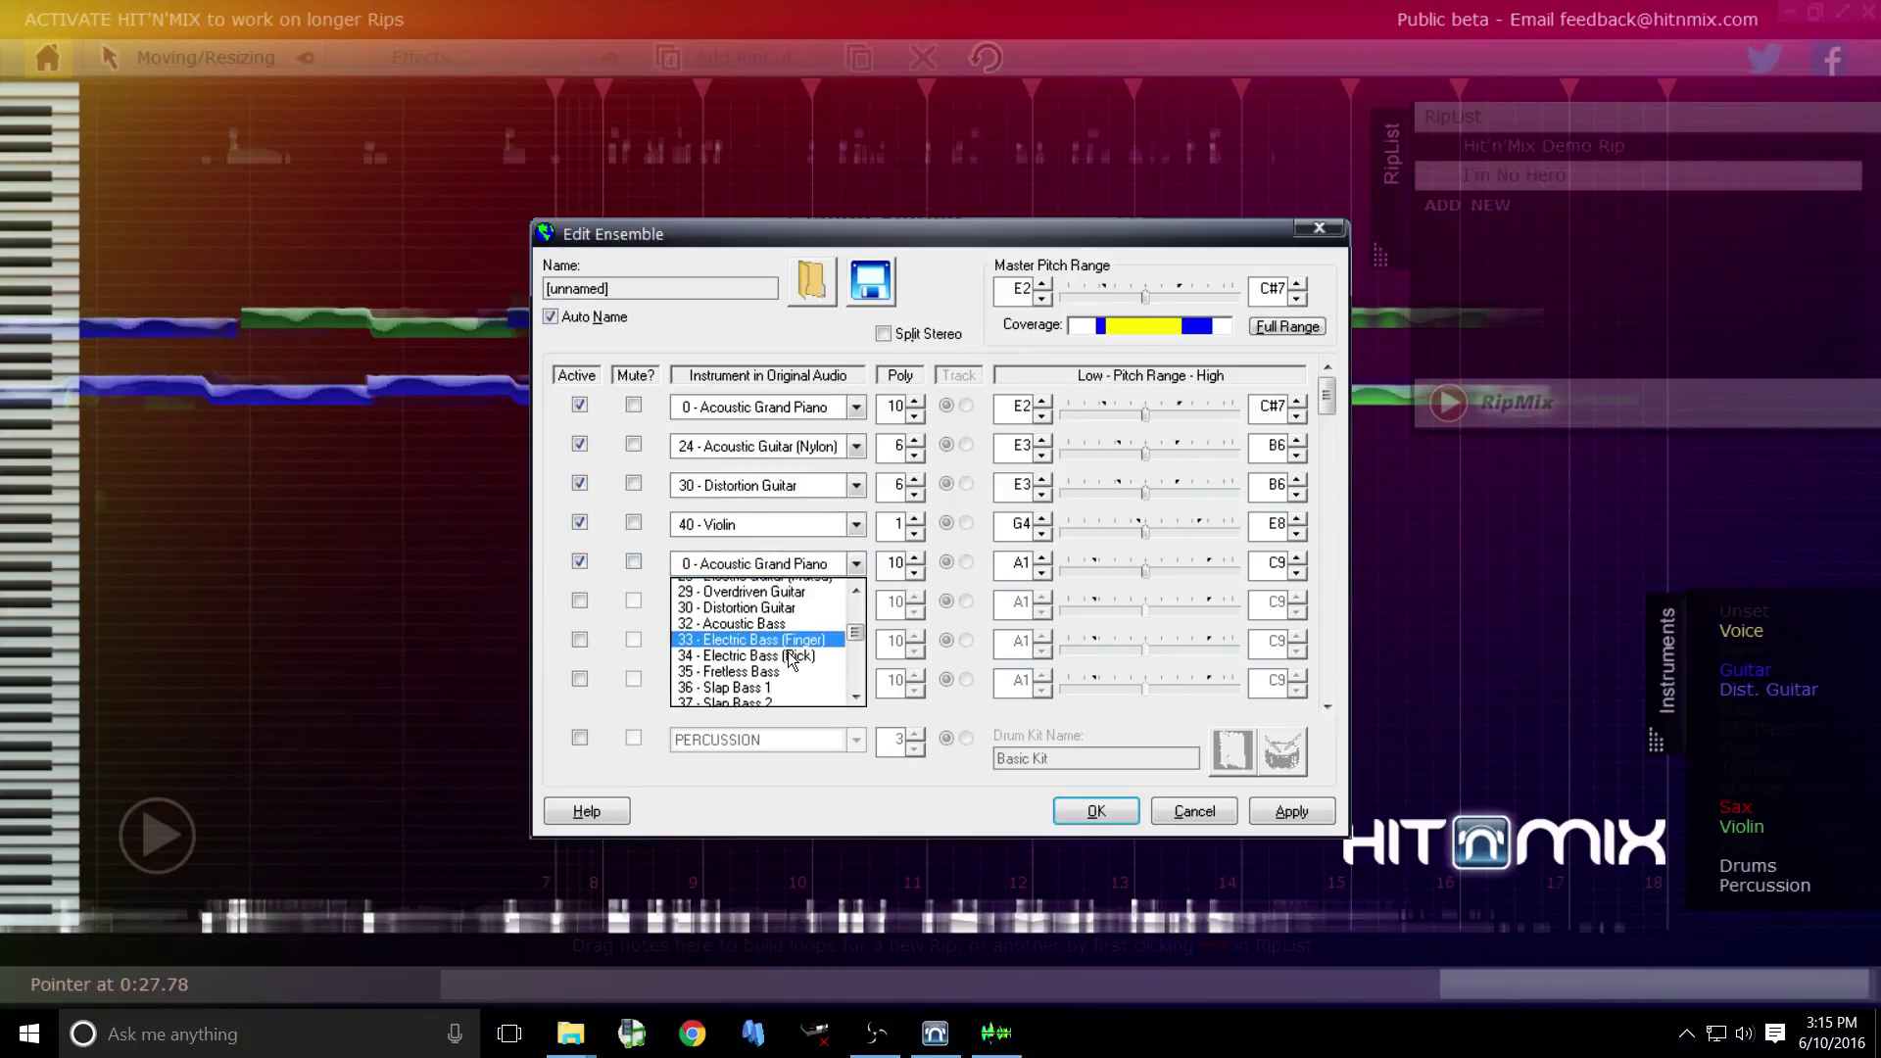
scroll(790, 654, down, 3)
scroll(790, 654, up, 3)
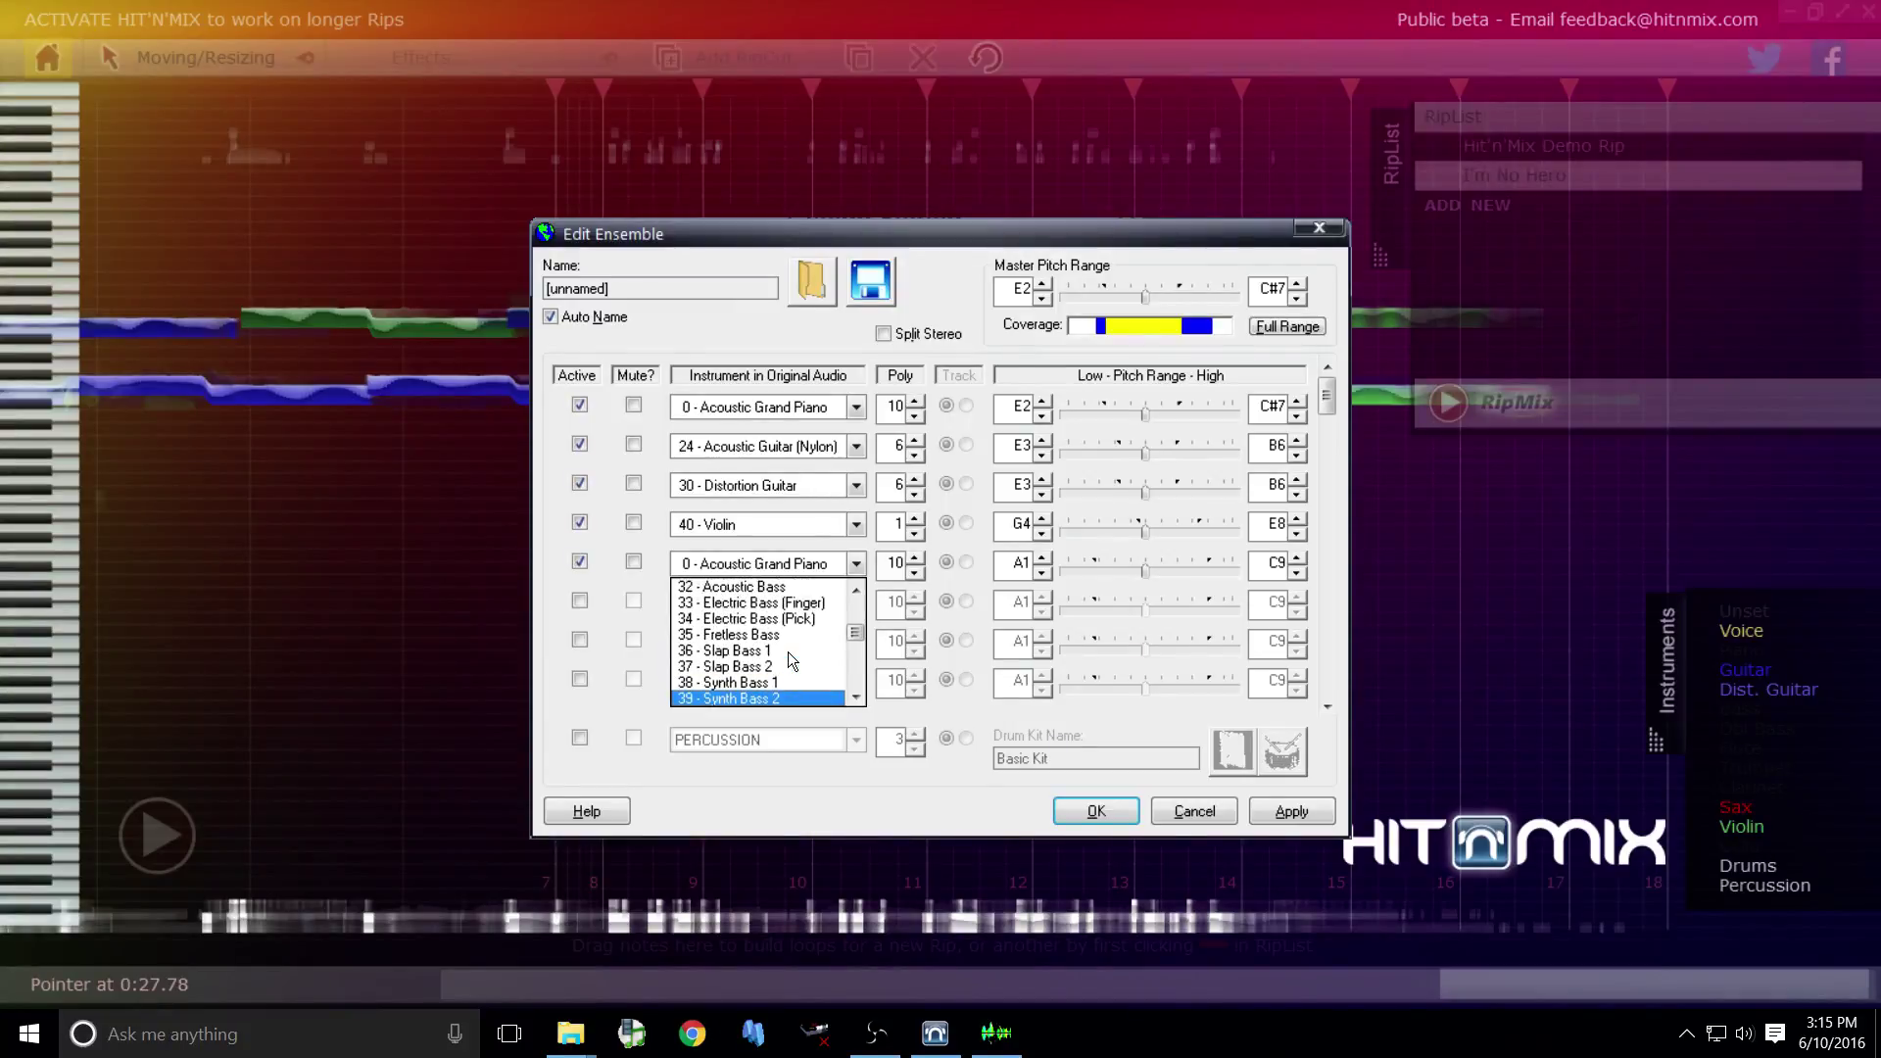
scroll(789, 655, up, 4)
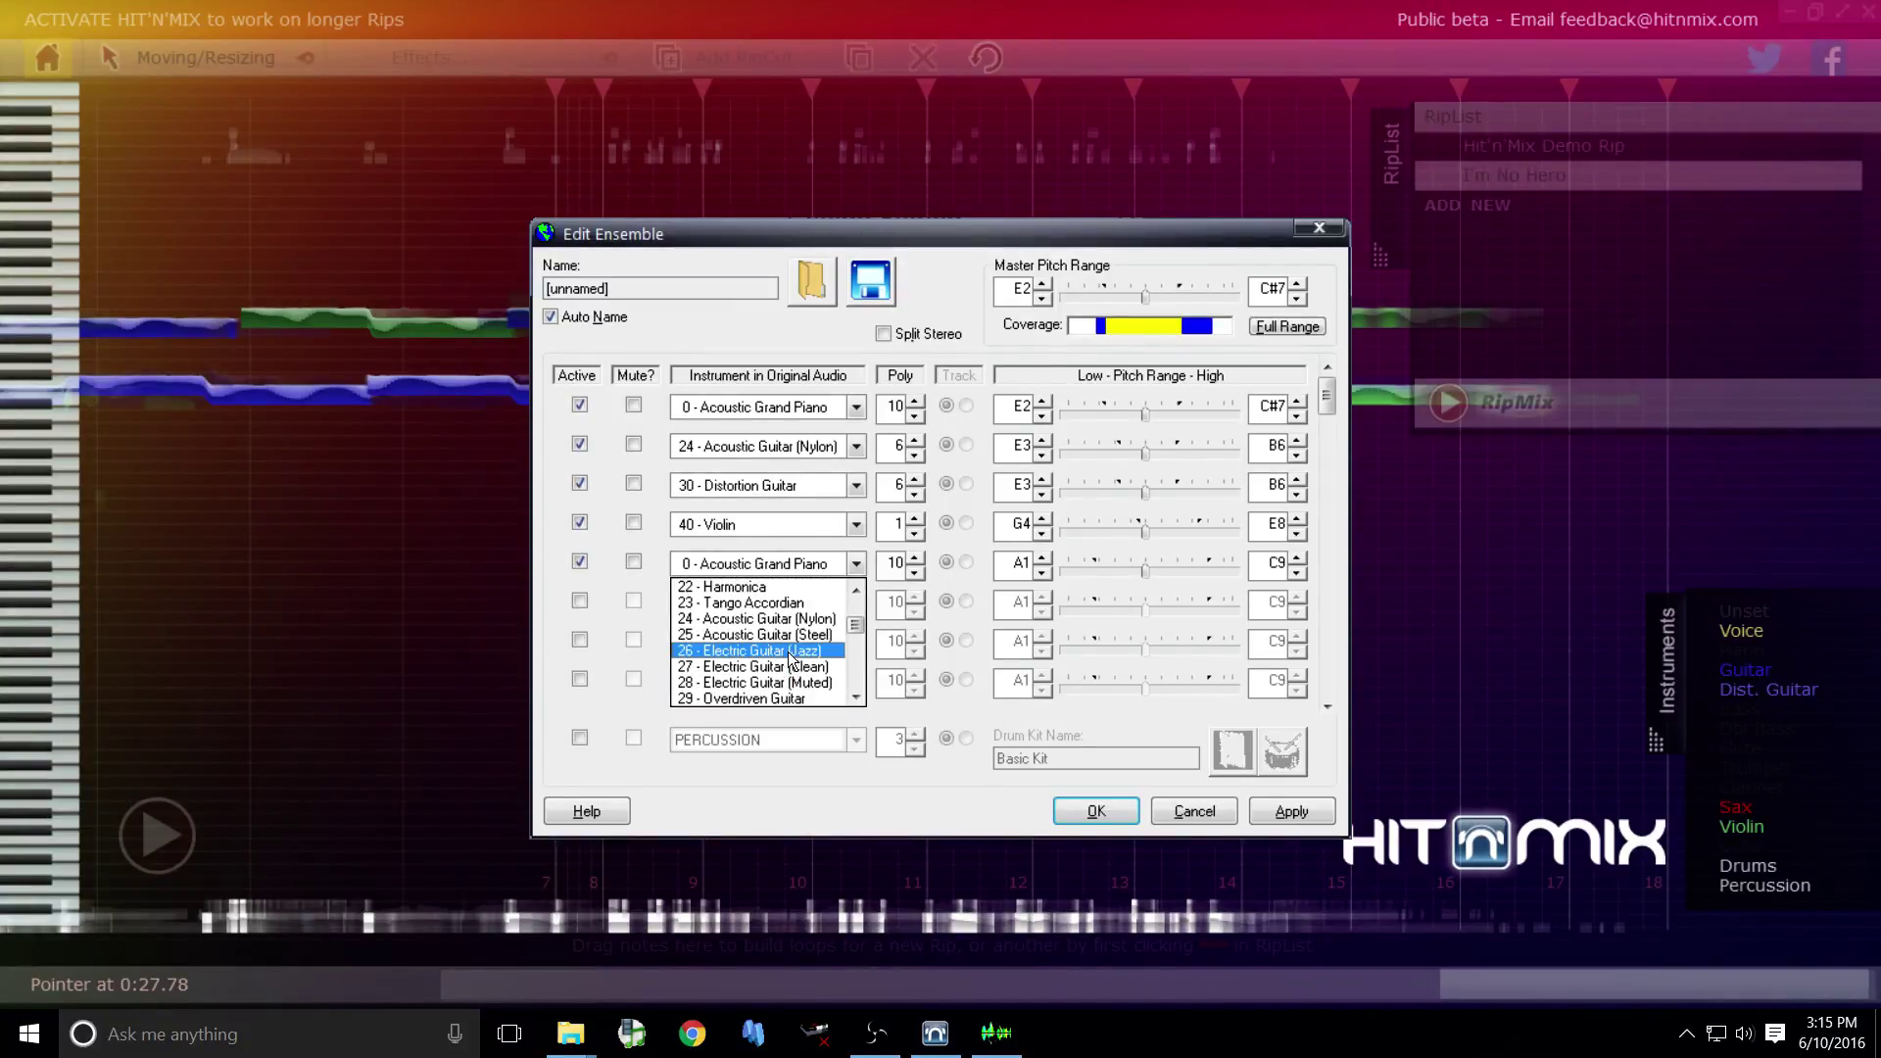
scroll(791, 659, up, 1)
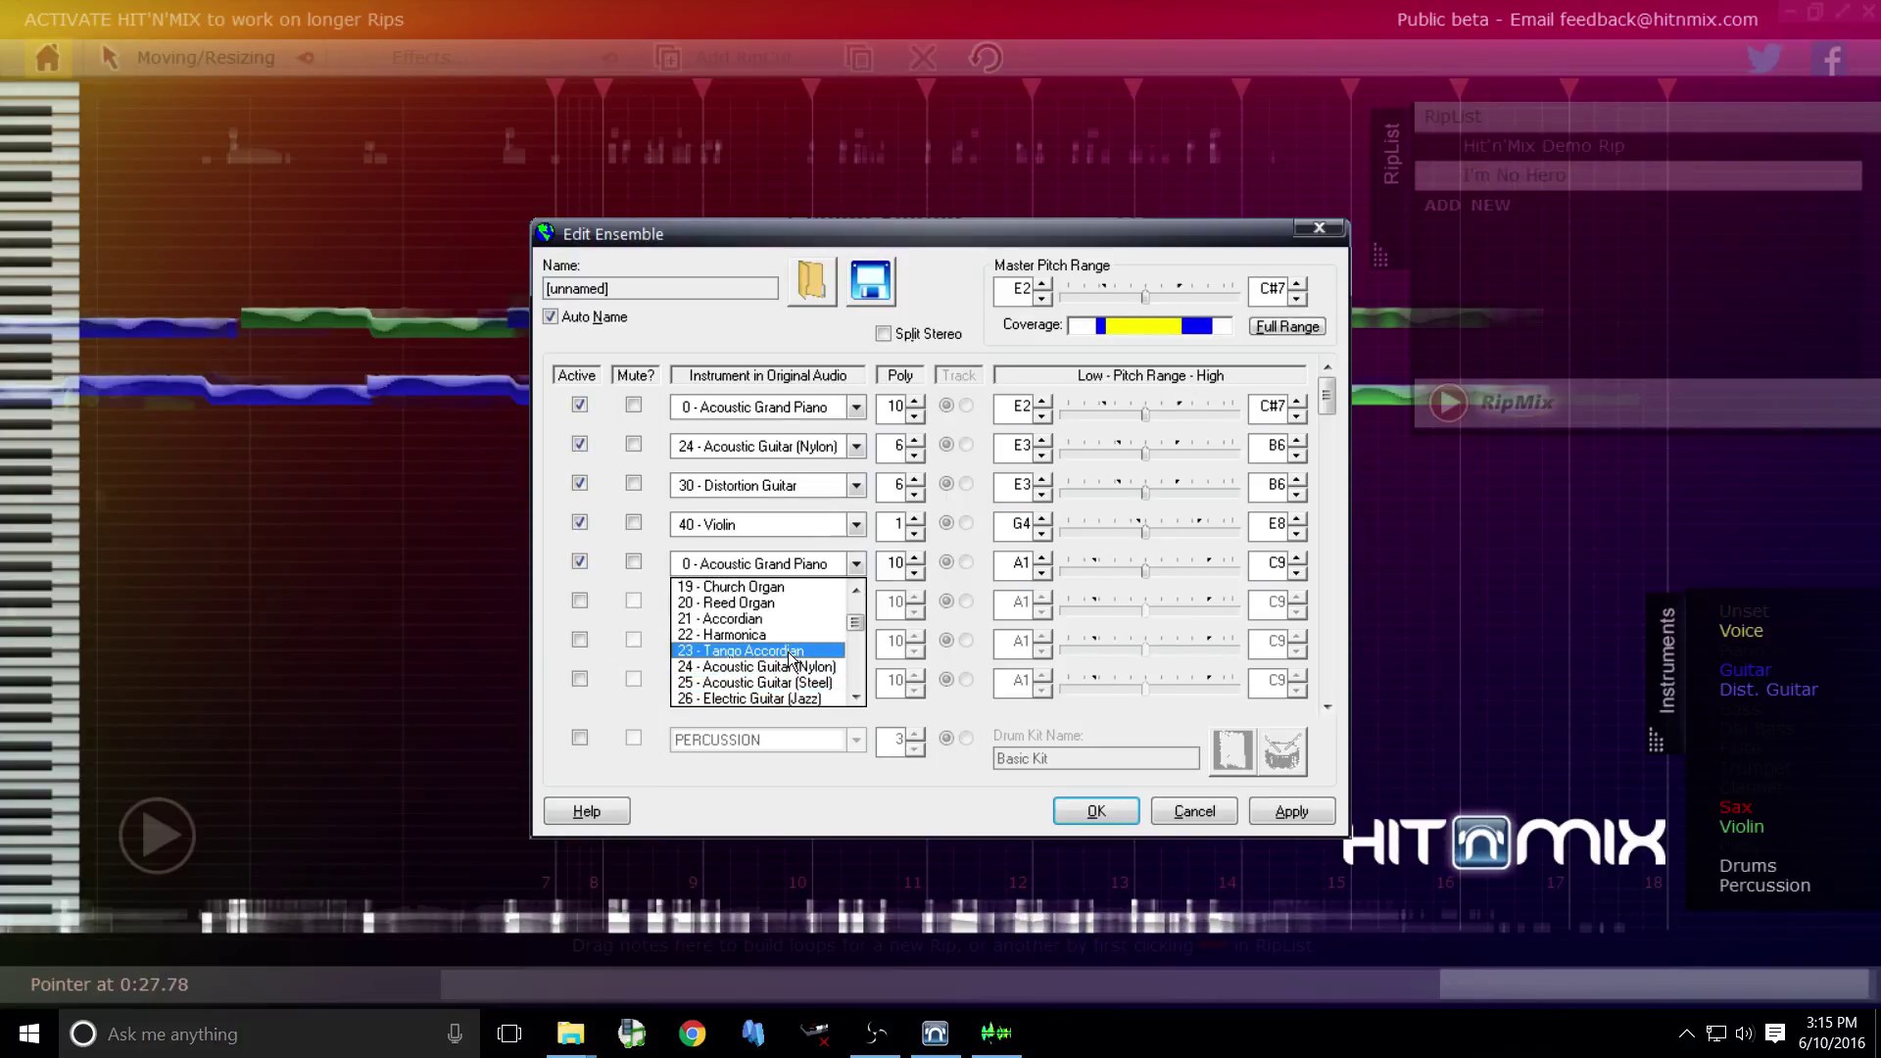
scroll(789, 653, up, 2)
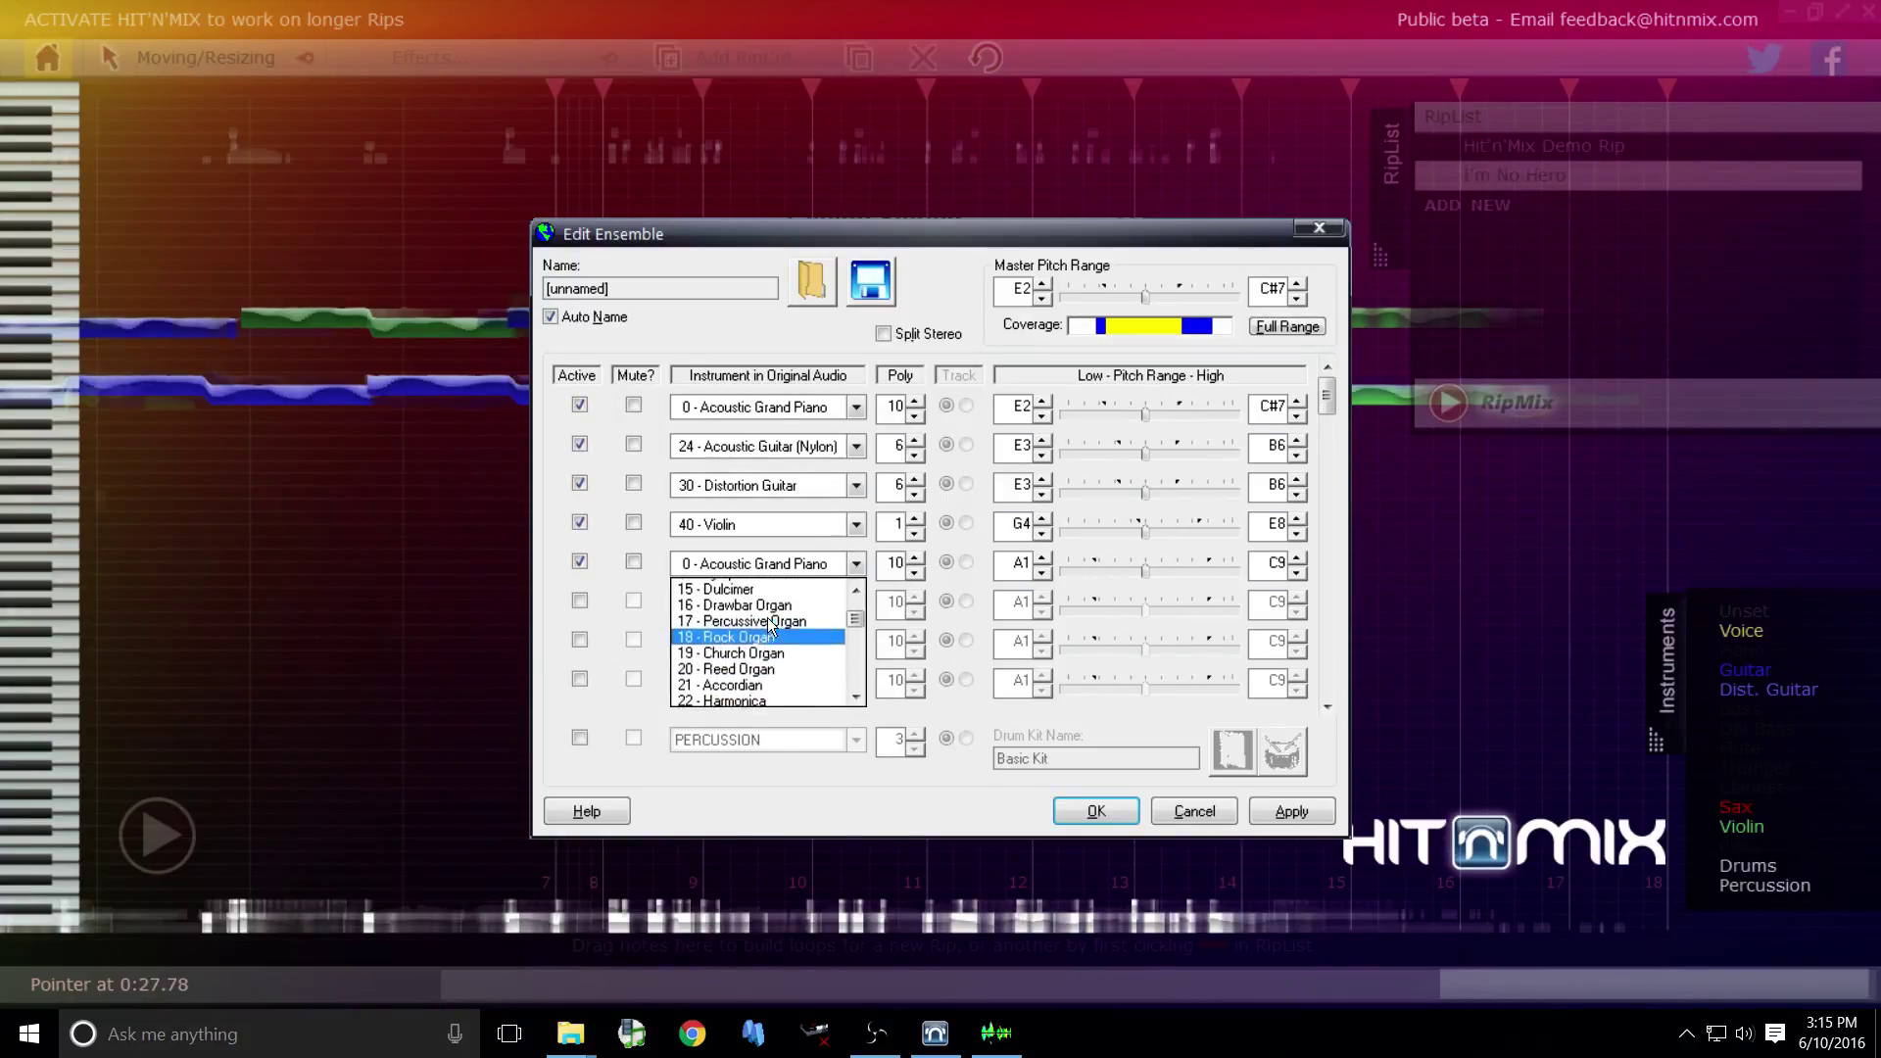
scroll(769, 624, up, 3)
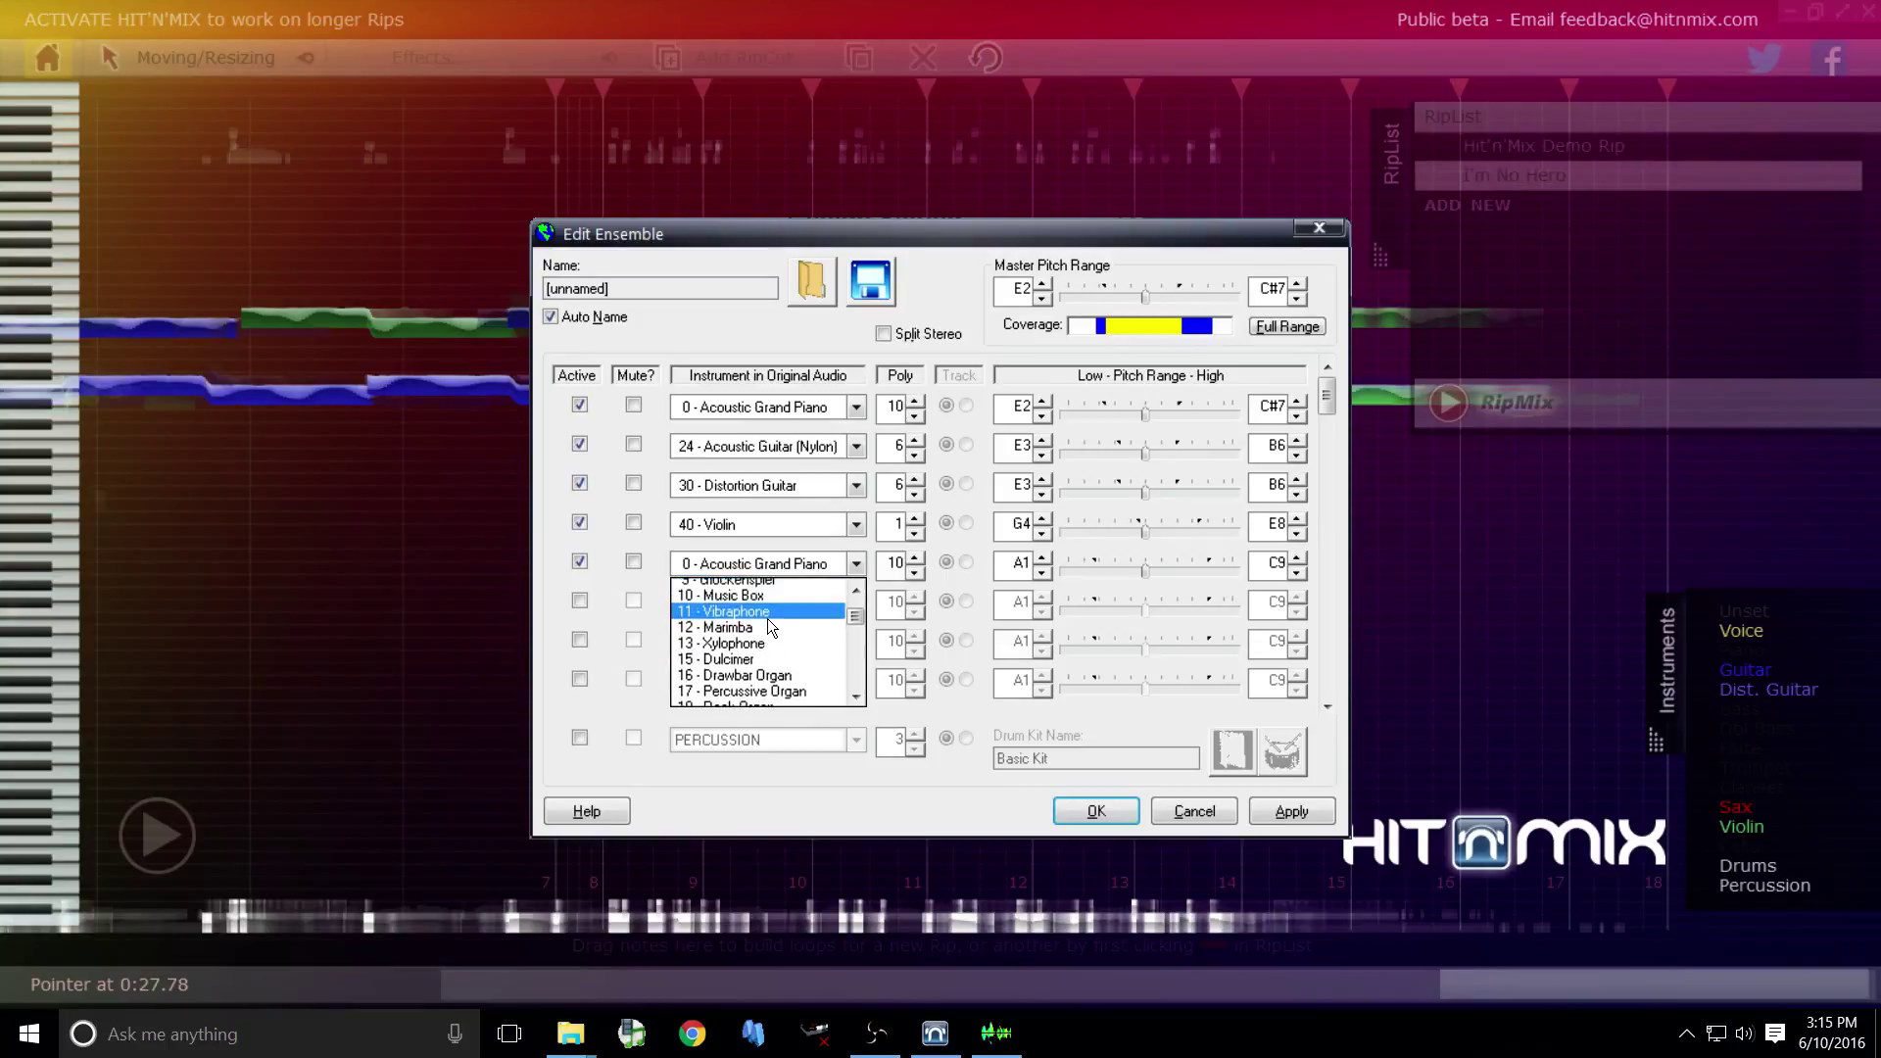
scroll(767, 623, up, 3)
scroll(770, 627, down, 5)
scroll(770, 632, down, 5)
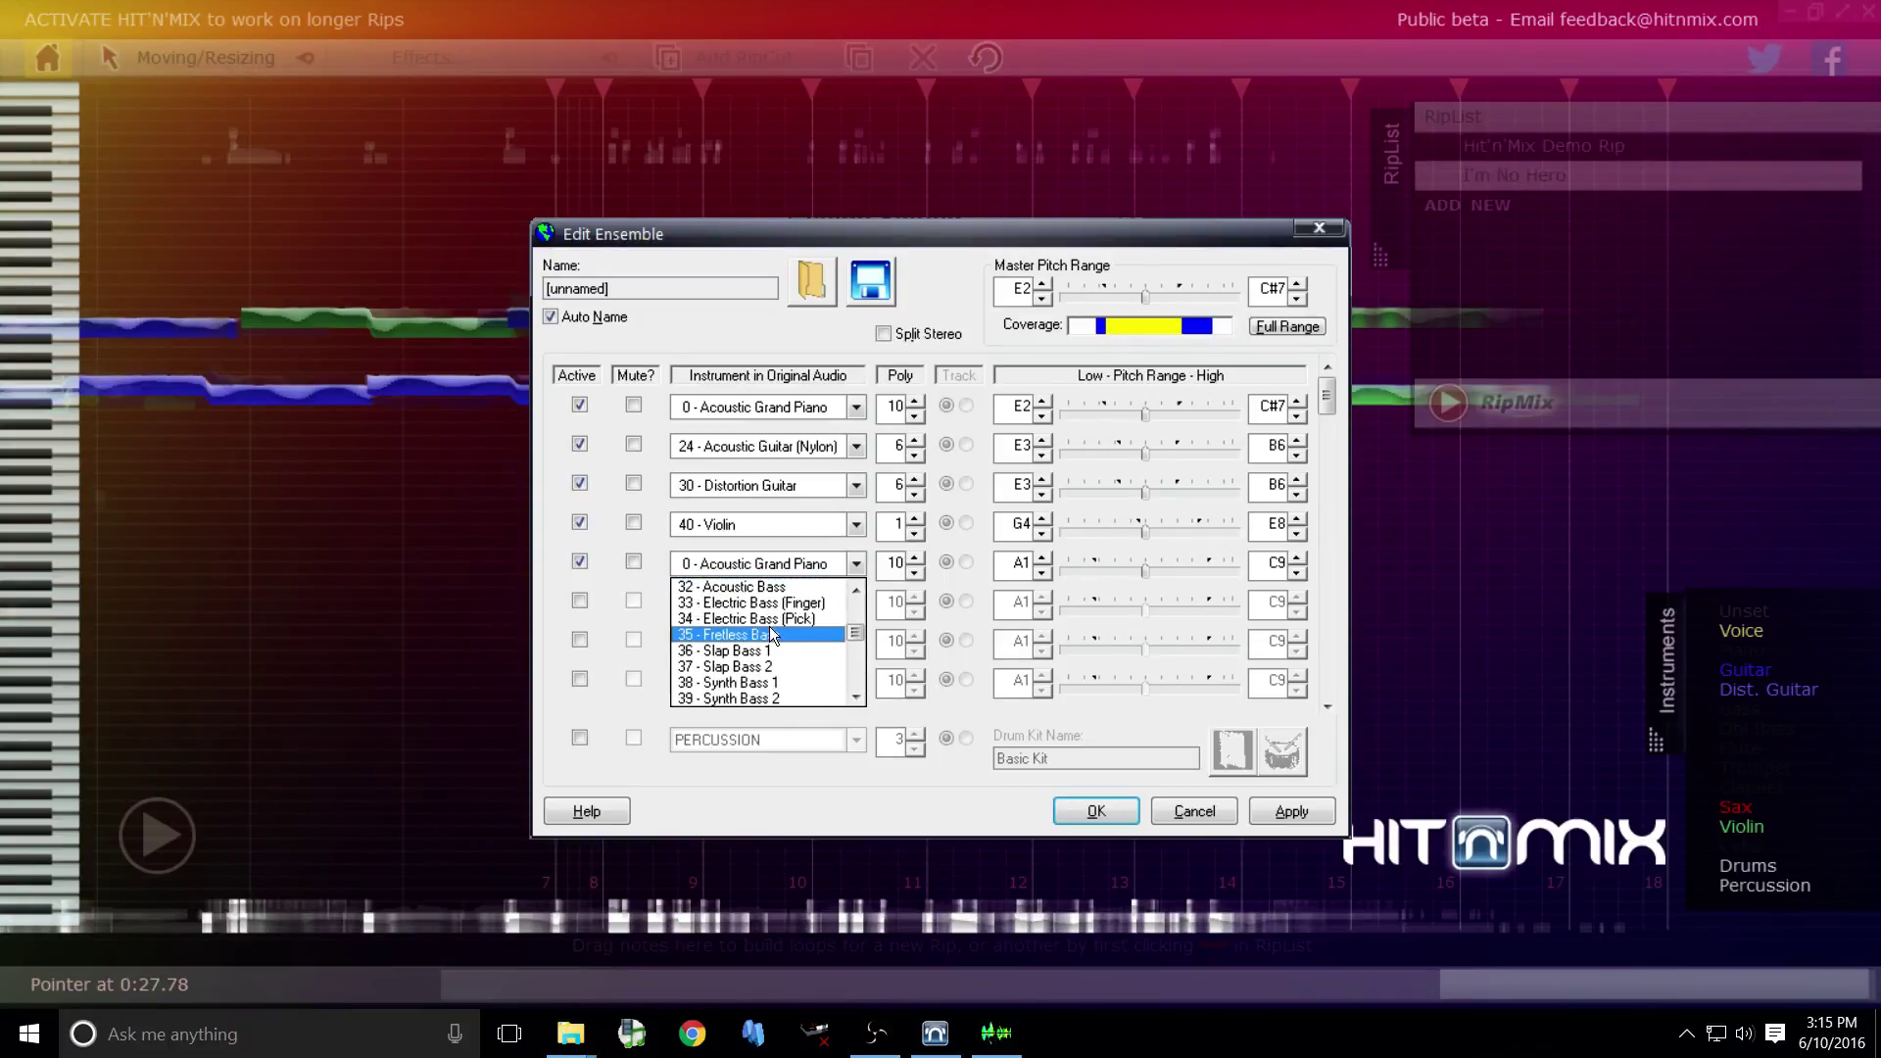
scroll(770, 631, down, 3)
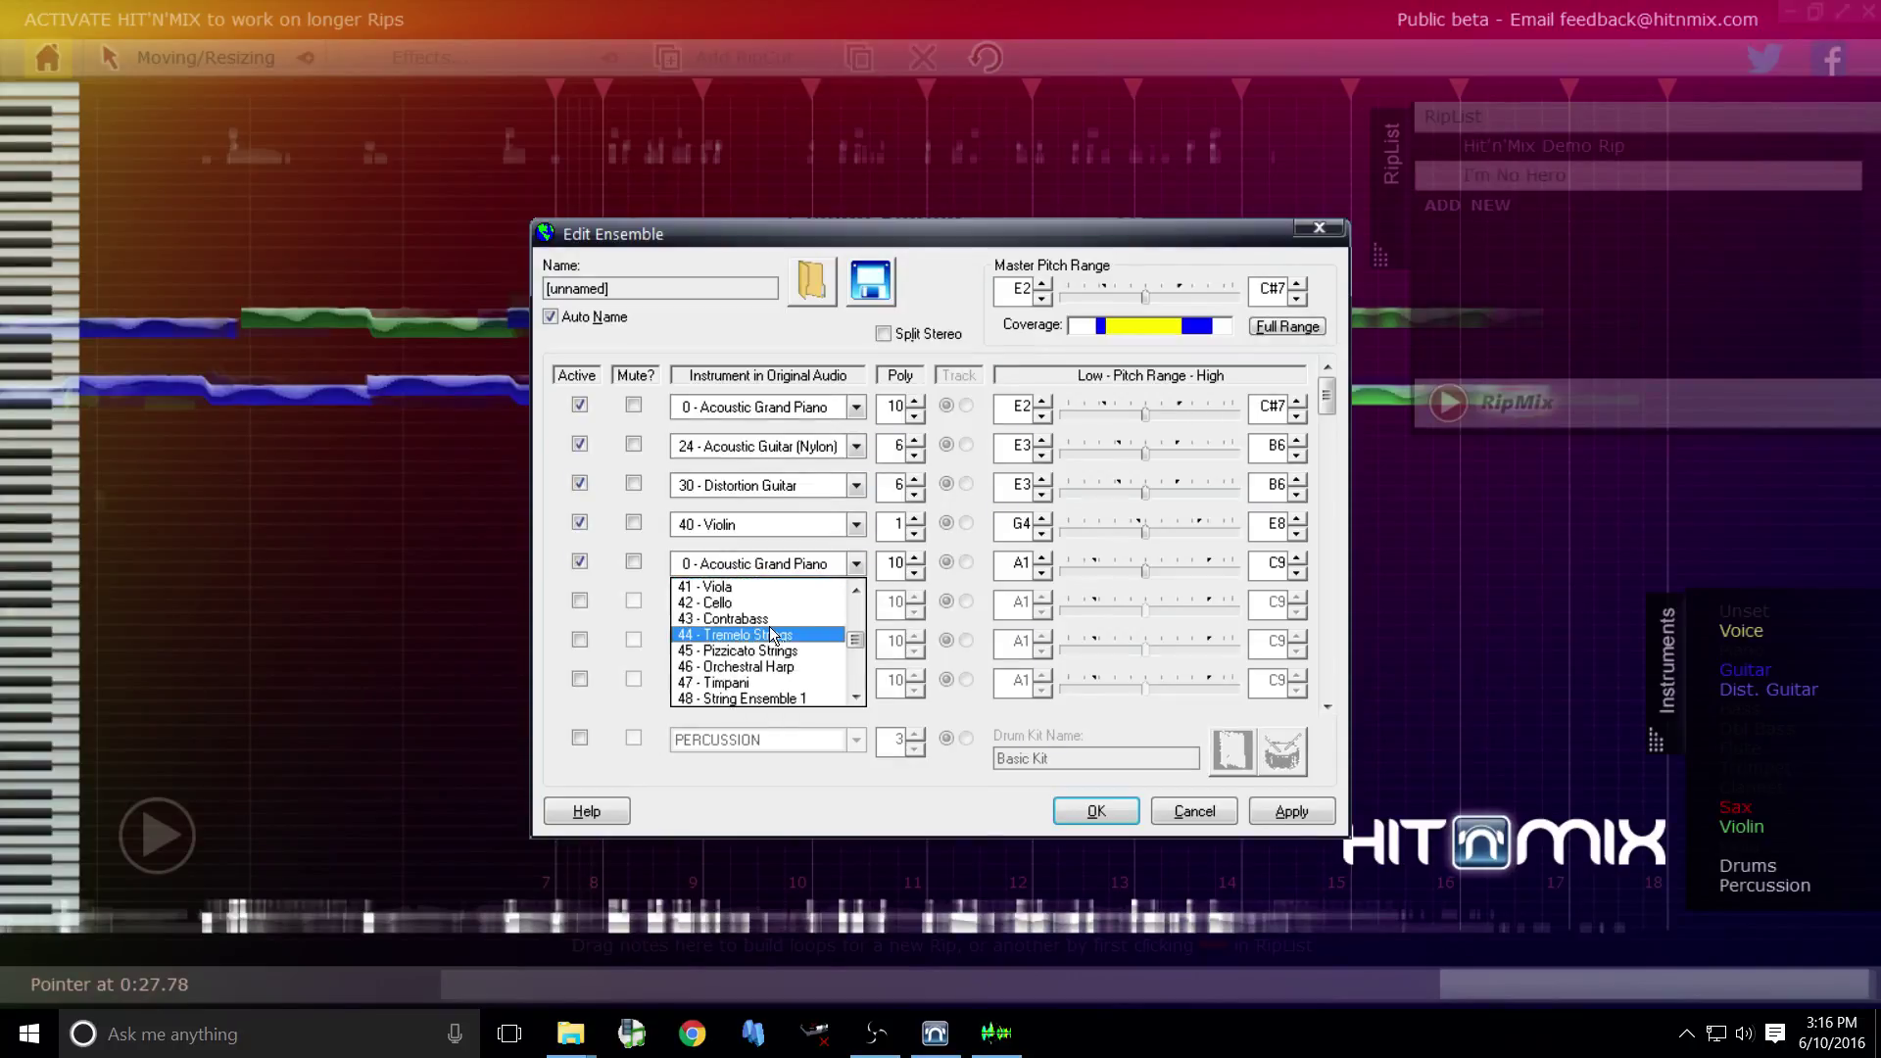
scroll(770, 632, down, 3)
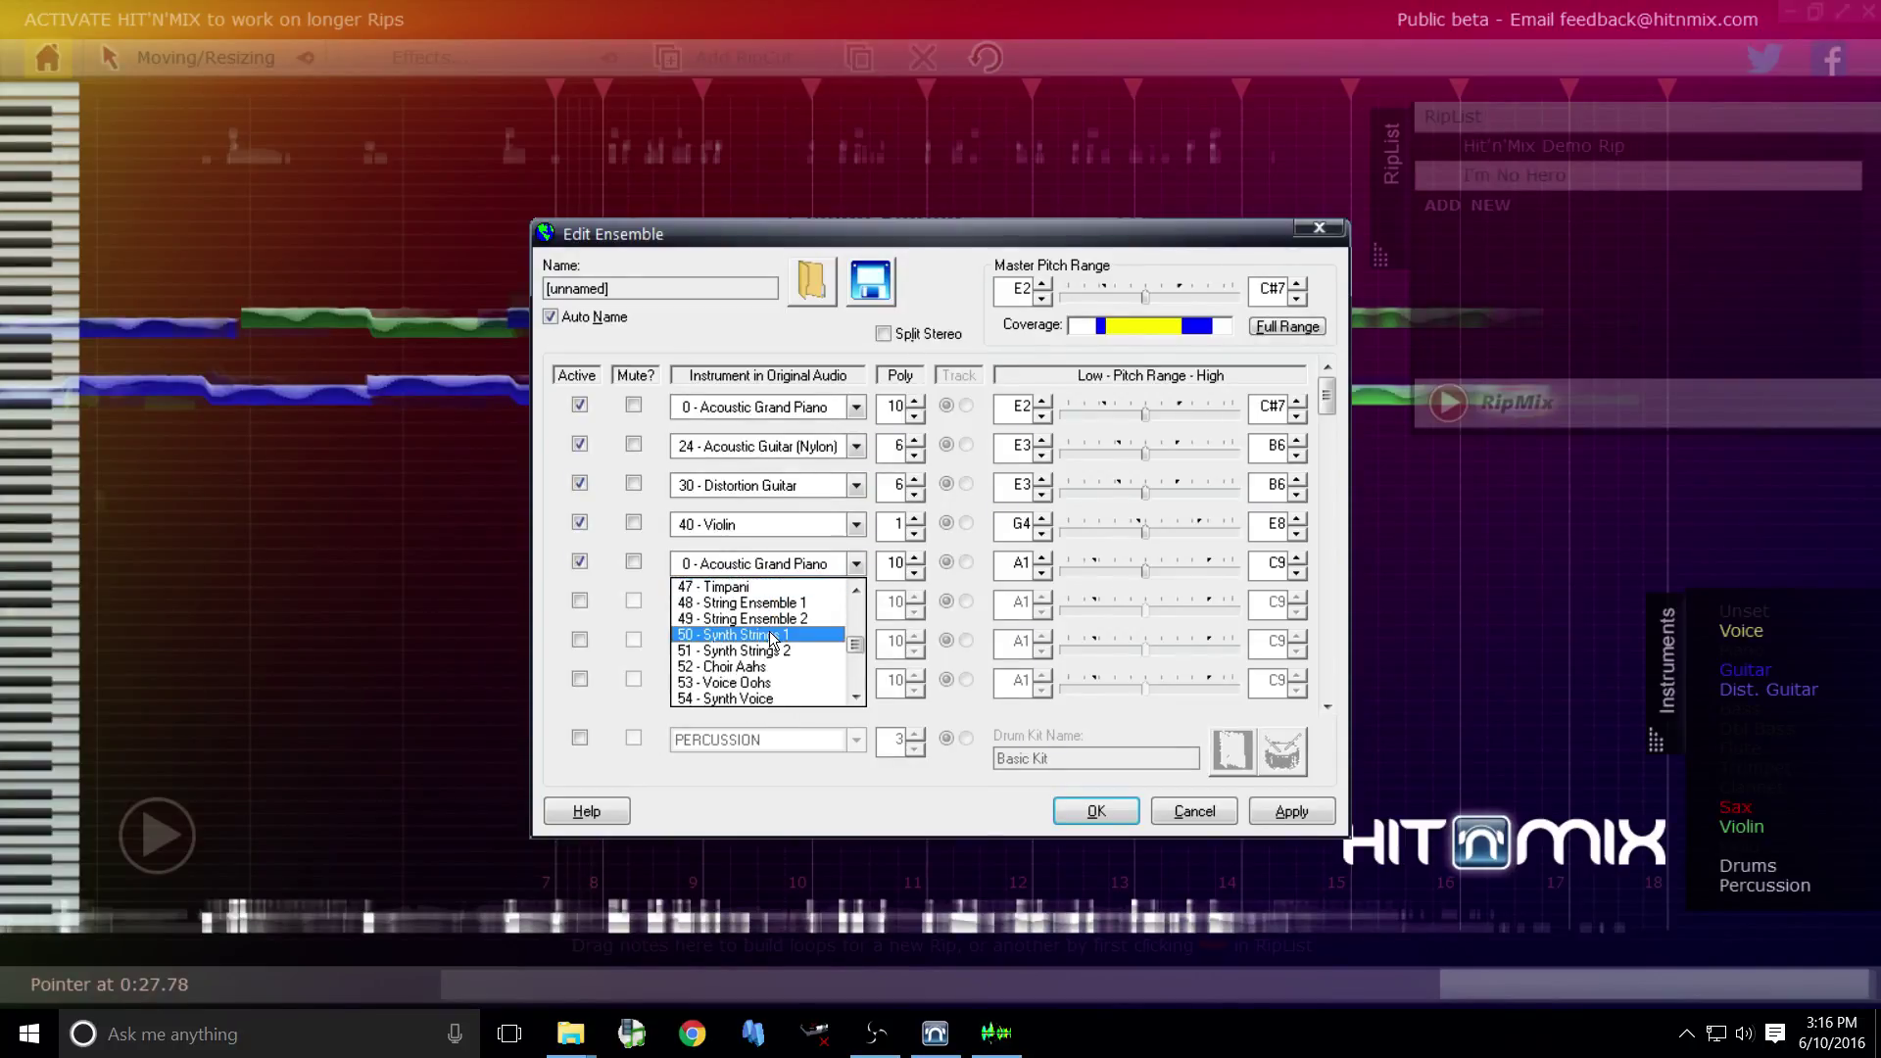
scroll(772, 637, down, 4)
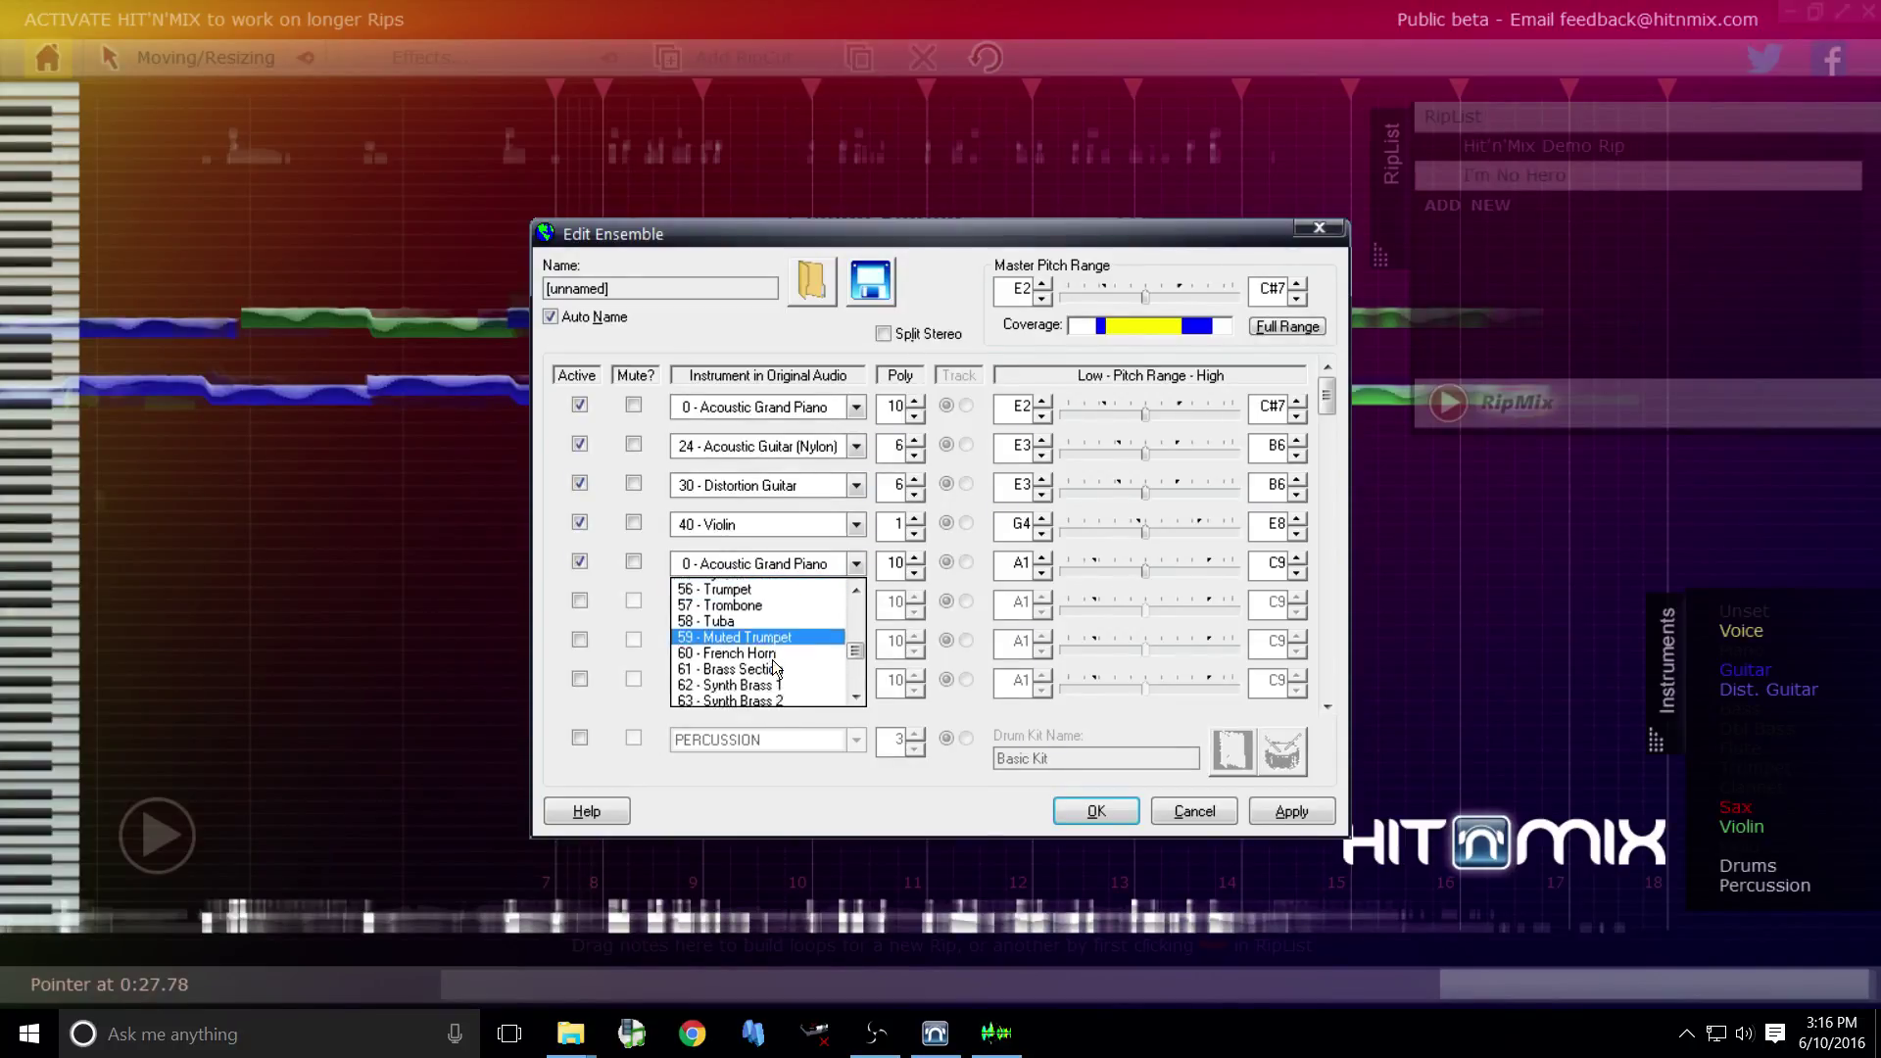
scroll(774, 666, down, 3)
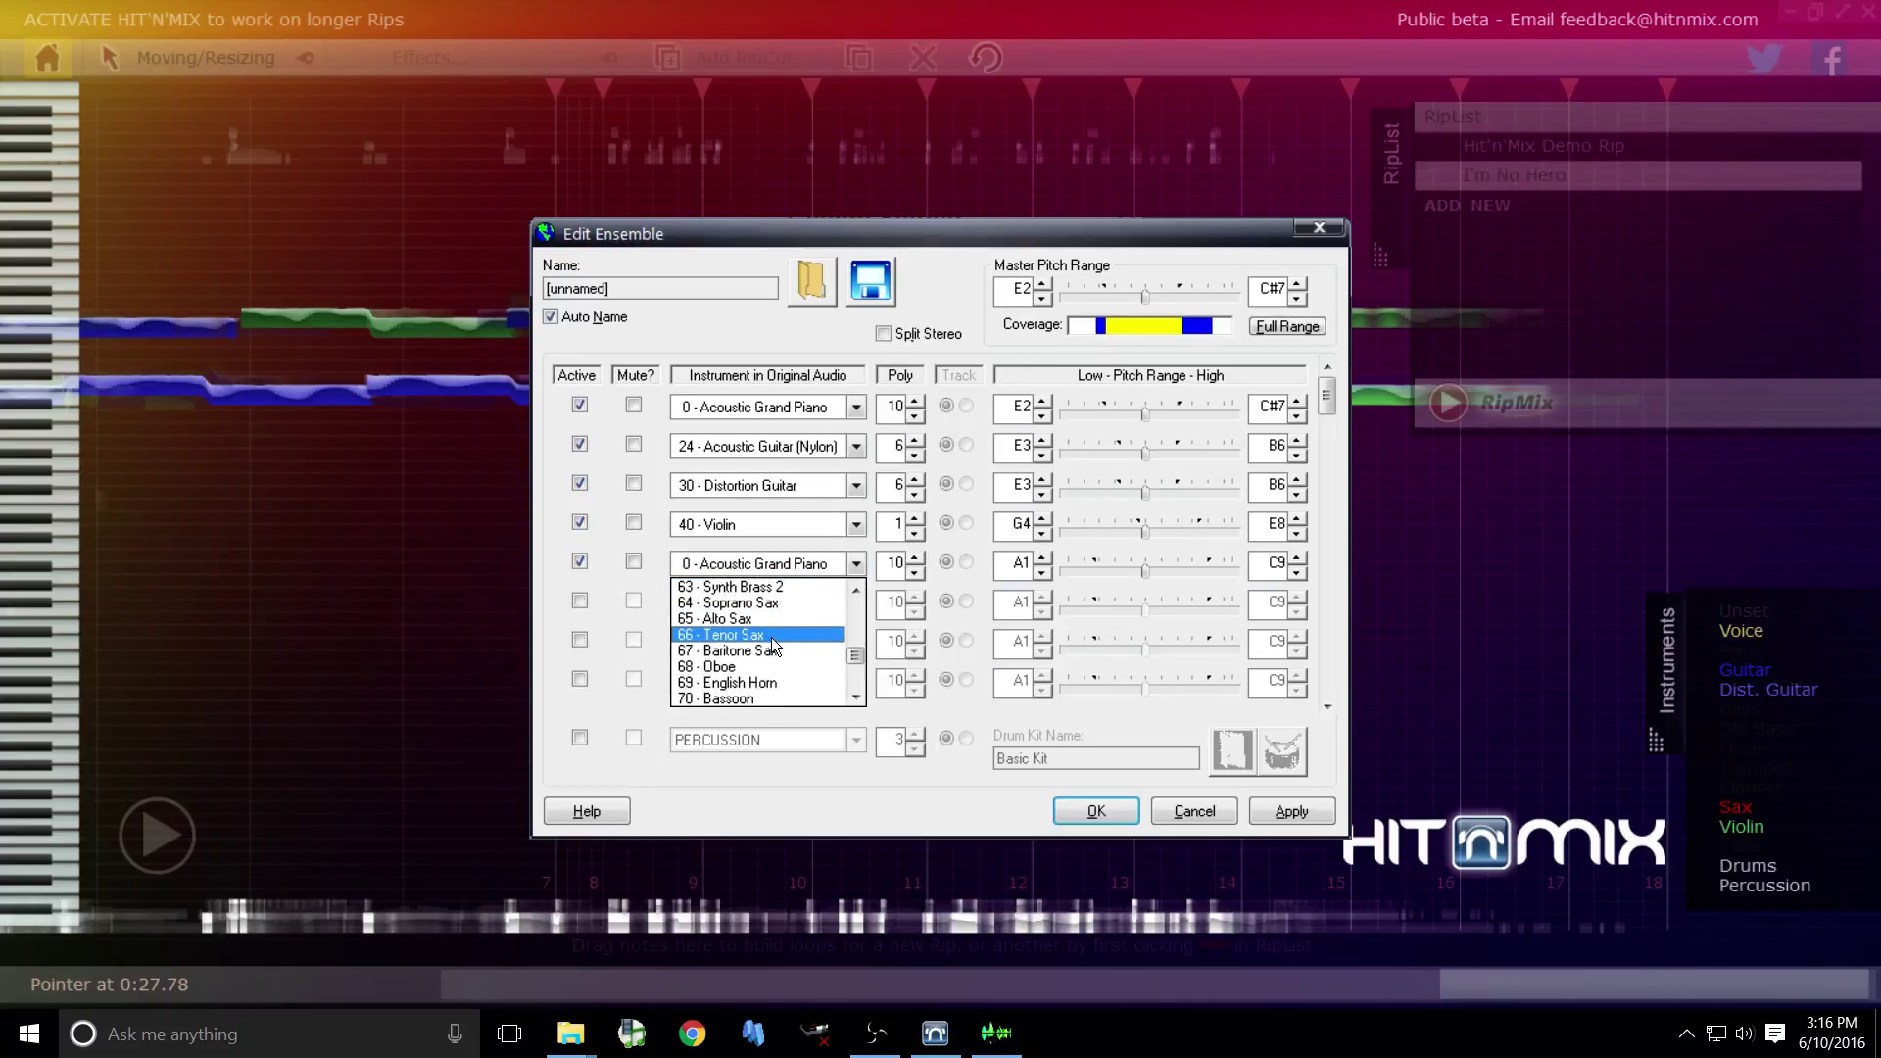
scroll(772, 621, up, 1)
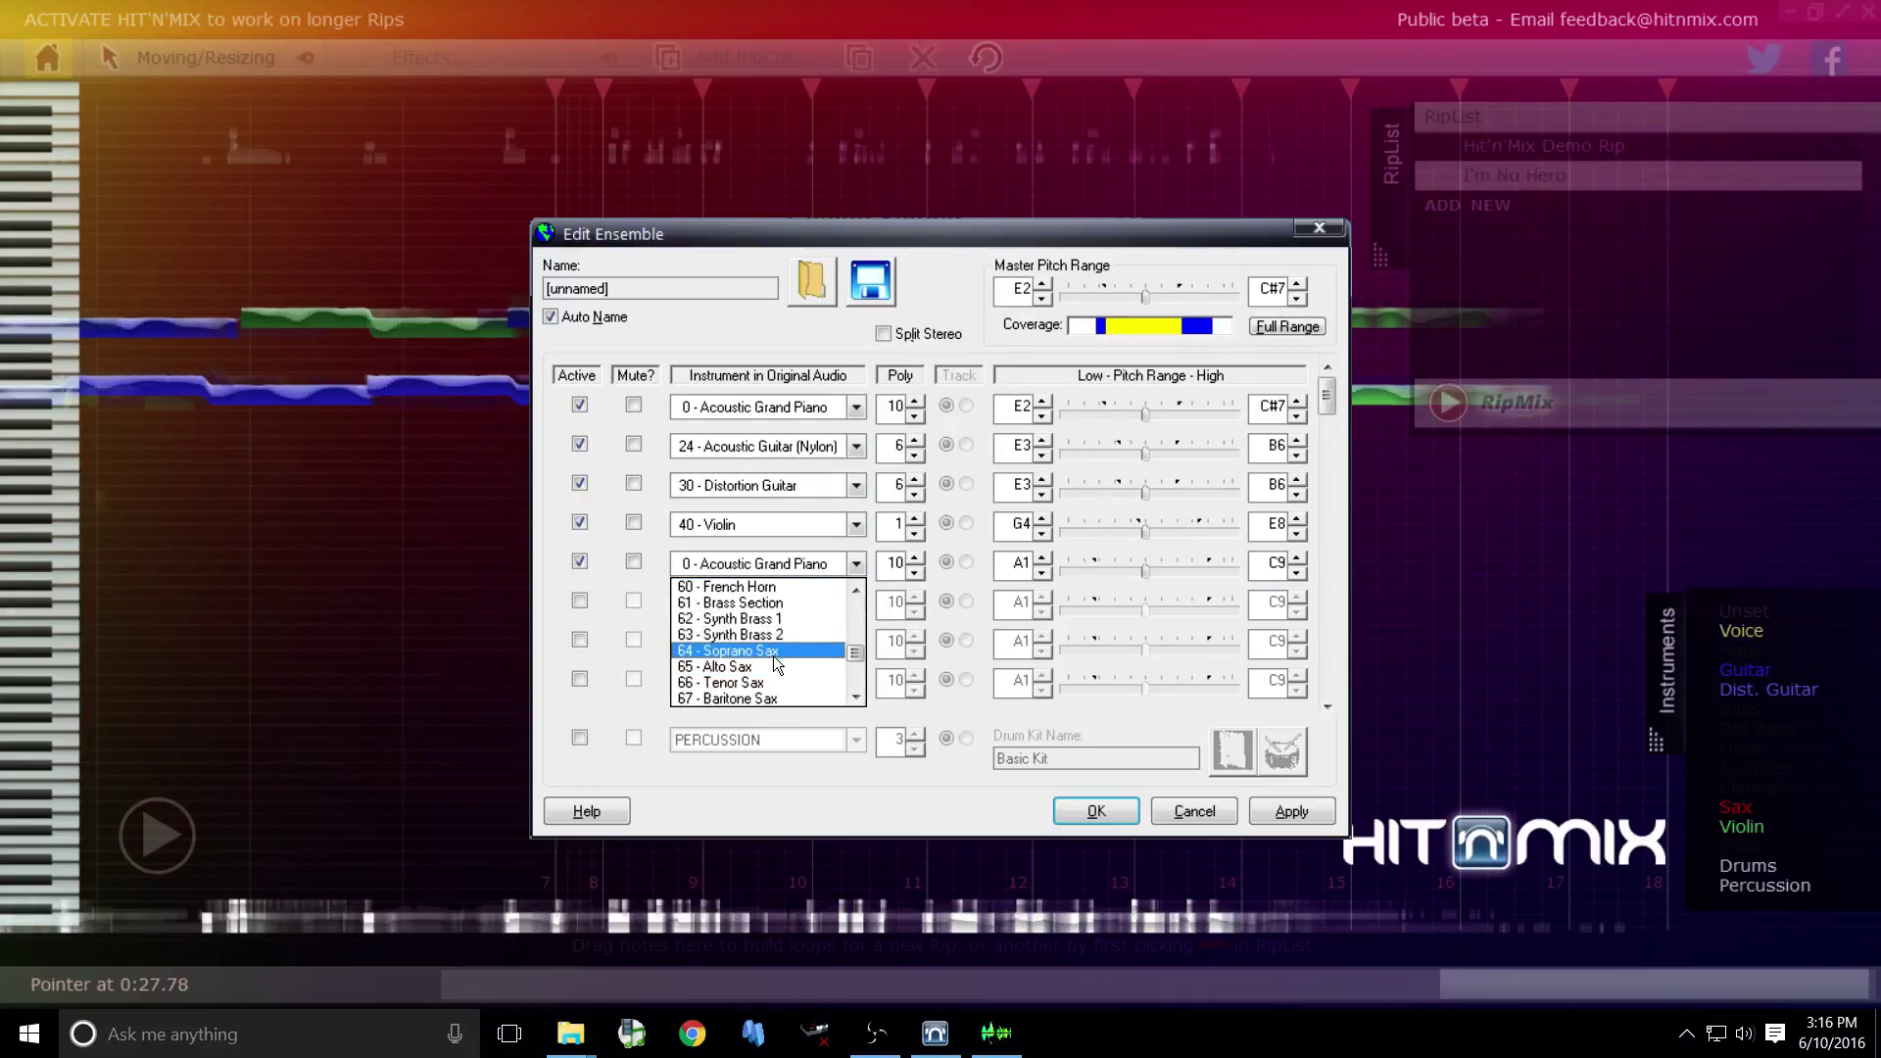
click(774, 653)
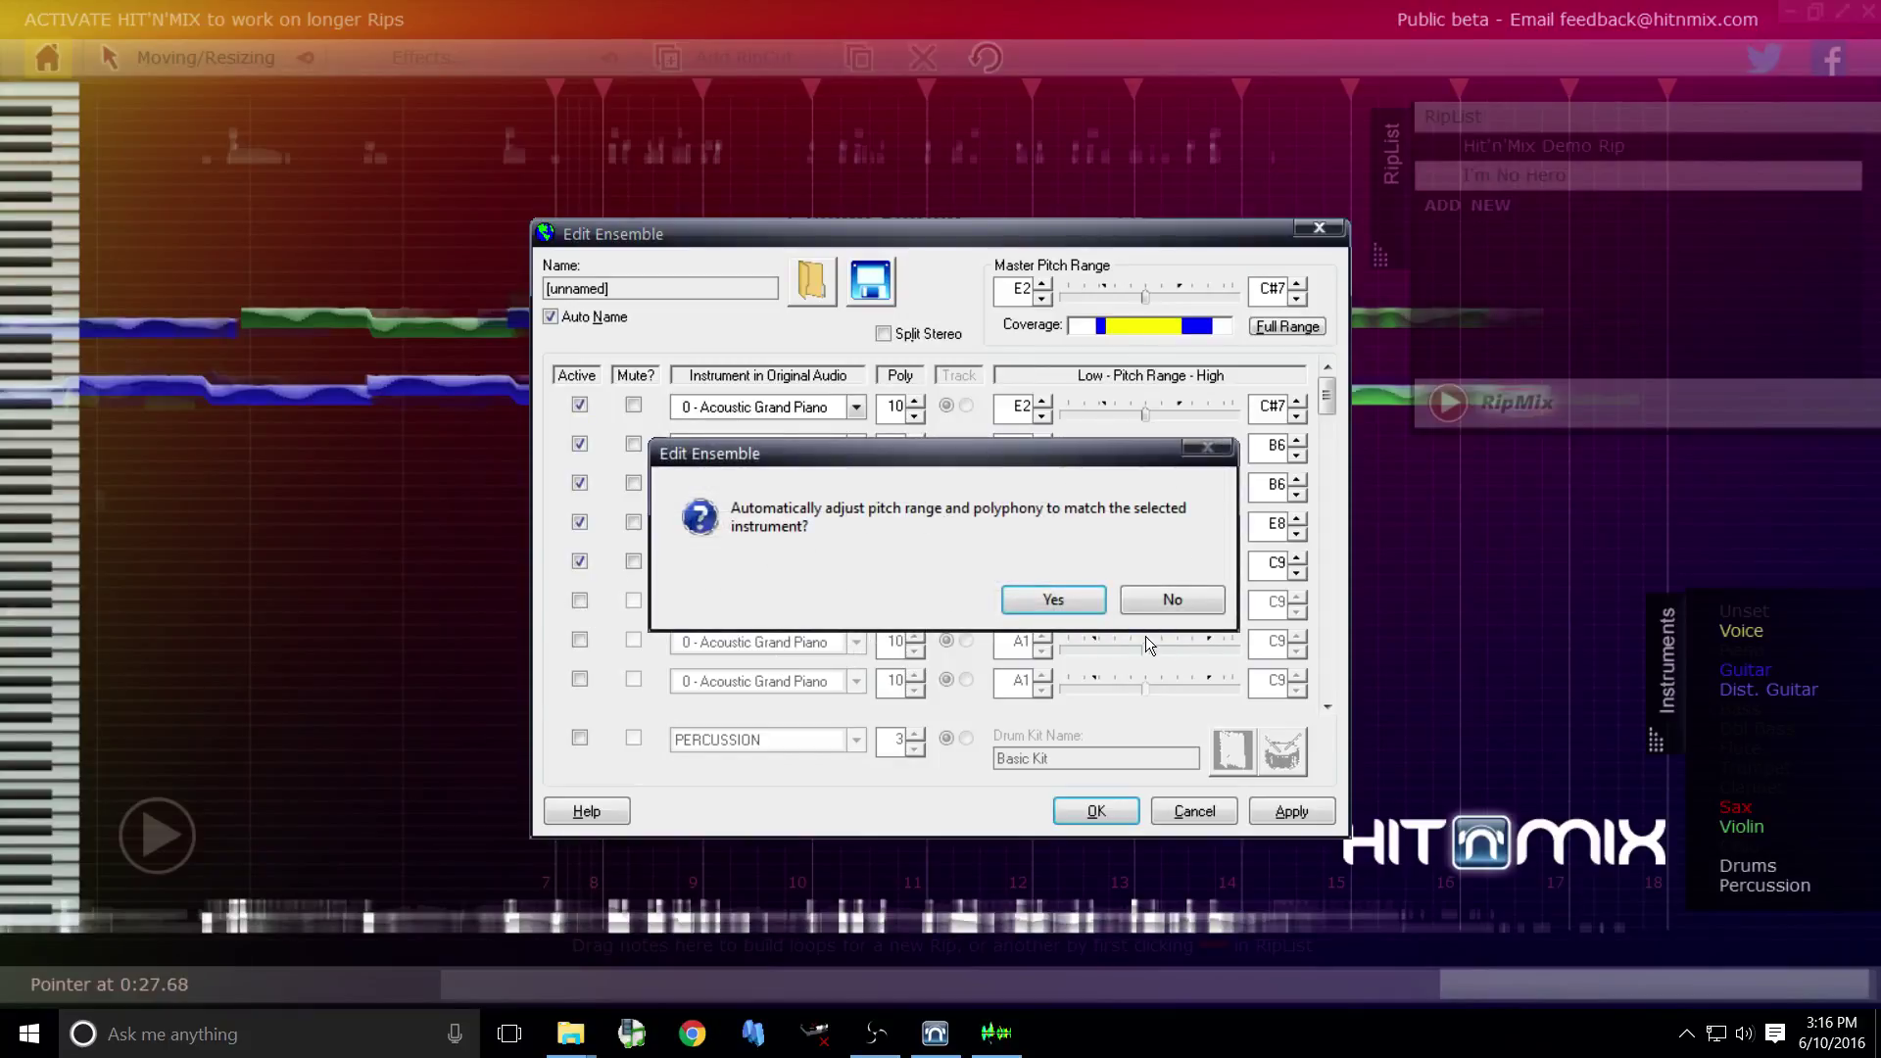
click(1041, 601)
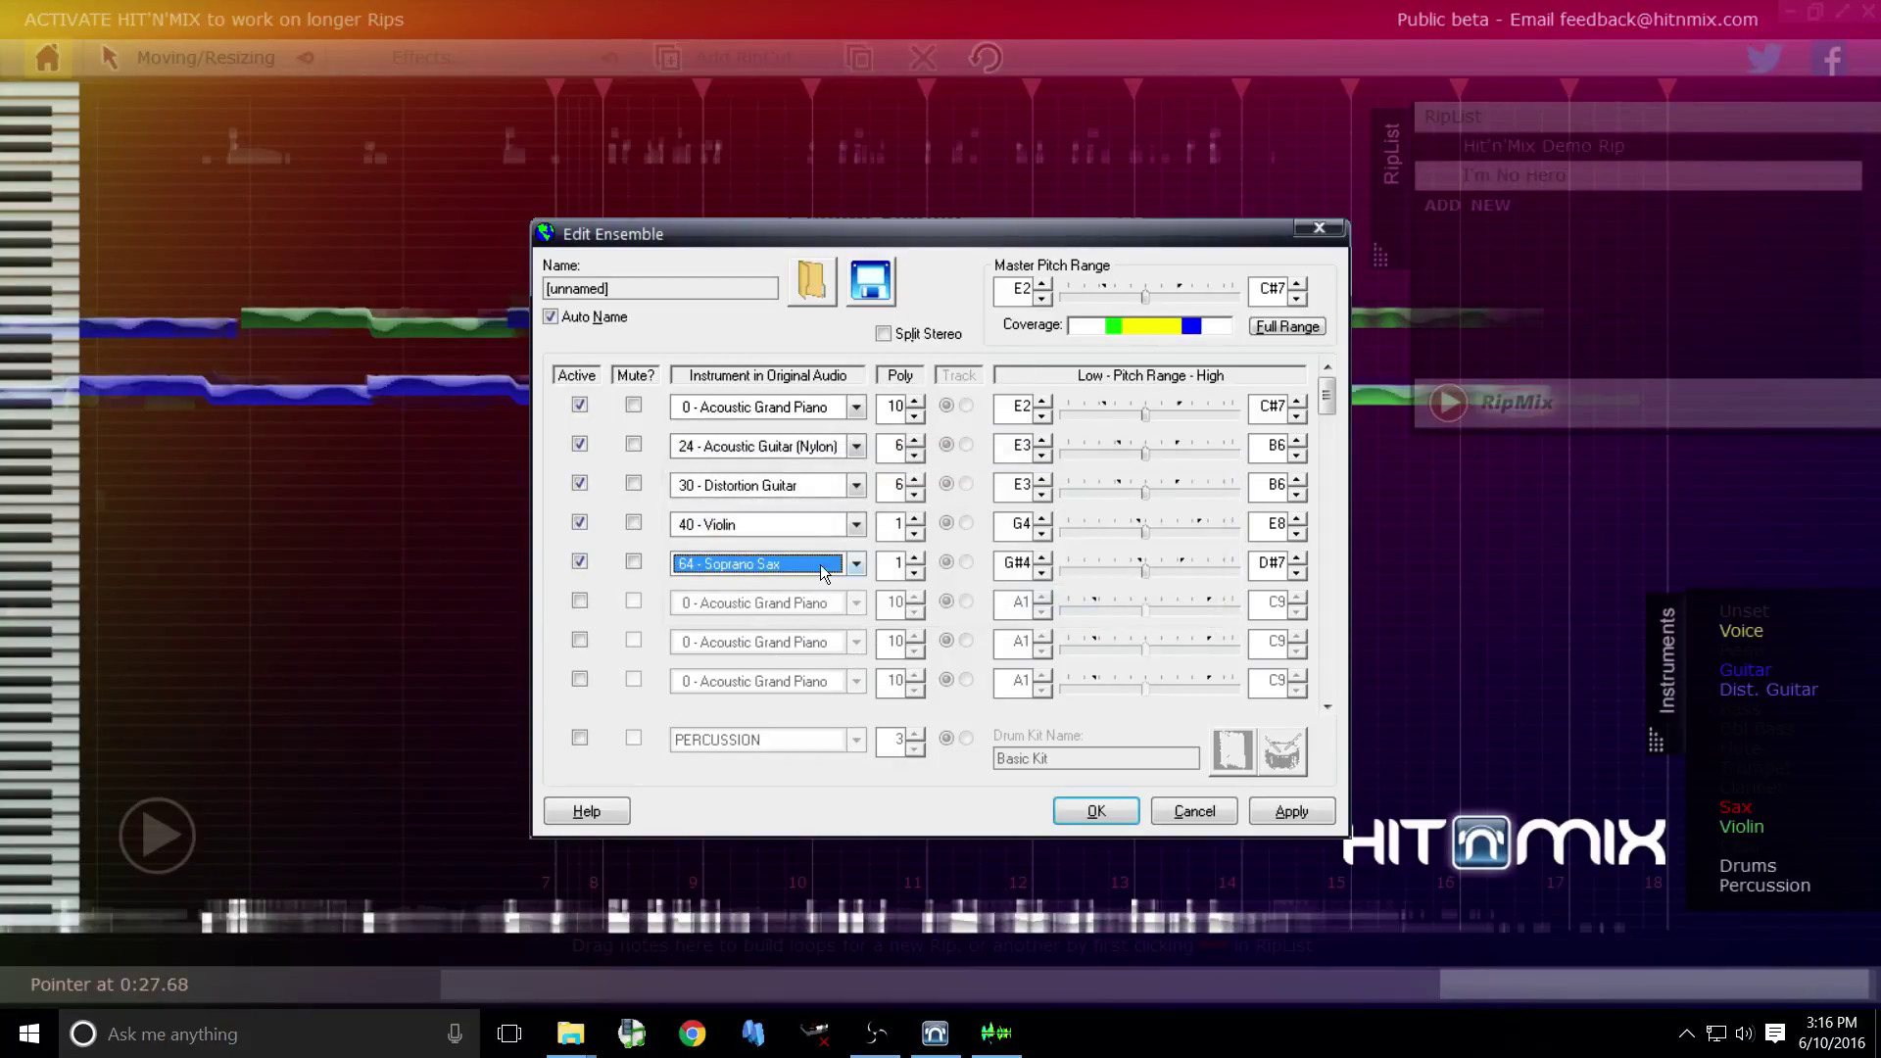
Set part six to 118 - Synth Drum and accept its auto-adjusted range and polyphony
click(575, 597)
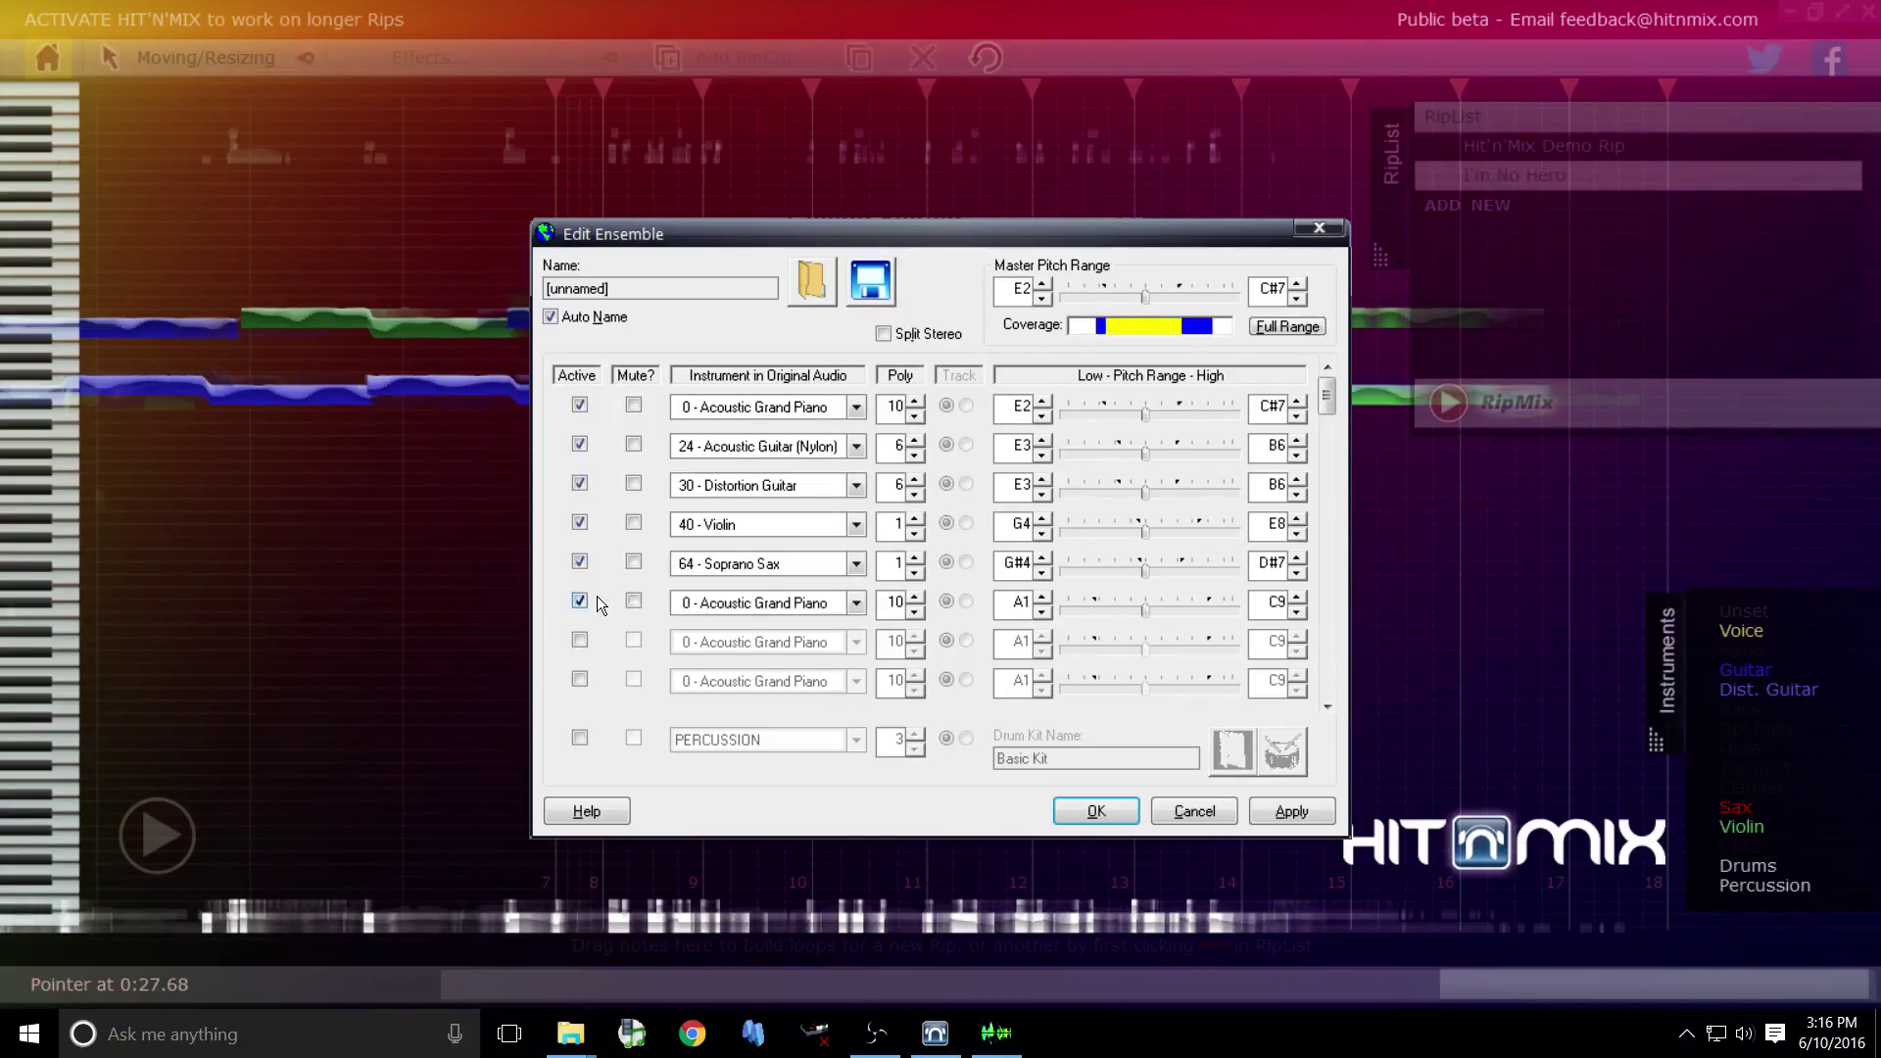
click(820, 609)
scroll(810, 696, down, 10)
scroll(809, 696, down, 20)
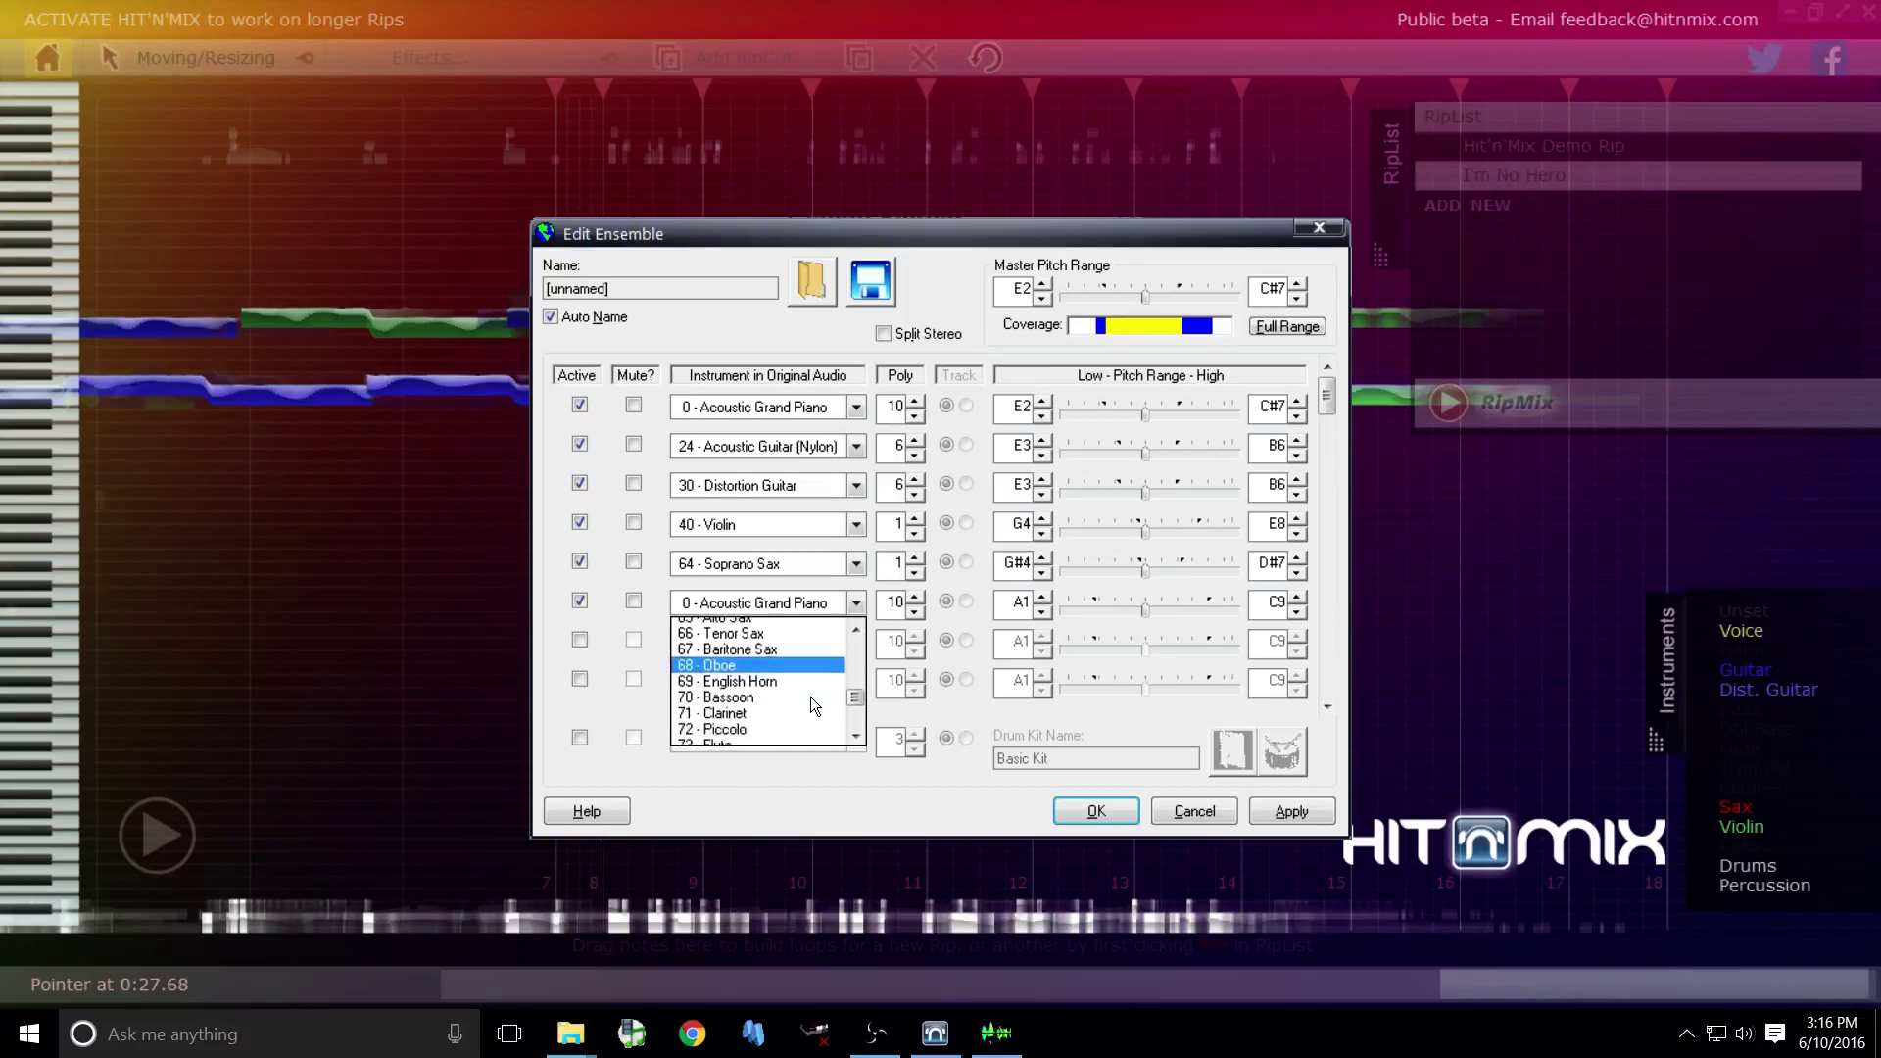
scroll(809, 697, down, 3)
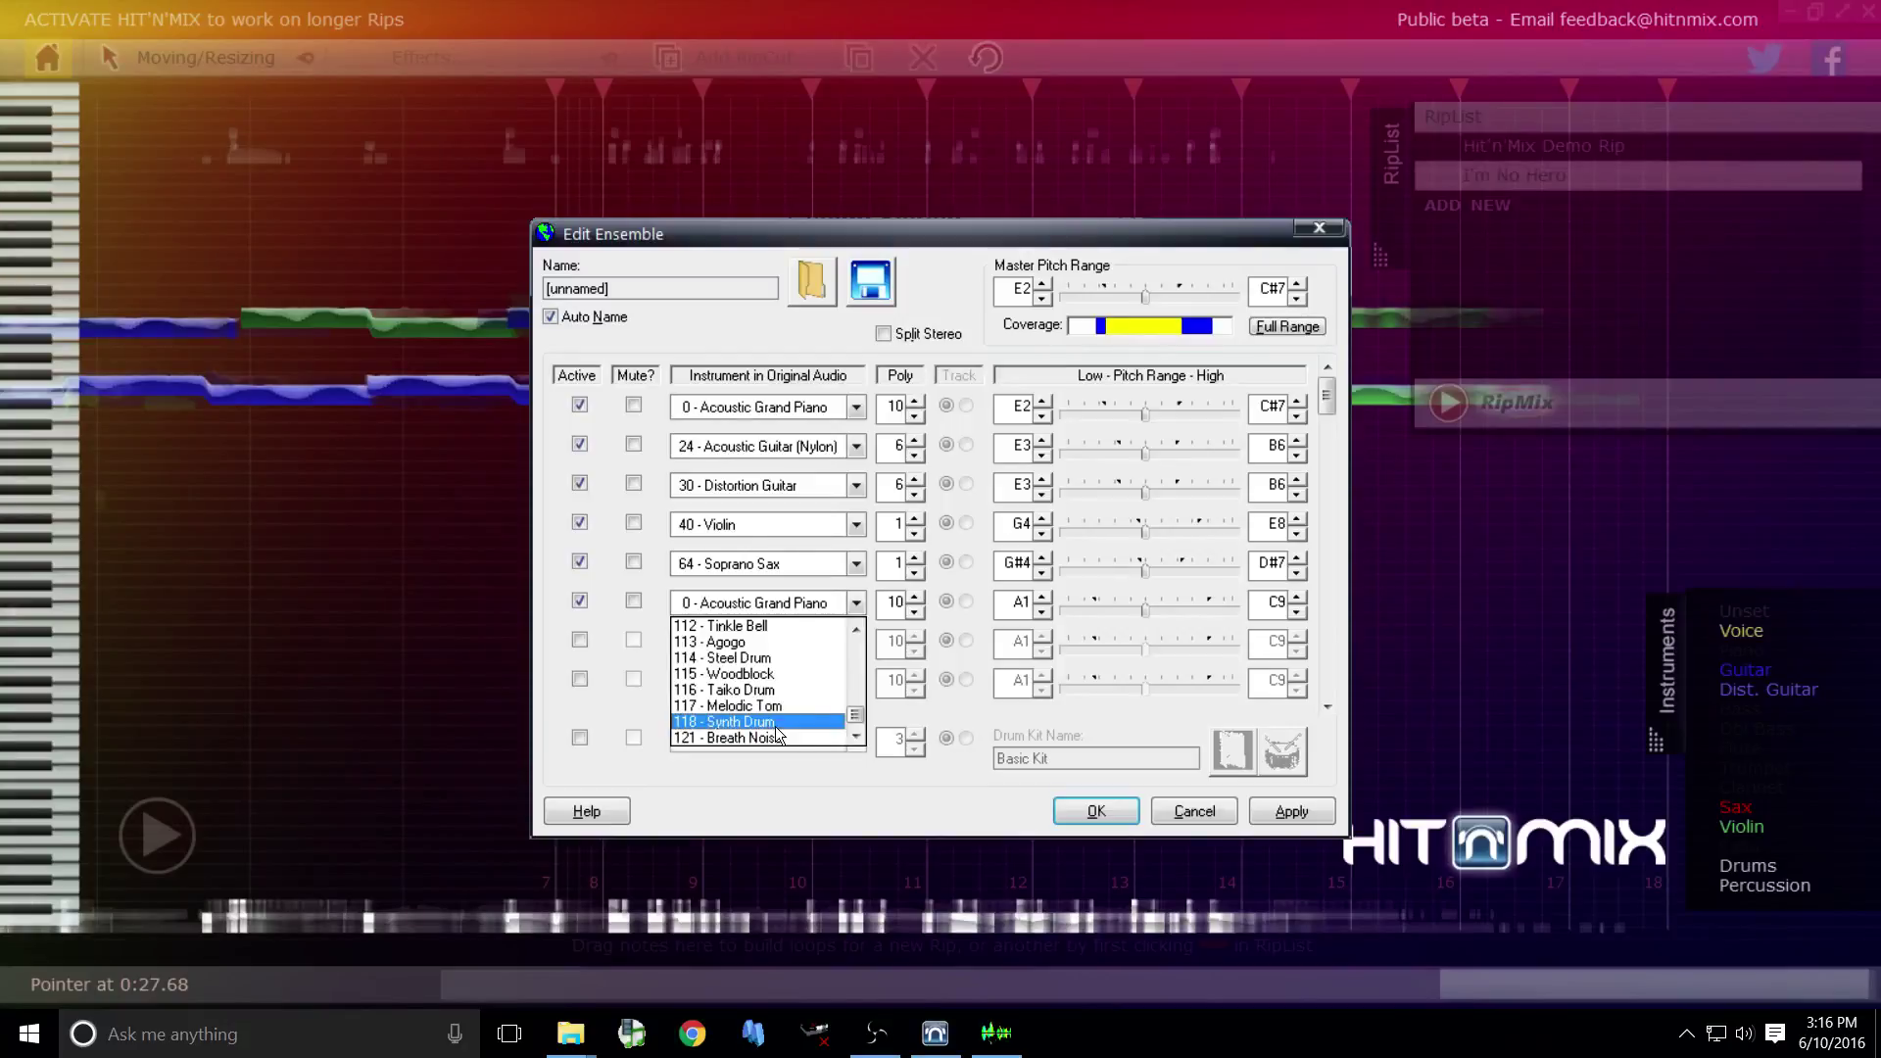
scroll(791, 684, up, 3)
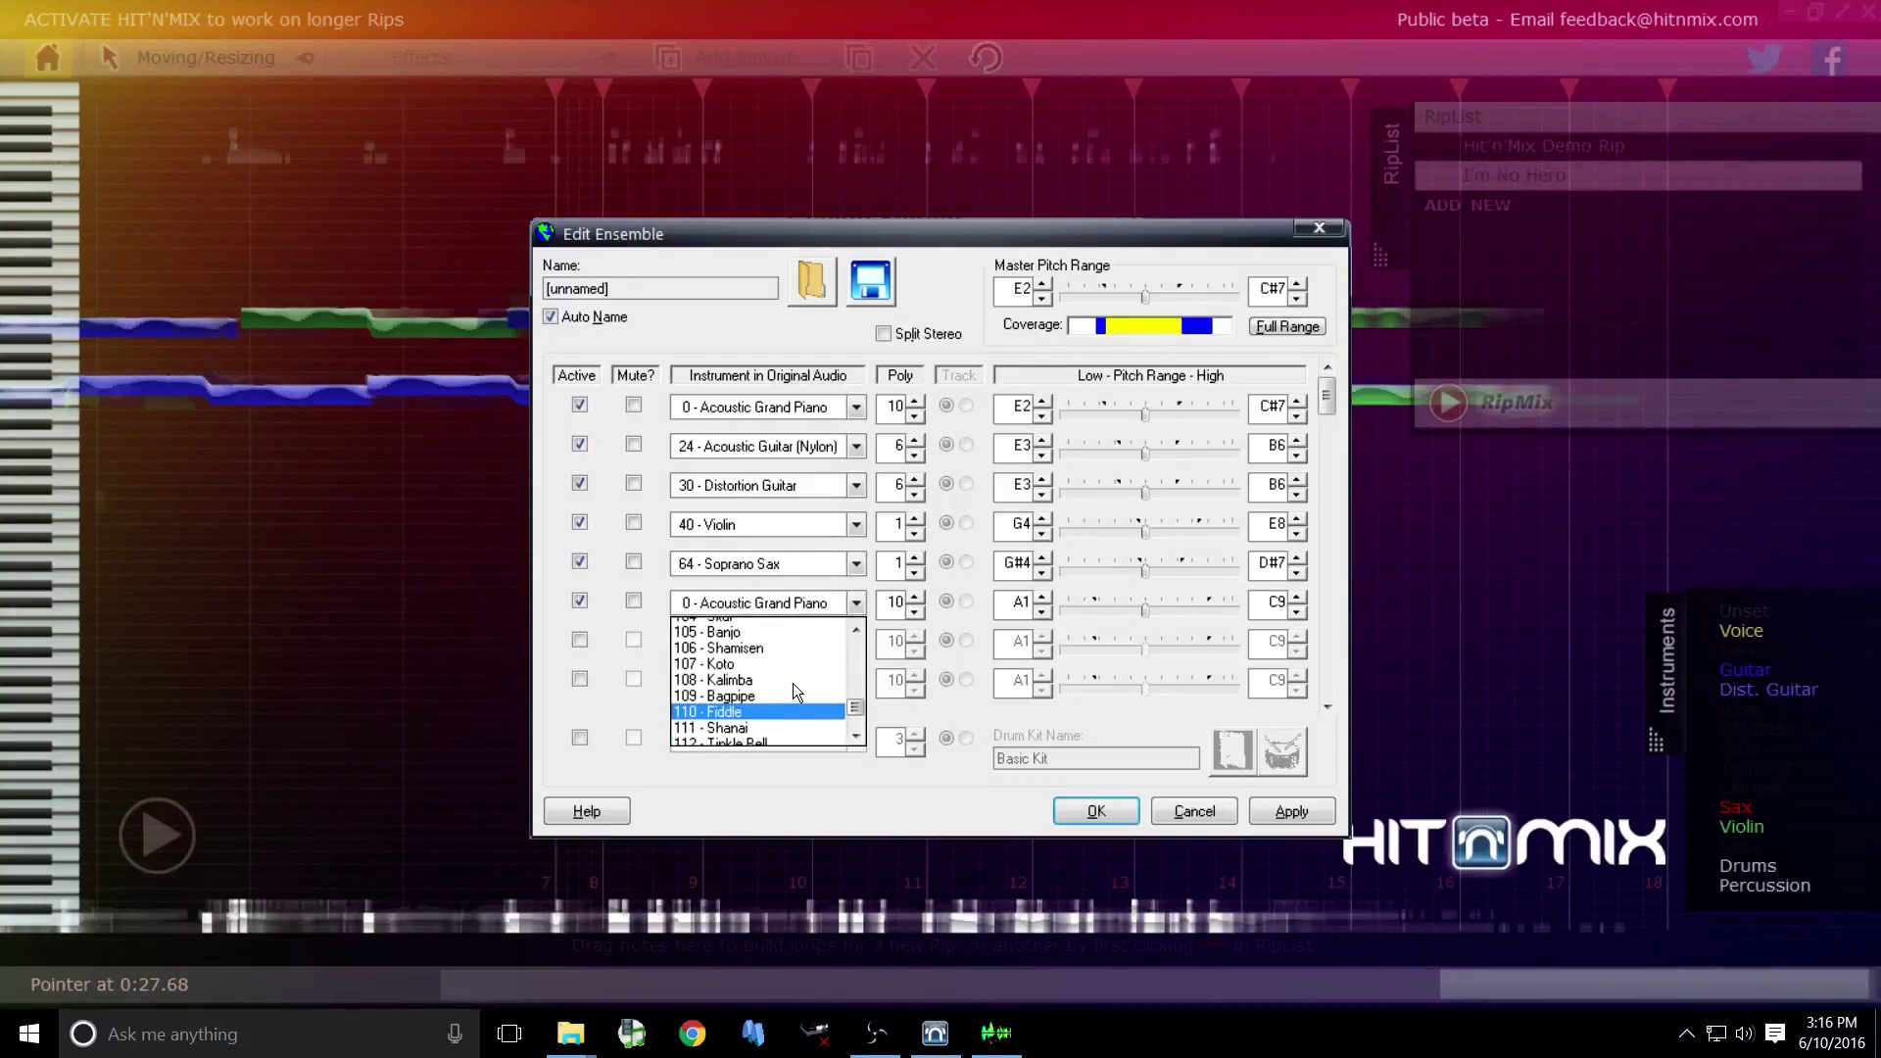
scroll(792, 683, down, 3)
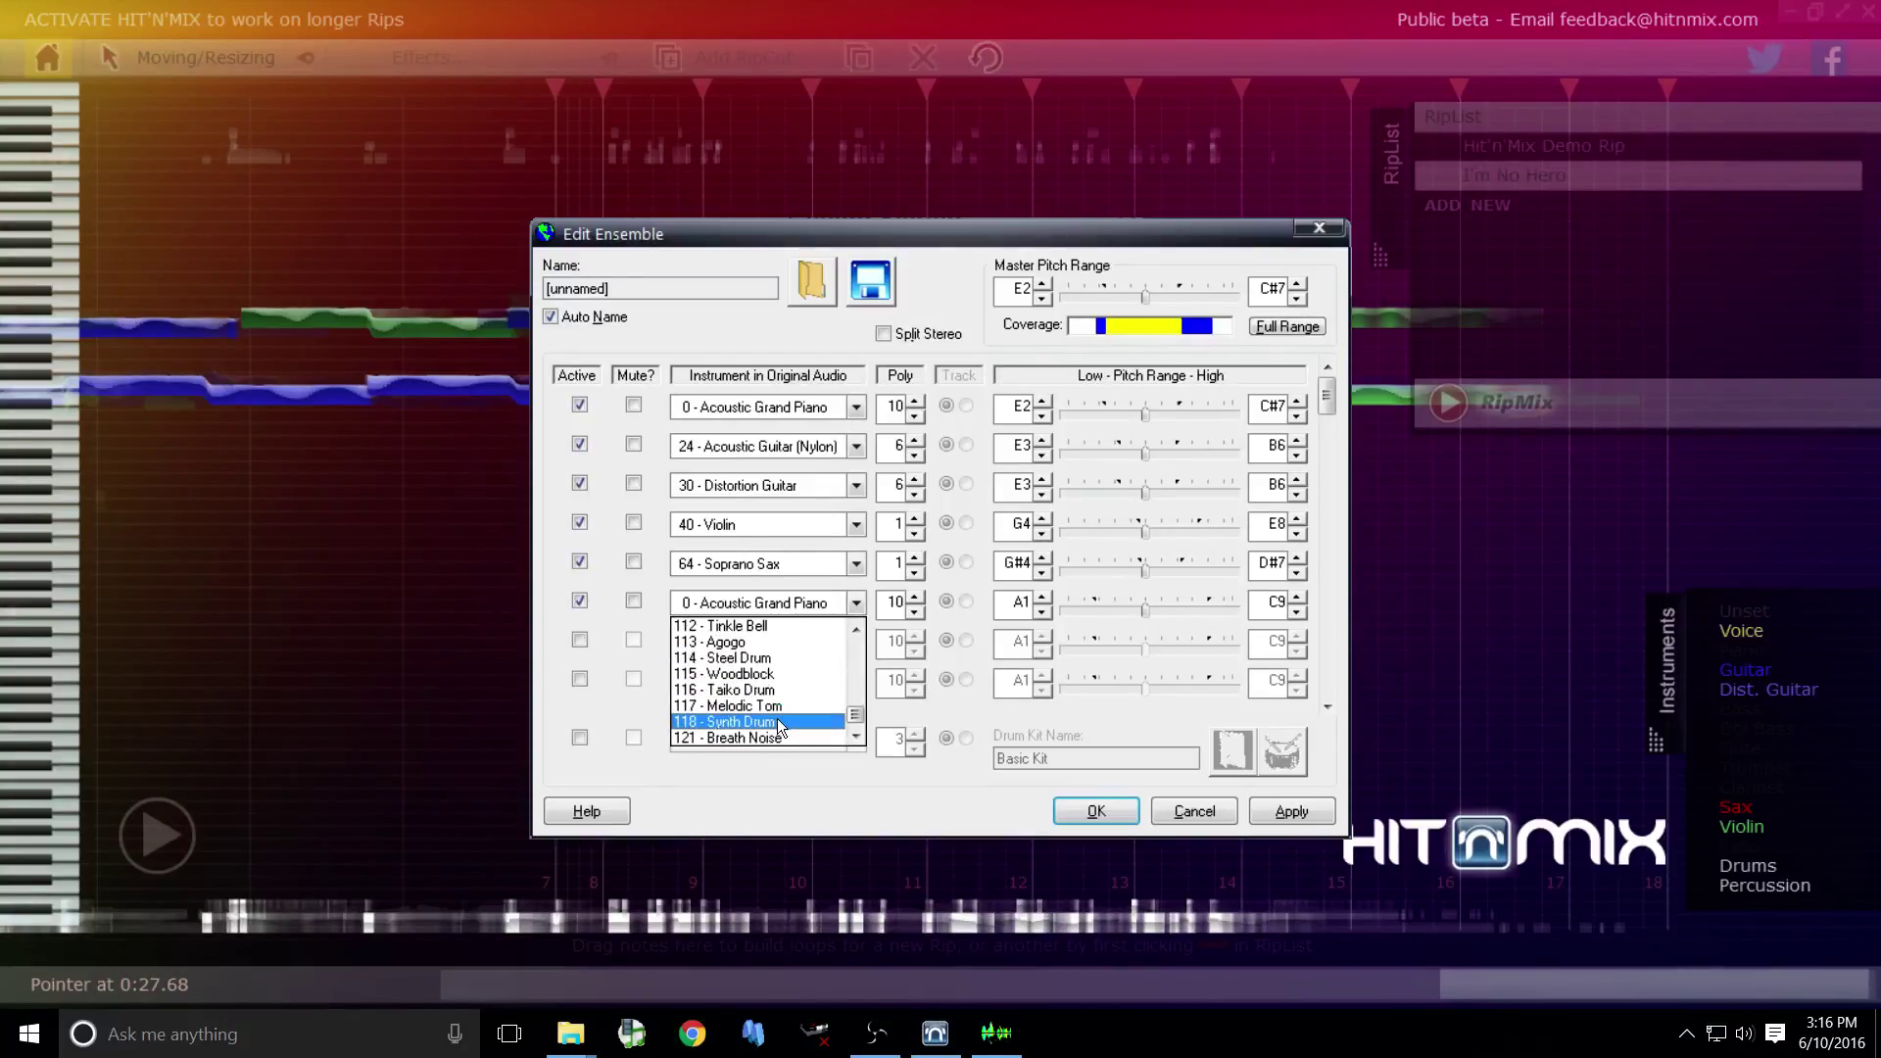
click(778, 726)
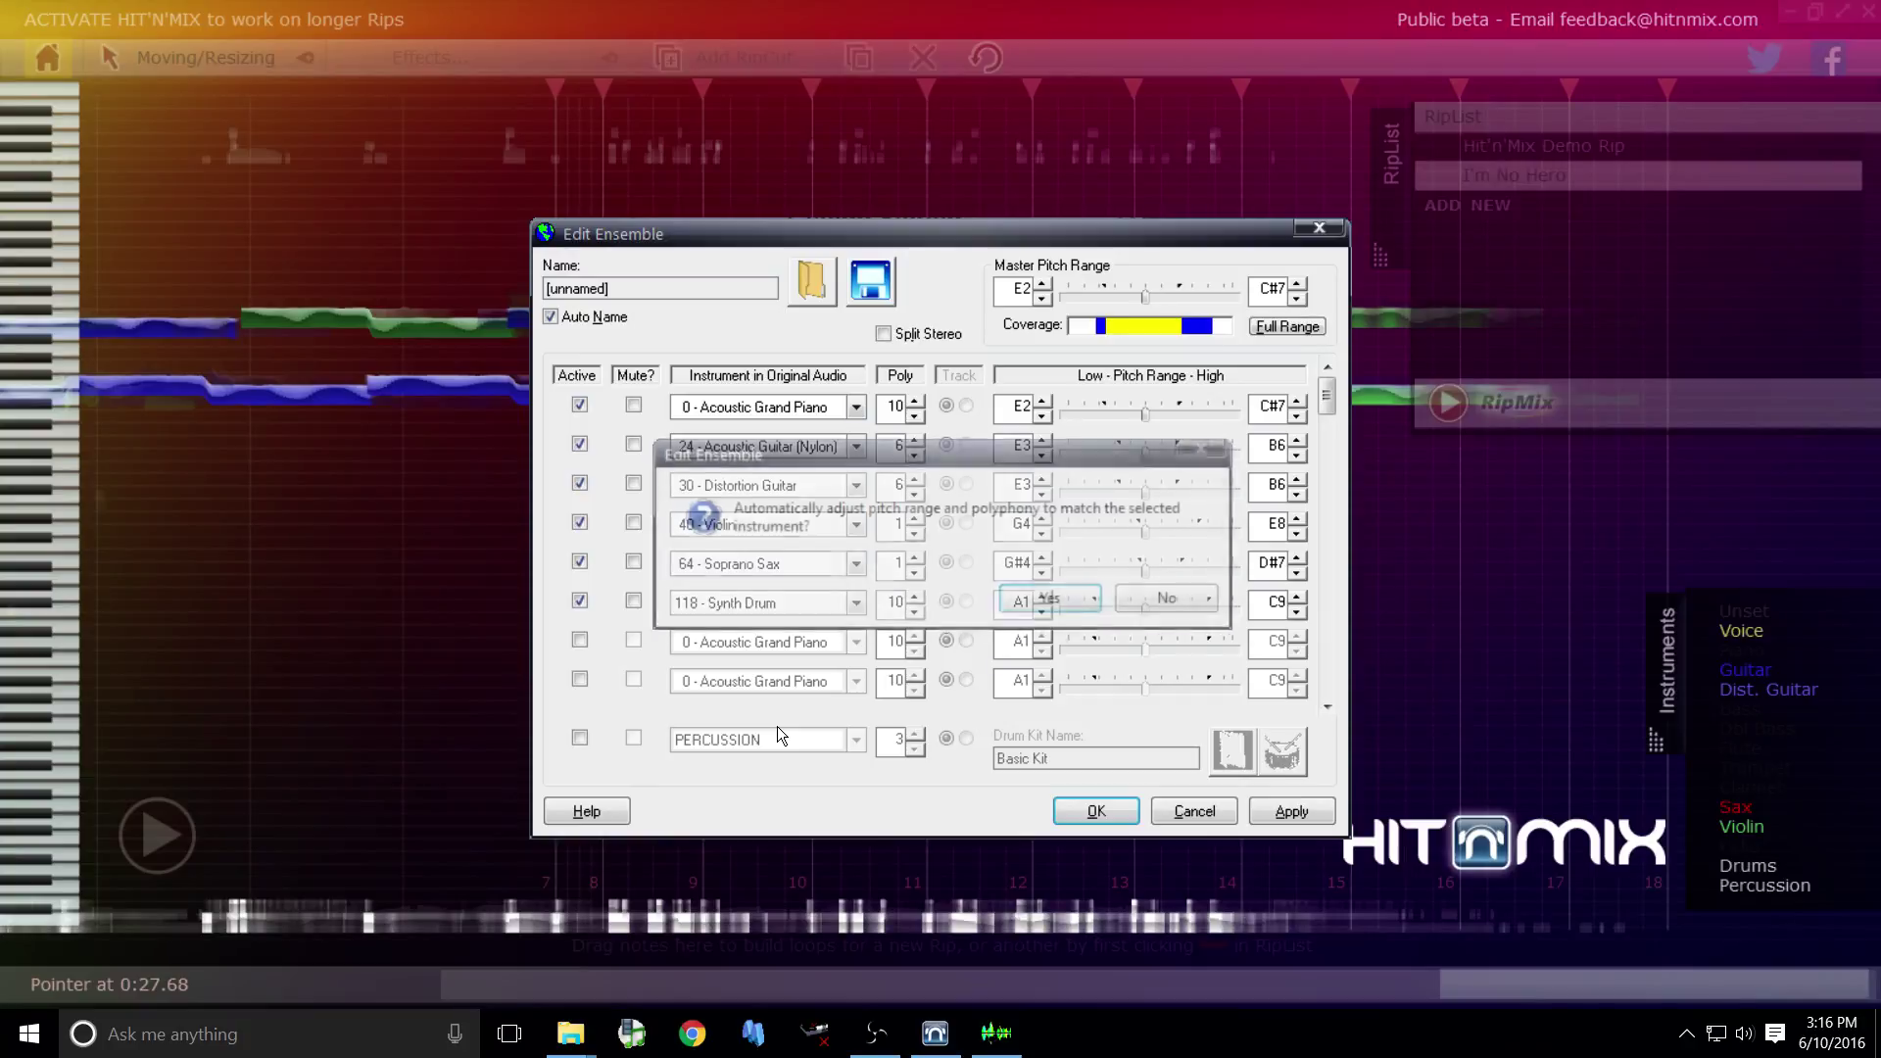
click(1066, 598)
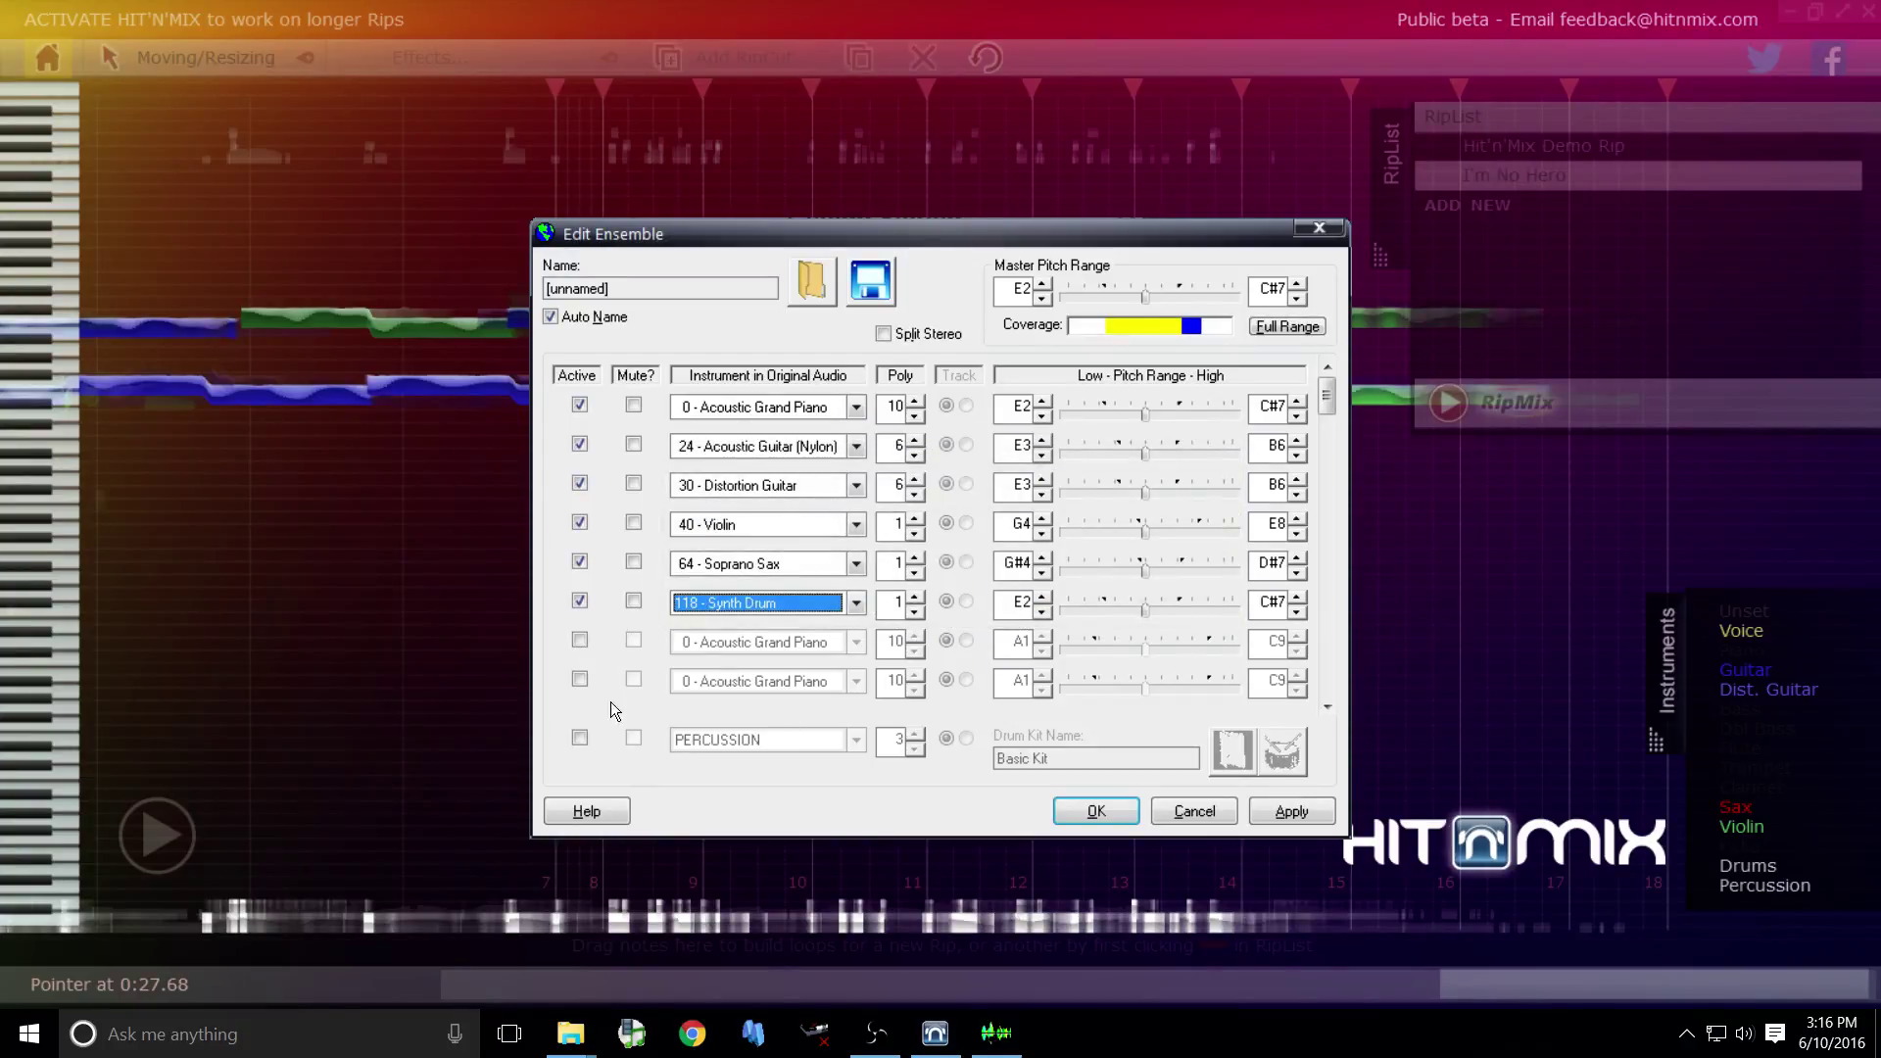
Turn on the percussion part, deactivate the Synth Drum part, and apply the ensemble
click(580, 739)
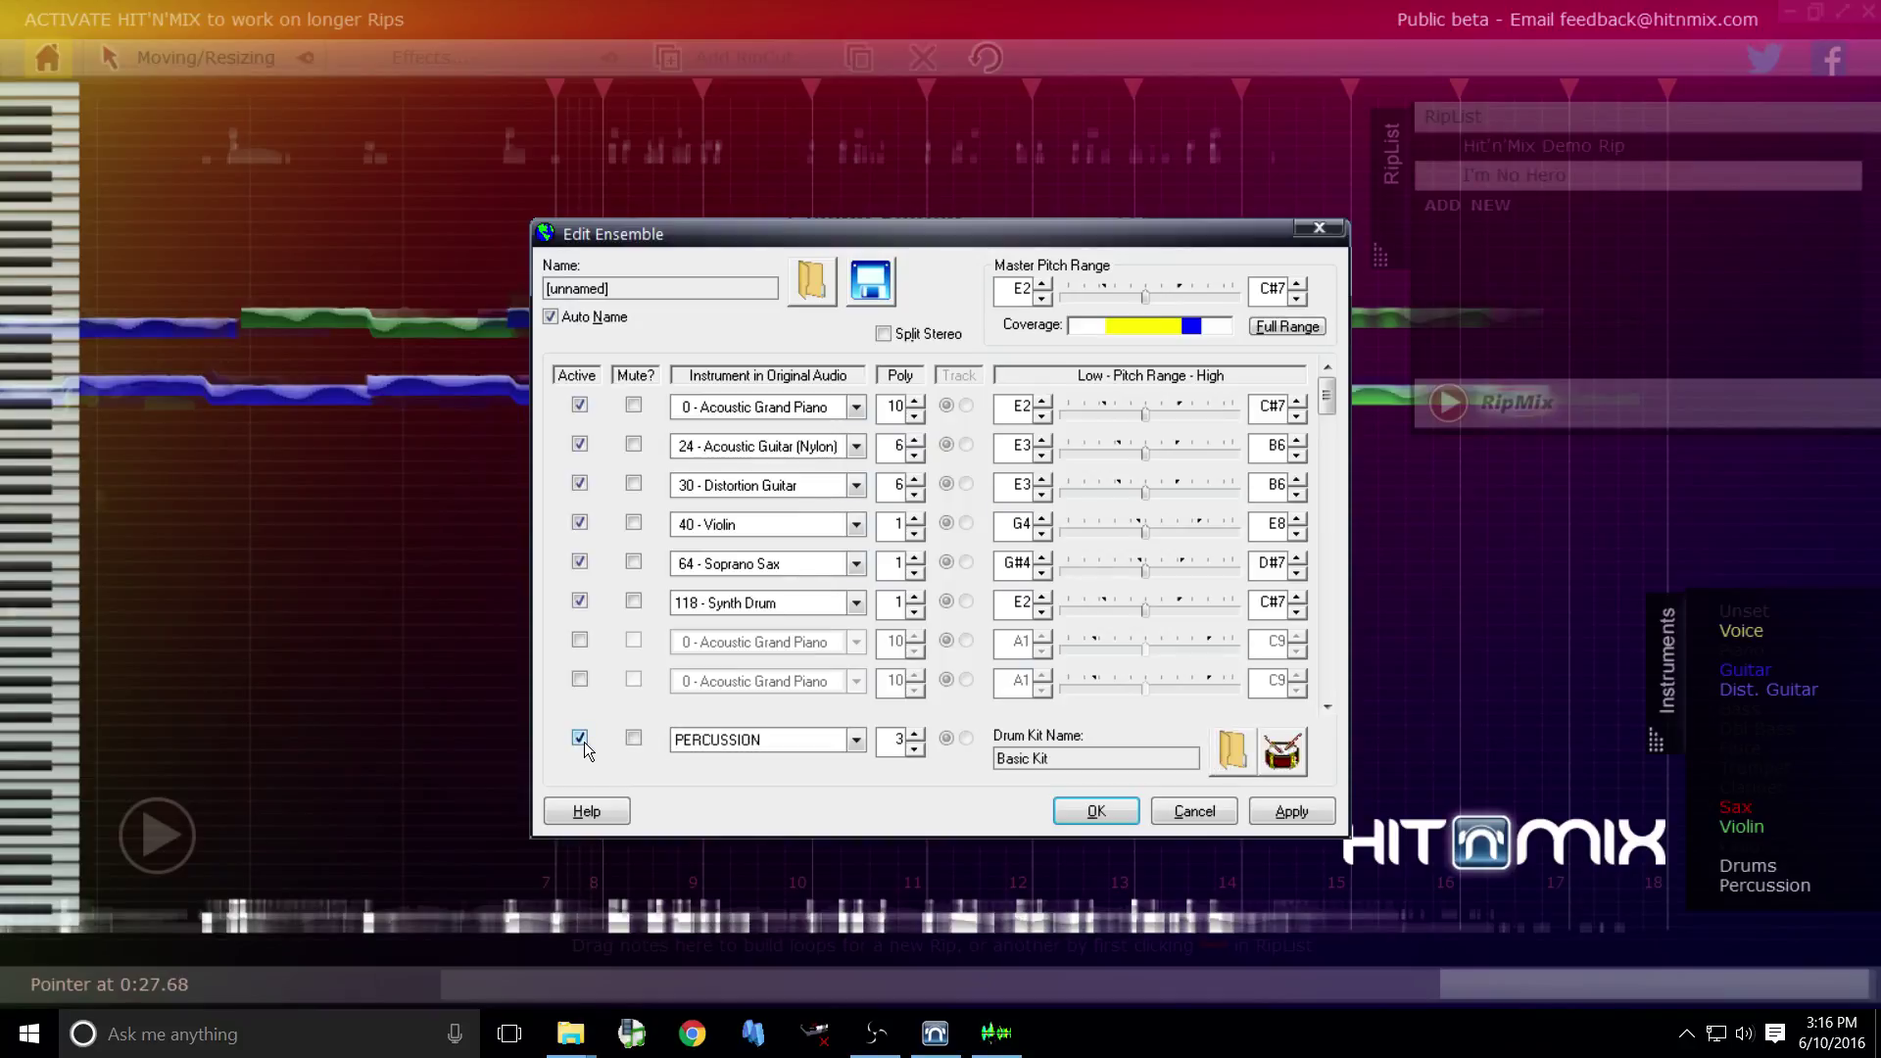
click(579, 601)
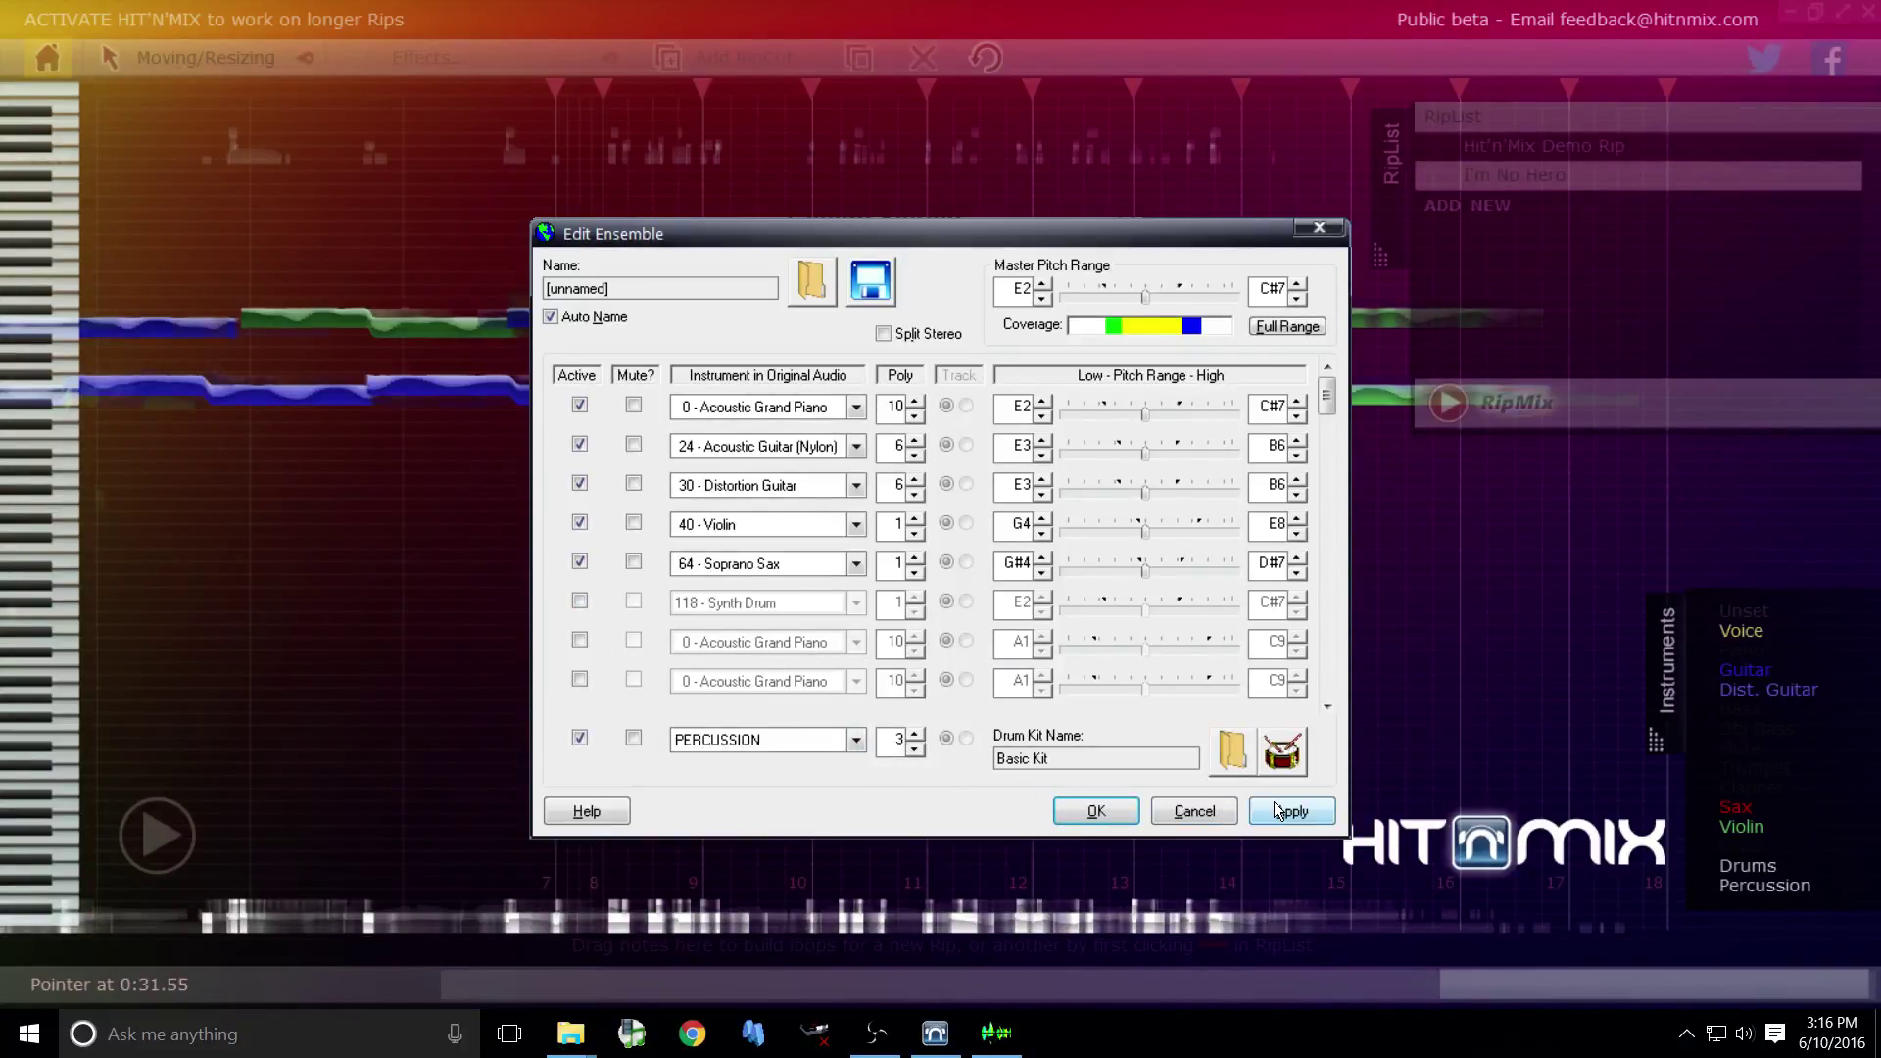
click(807, 751)
click(807, 754)
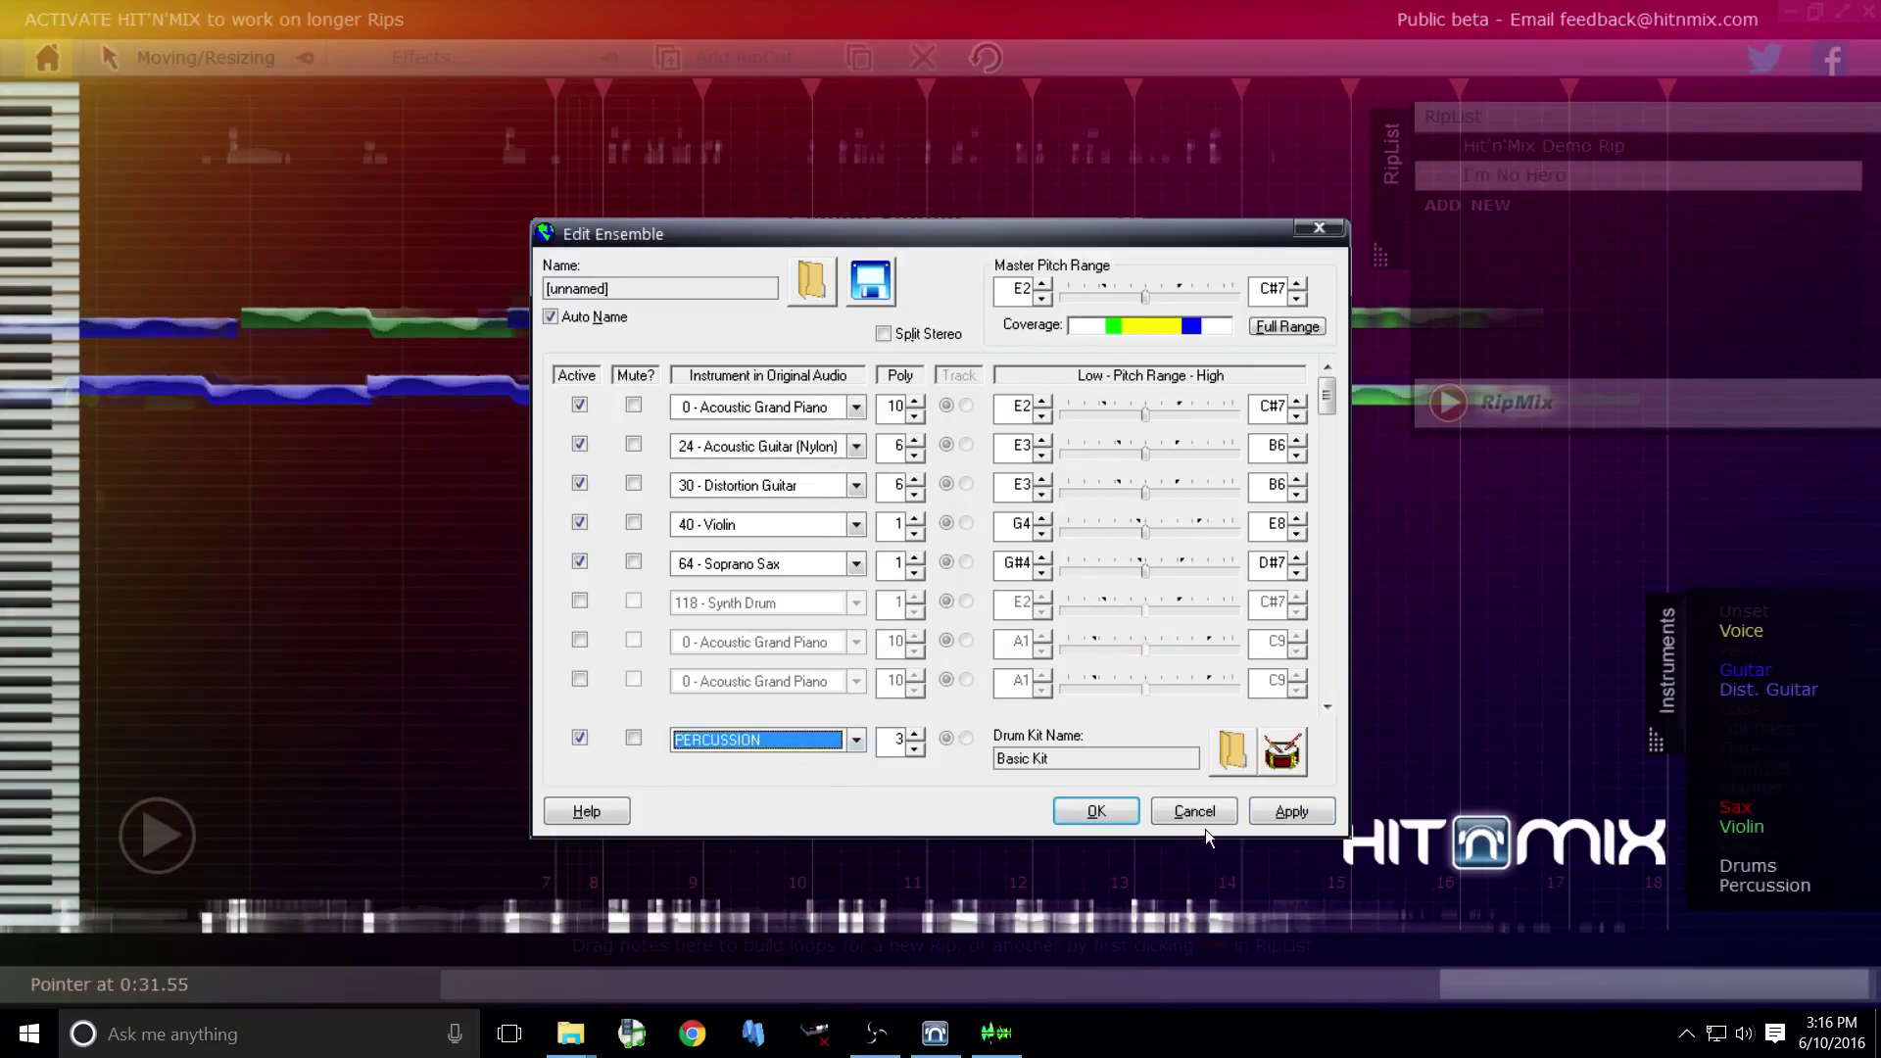
click(1300, 820)
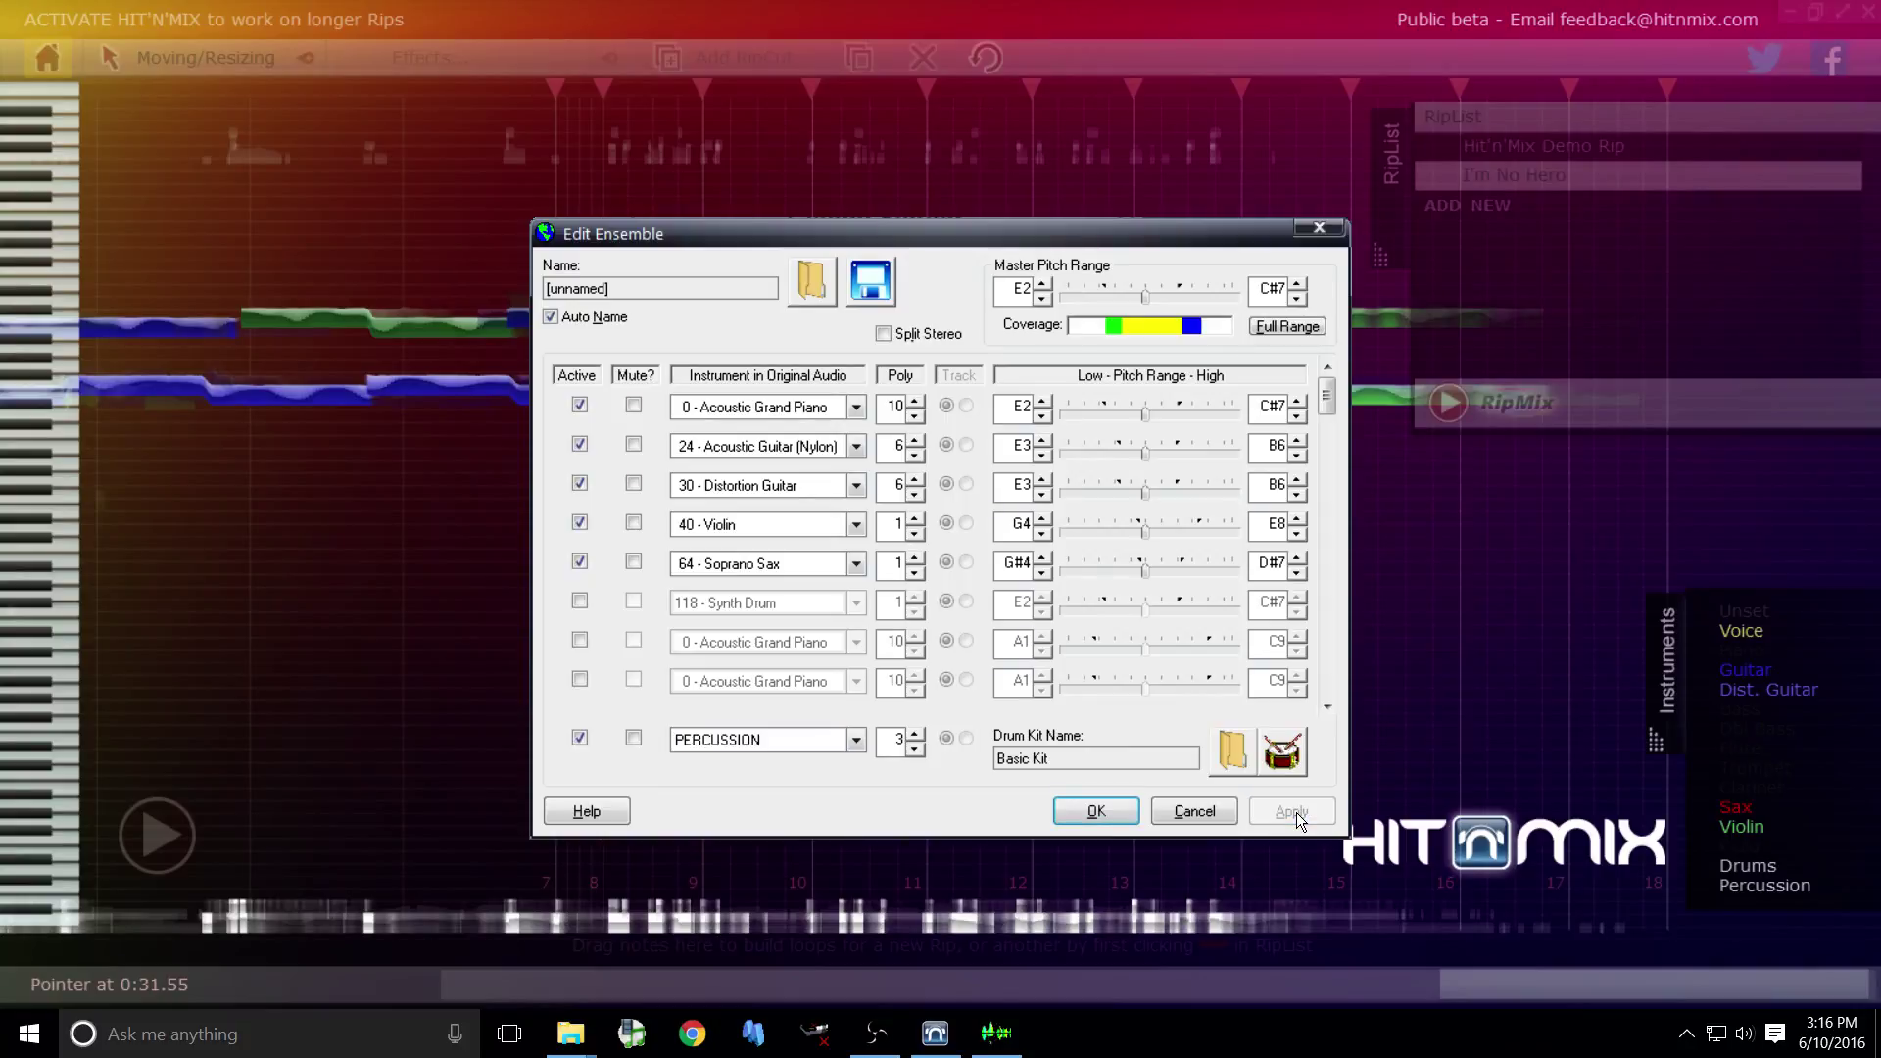
Accept the ensemble and project settings and finish the wizard to generate I'm No Hero.mid
click(1099, 809)
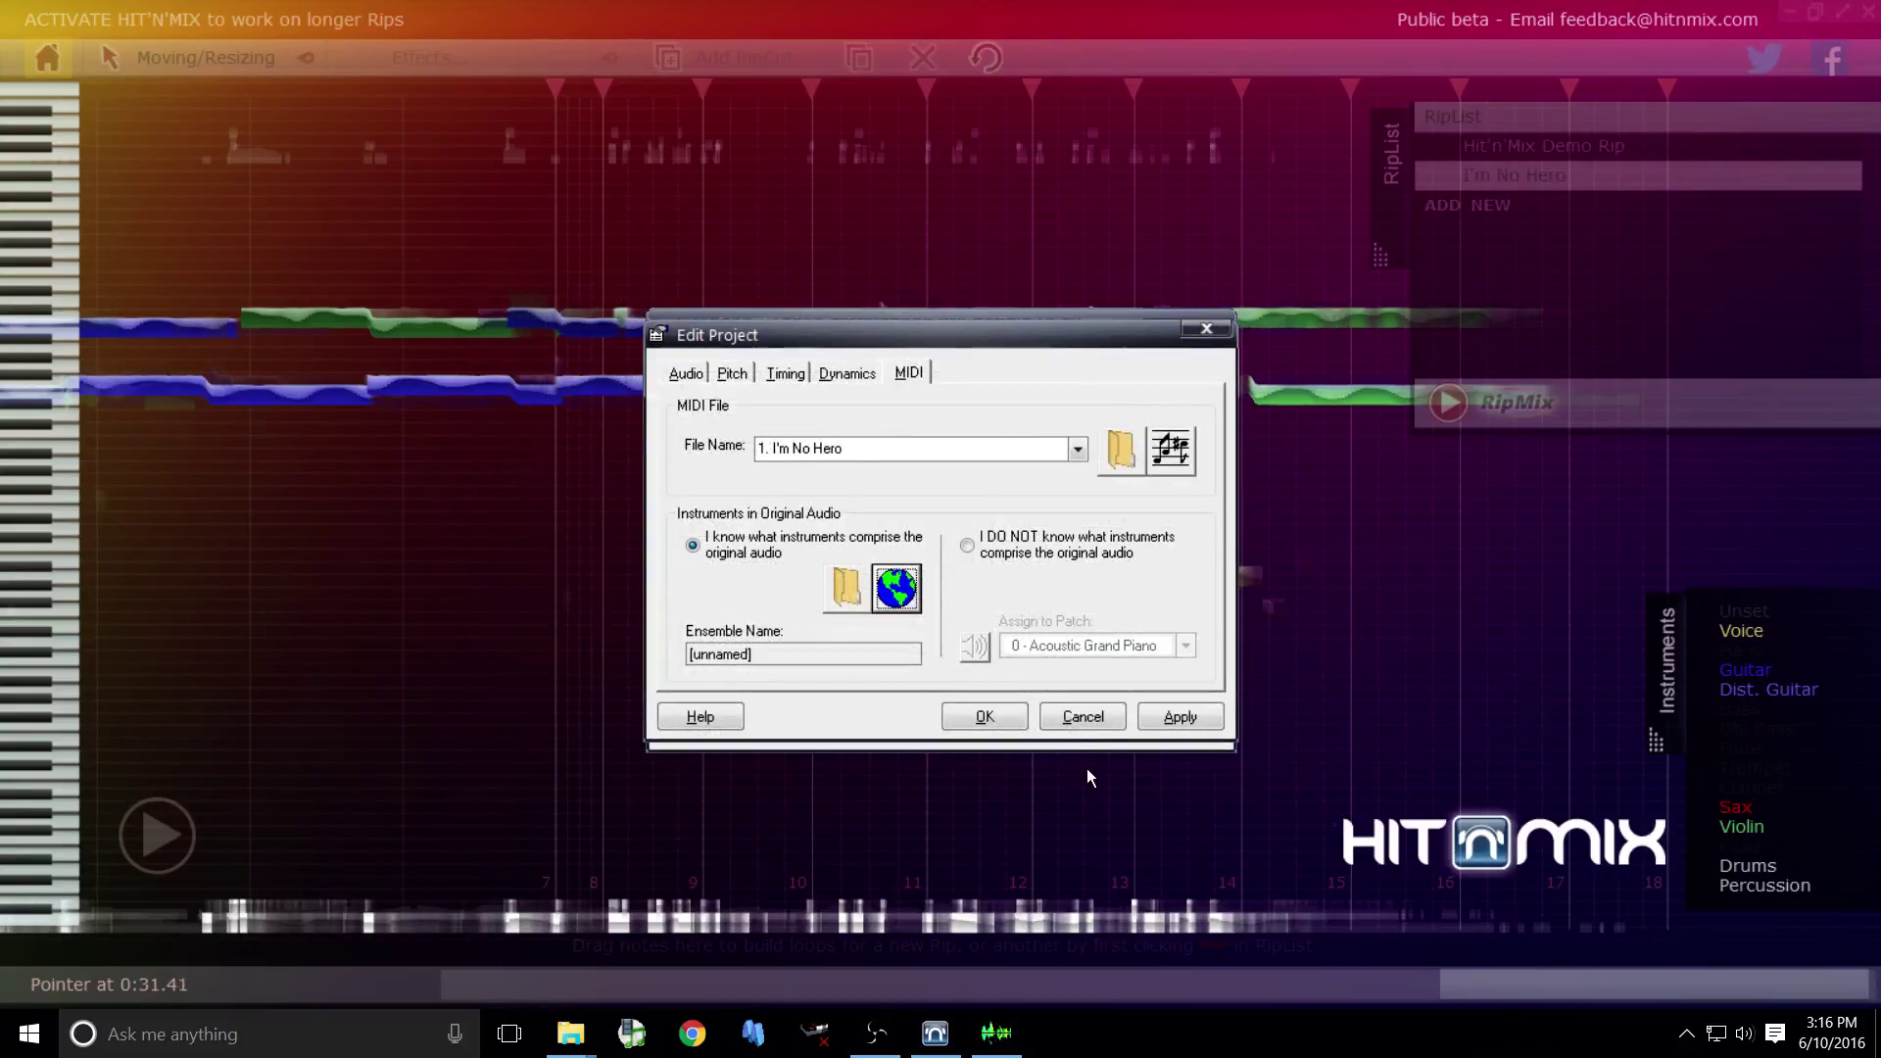
click(1201, 729)
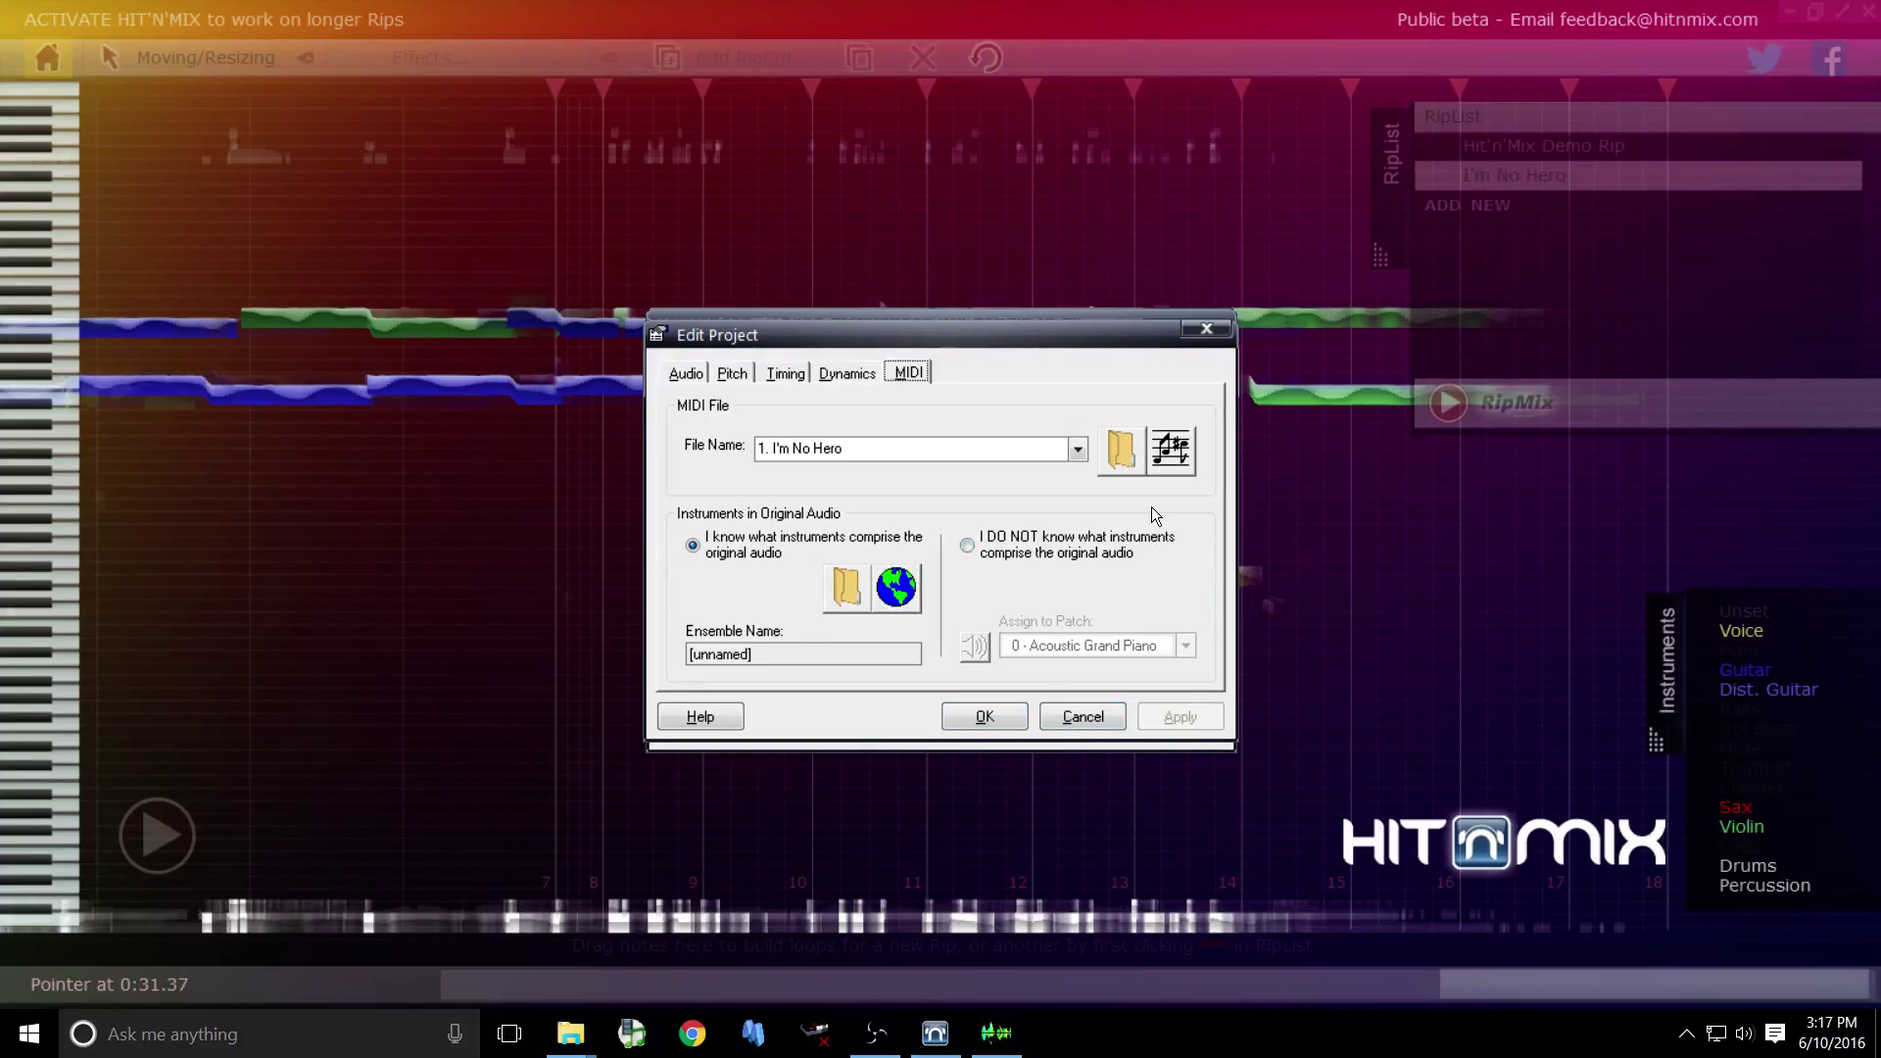
click(1178, 452)
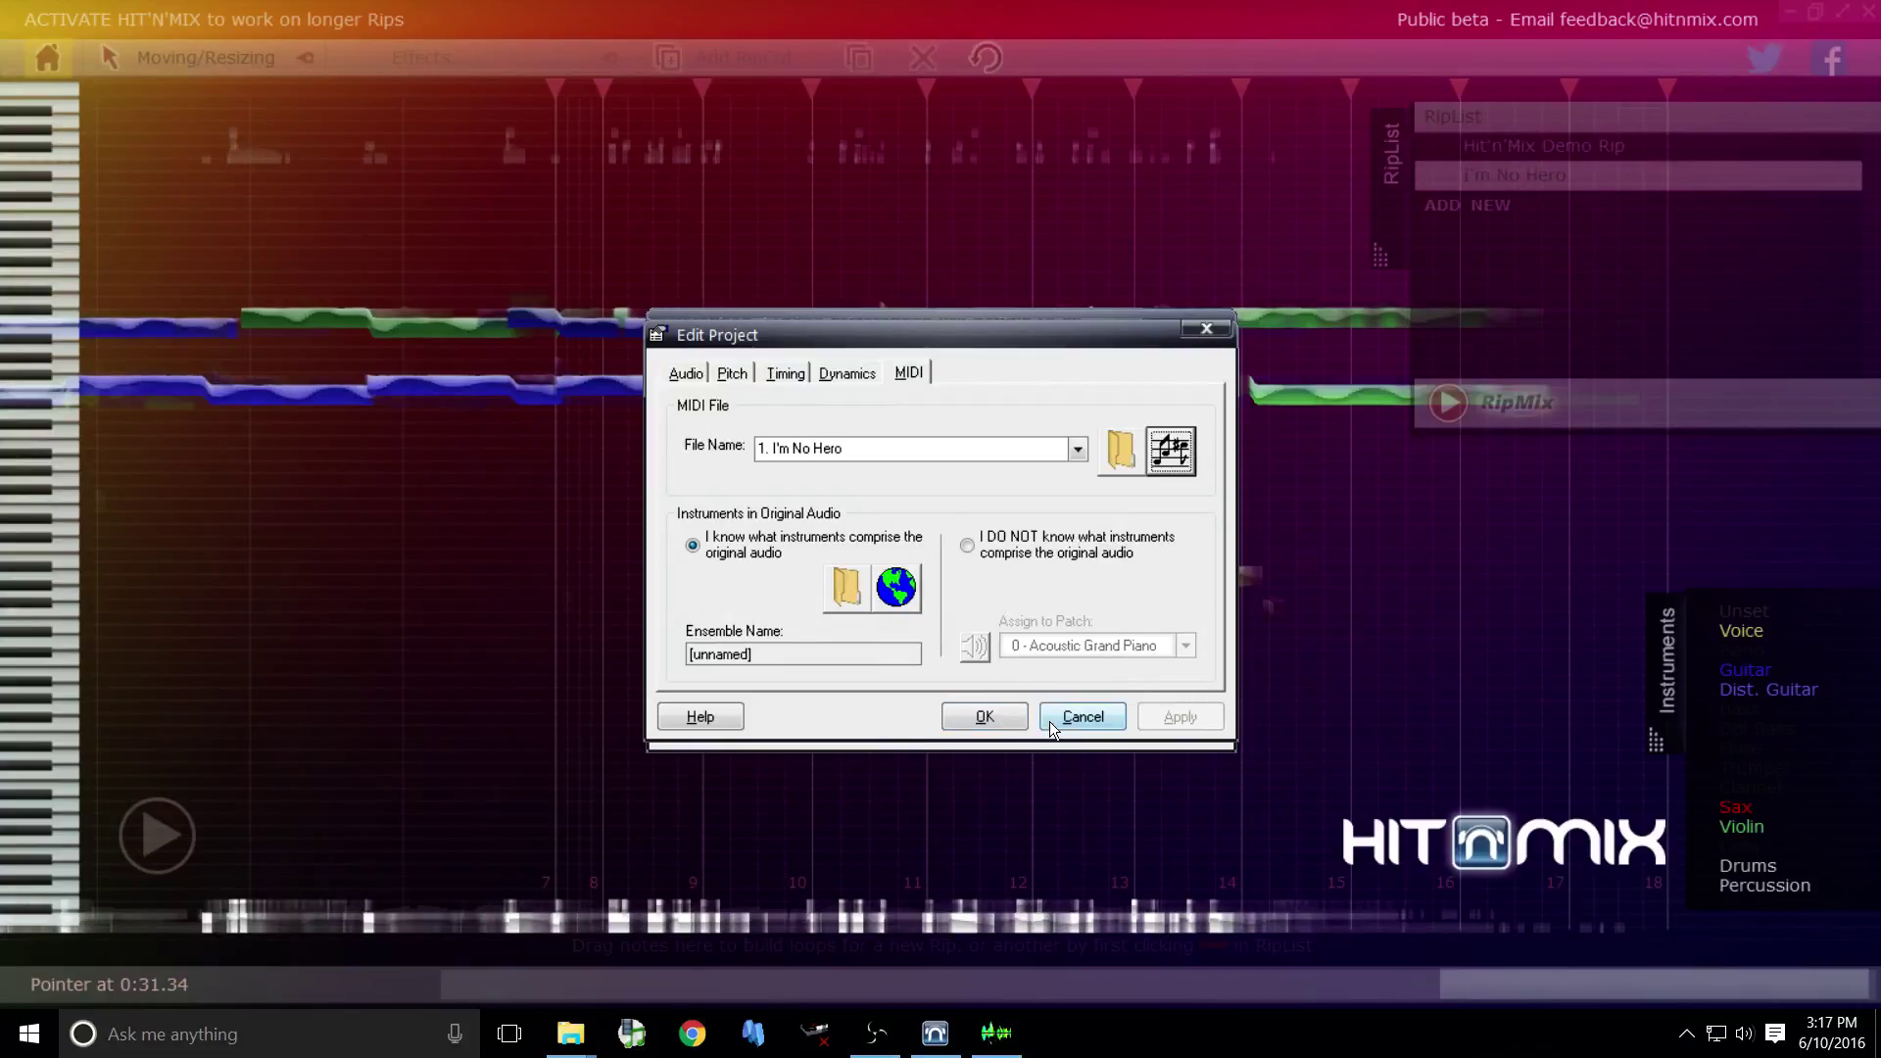
click(980, 718)
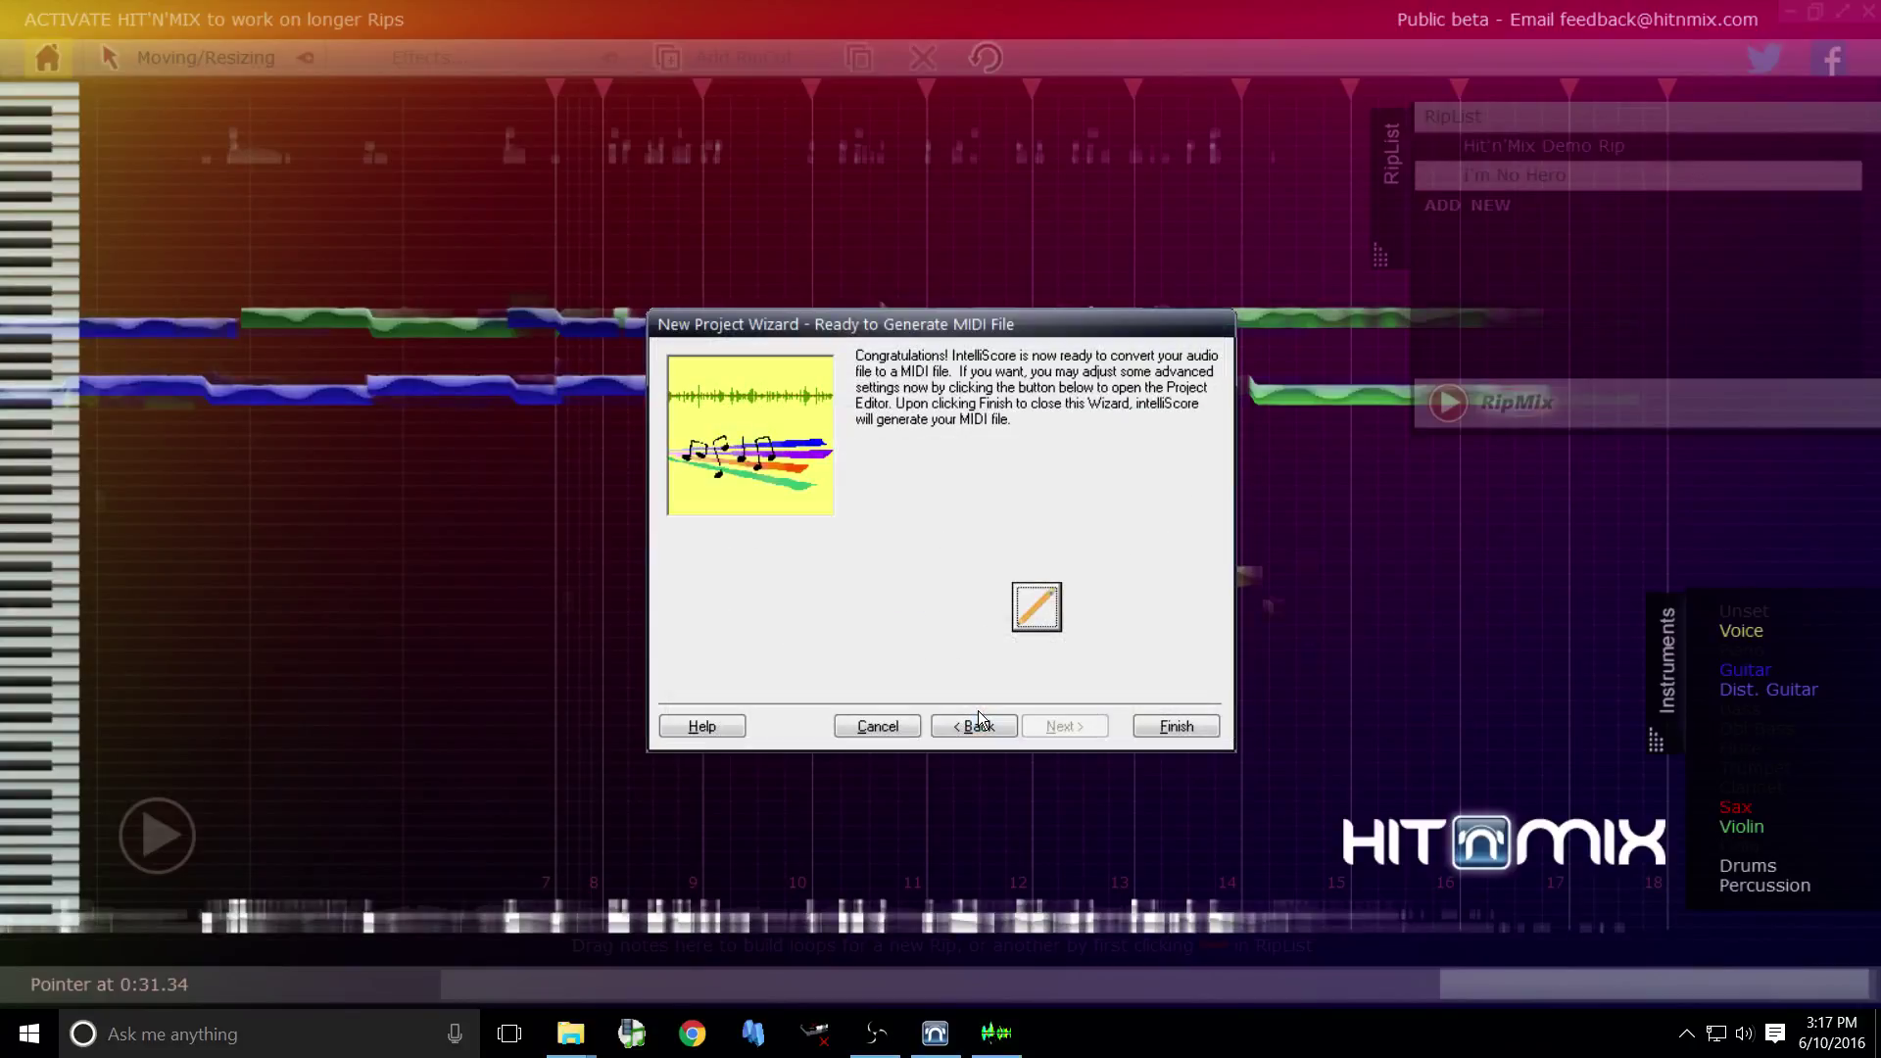
click(1022, 614)
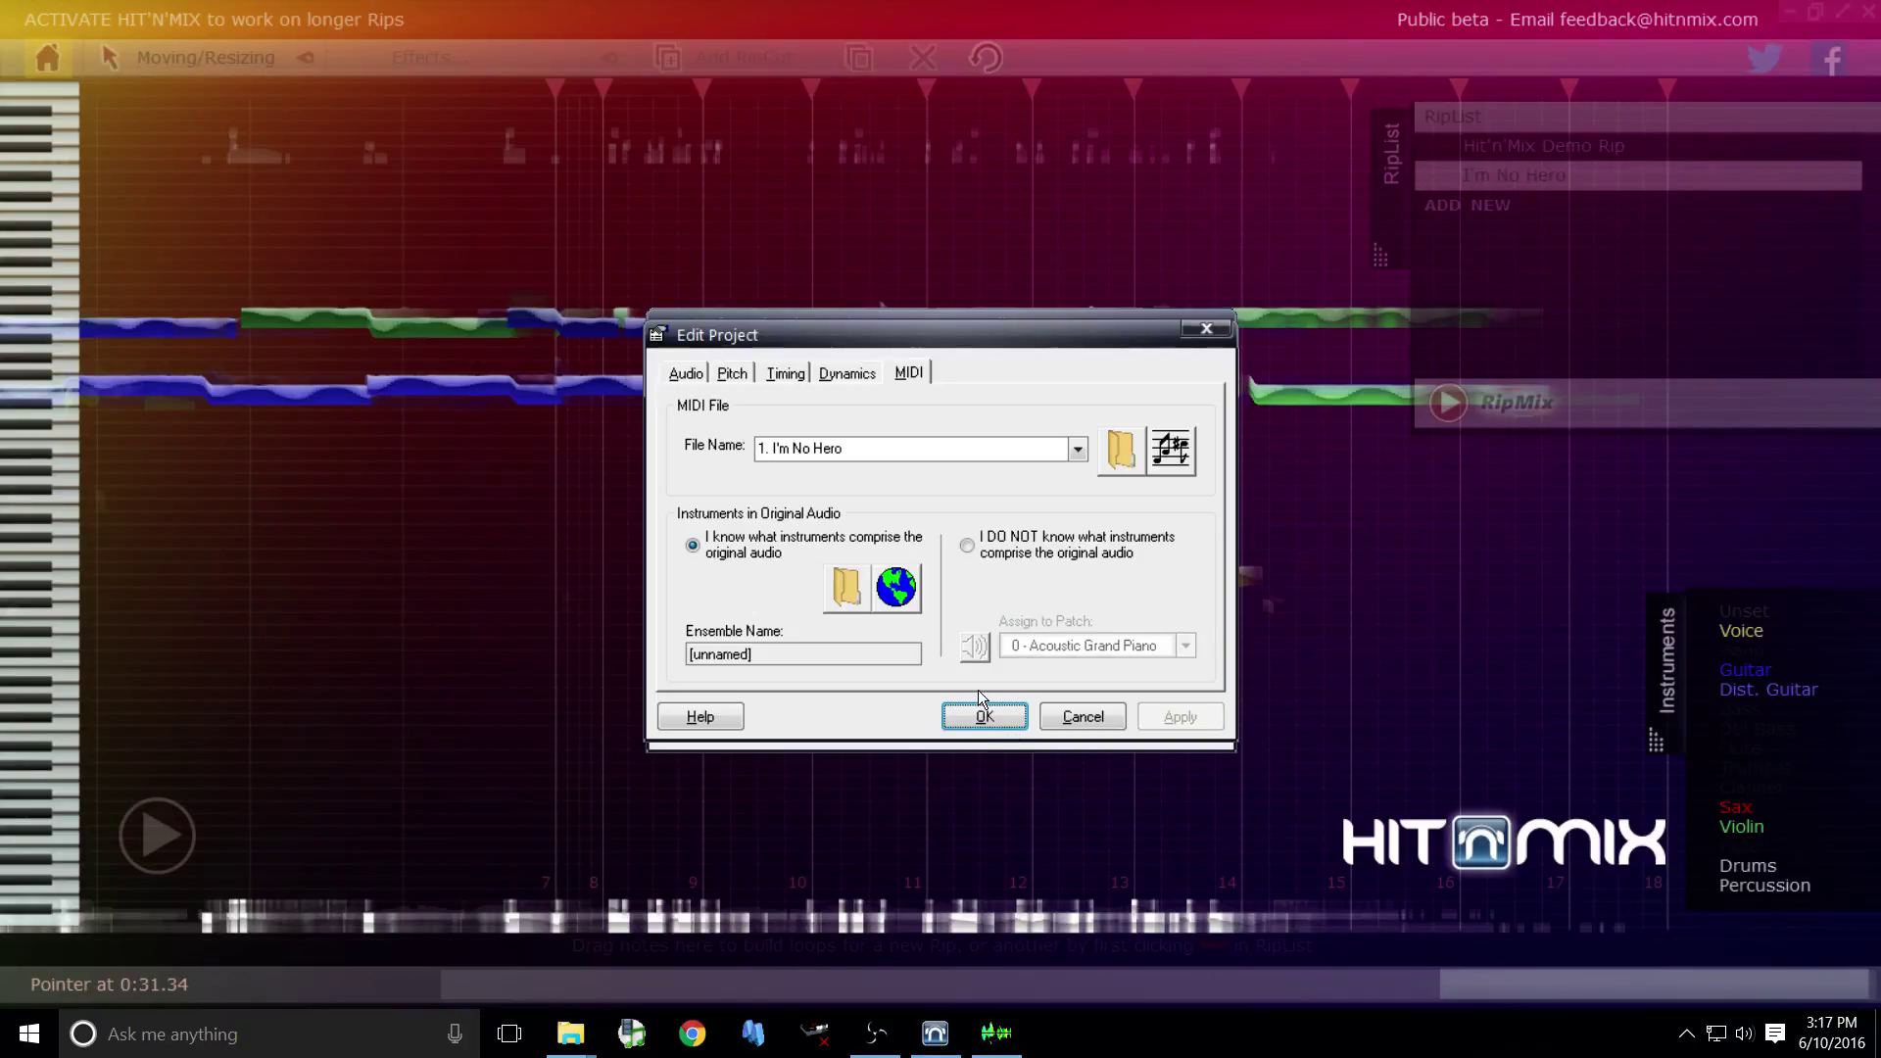
click(979, 709)
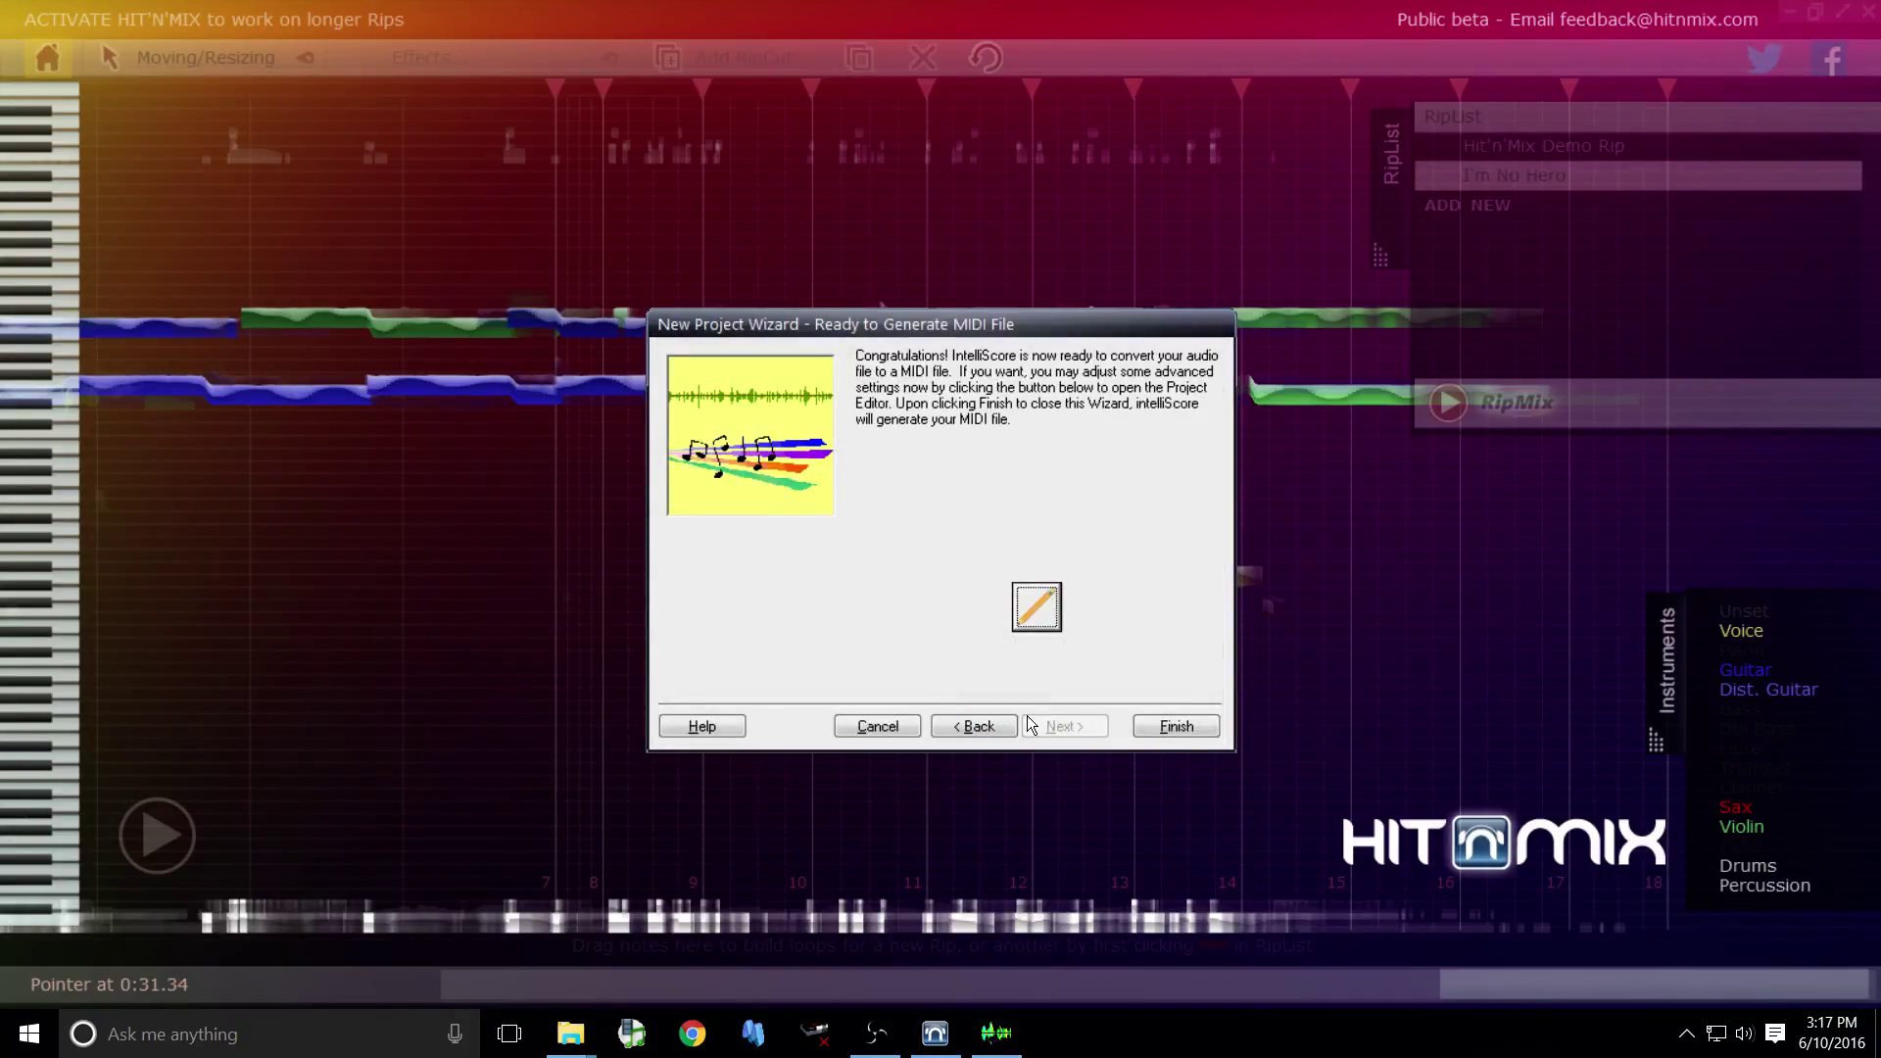
click(1213, 723)
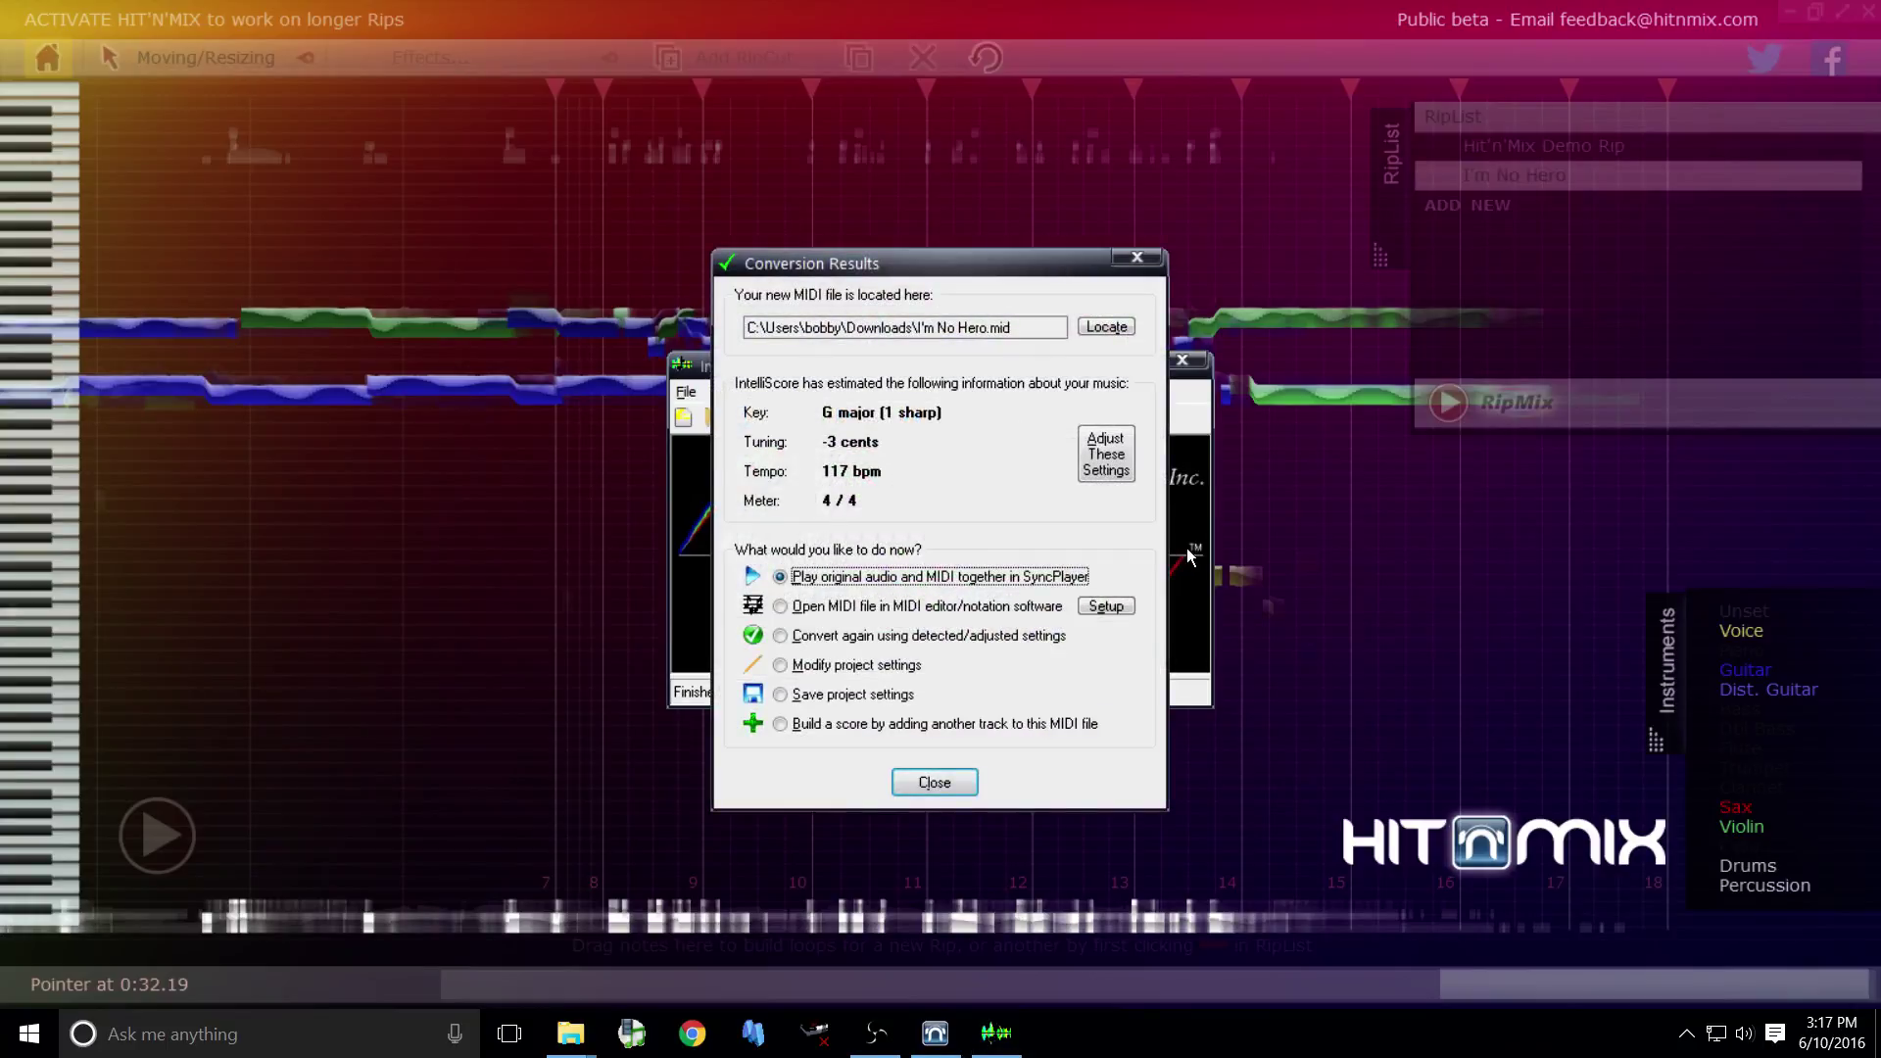
Choose to open I'm No Hero.mid in the MIDI editor and close Conversion Results
click(802, 608)
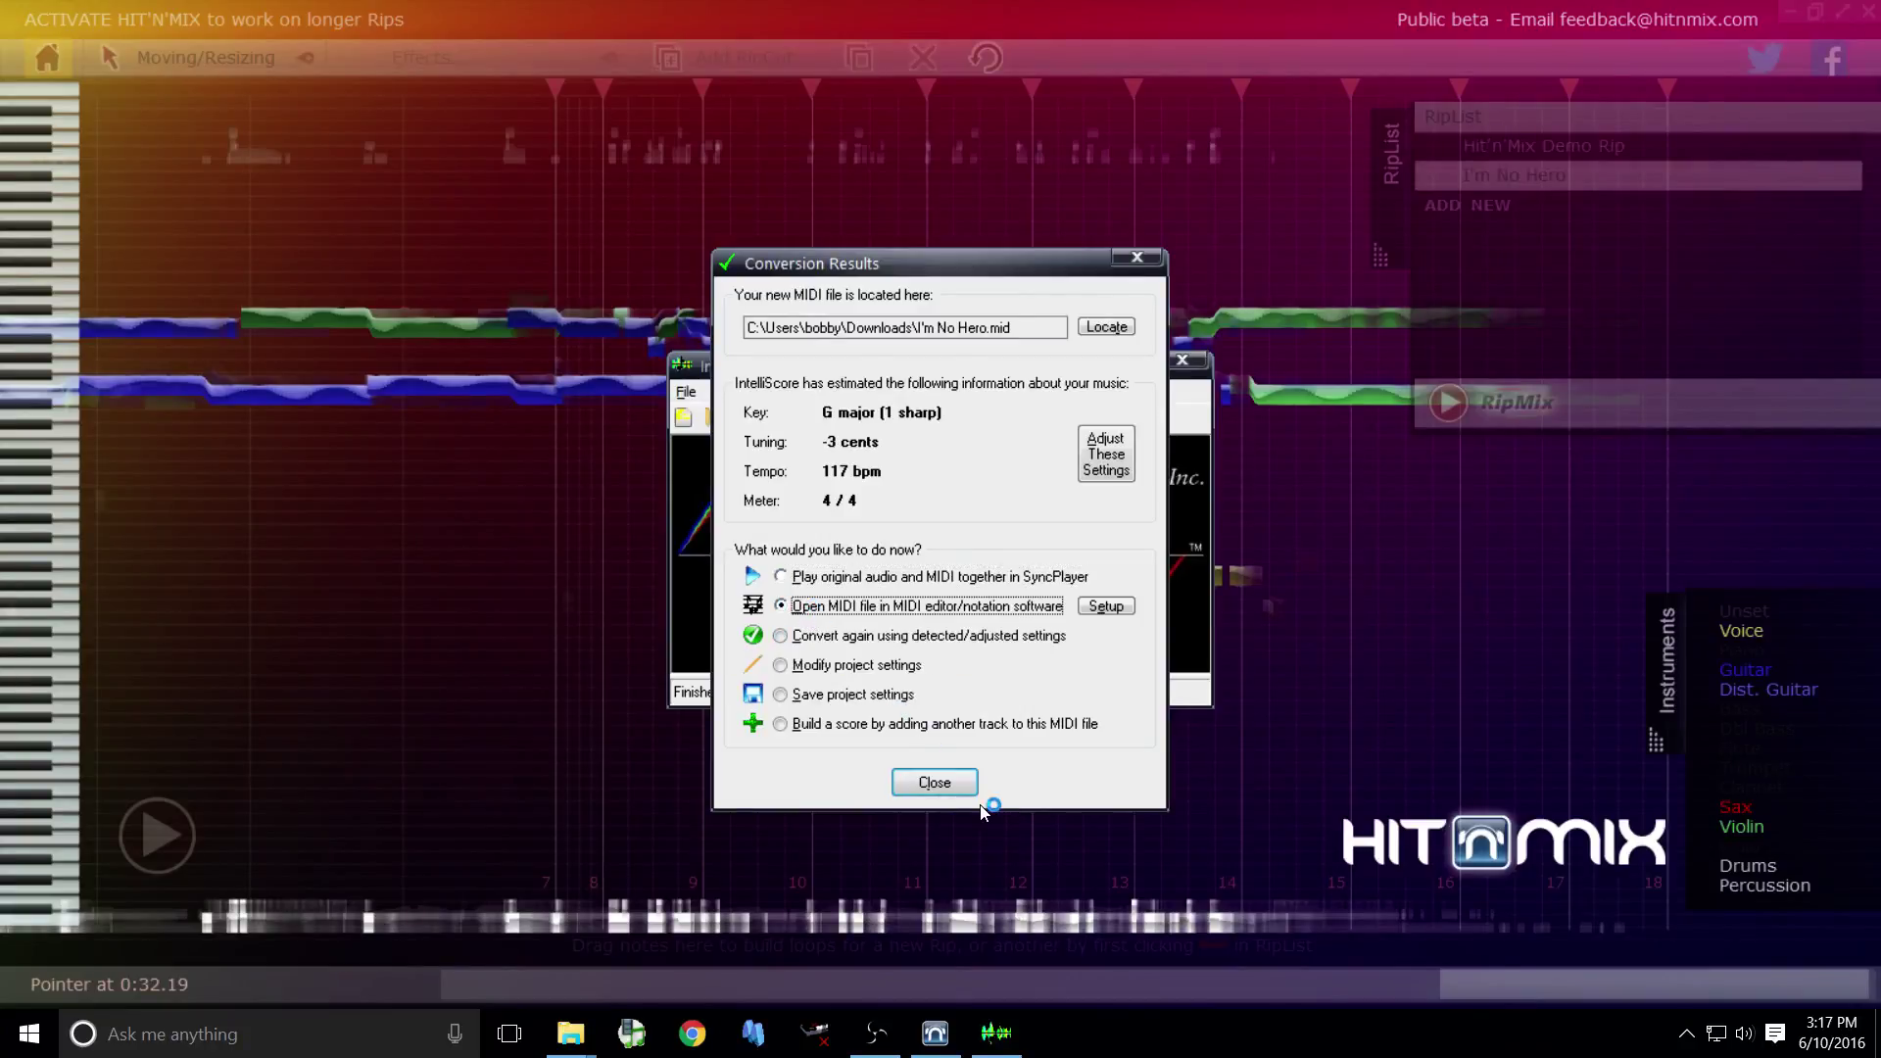
click(935, 781)
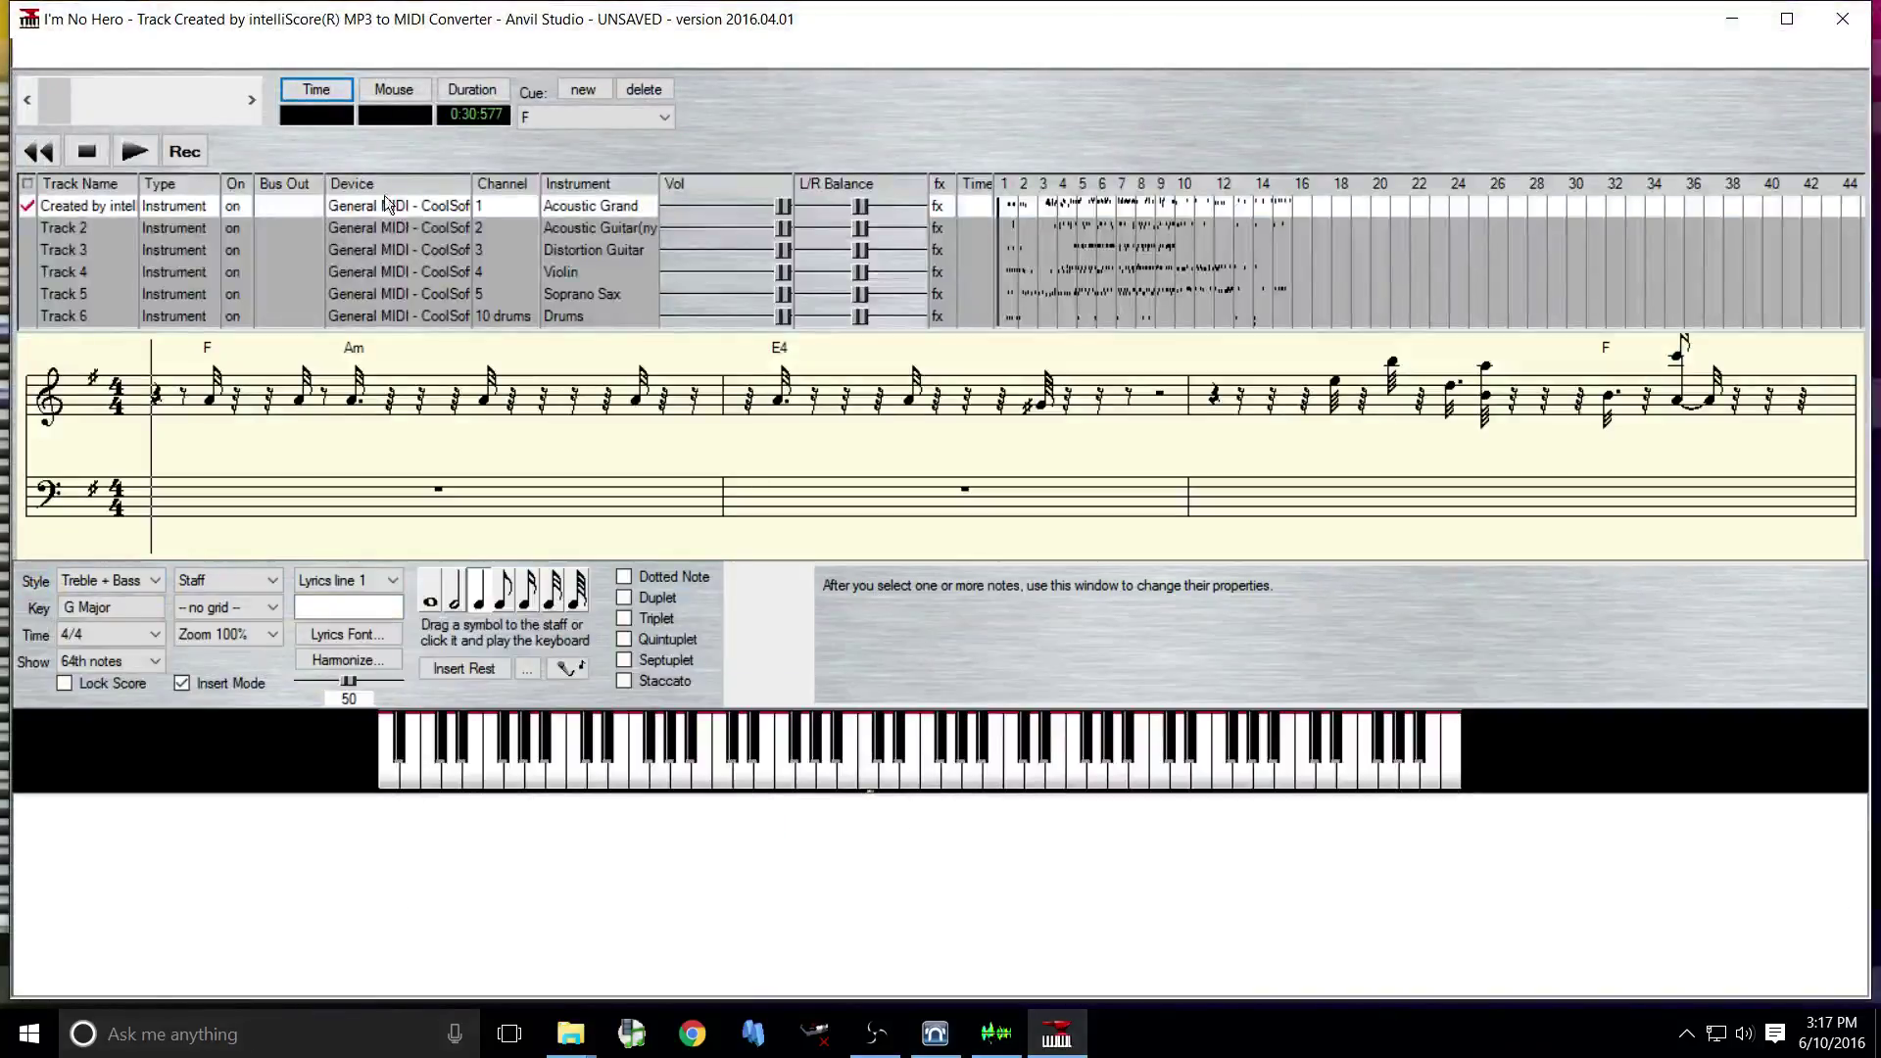
Play the song in Anvil Studio, stop it, and quit without saving
click(95, 150)
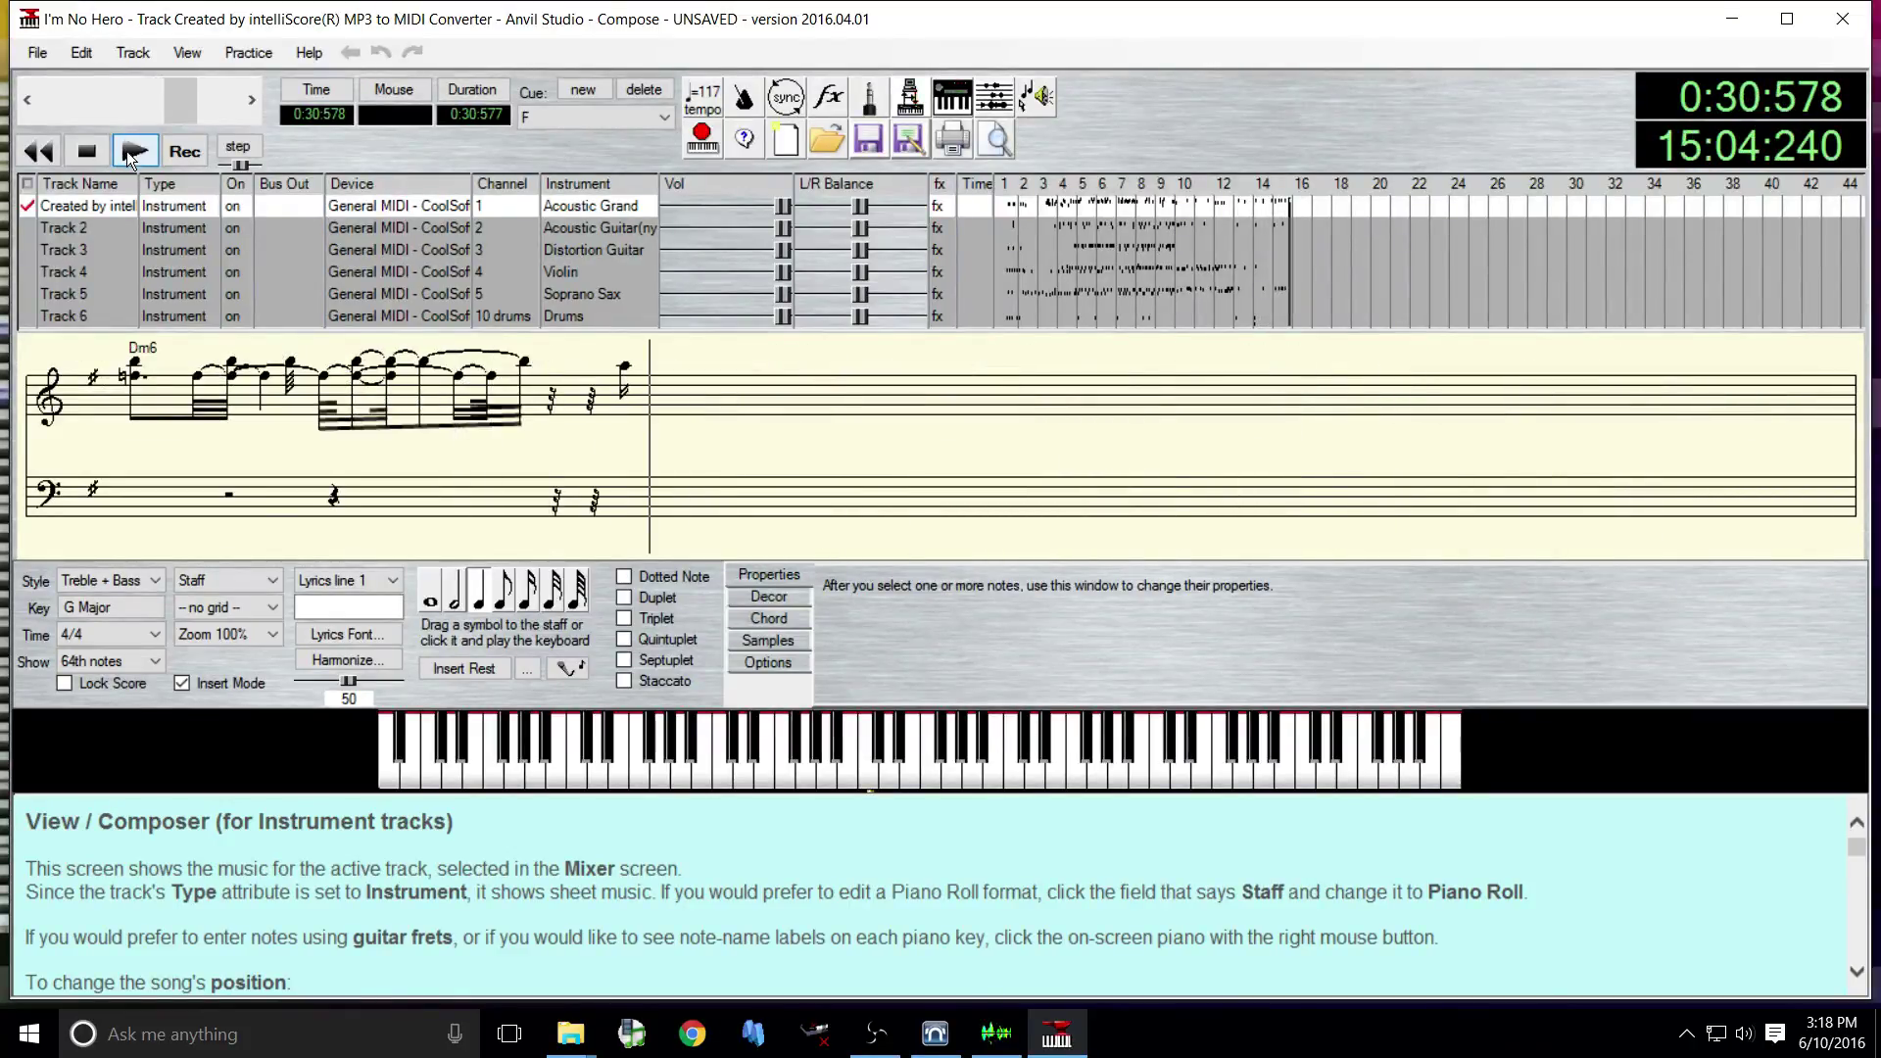
click(86, 151)
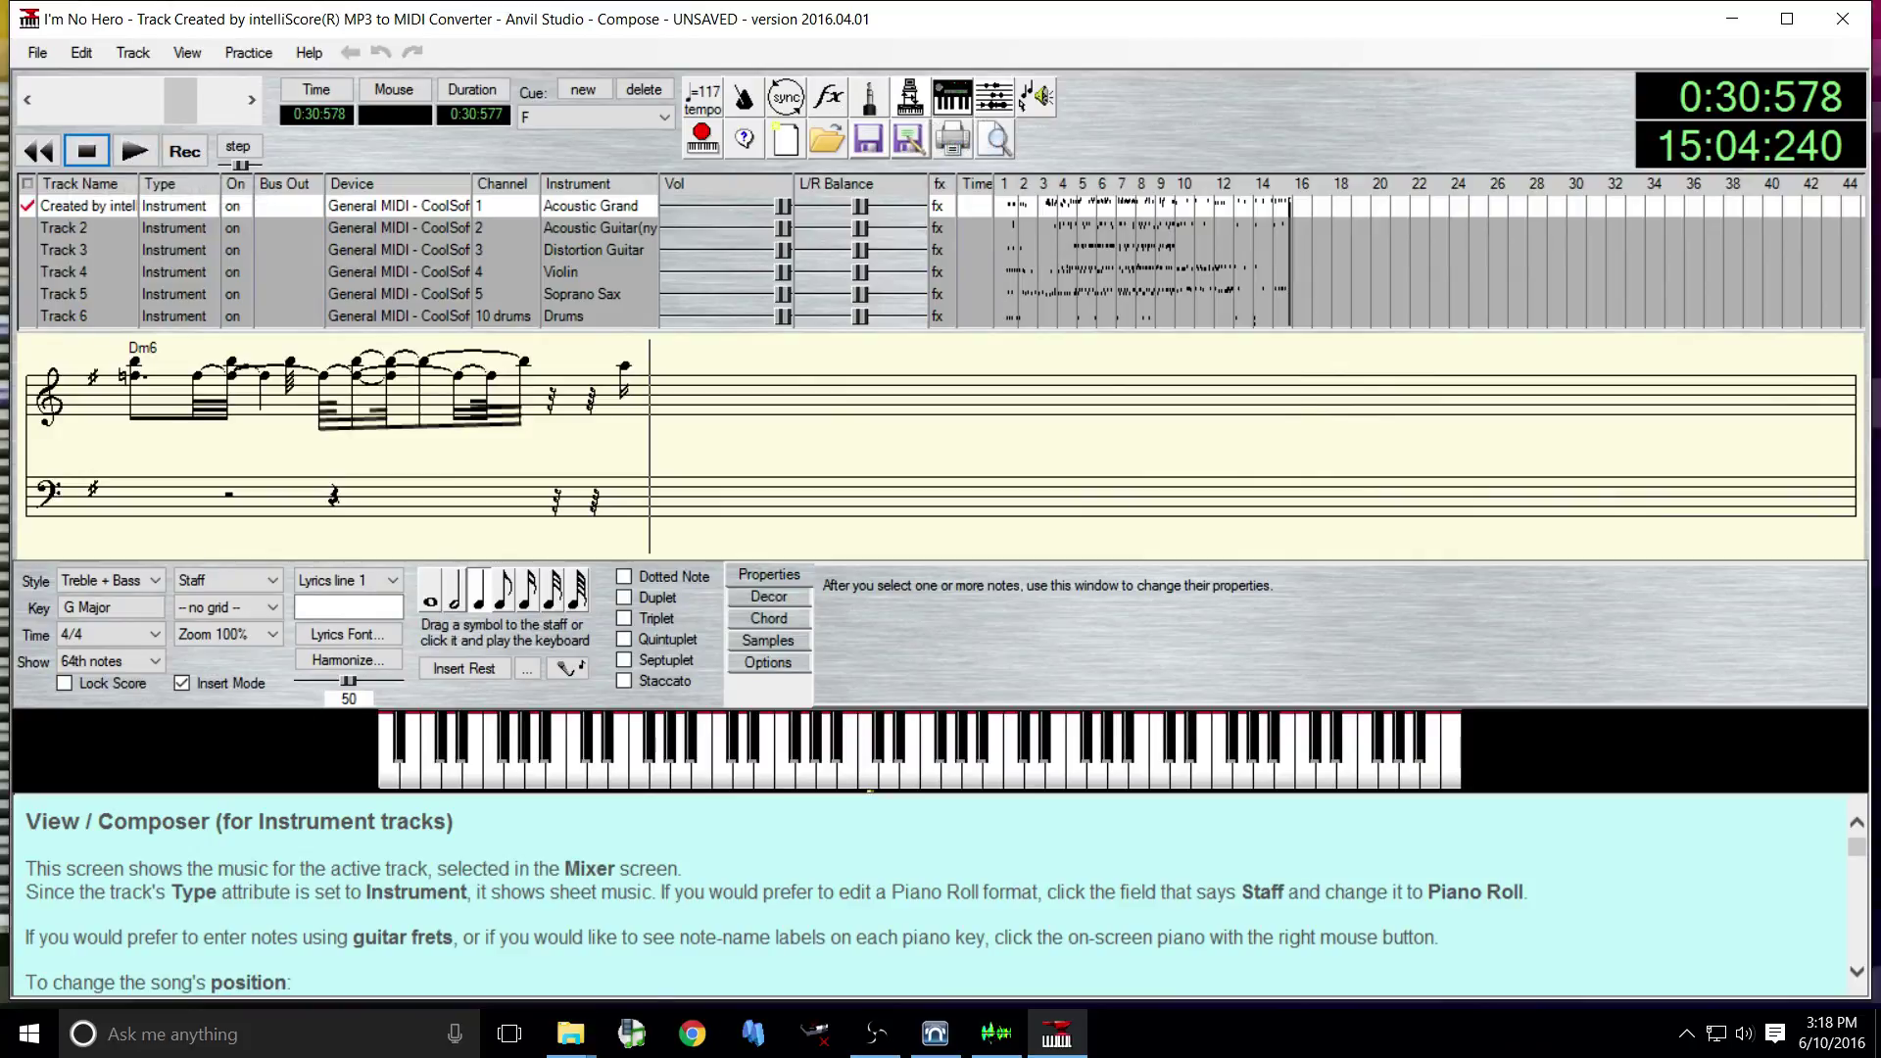
click(1843, 19)
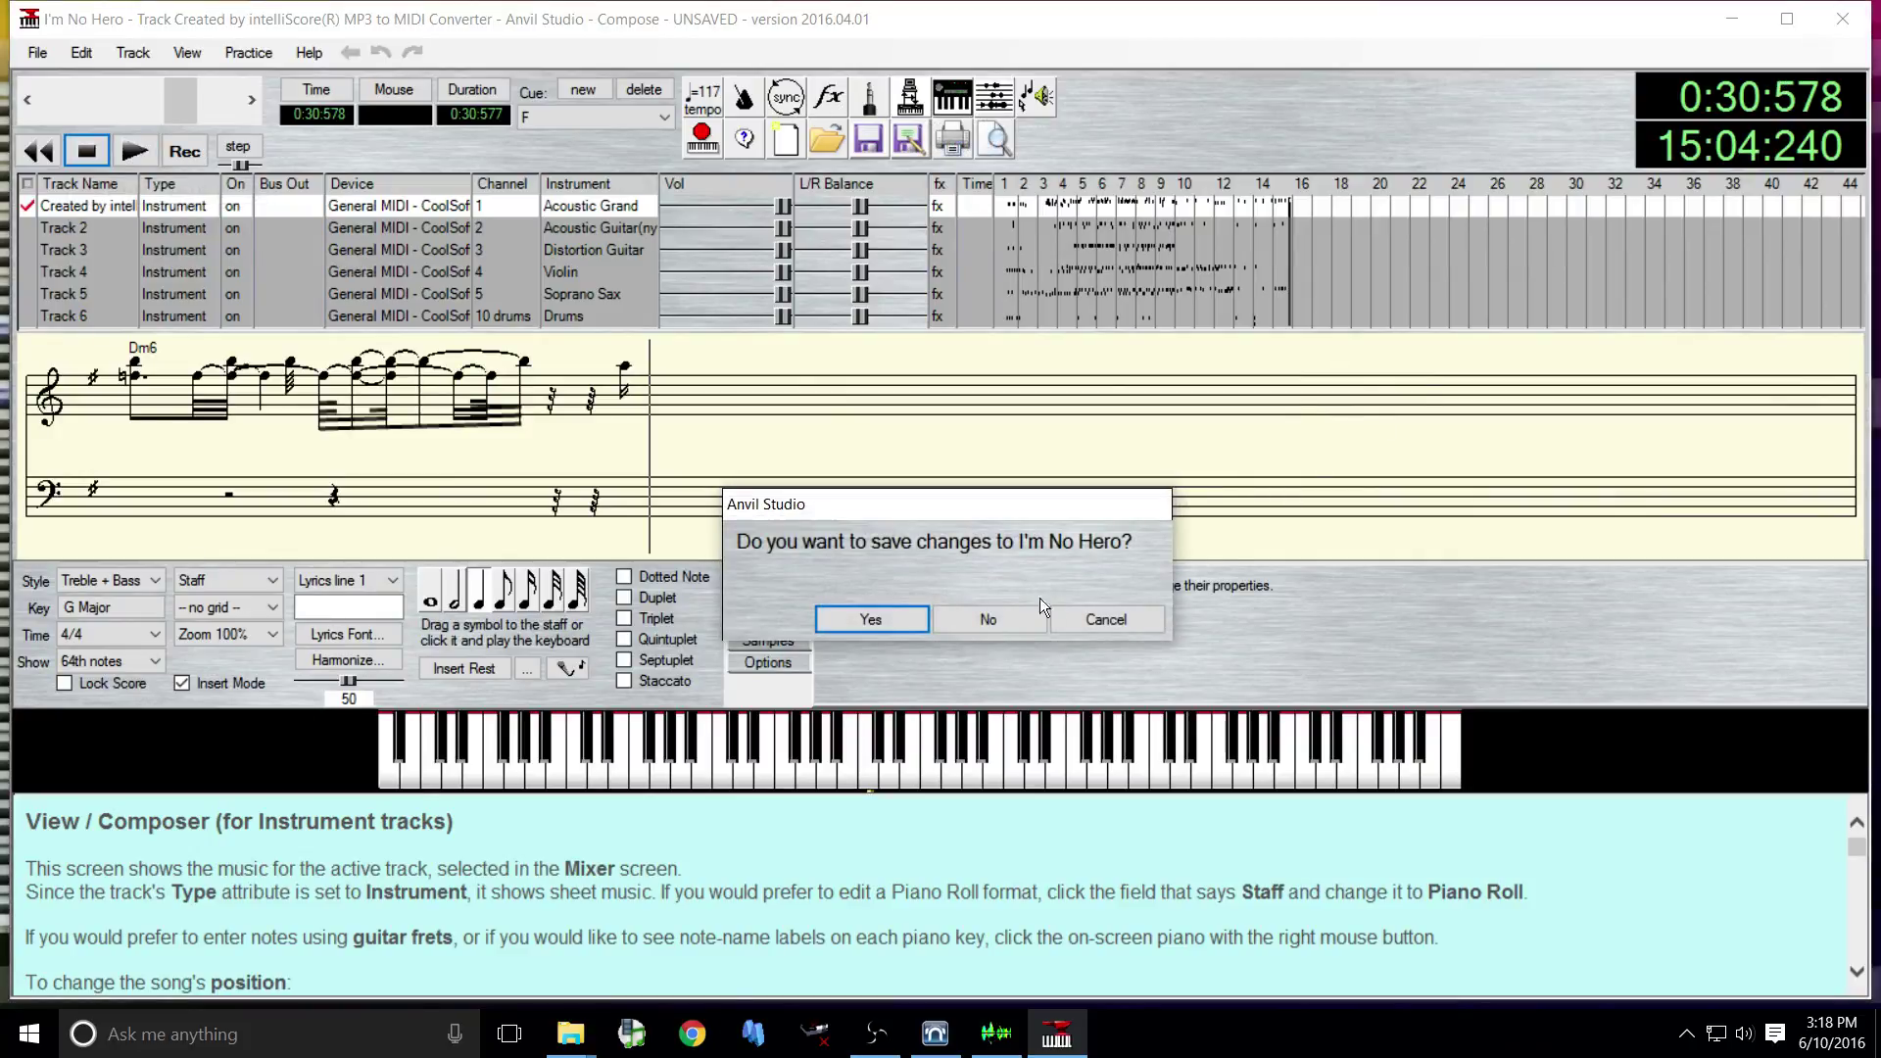
click(870, 619)
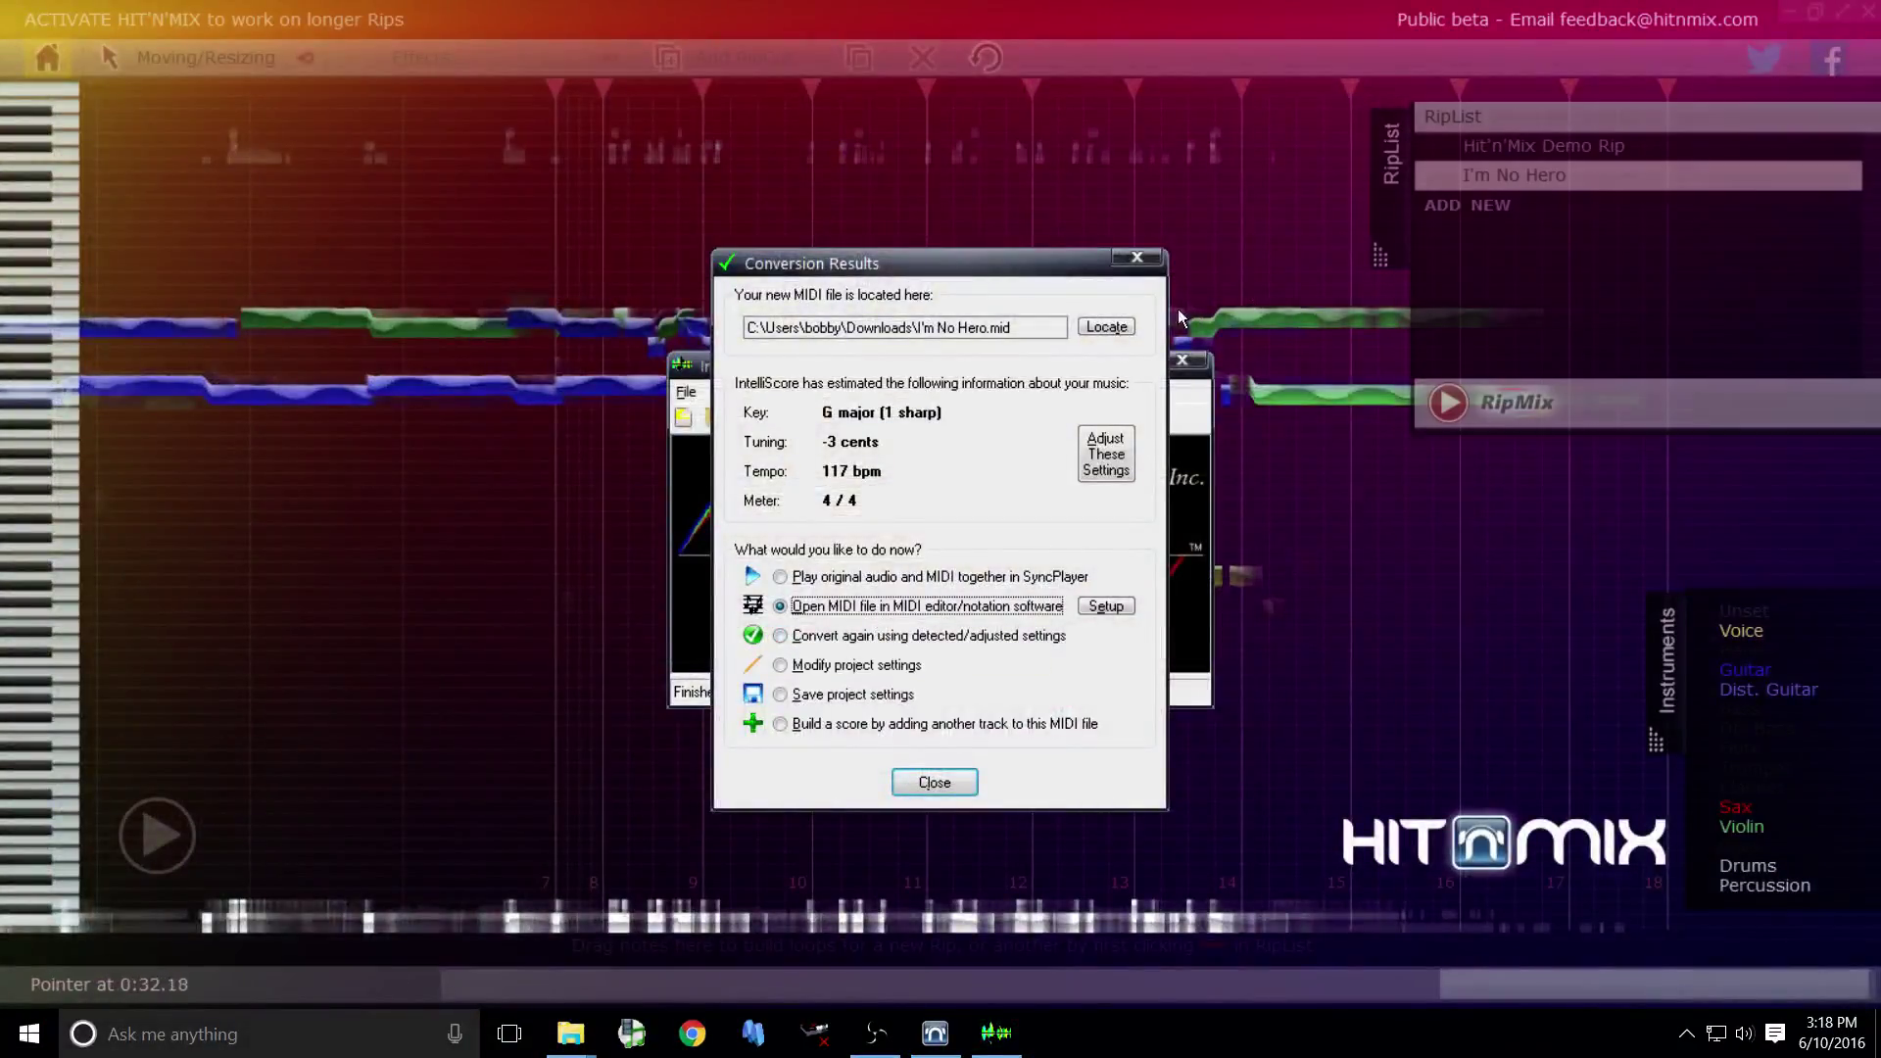
Close Conversion Results, Hit'n'Mix and intelliScore, cancelling the project save and ending the program
click(1137, 258)
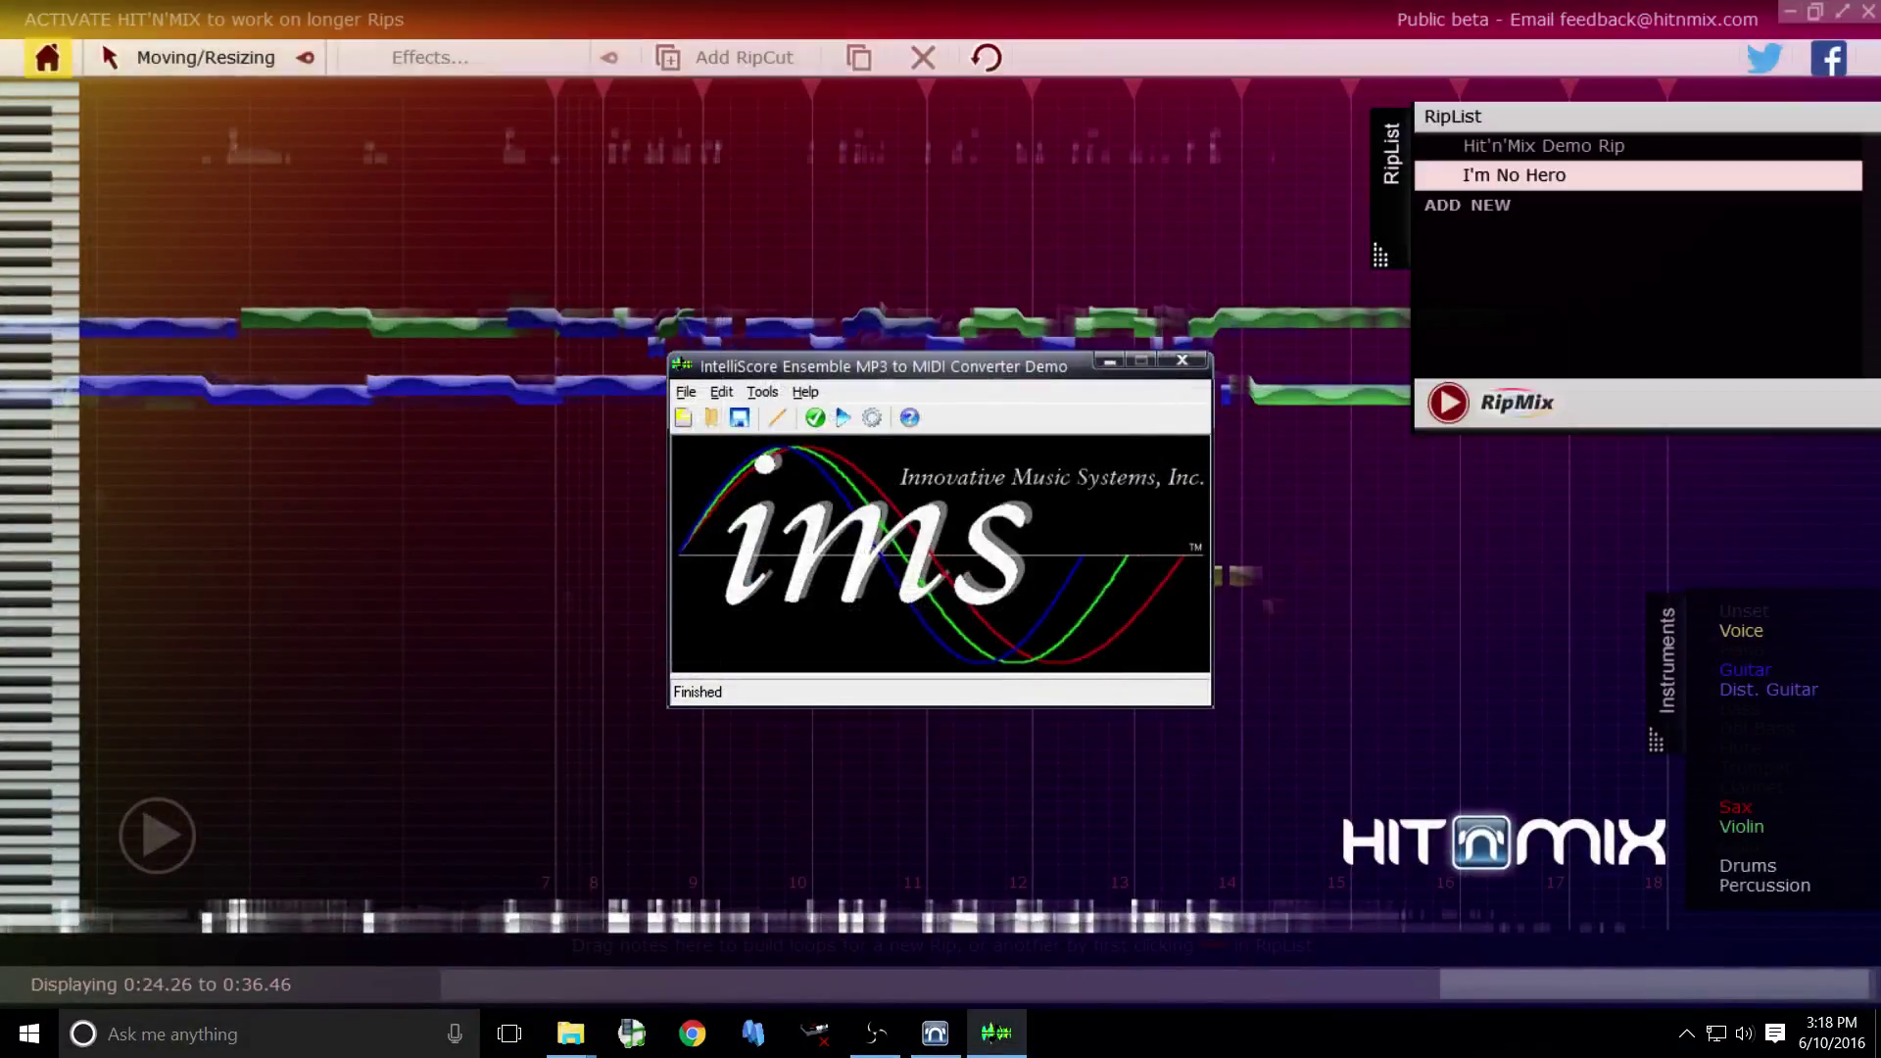
key(alt+F4)
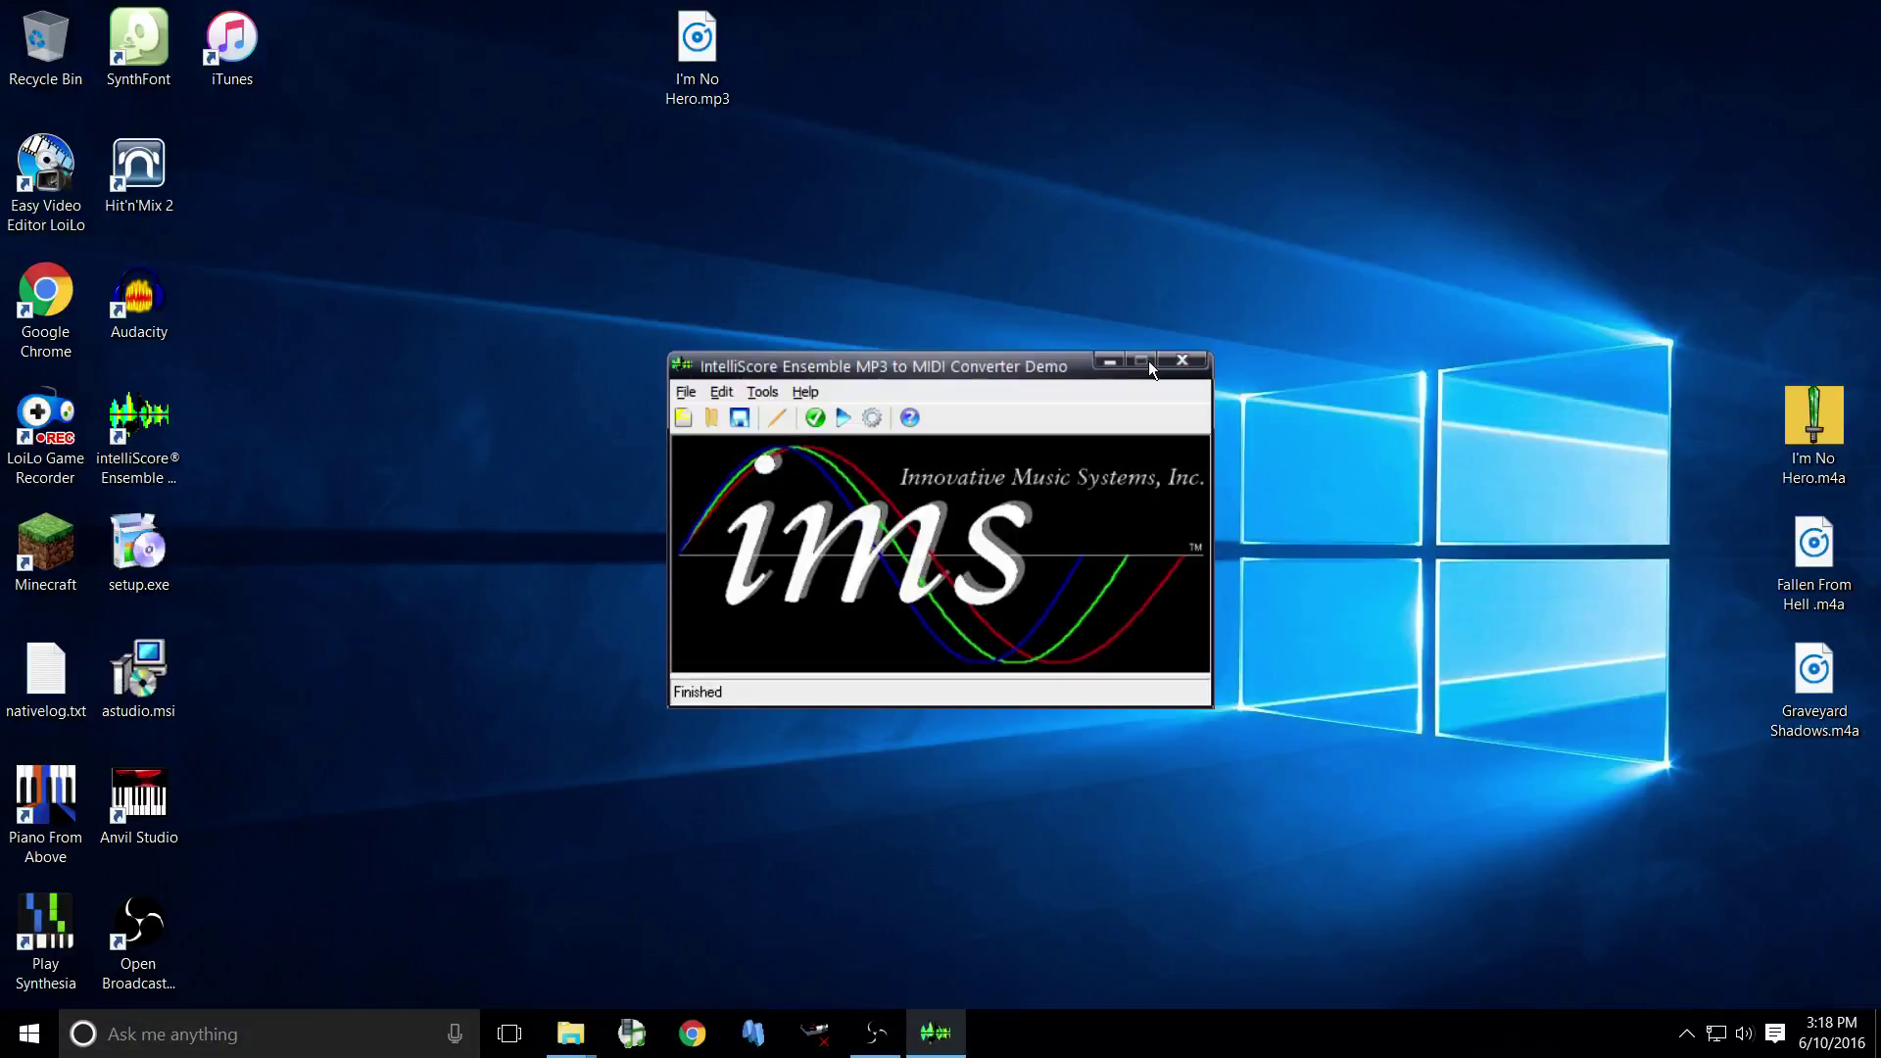
click(1182, 363)
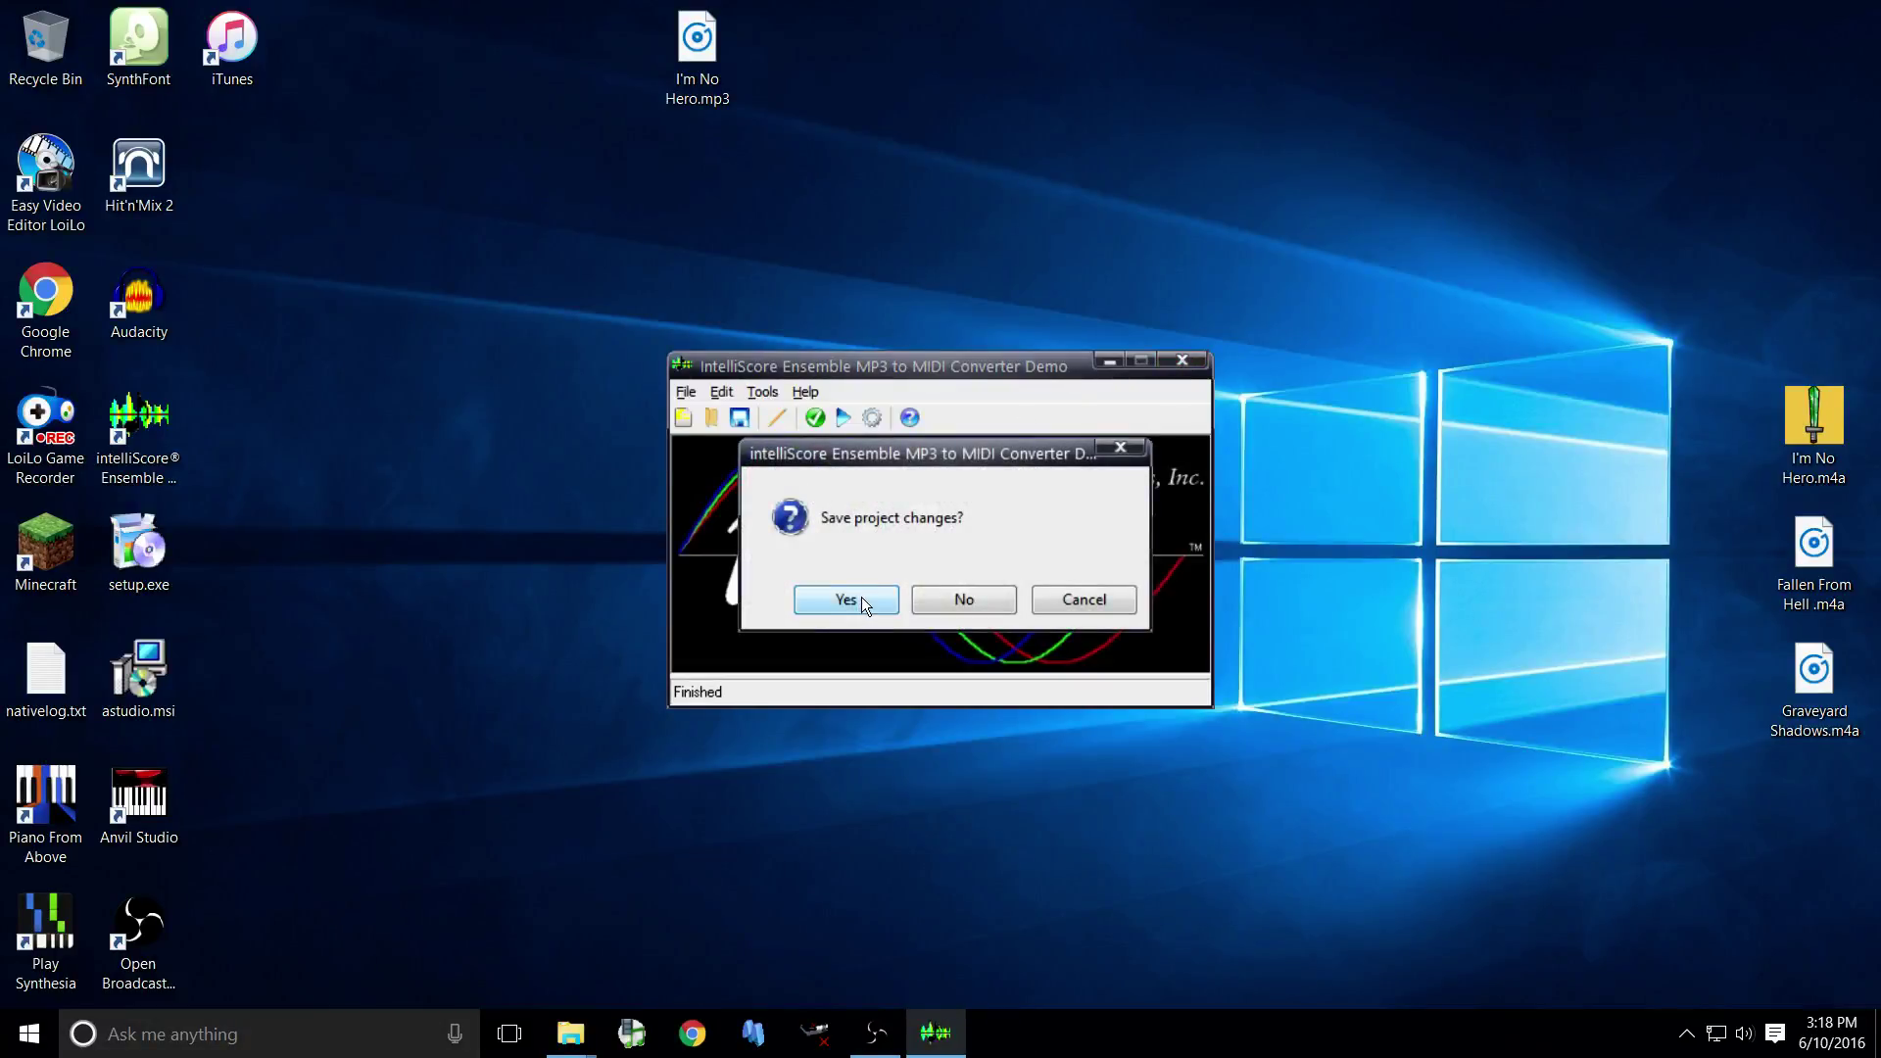
click(870, 596)
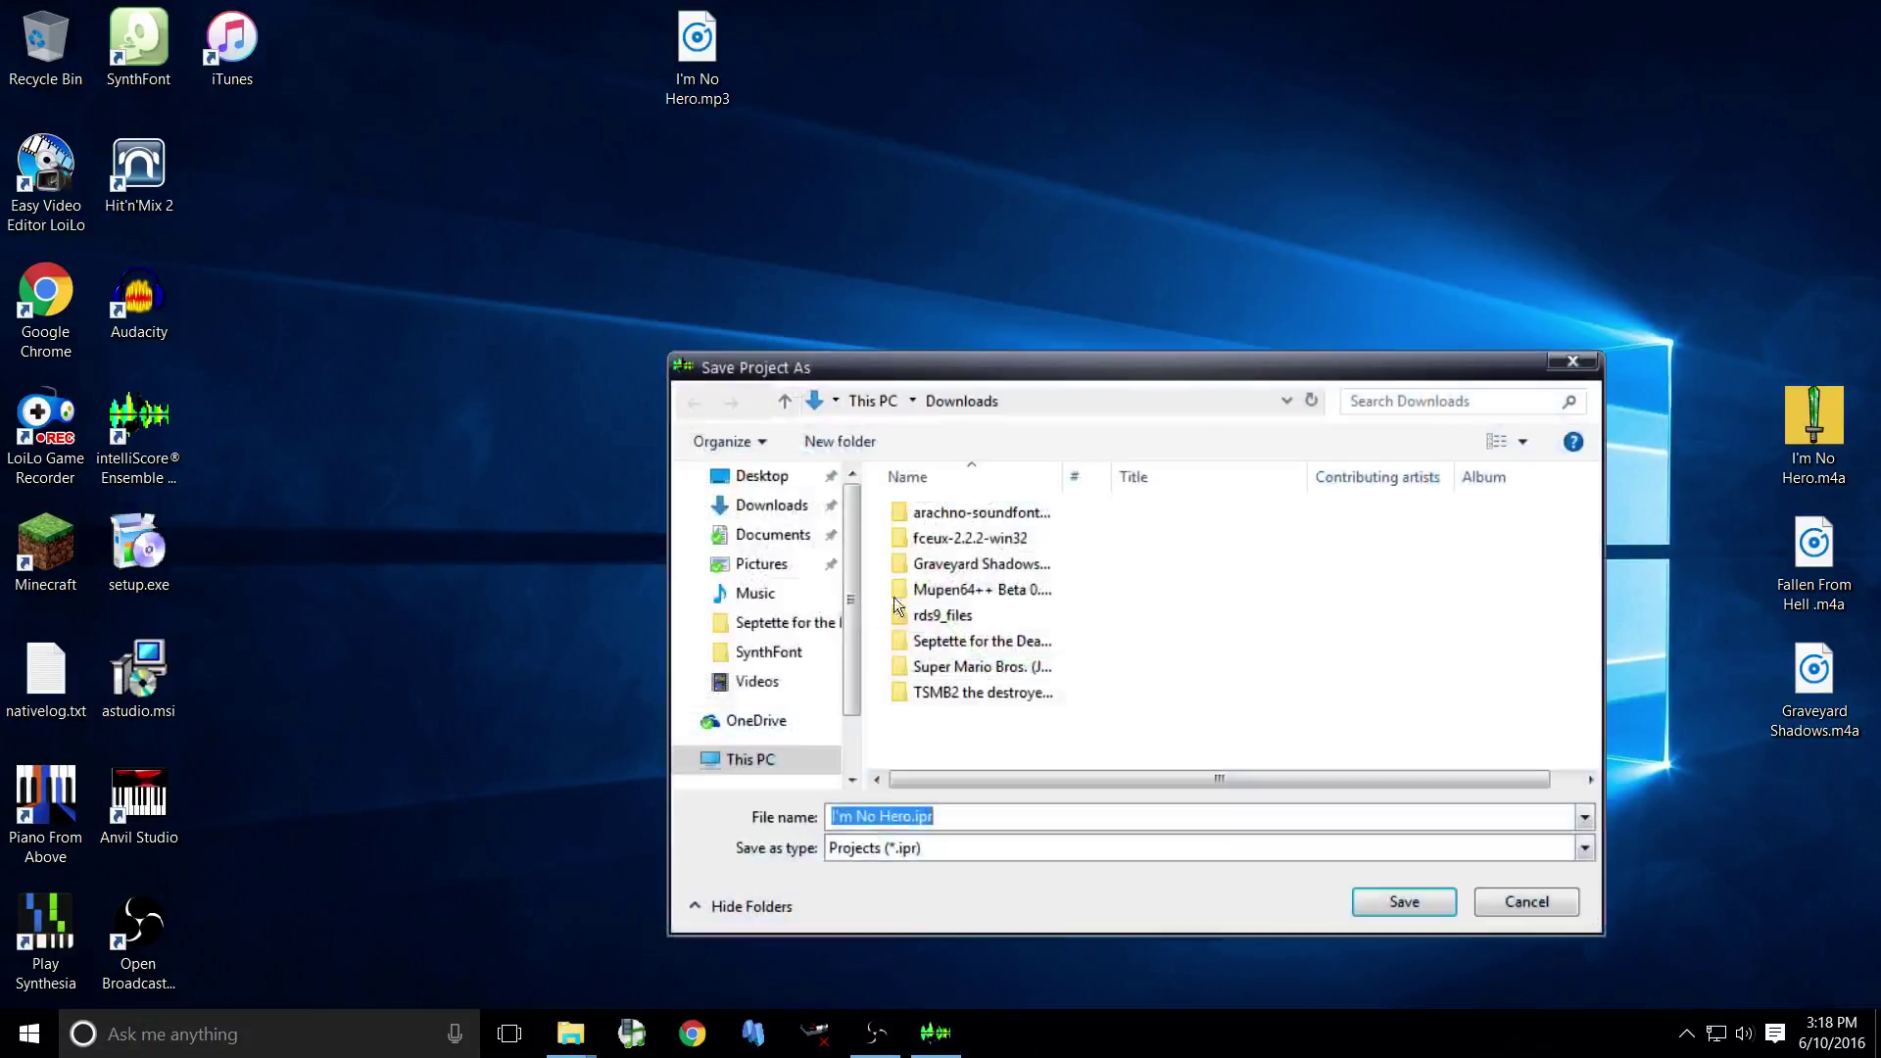
click(1508, 907)
click(931, 659)
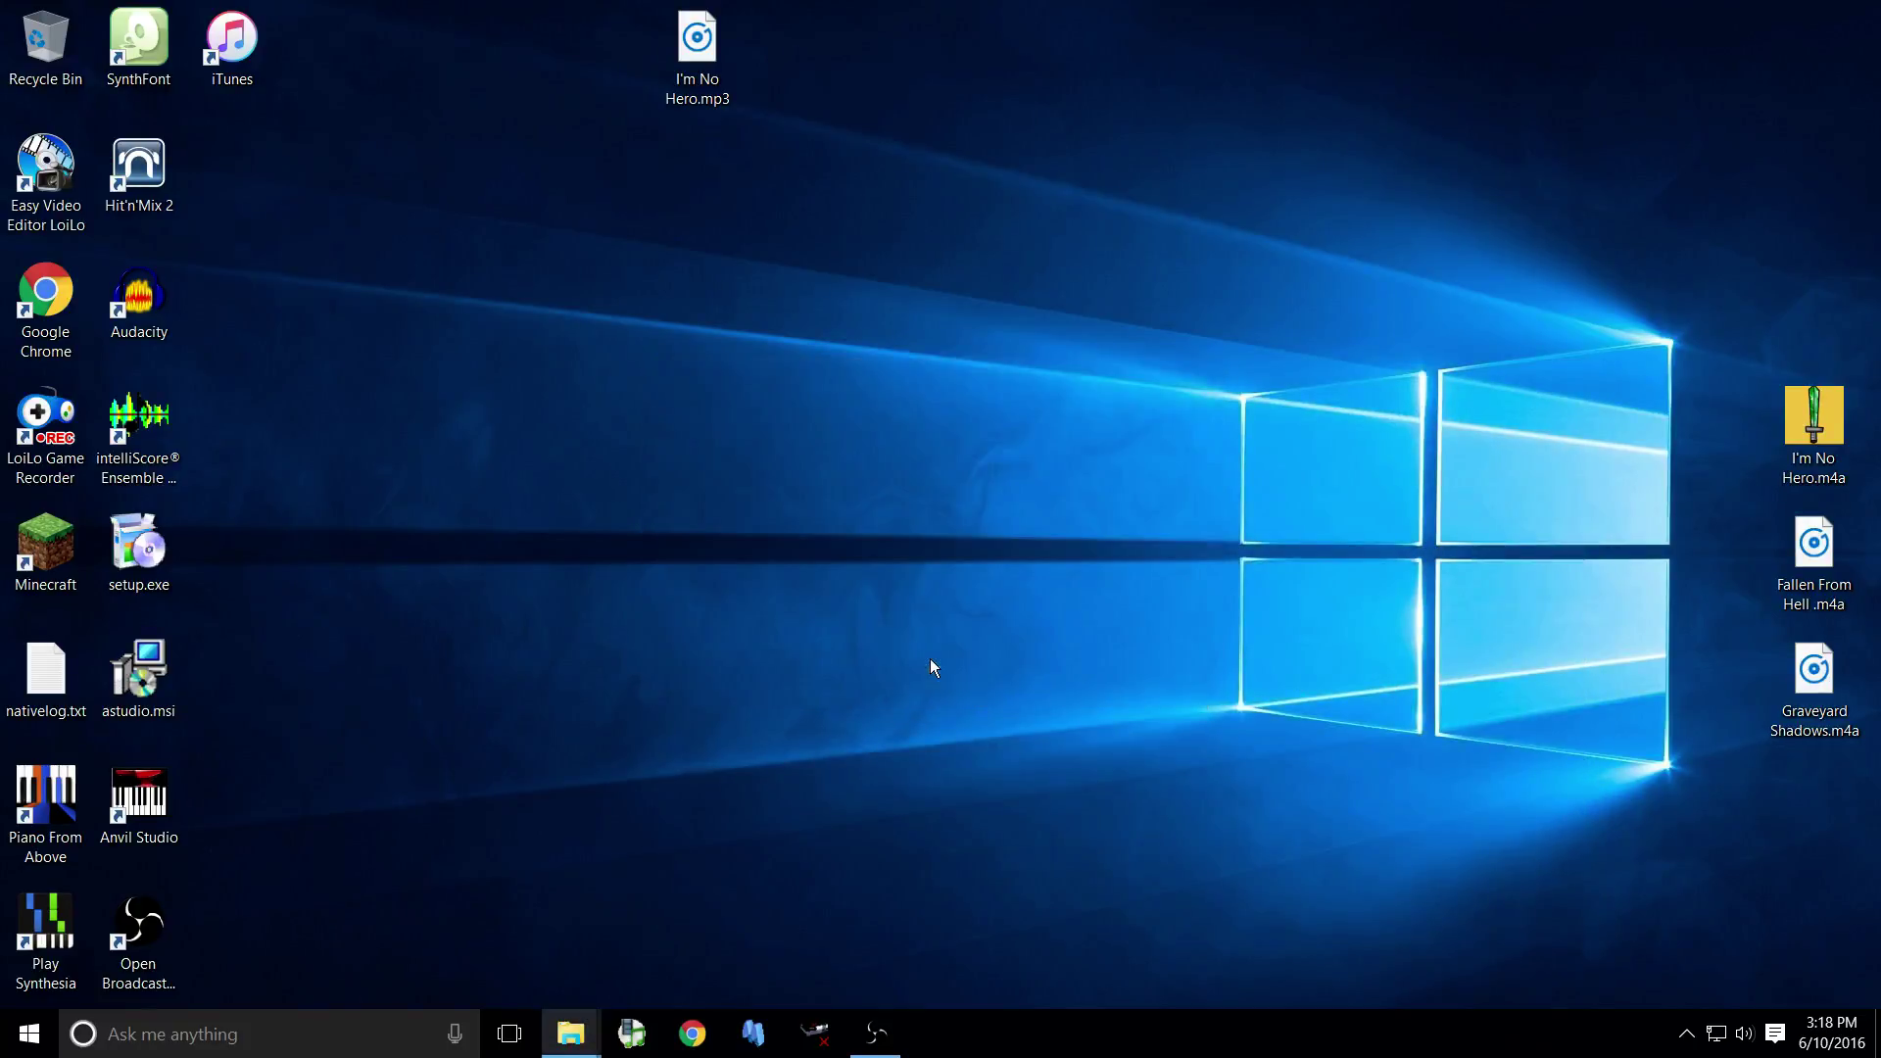
Open File Explorer on the Downloads folder and select I'm No Hero.mid
click(30, 1030)
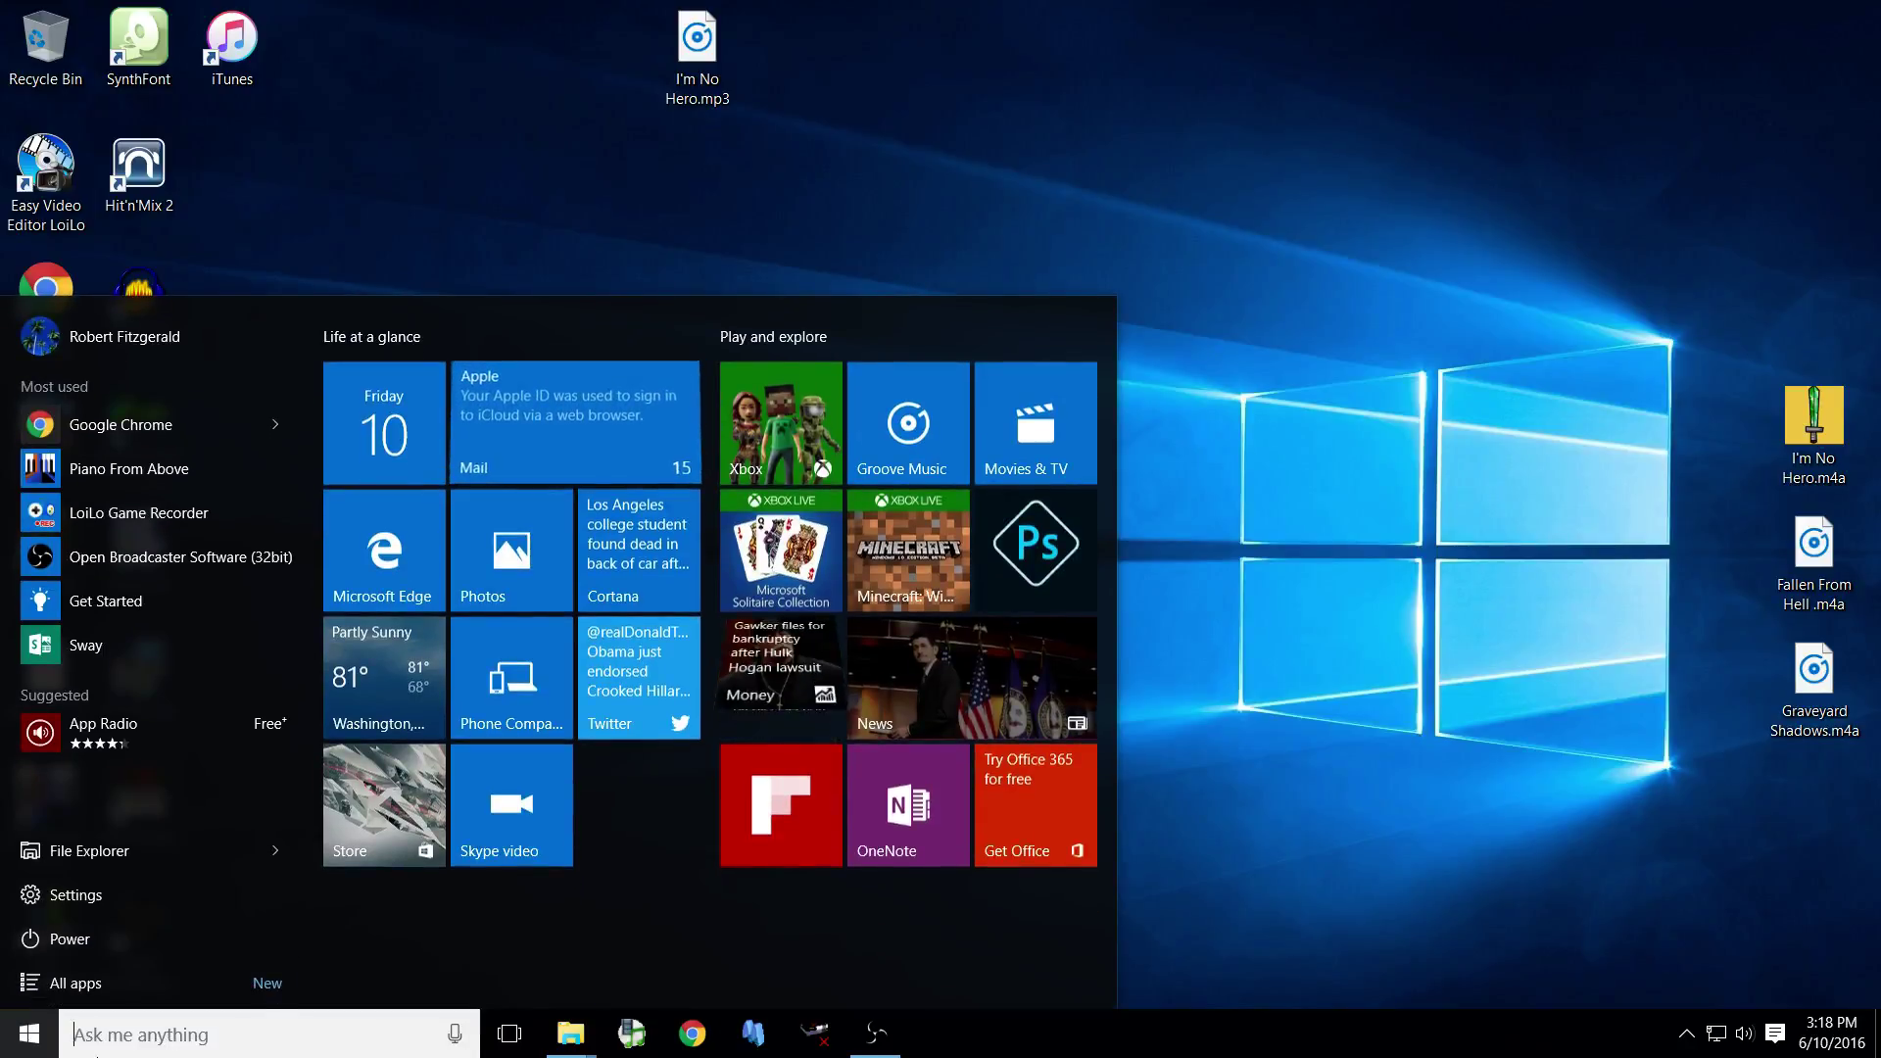
click(97, 1048)
text(.mi)
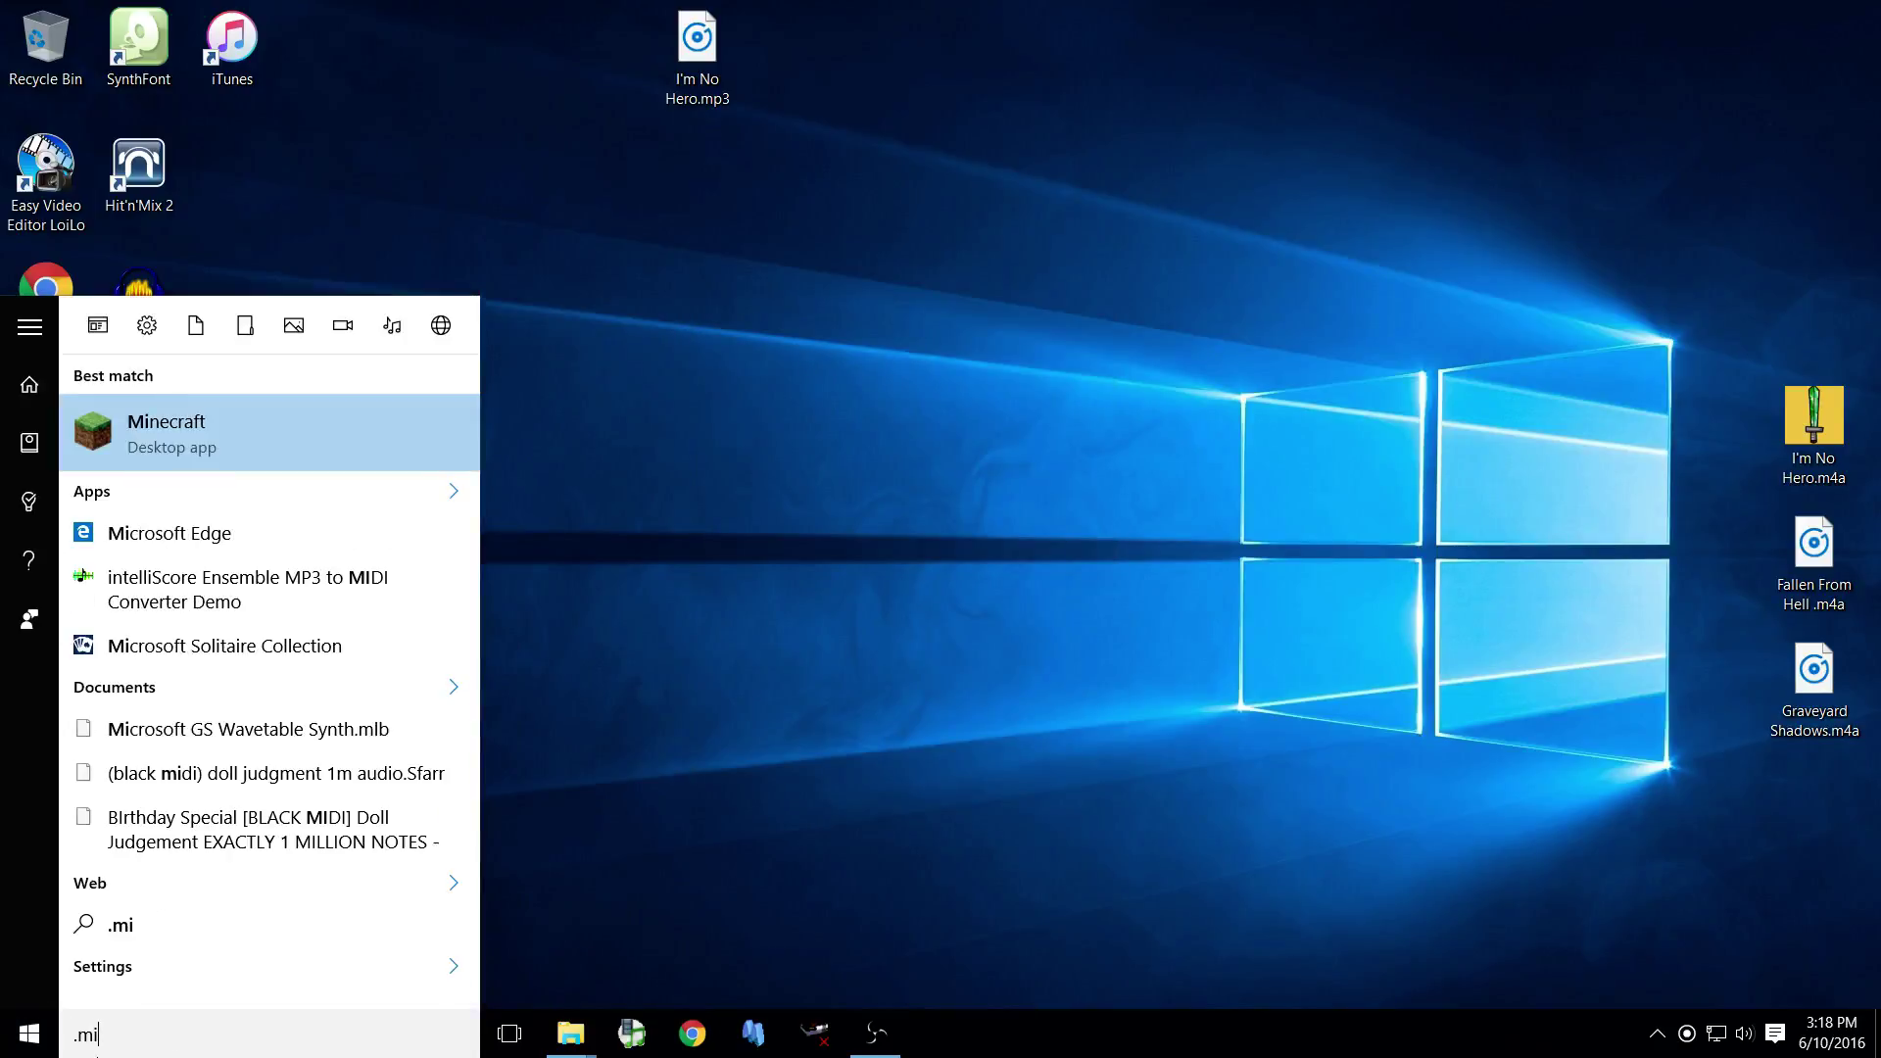
text(d)
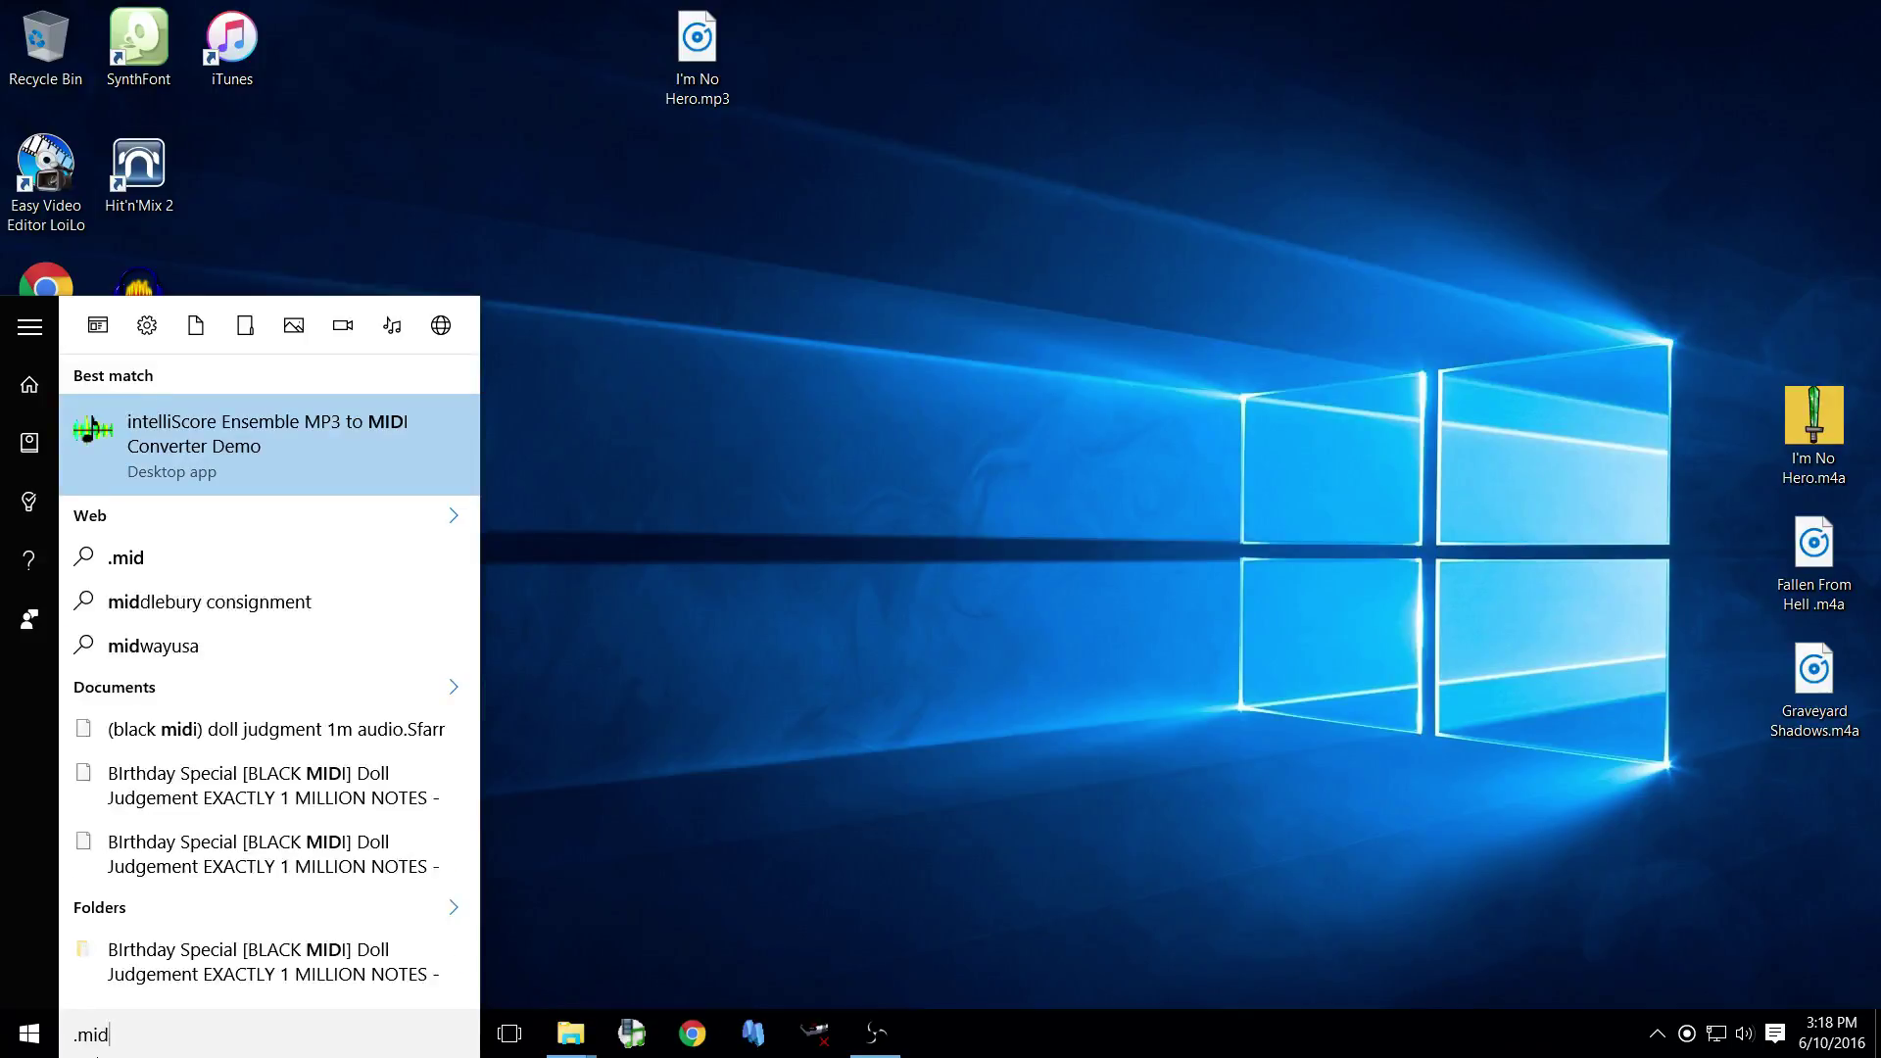
click(29, 1034)
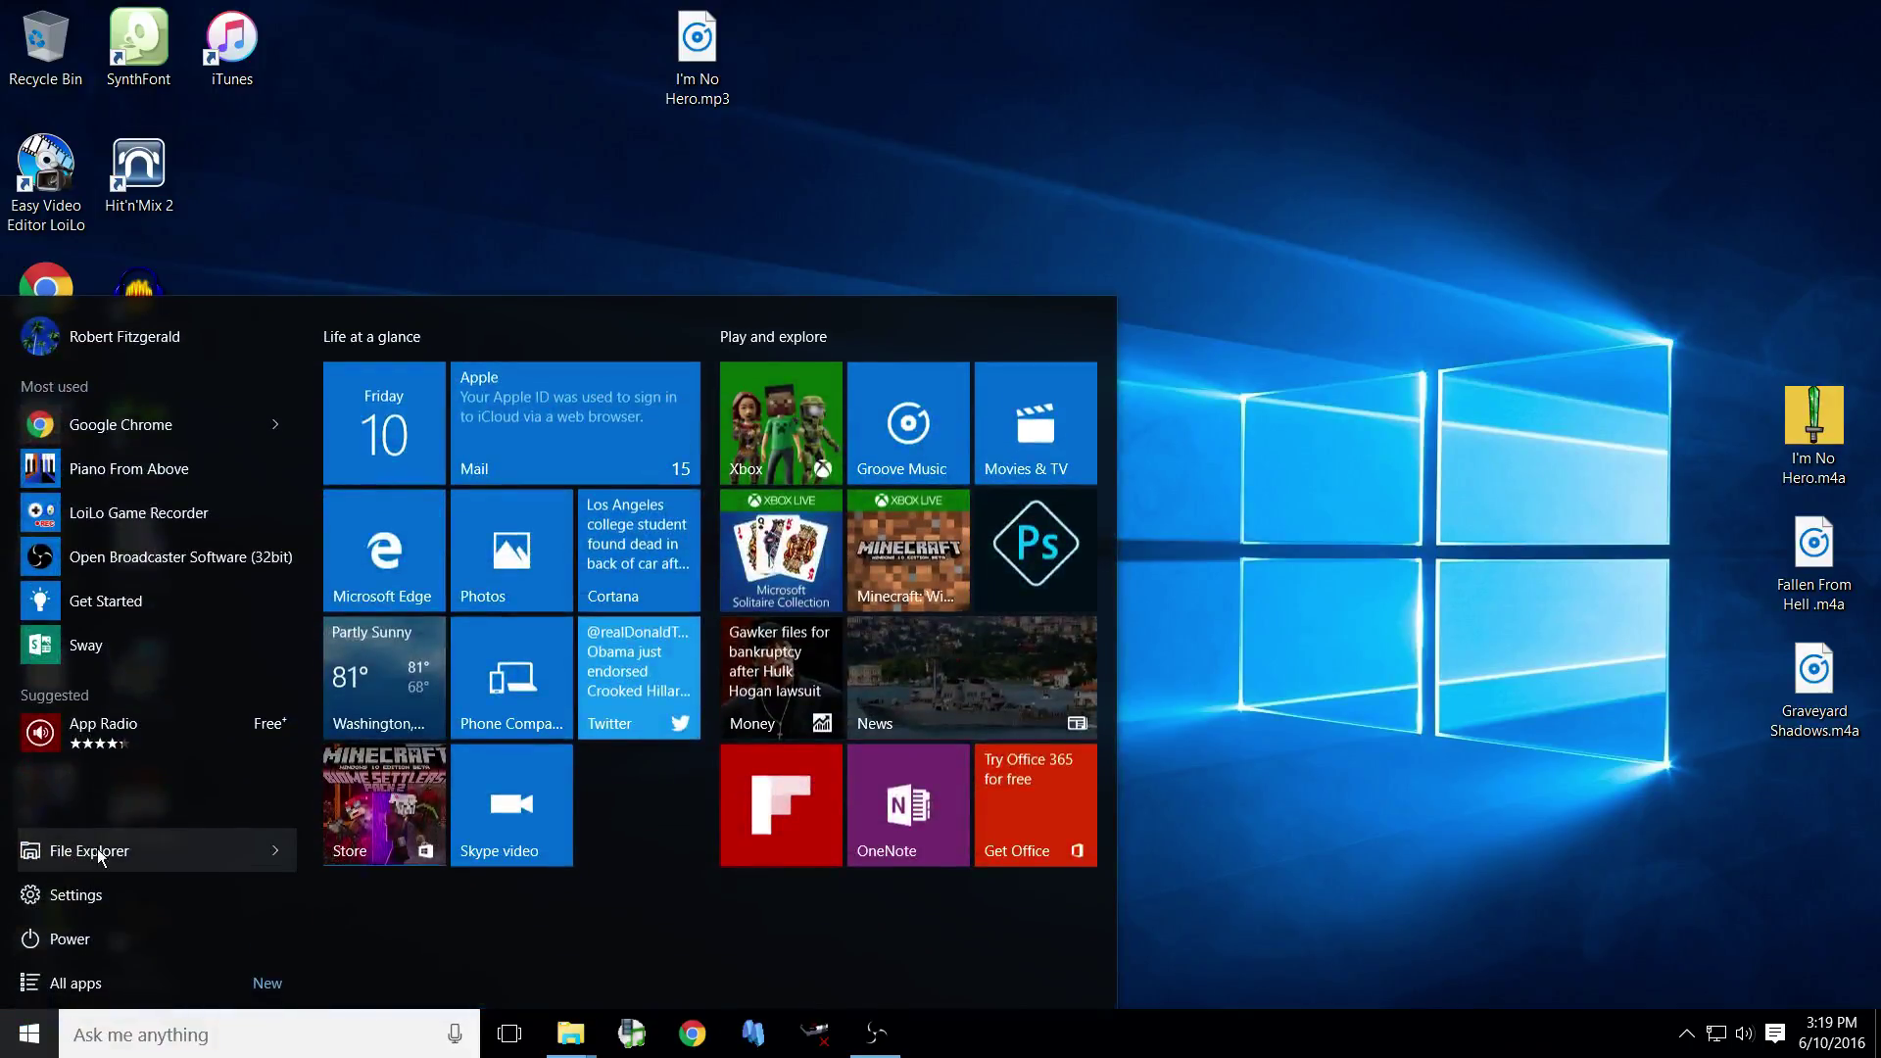
click(99, 853)
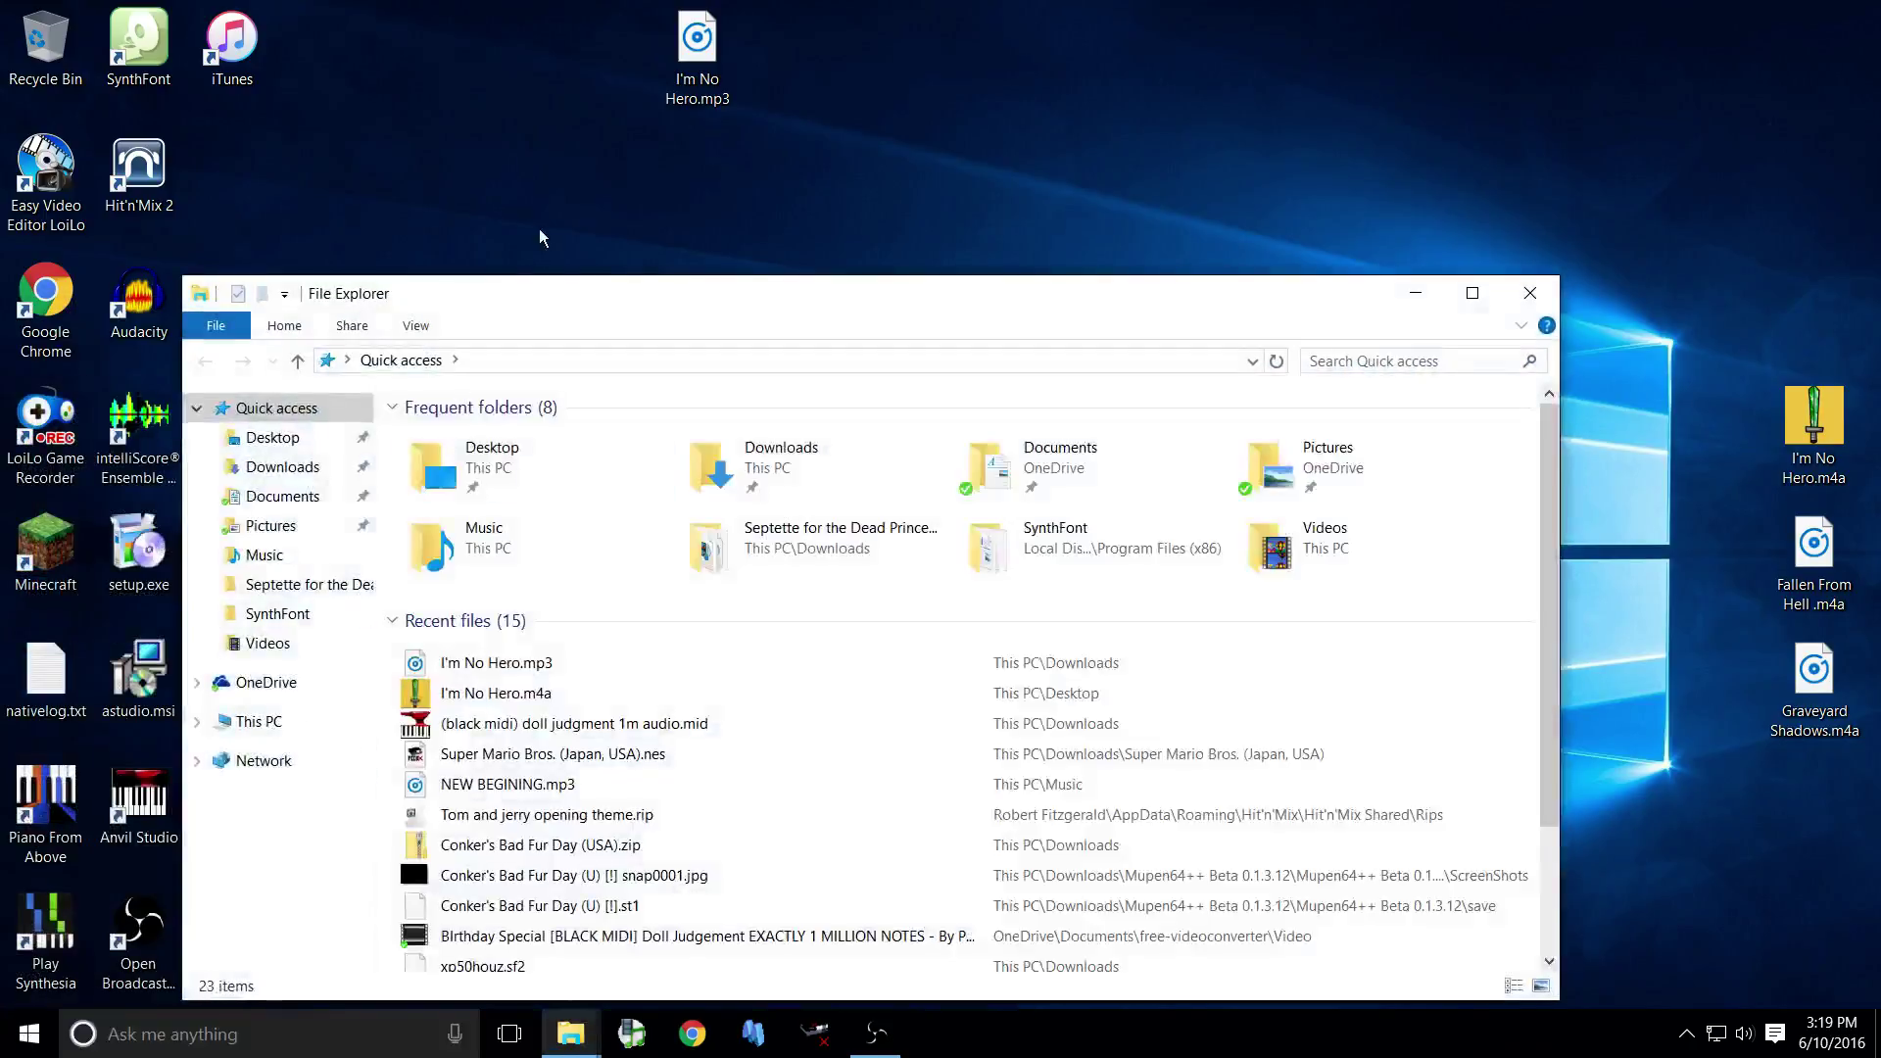
double_click(745, 461)
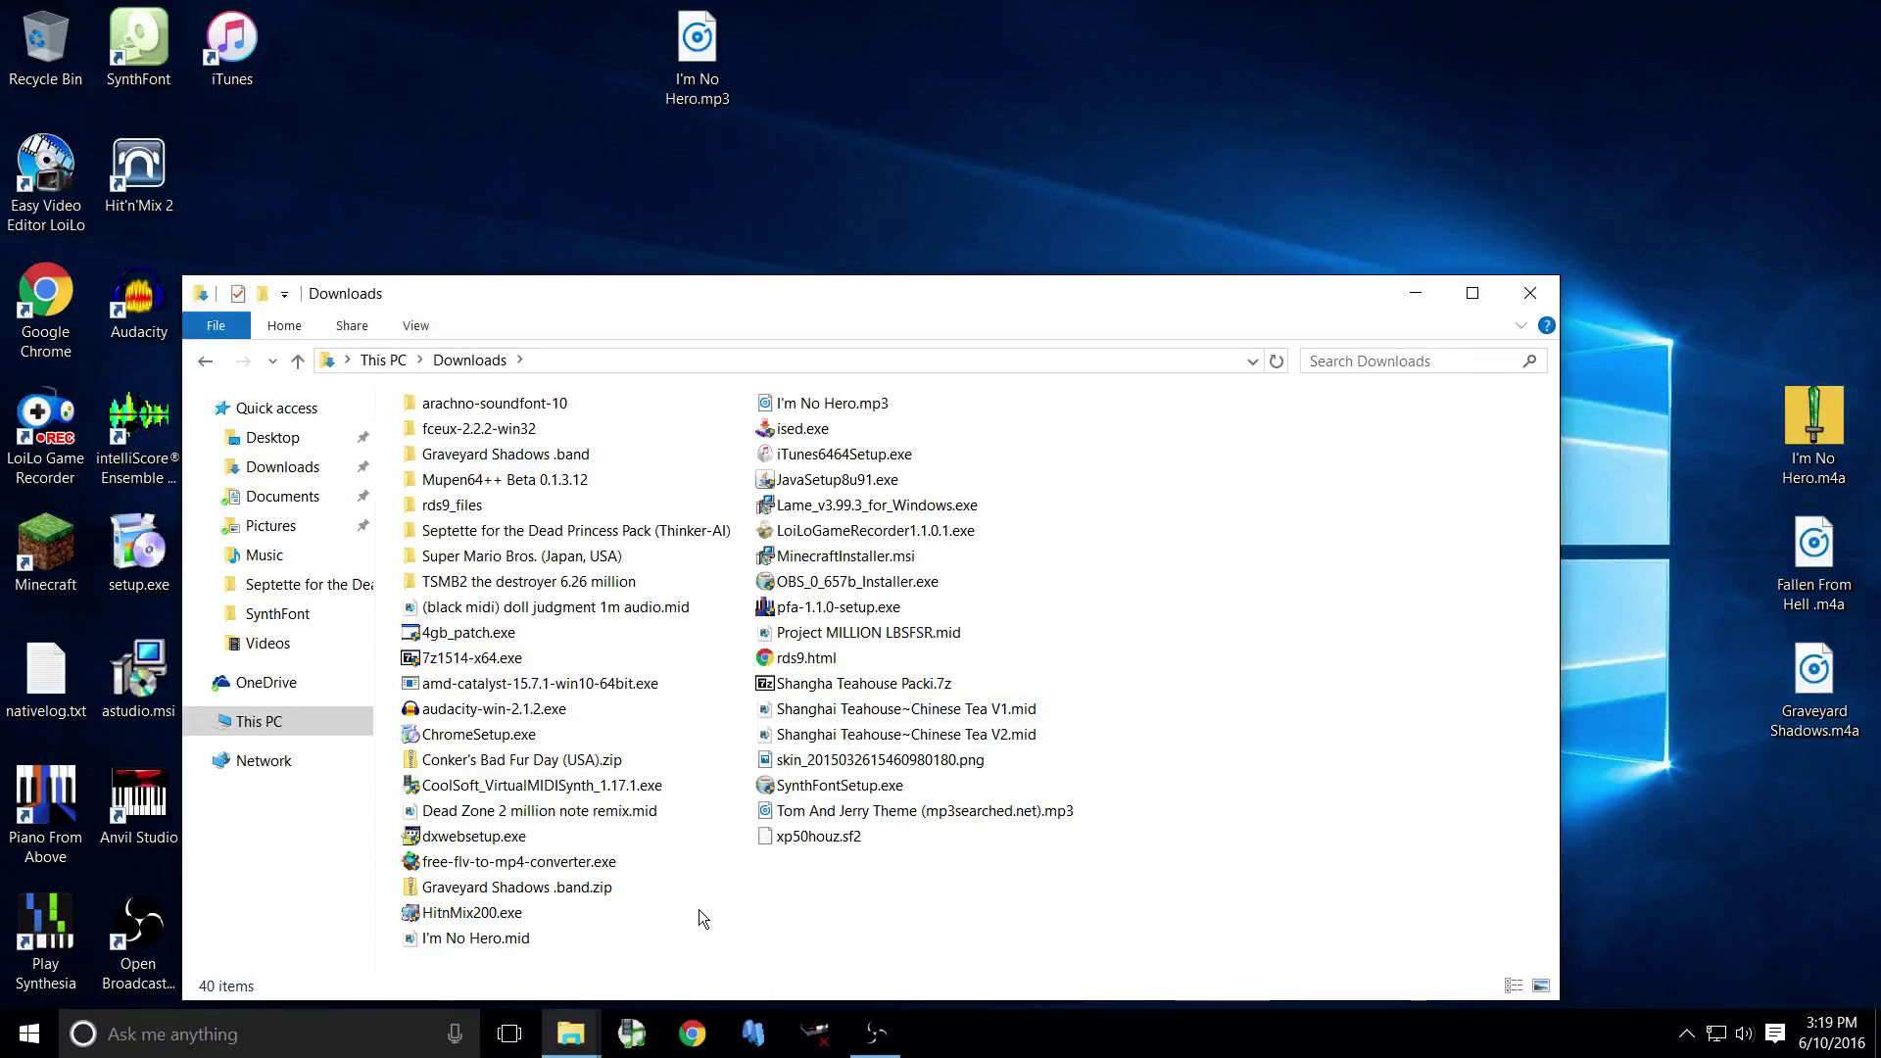
click(478, 942)
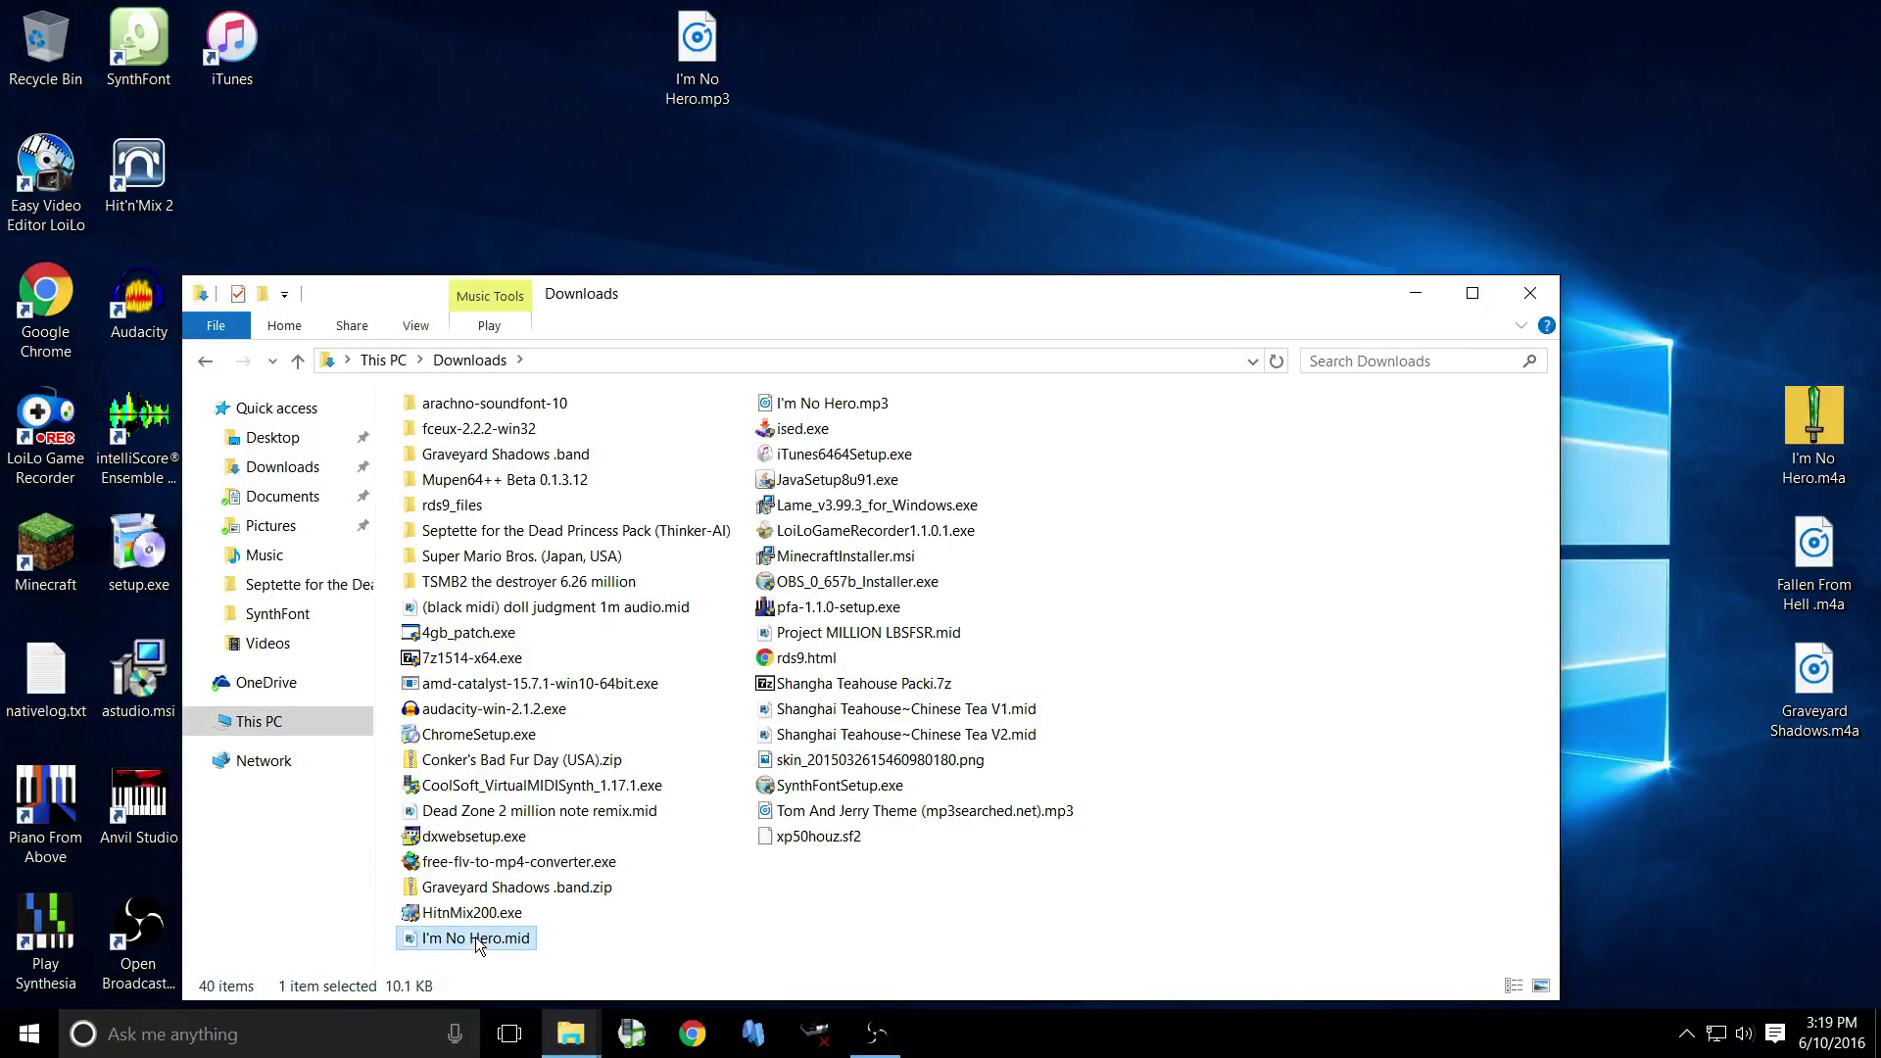
From I'm No Hero.mid's Open with menu, choose to look for another app on this PC
right_click(478, 943)
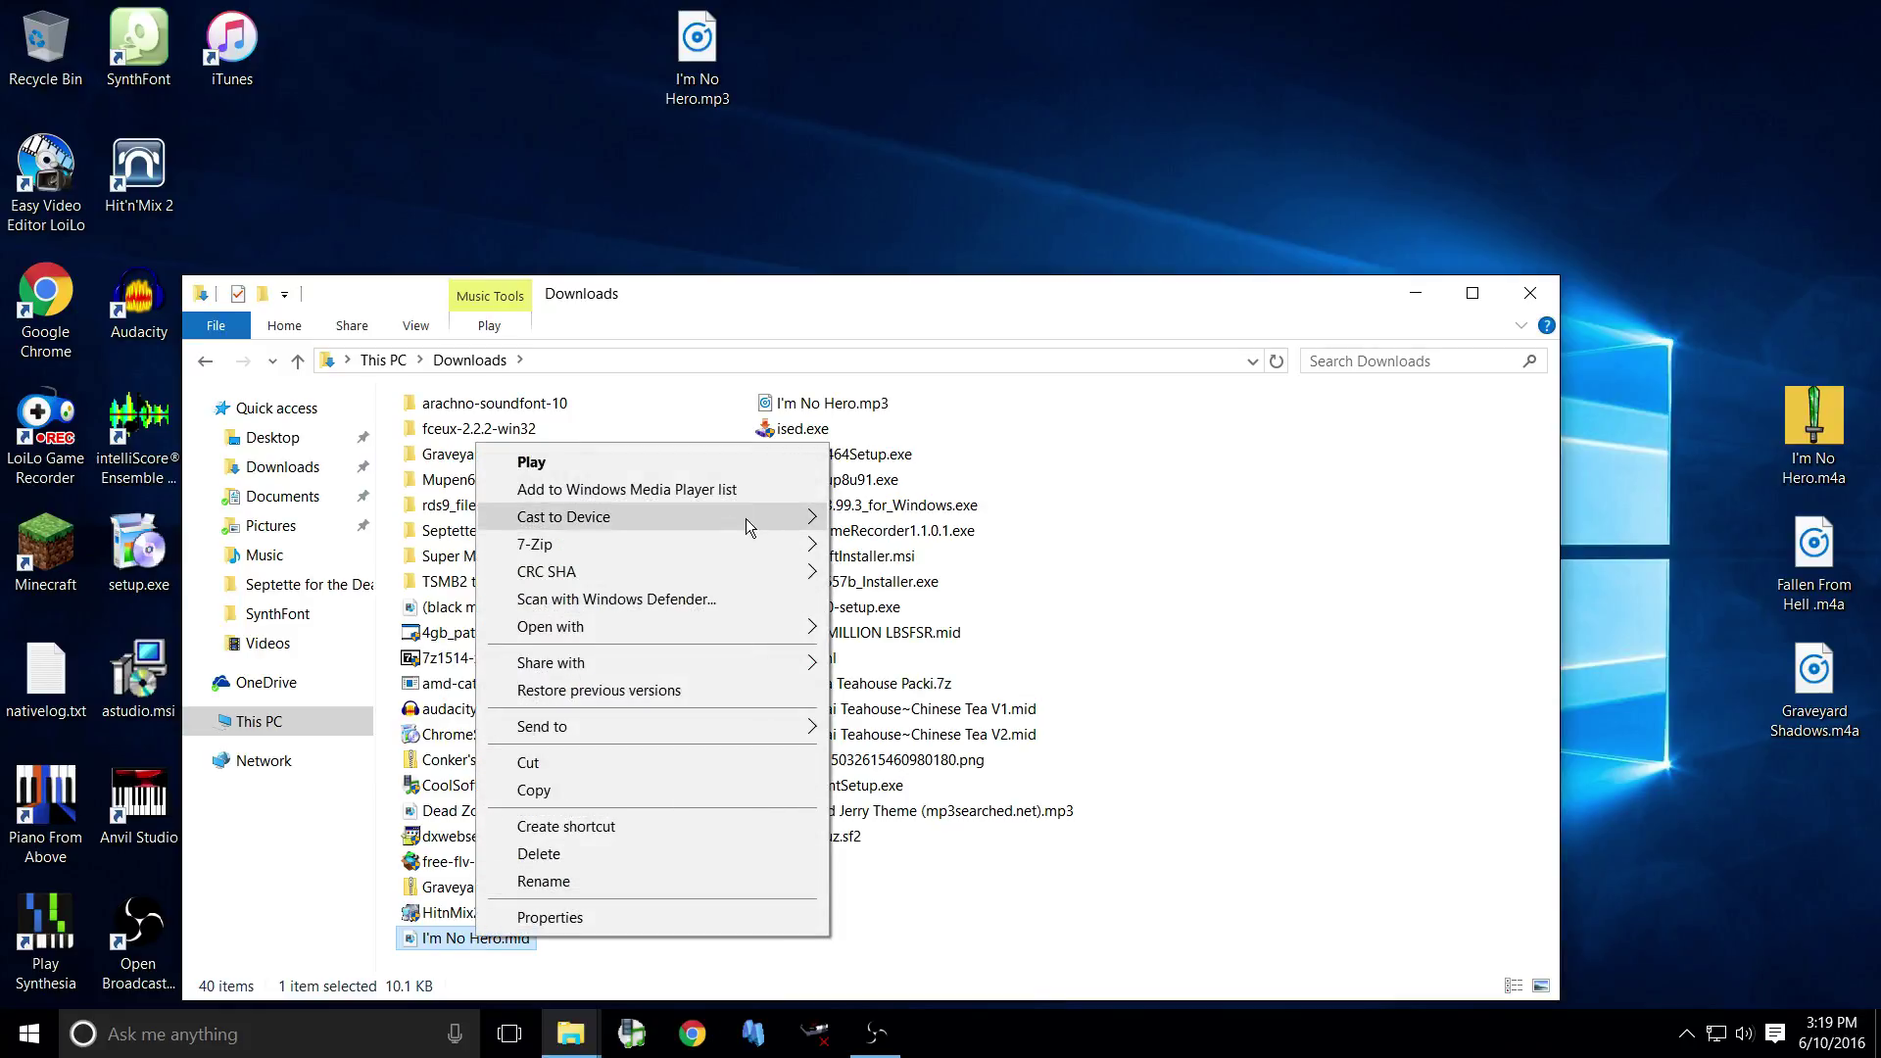
mouse_move(758, 635)
click(921, 722)
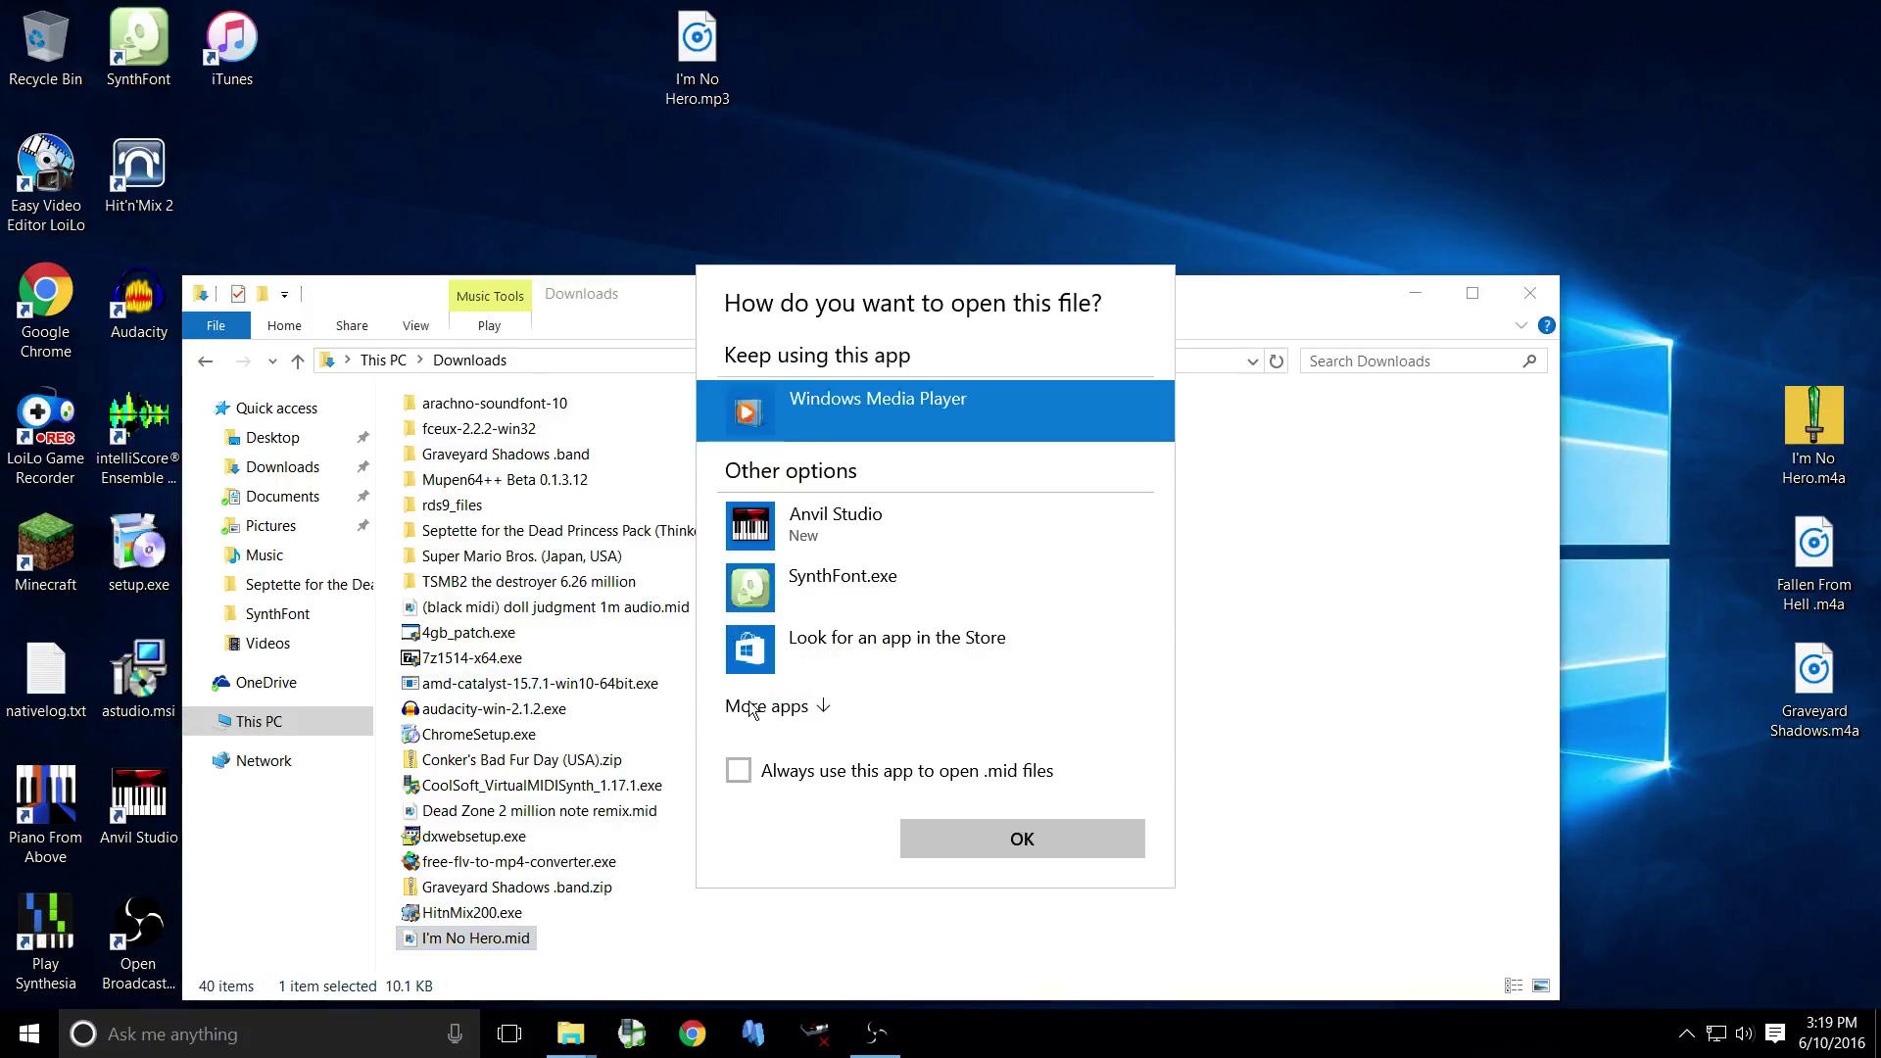
click(795, 712)
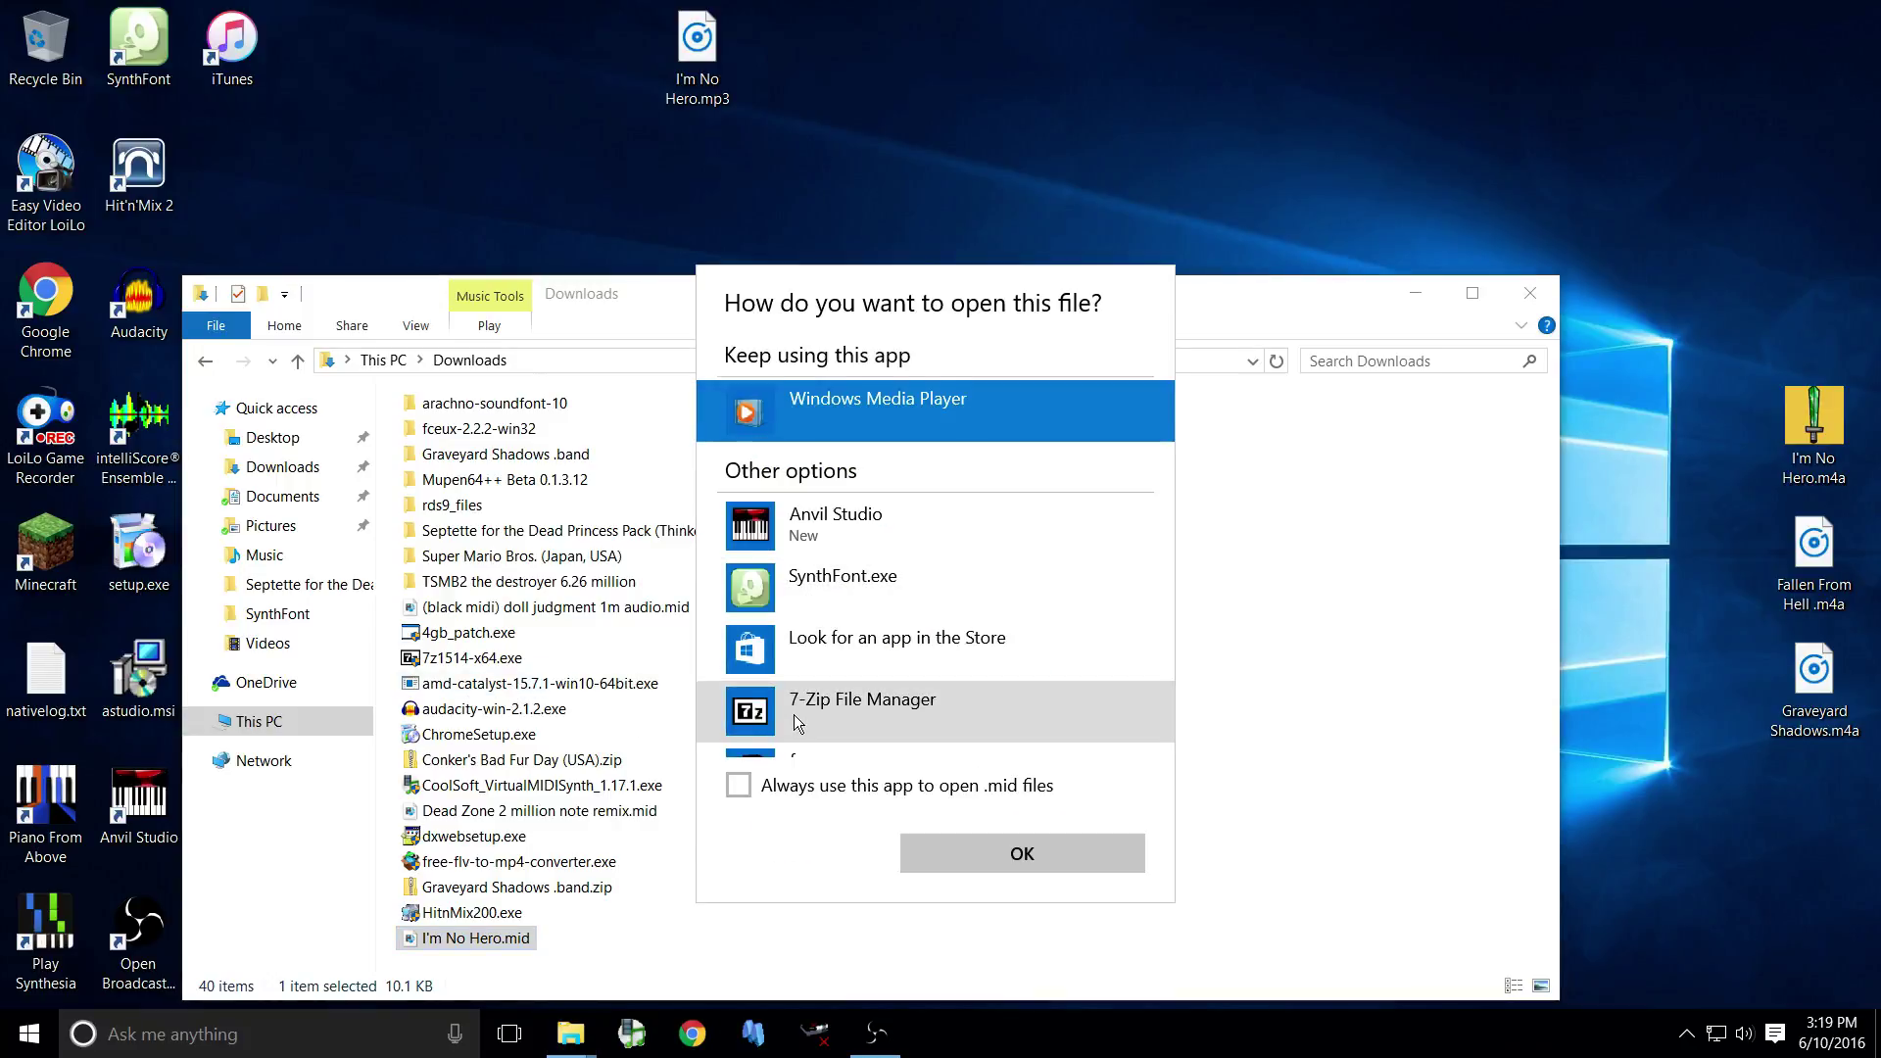
scroll(794, 722, down, 5)
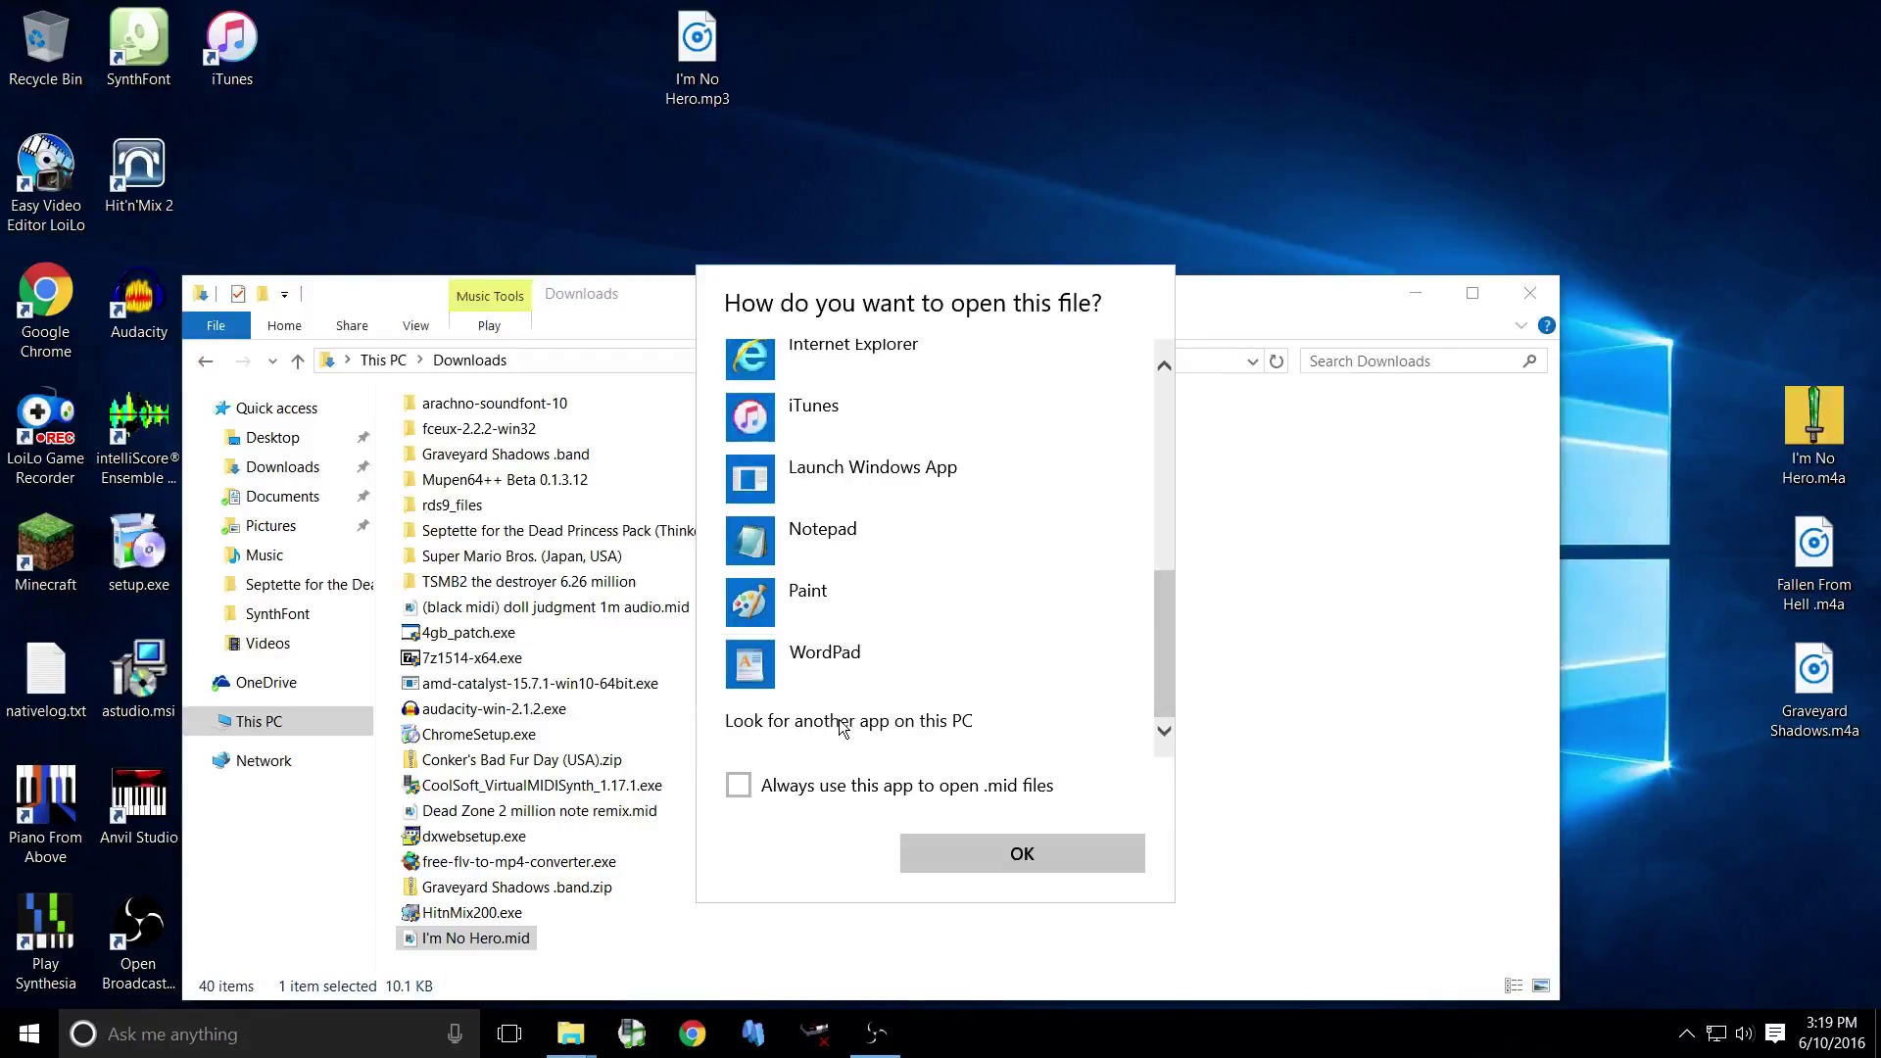
click(839, 725)
Pick Piano From Above from the Desktop folder and confirm it to open the file
scroll(460, 597, down, 6)
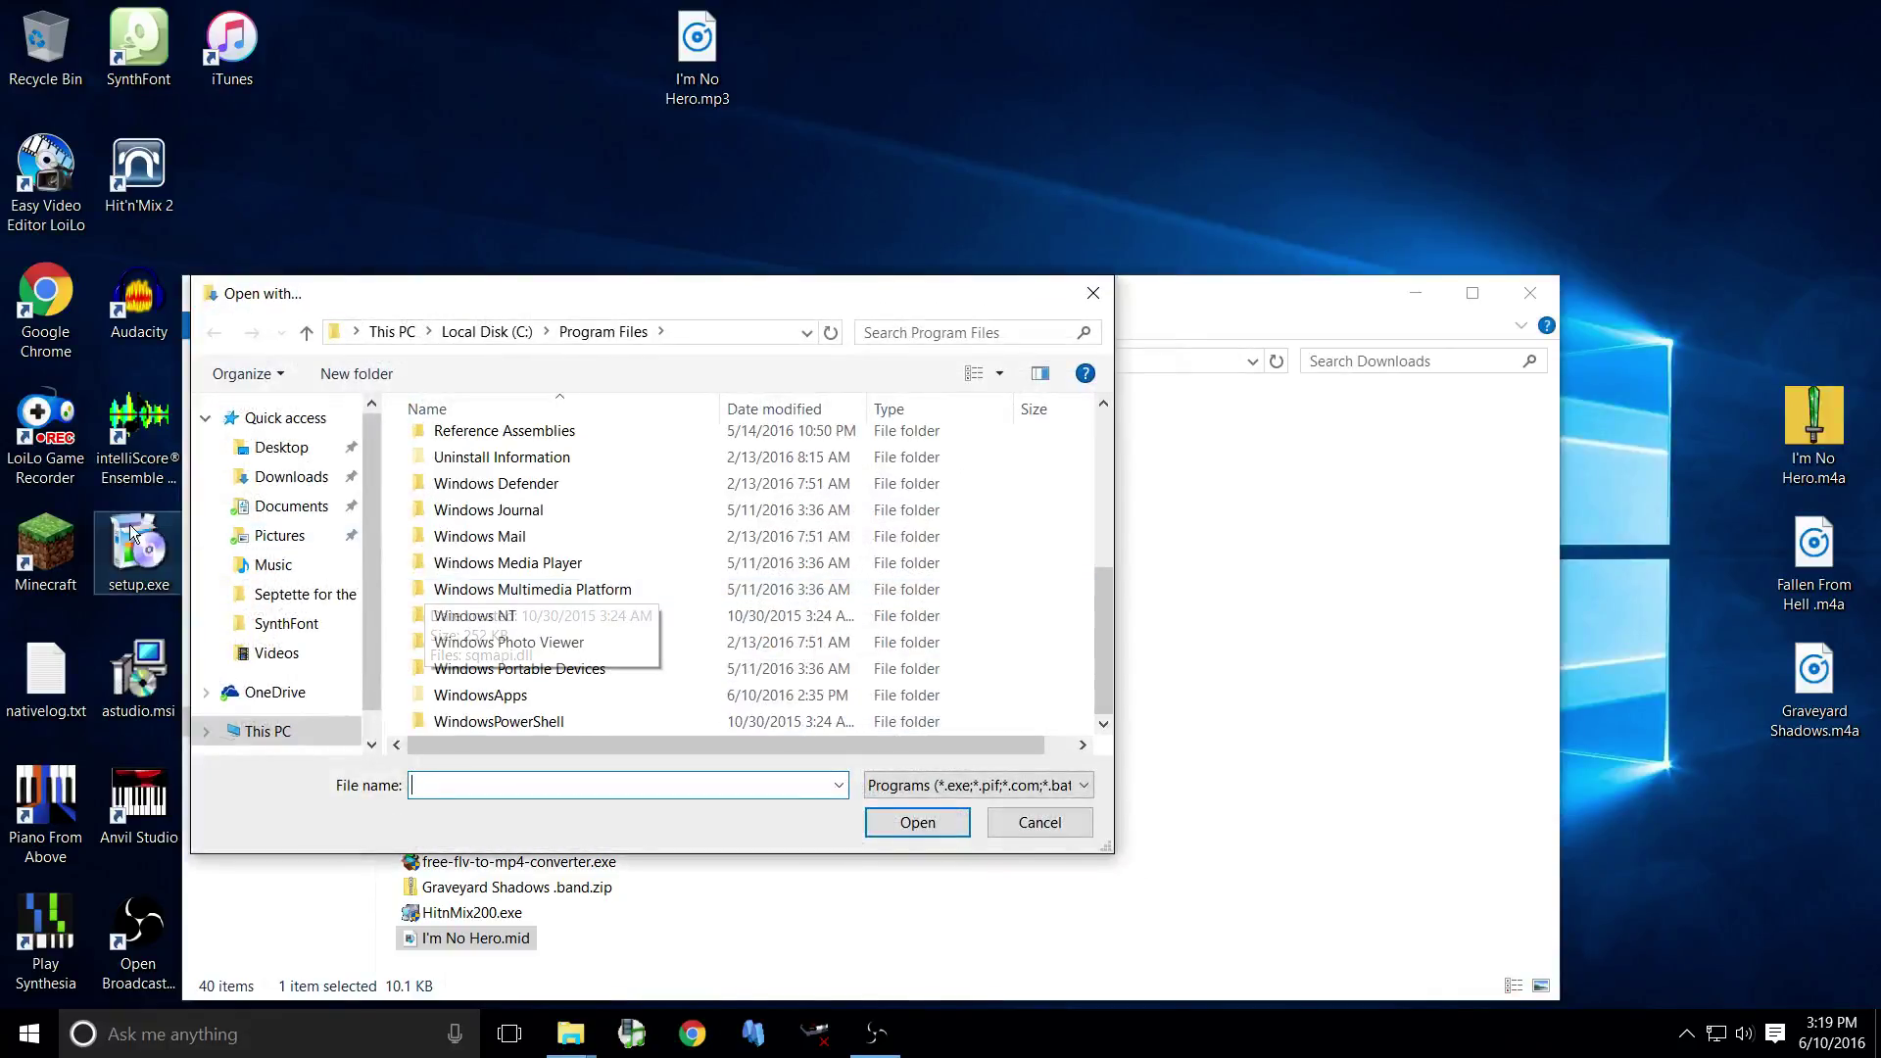
click(263, 477)
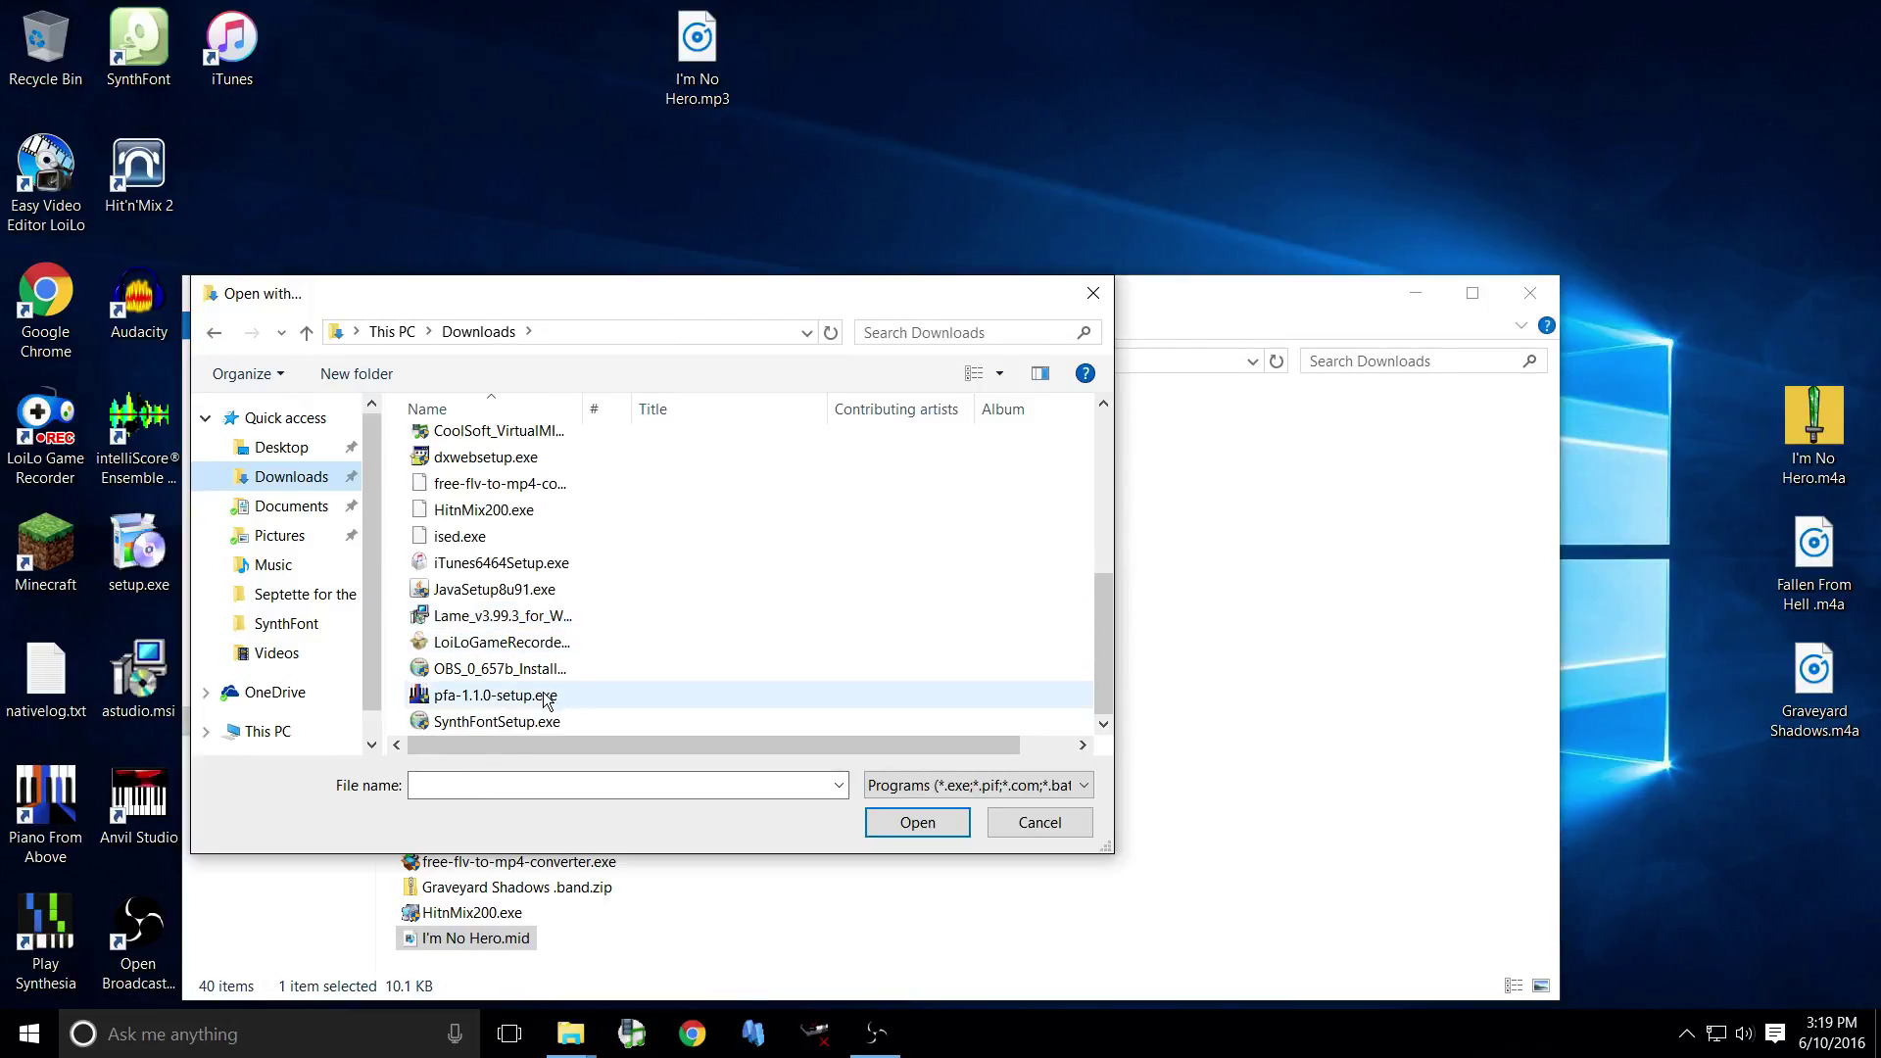
scroll(548, 697, up, 2)
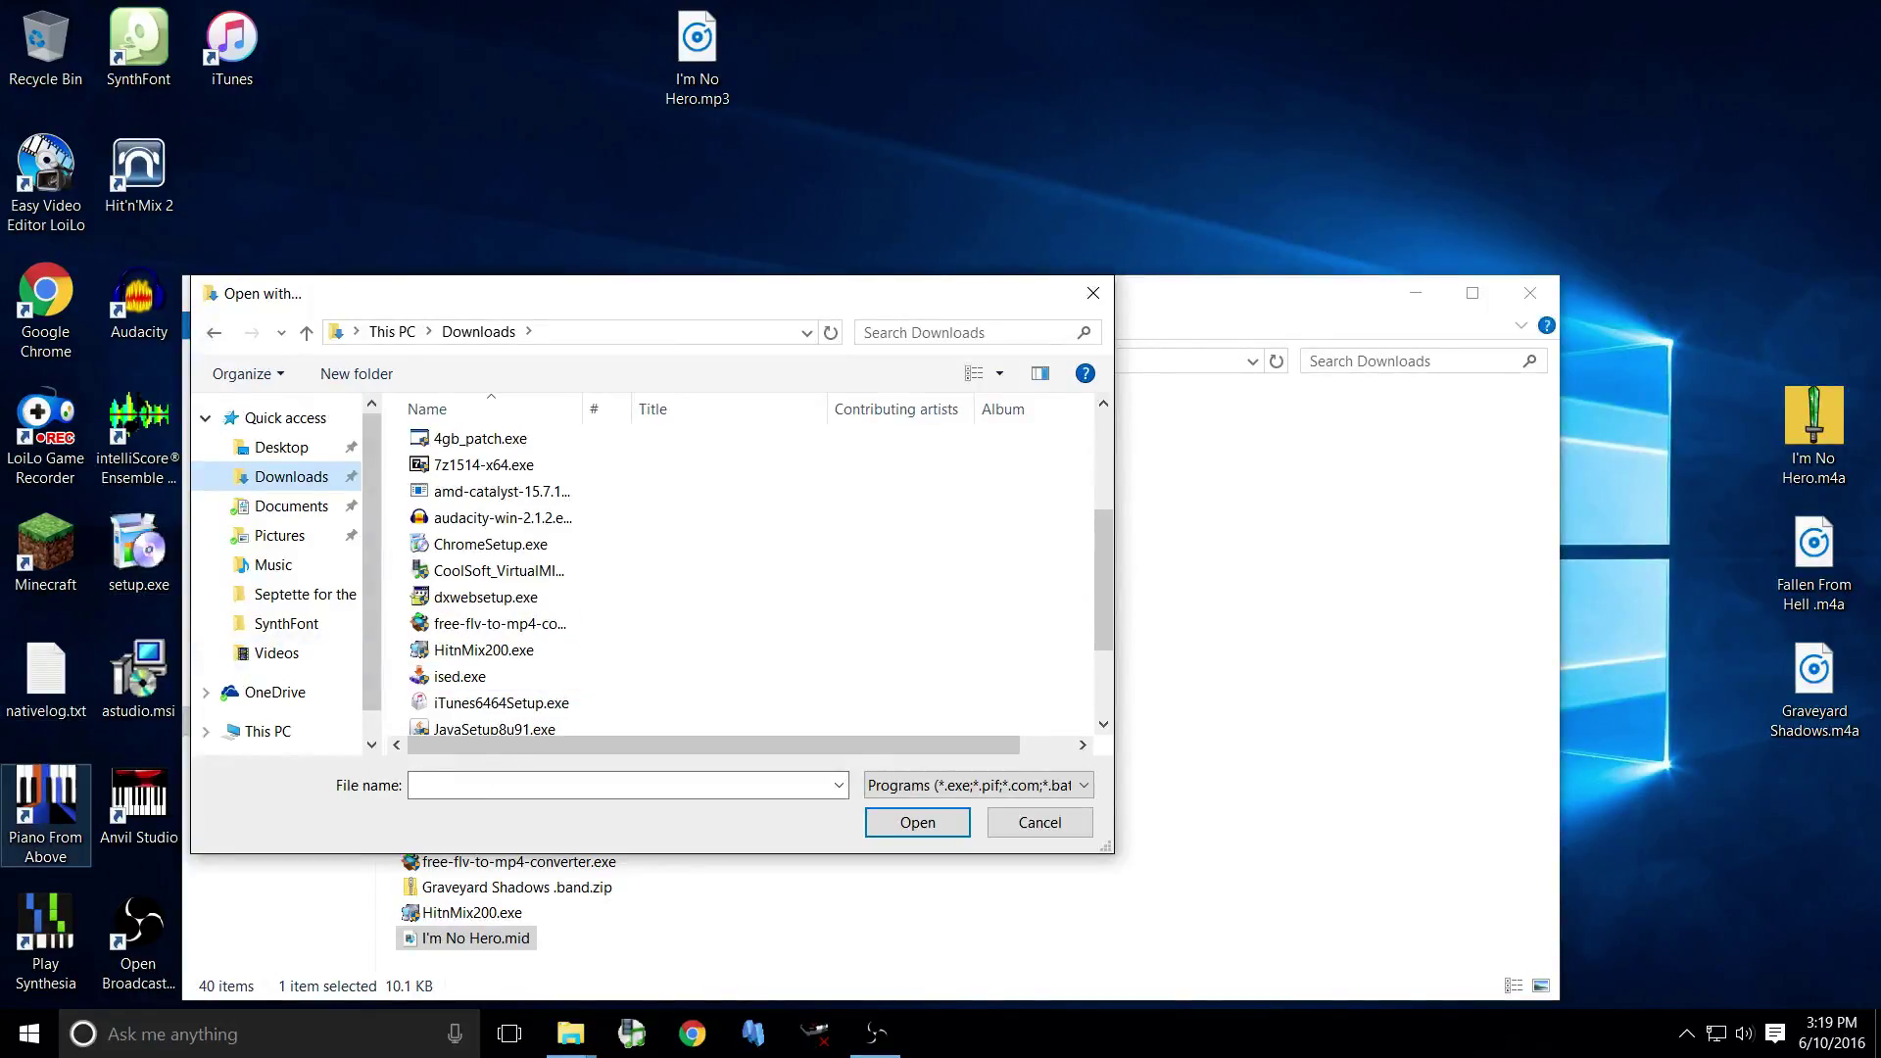
click(15, 818)
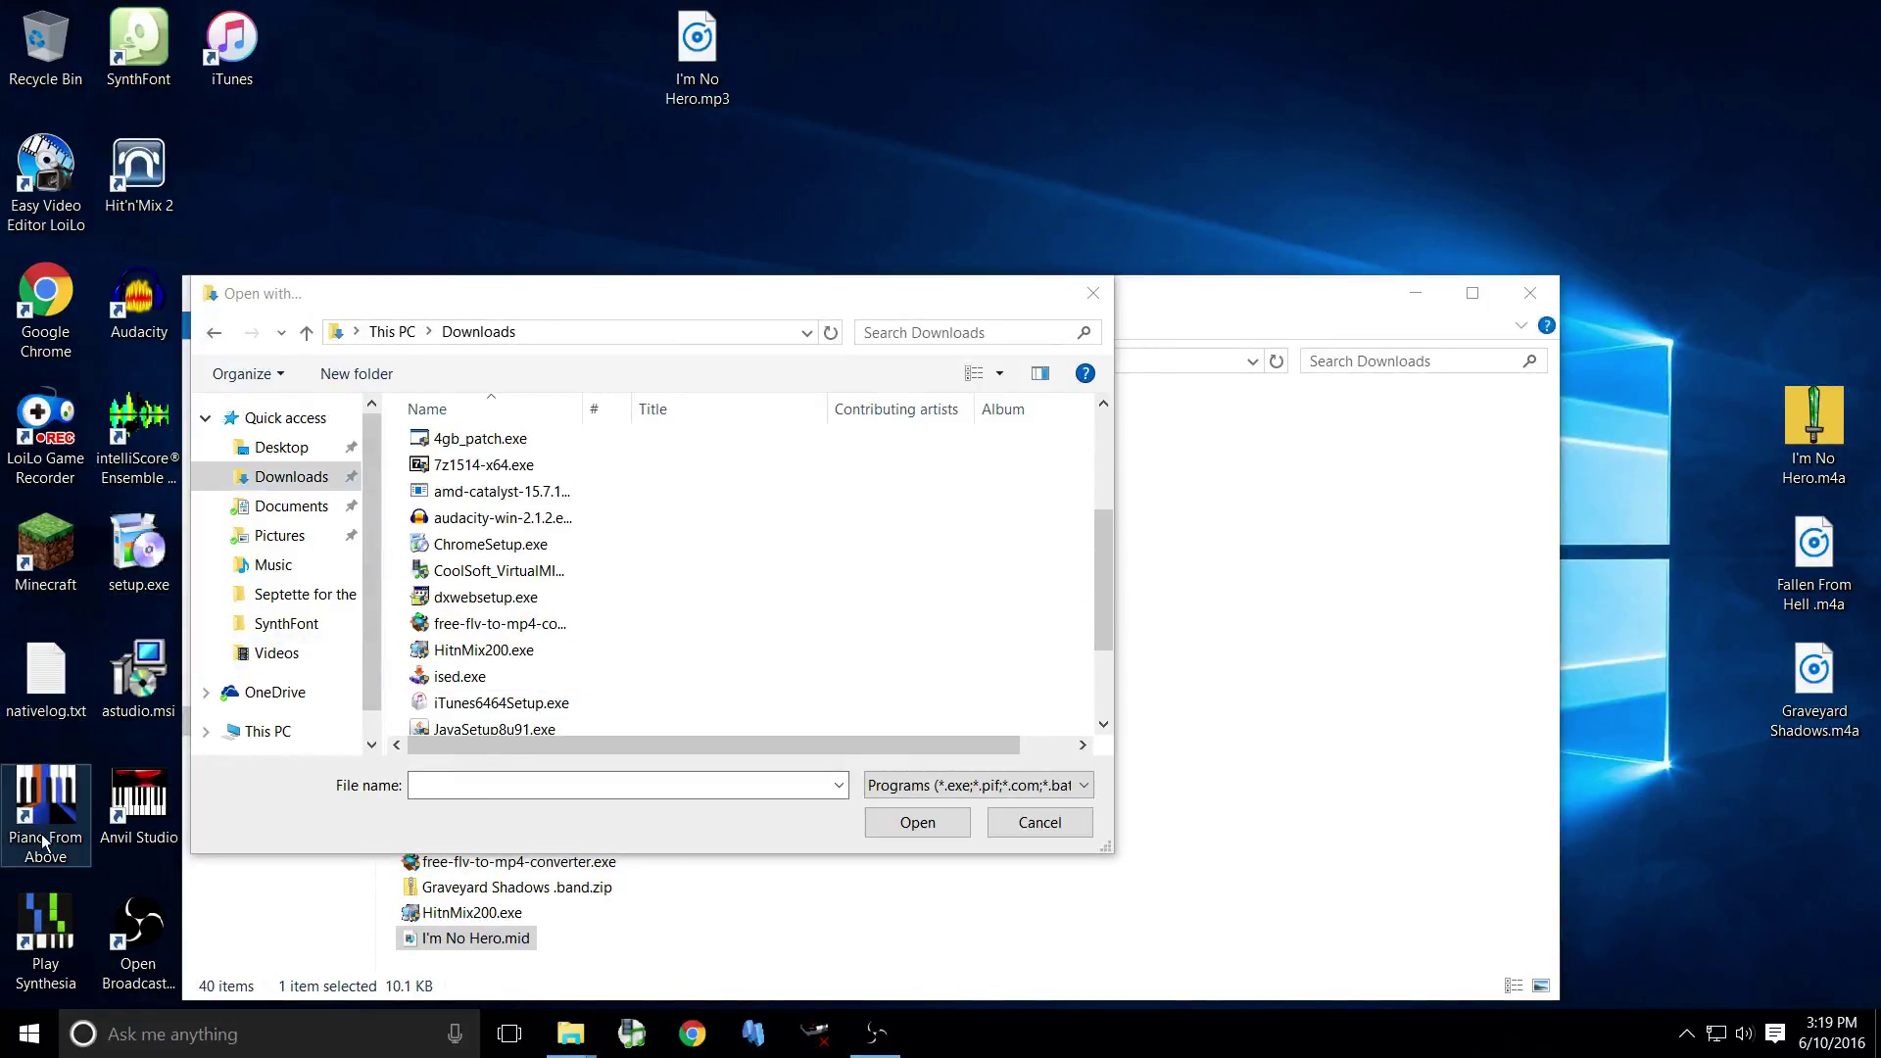
click(287, 457)
click(546, 500)
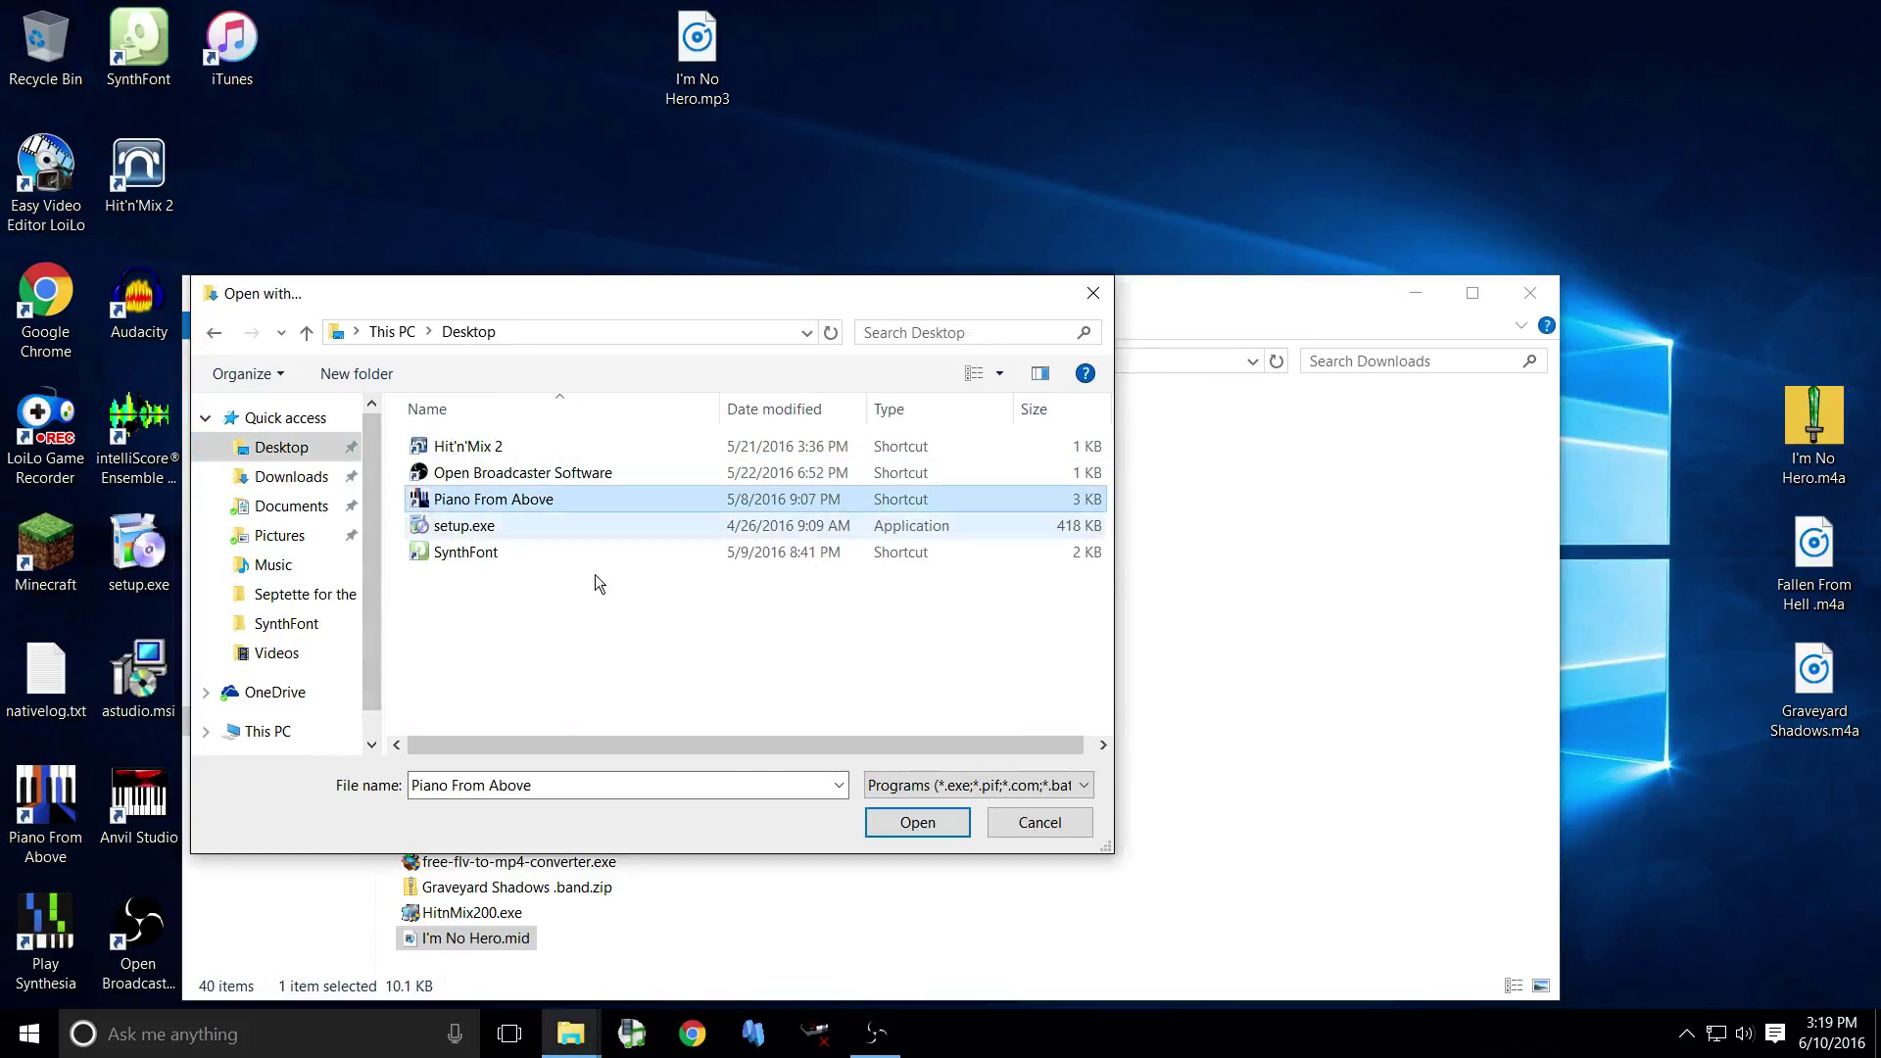
click(917, 822)
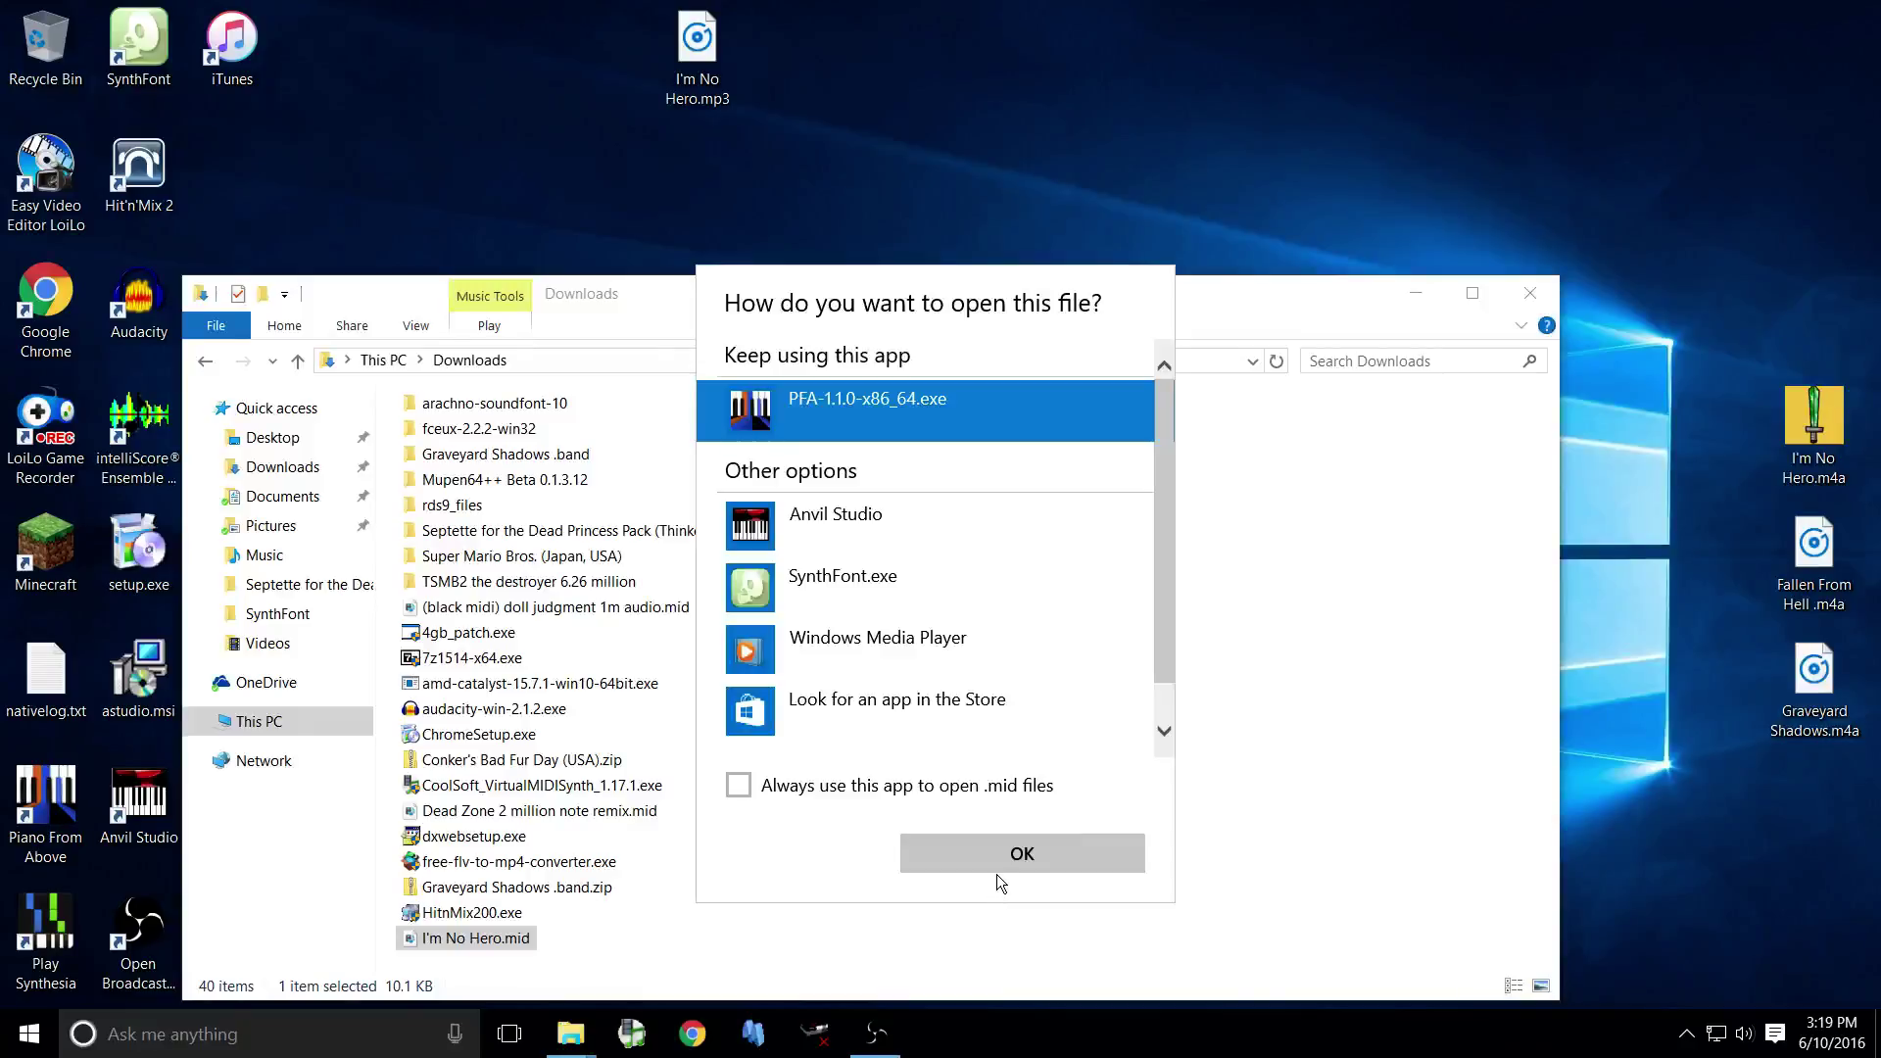
click(1032, 856)
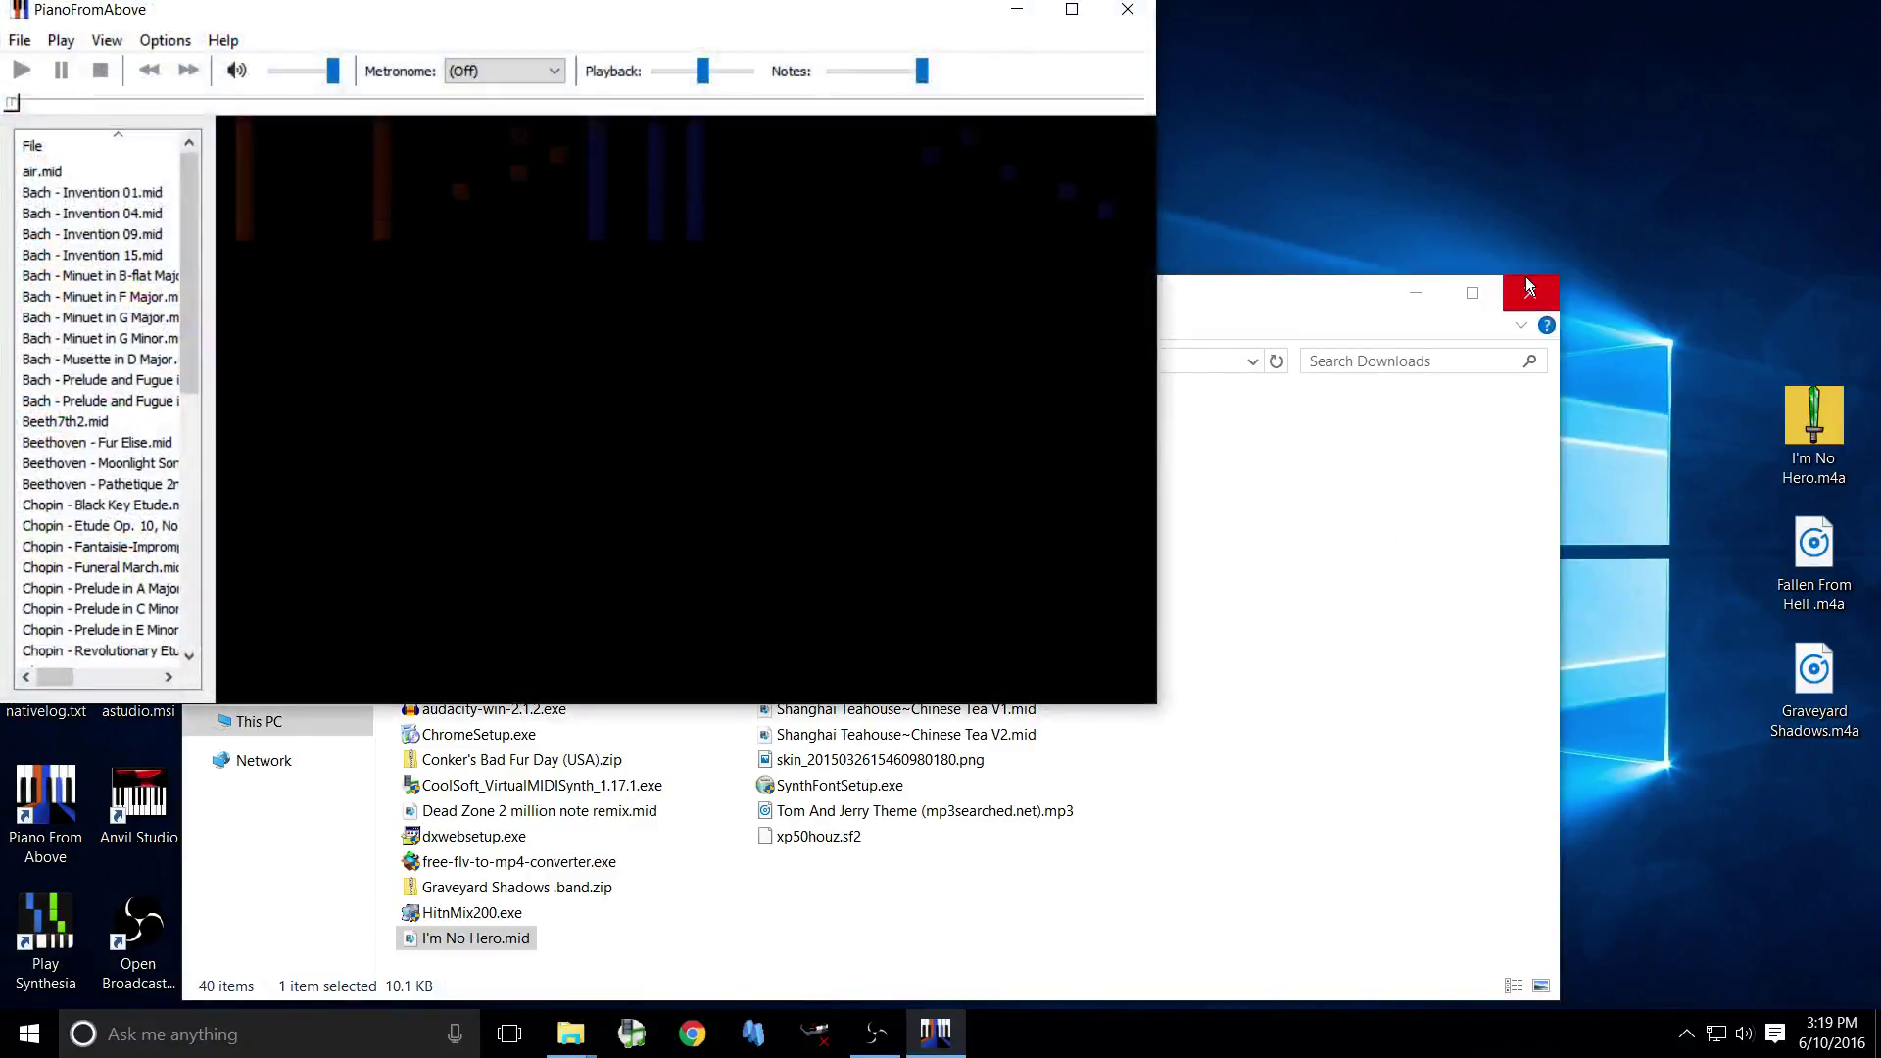
Close the Downloads window and load I'm No Hero.mid as the practice song
click(1529, 290)
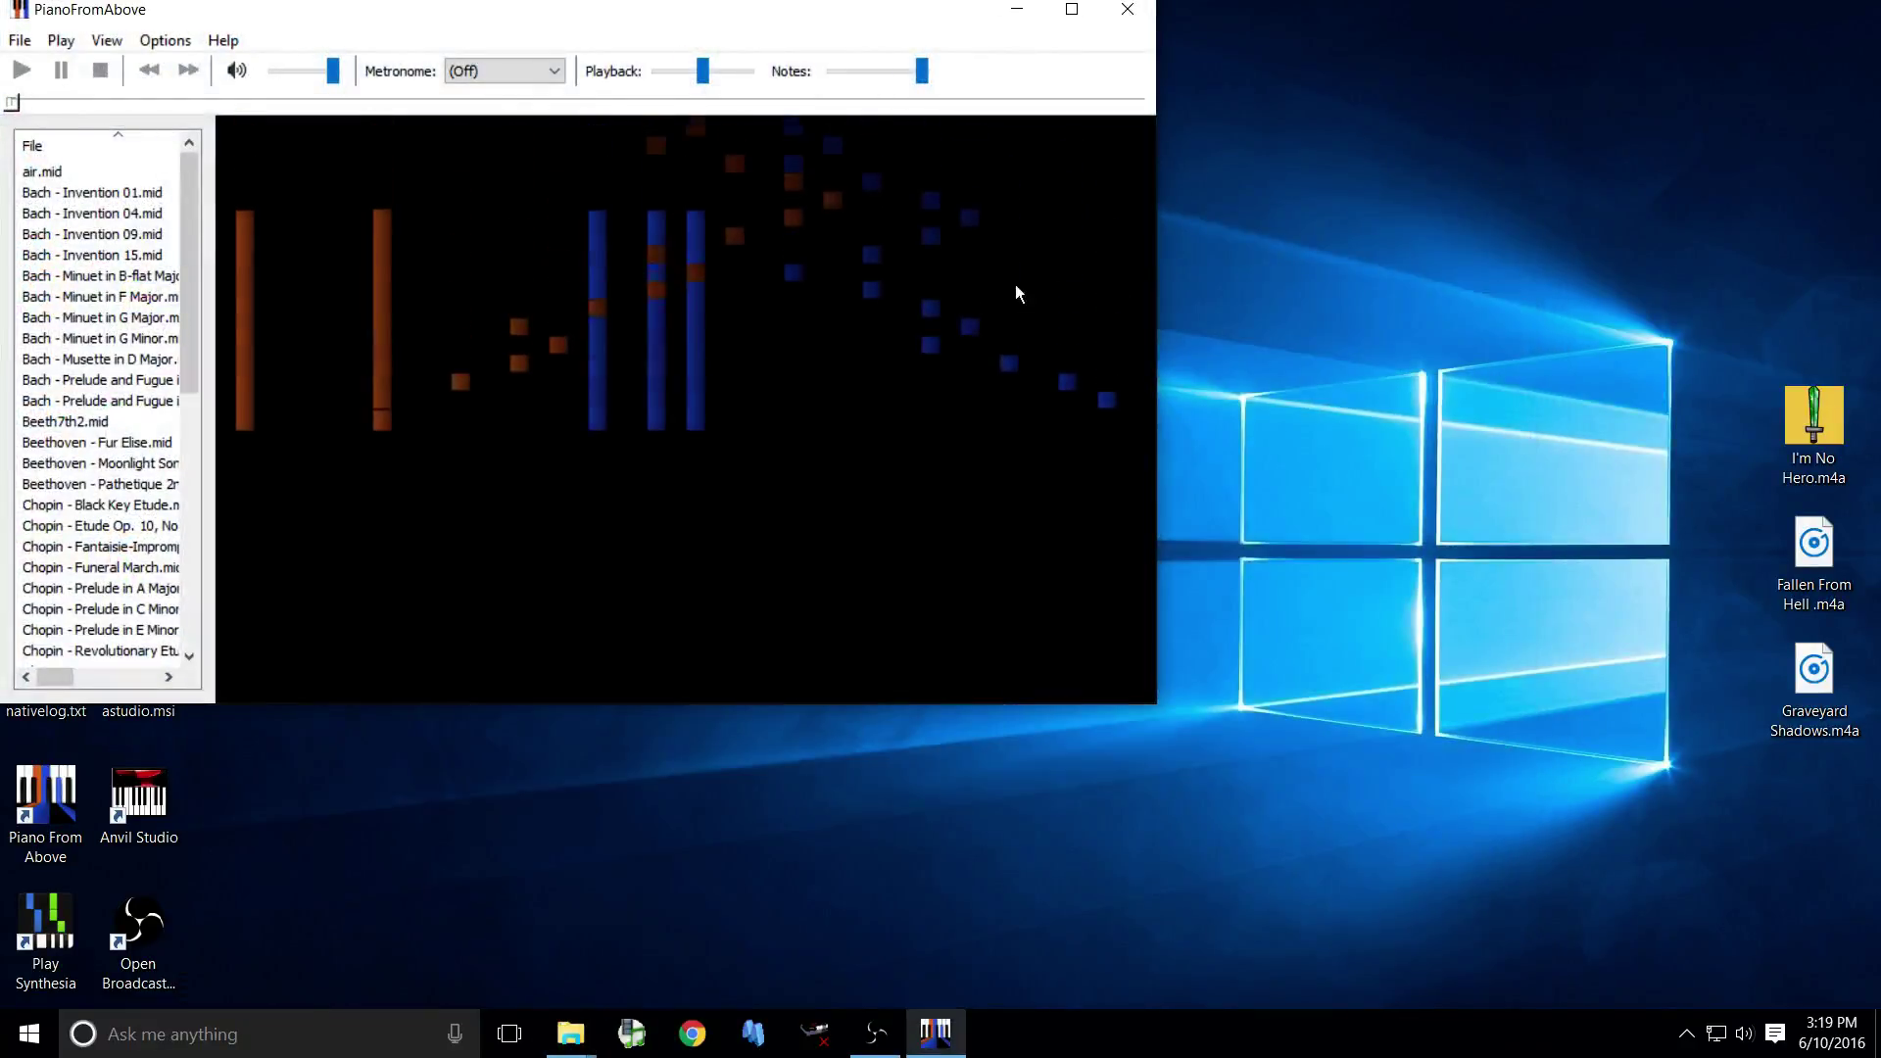
click(19, 41)
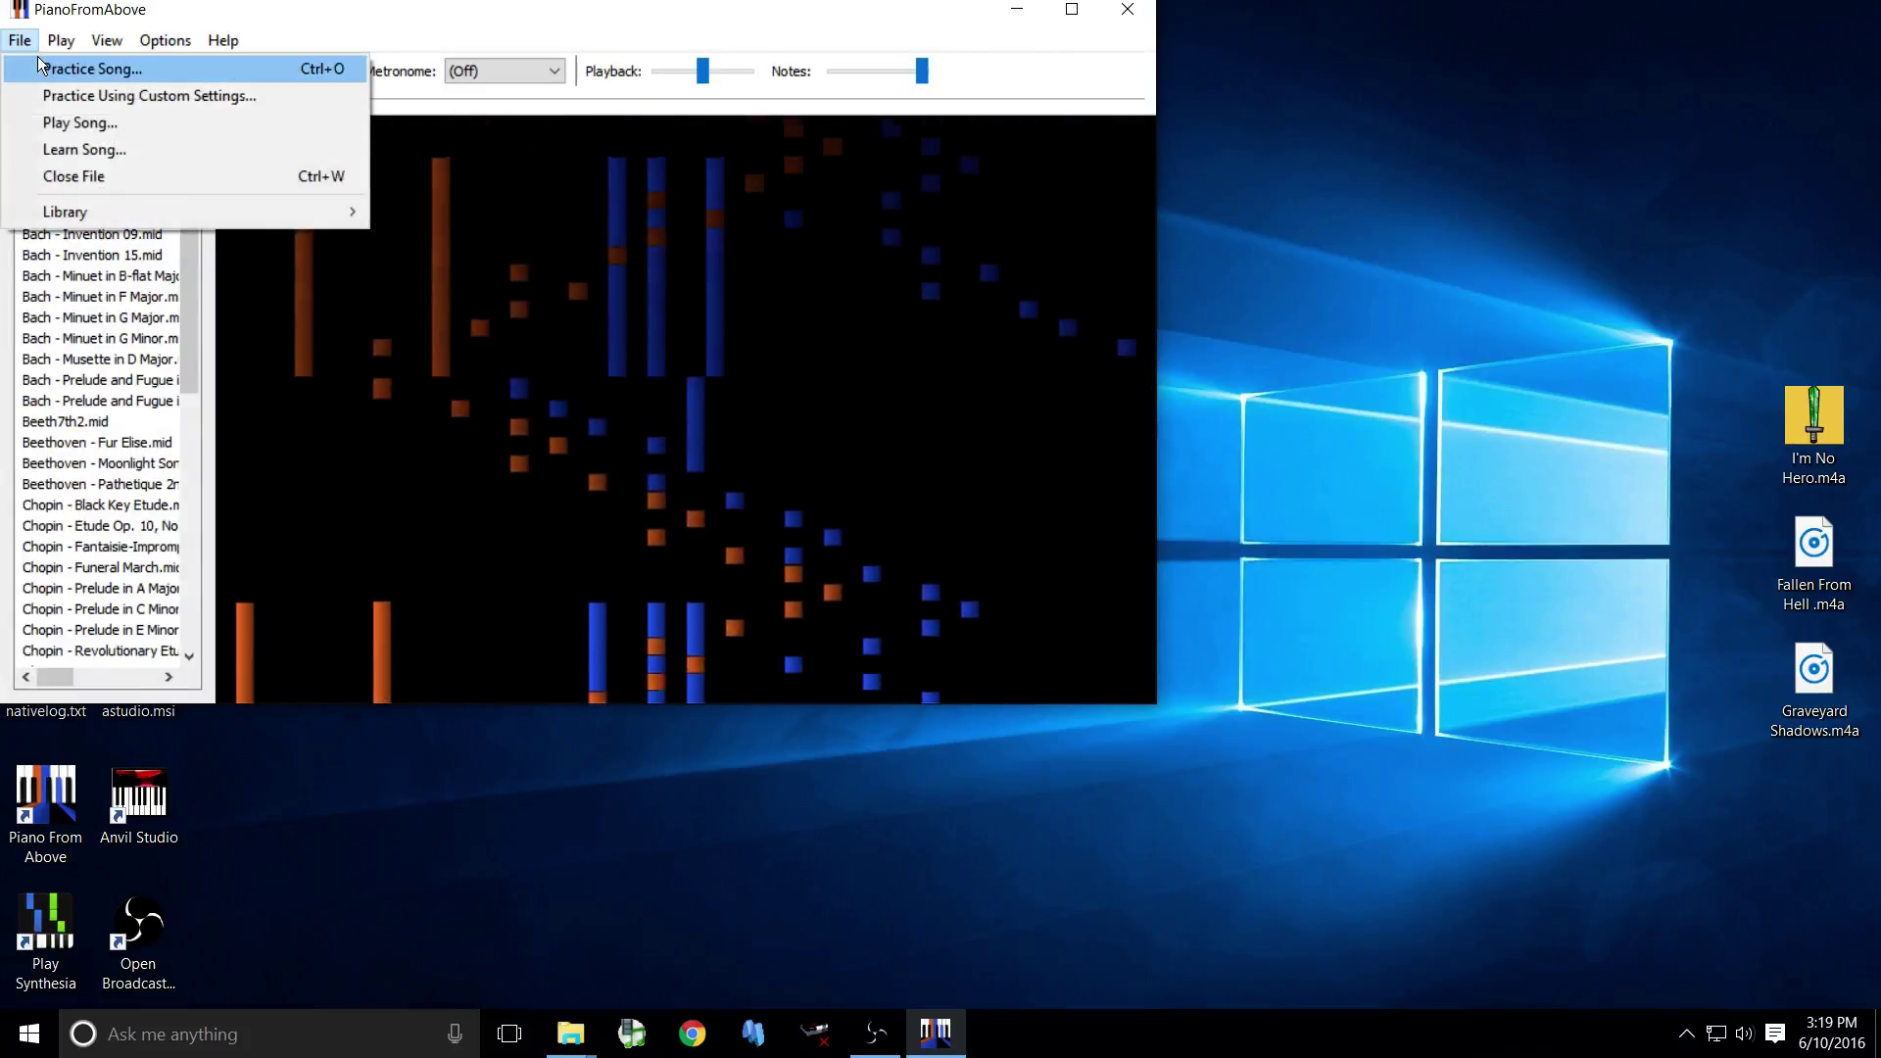
click(38, 65)
scroll(343, 477, down, 1)
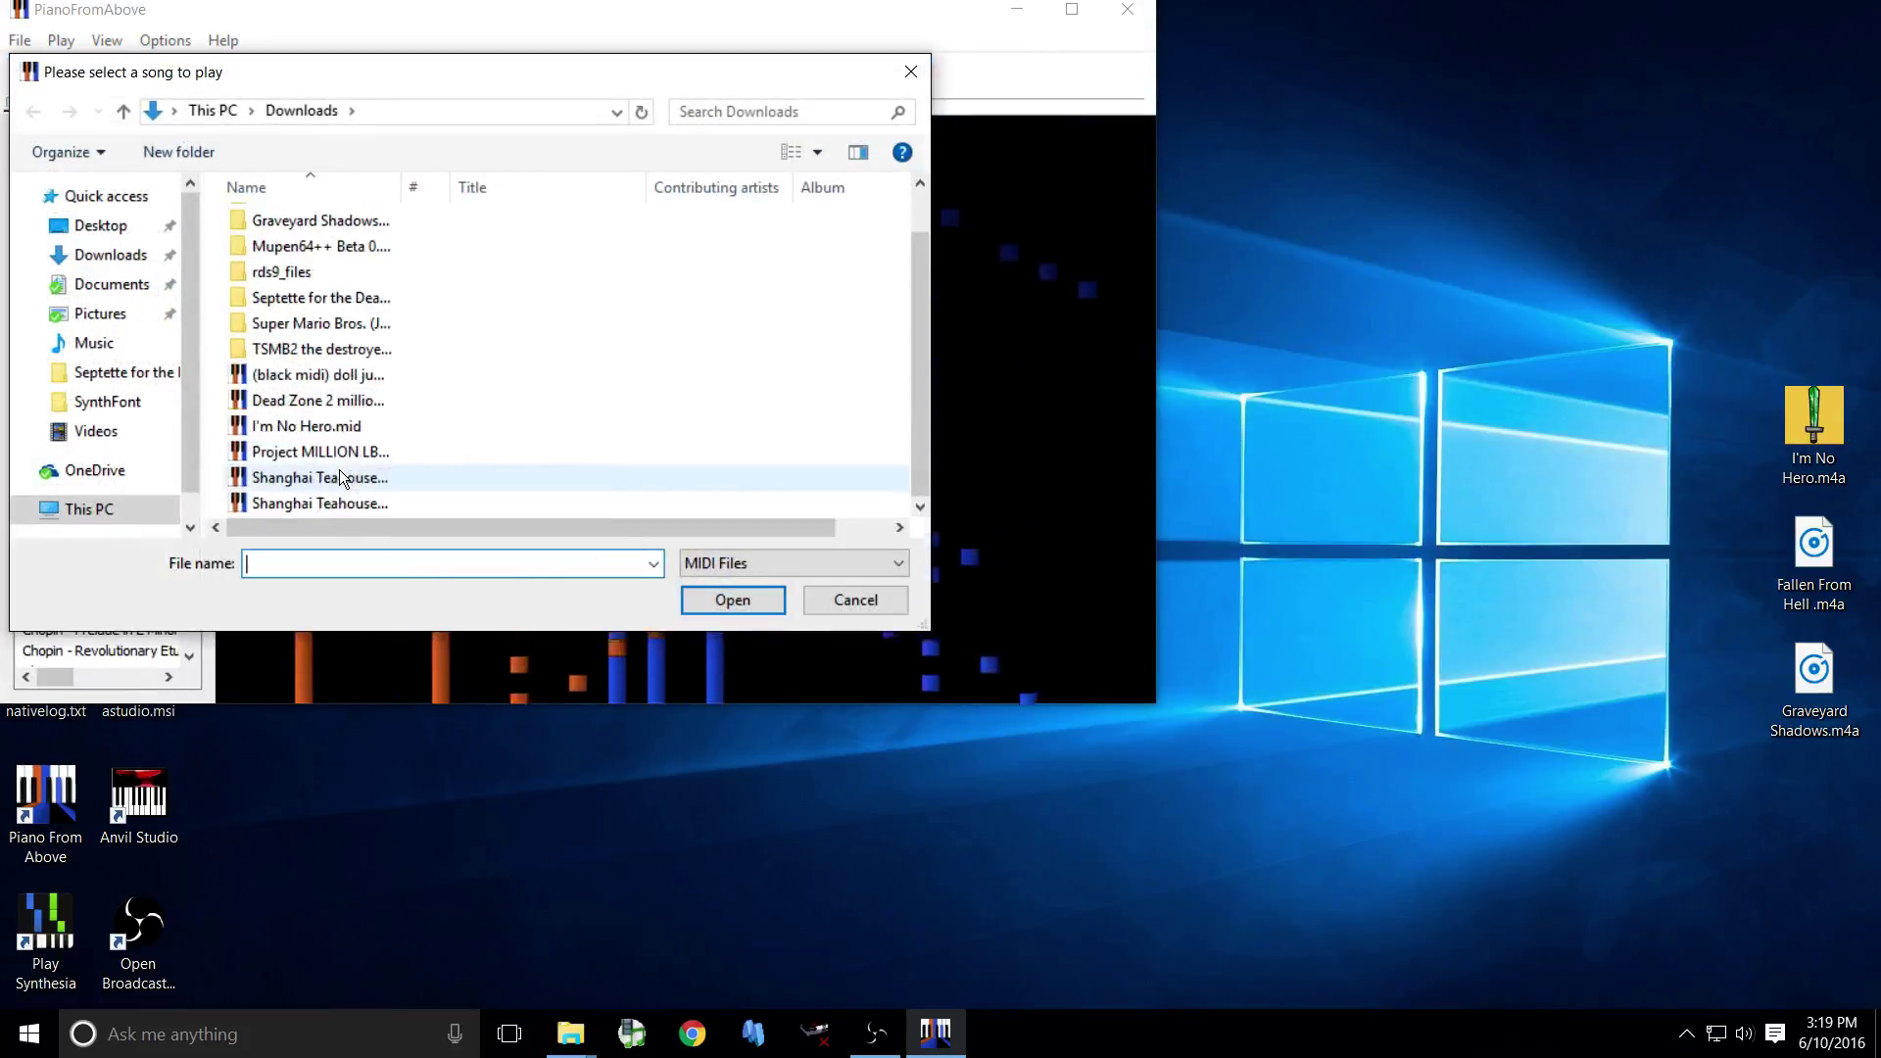
scroll(343, 477, up, 1)
click(323, 479)
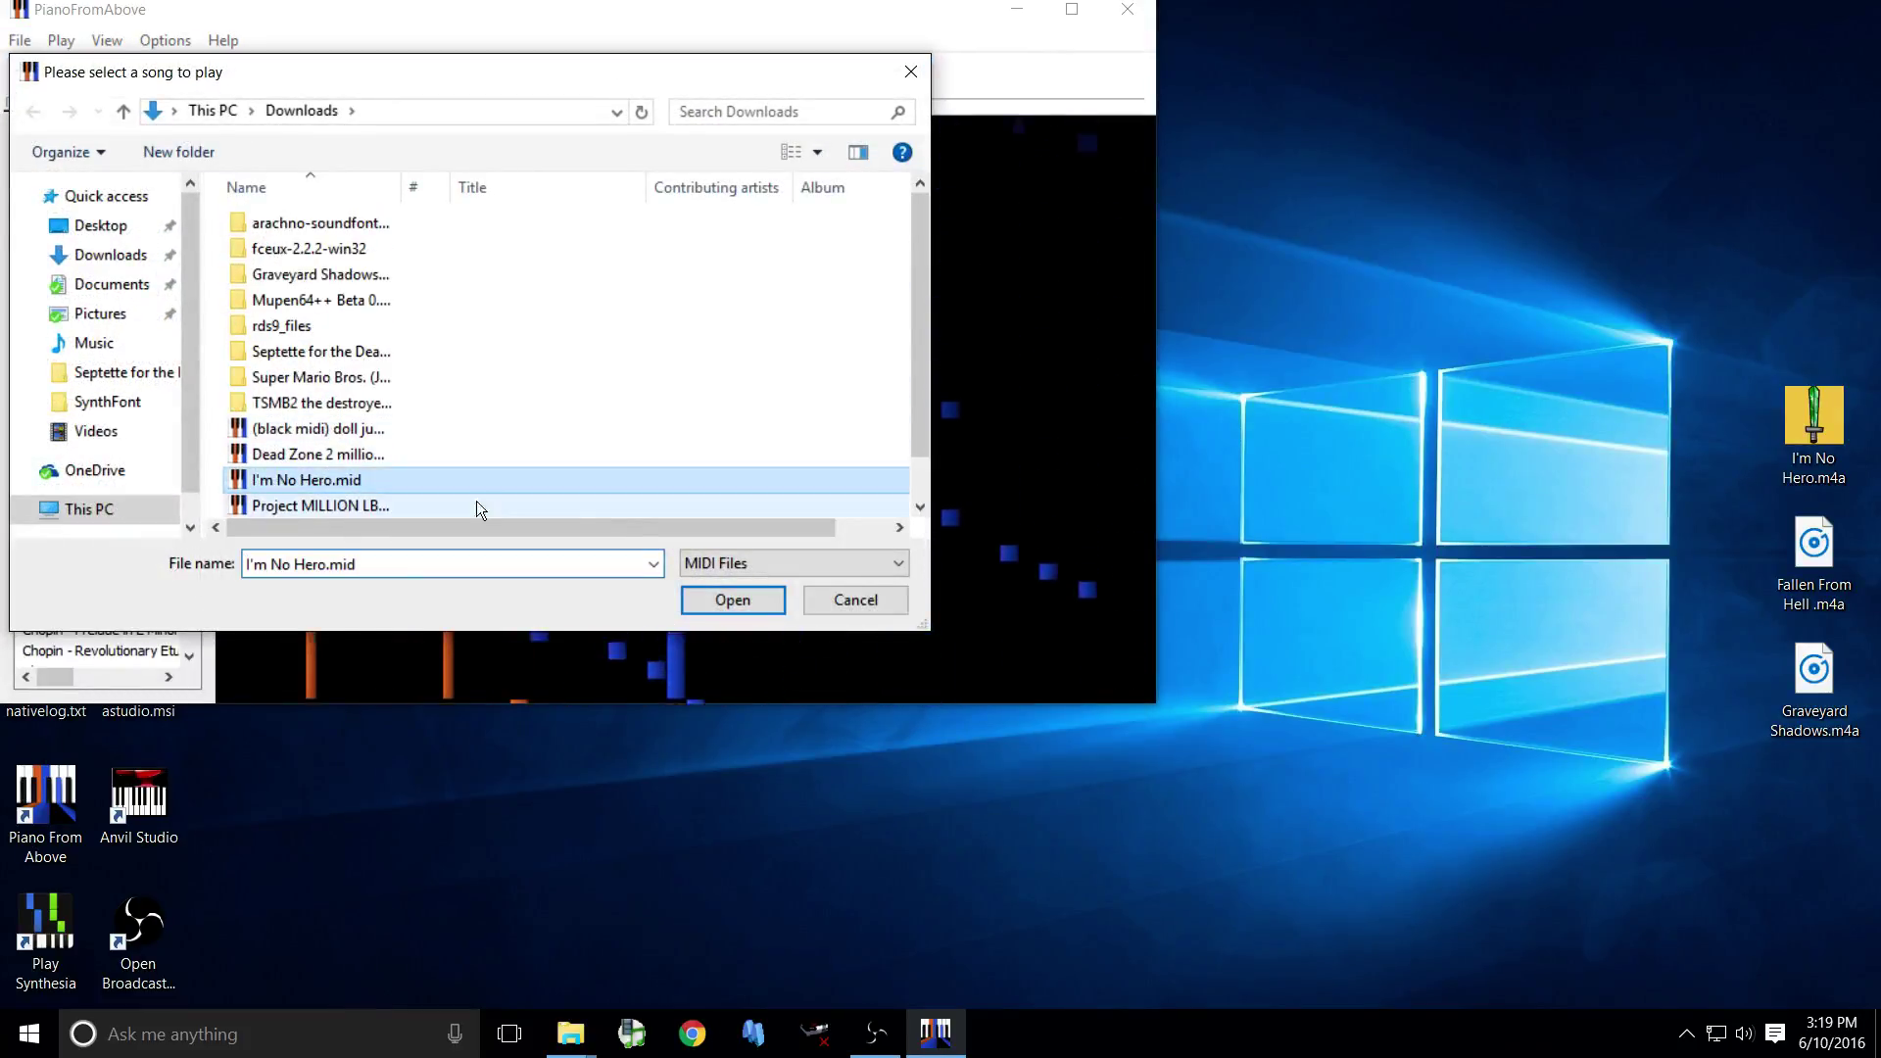
click(727, 607)
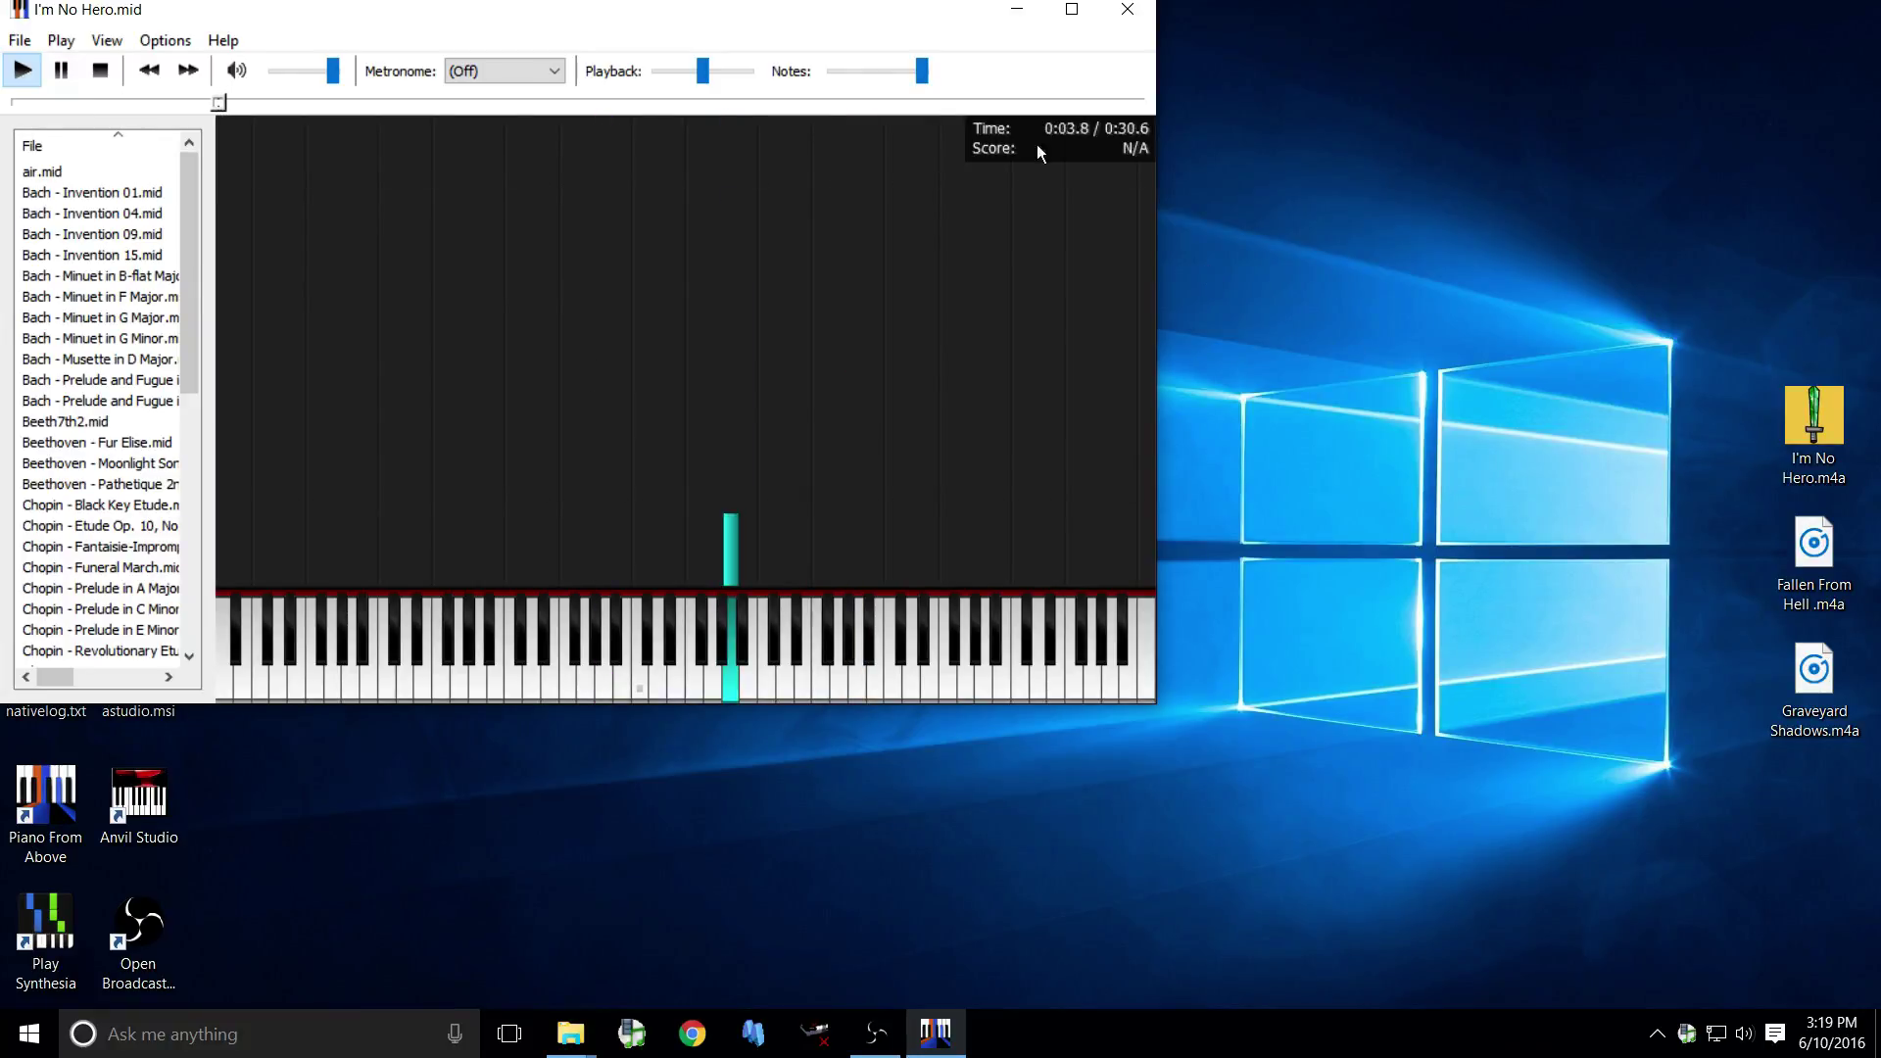
Set Notes to its minimum, let I'm No Hero play through, then minimize Piano From Above
click(876, 69)
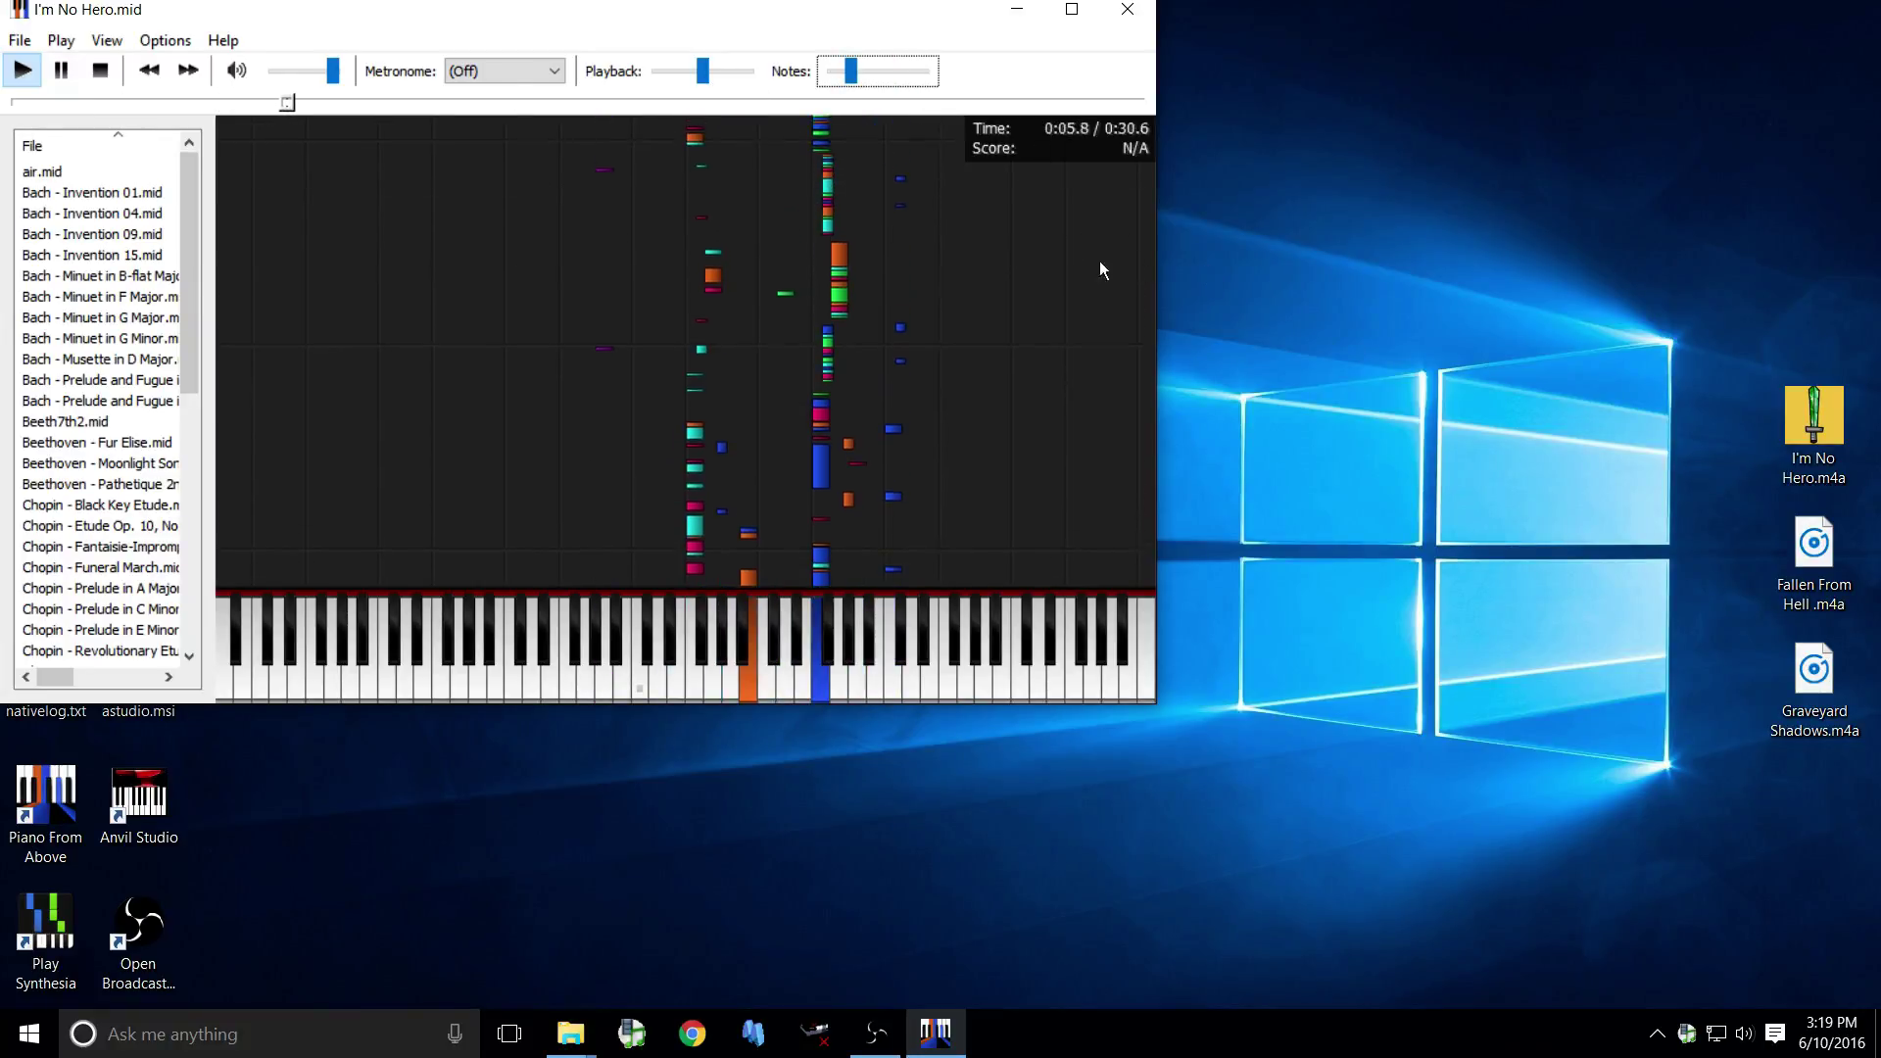
click(839, 61)
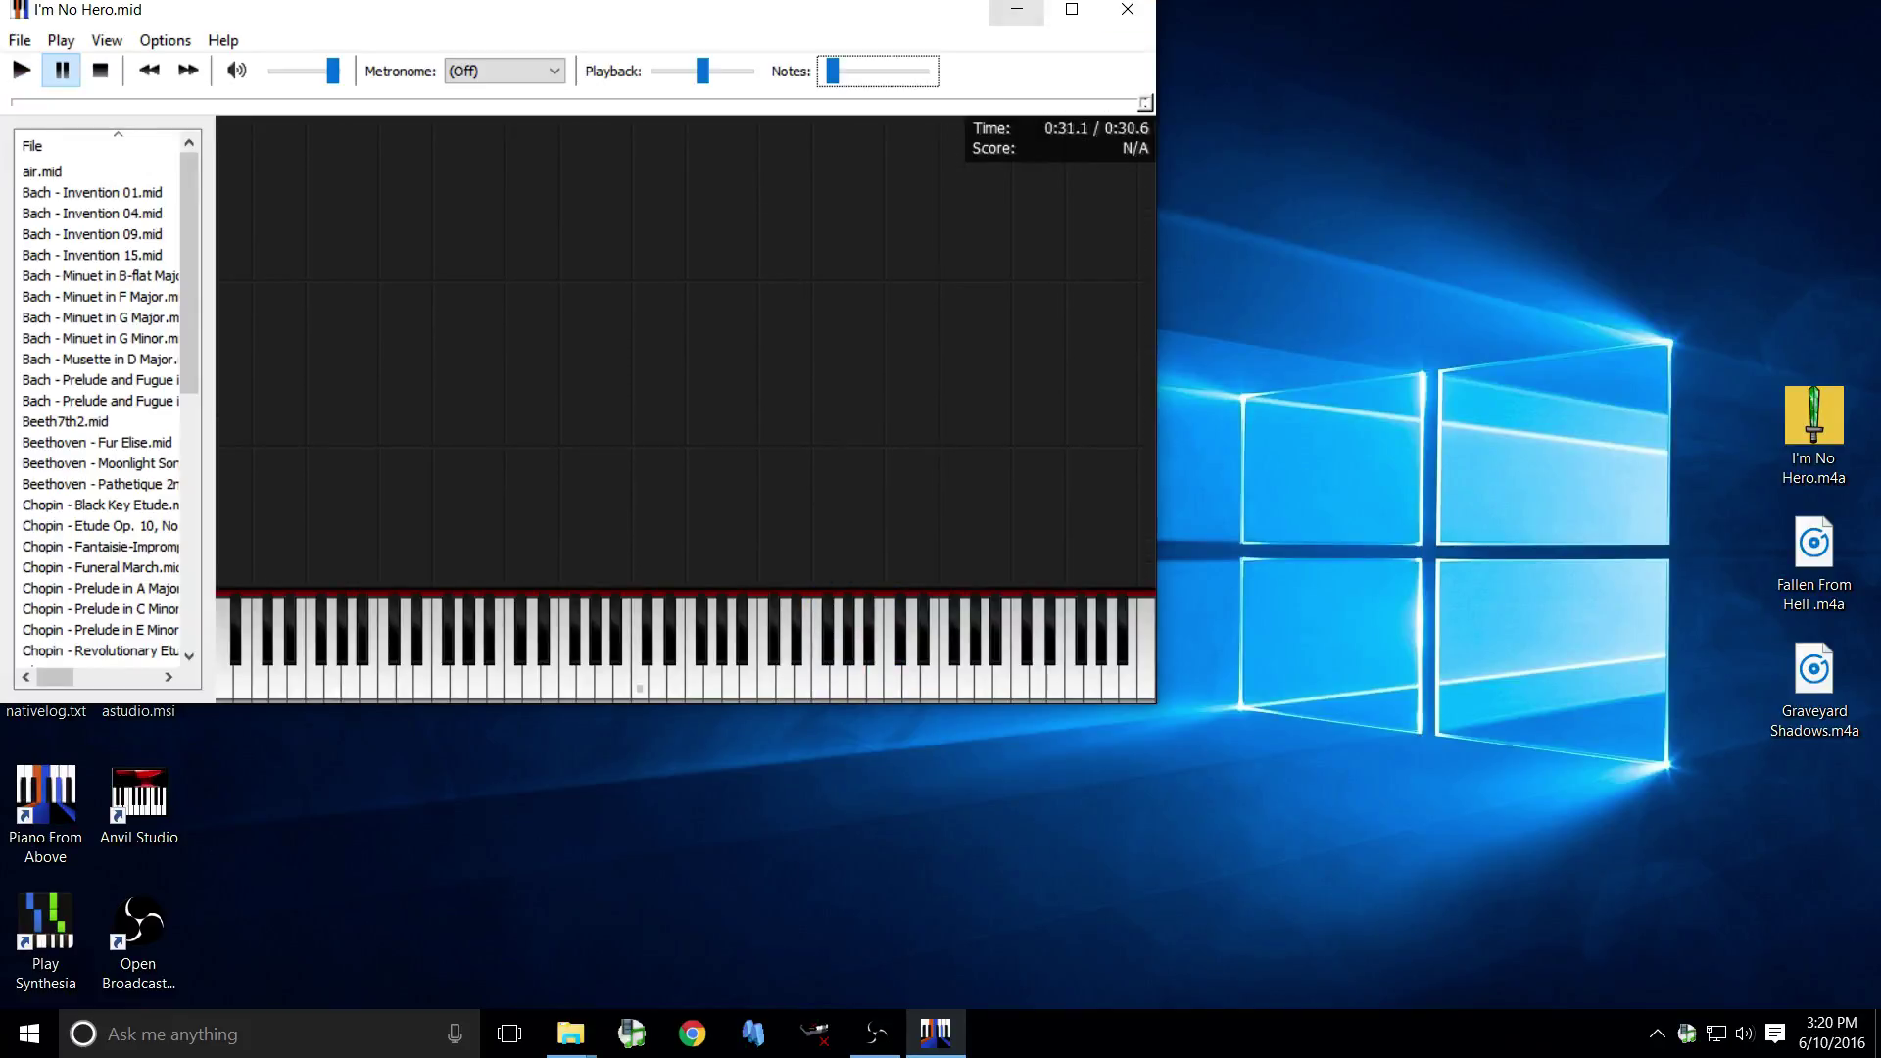
click(1017, 9)
double_click(670, 49)
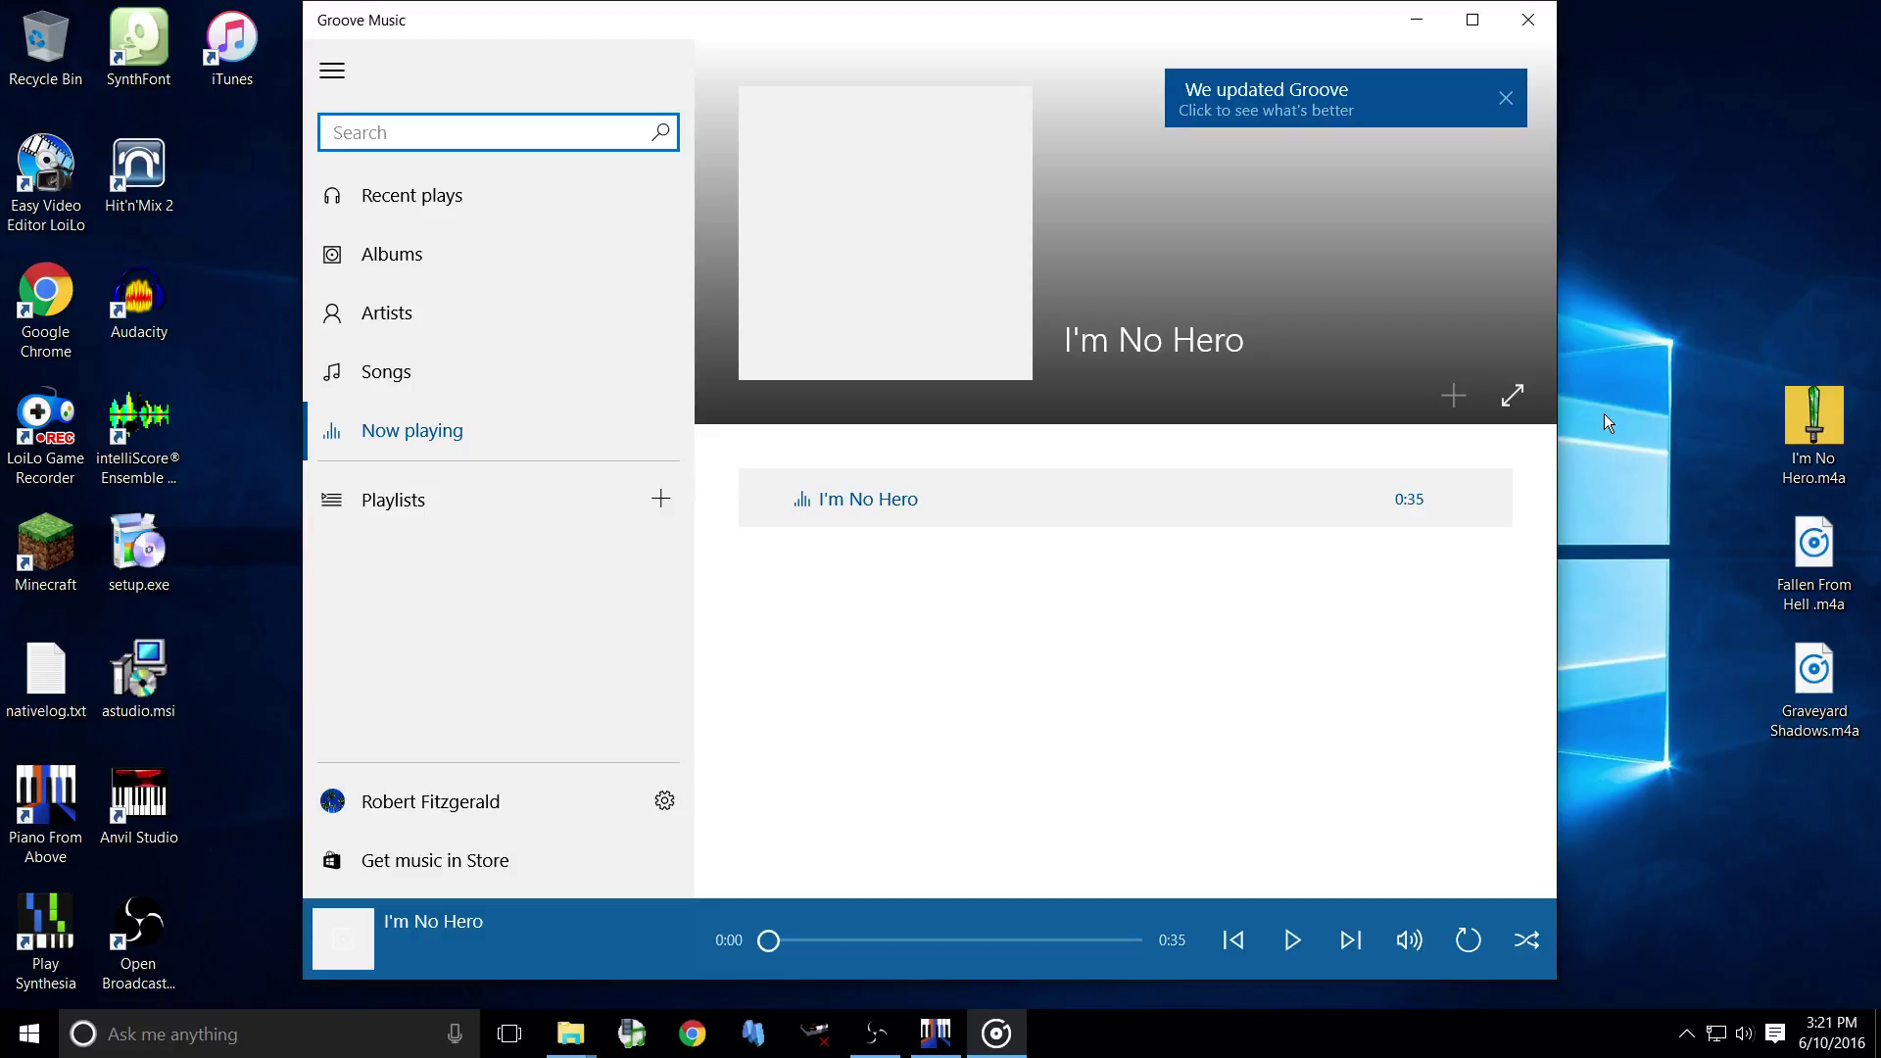
click(1534, 23)
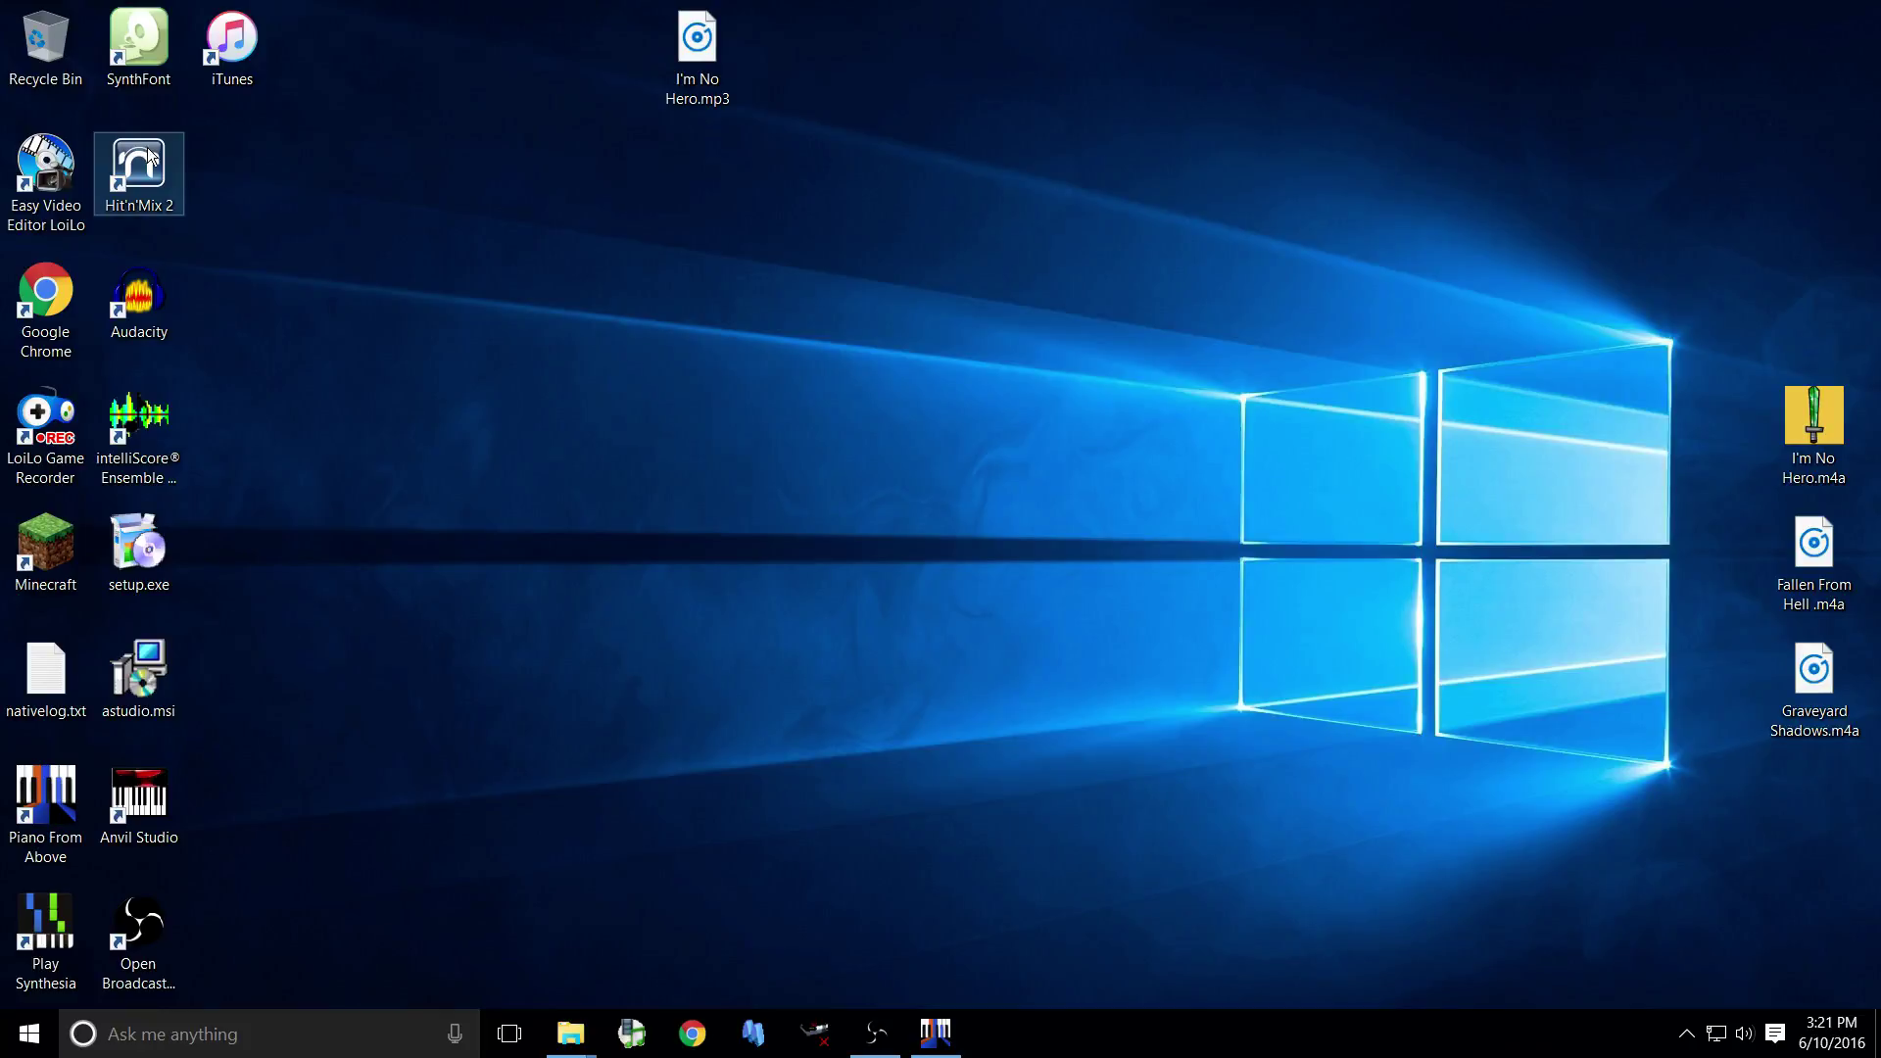
Restore the Open Broadcaster Software window from the taskbar
click(875, 1033)
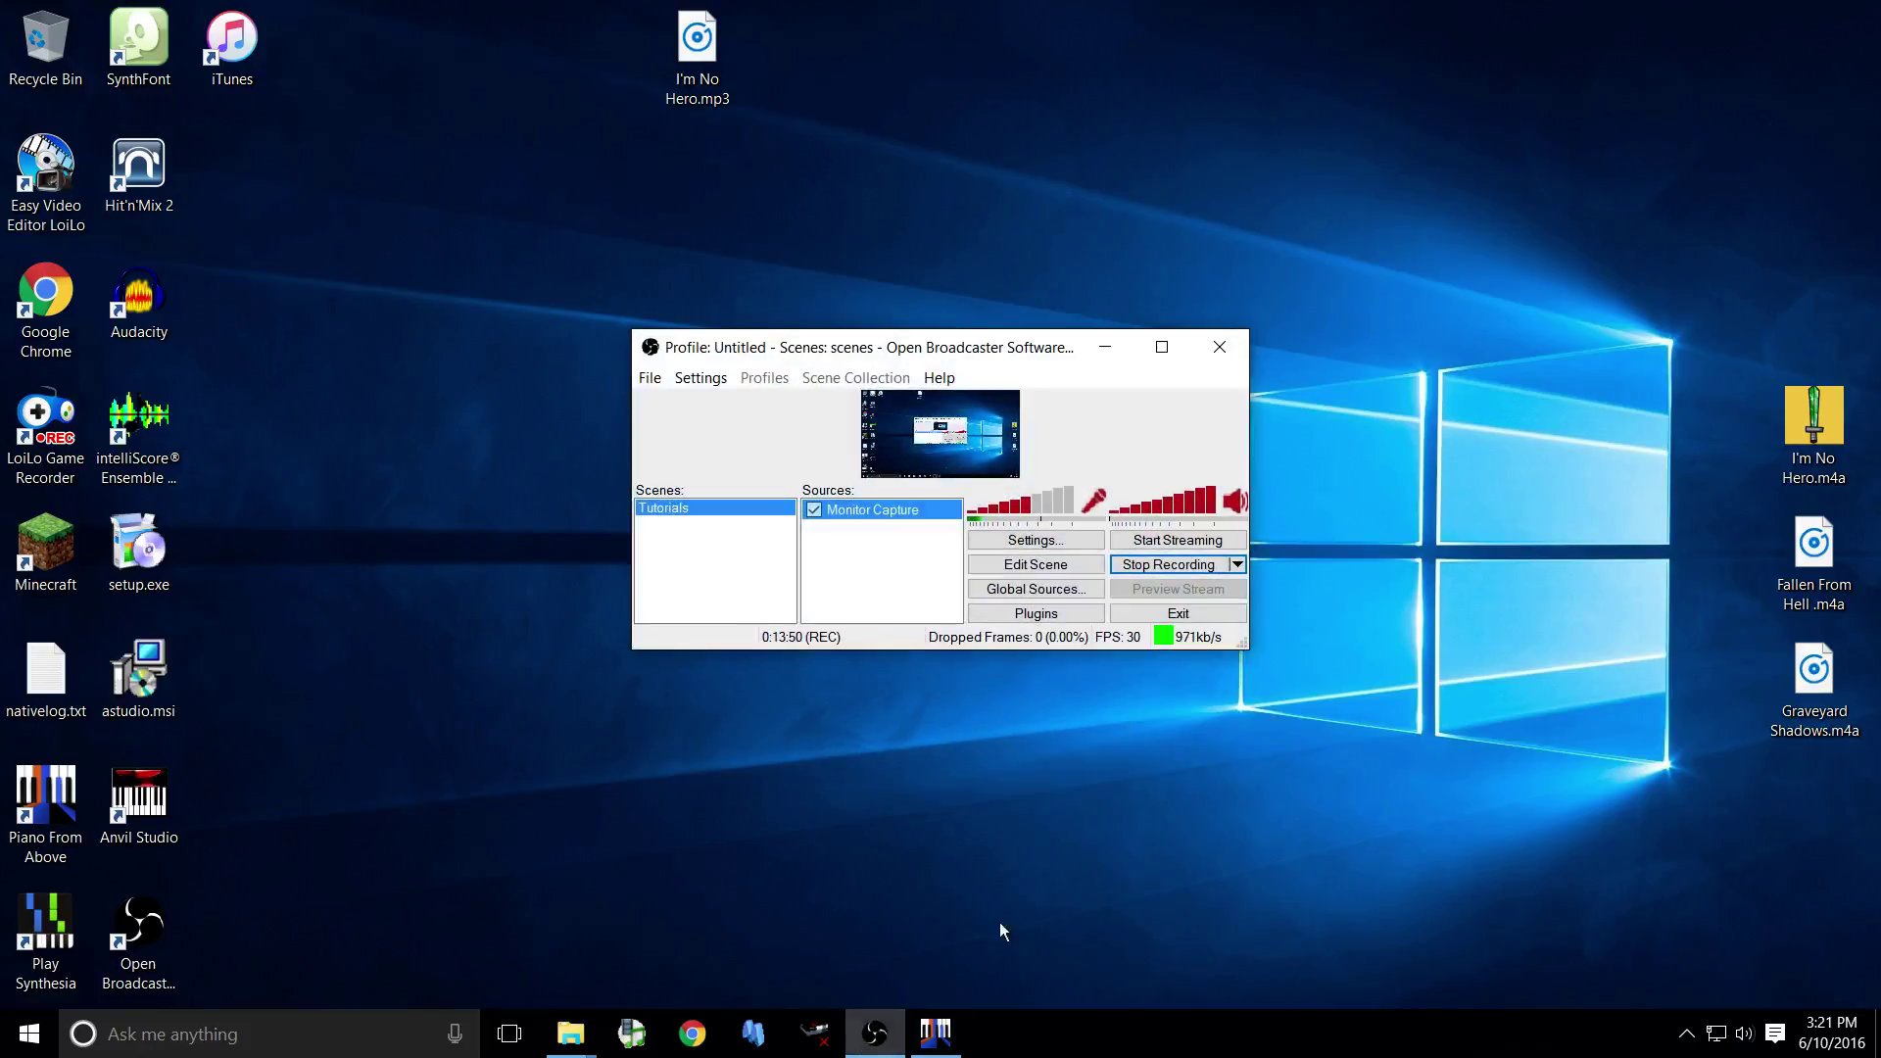